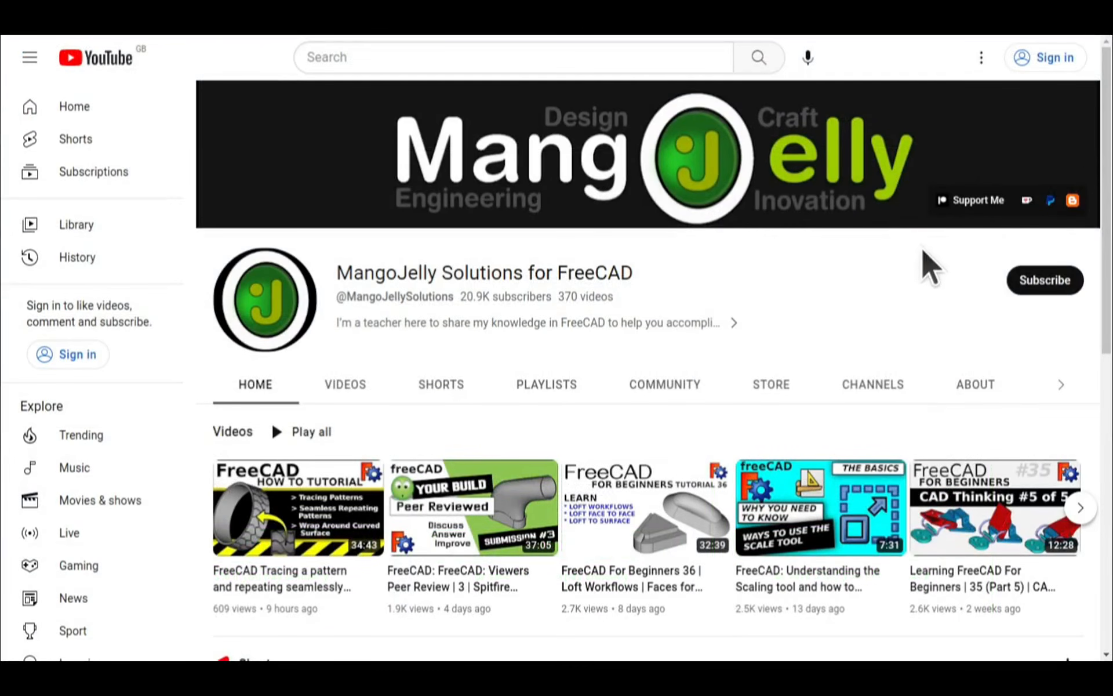
Step: Open the MangoJelly Solutions channel's About page and look through its description and donation links
{"action": "left_click", "coordinate": [973, 385]}
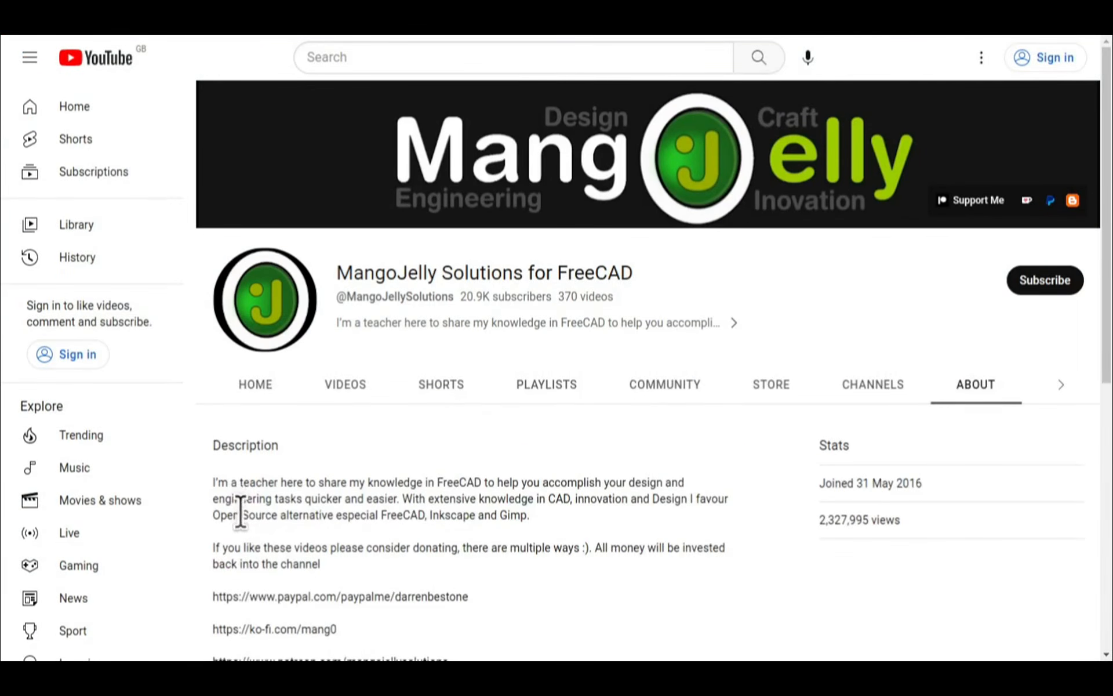
{"action": "scroll", "coordinate": [238, 519], "scroll_direction": "down", "scroll_amount": 3}
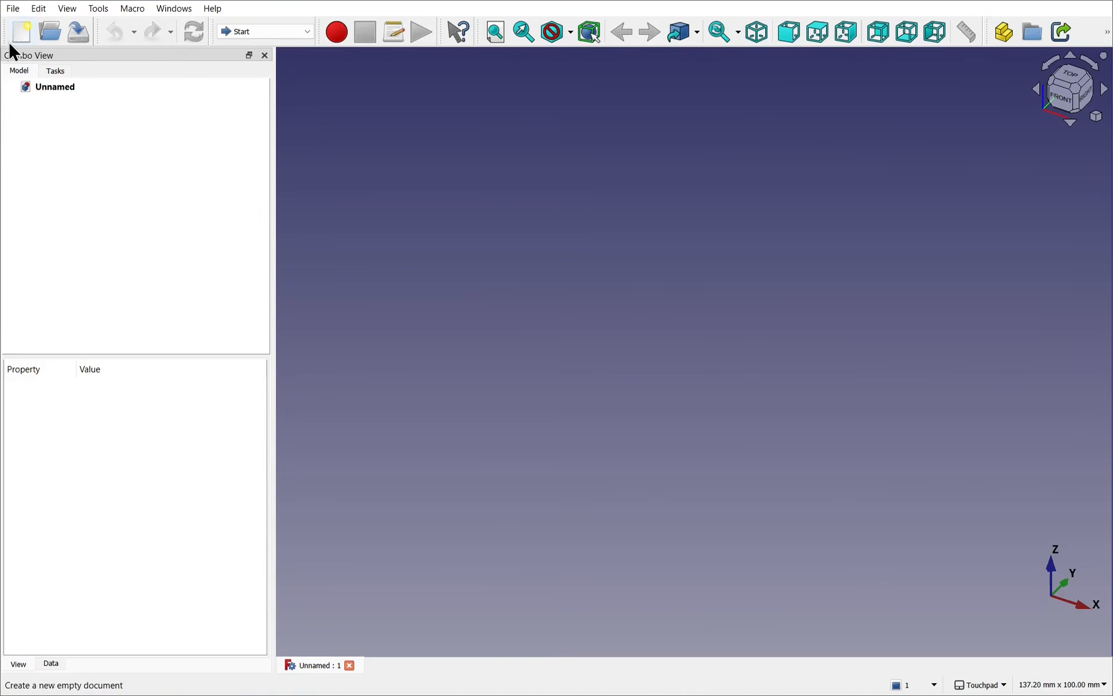
Step: Switch to FreeCAD's Mesh workbench and import IntakeScan Scaled 75_.stl from the NoseFormer folder
{"action": "left_click", "coordinate": [280, 34]}
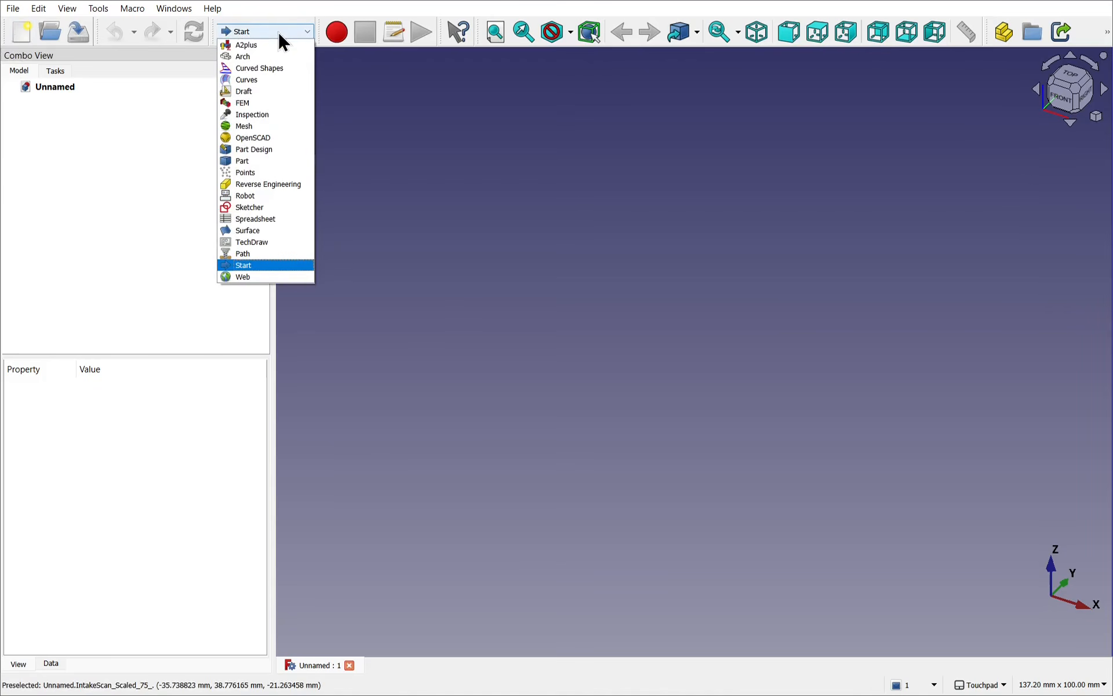
{"action": "left_click", "coordinate": [270, 129]}
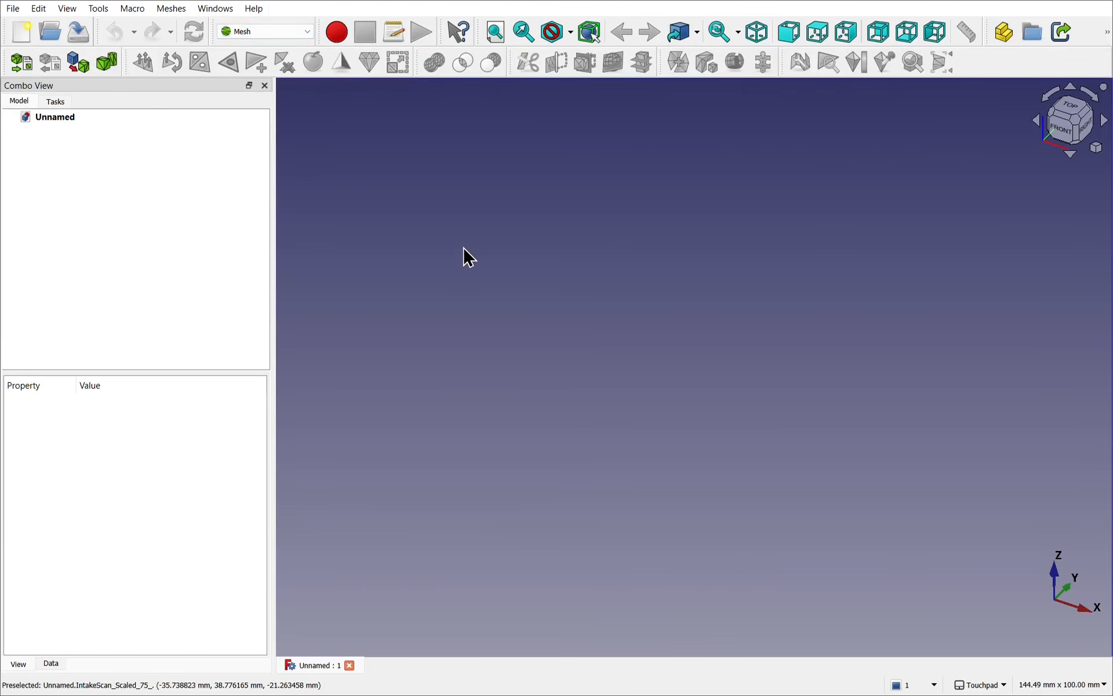
{"action": "left_click", "coordinate": [14, 9]}
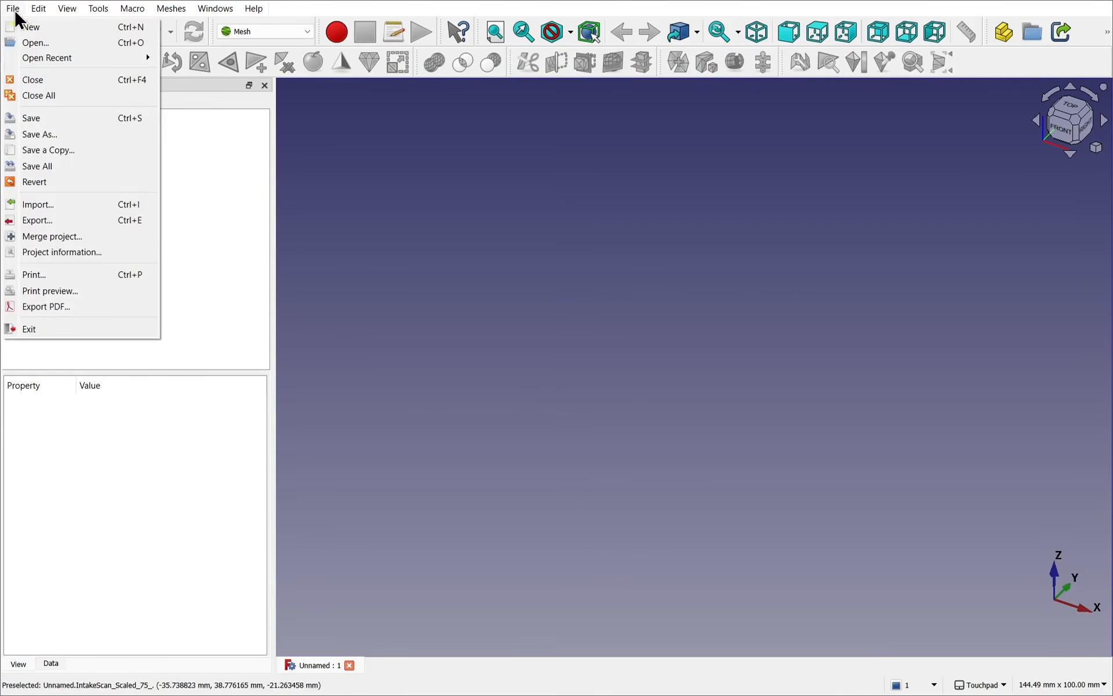
{"action": "left_click", "coordinate": [86, 206]}
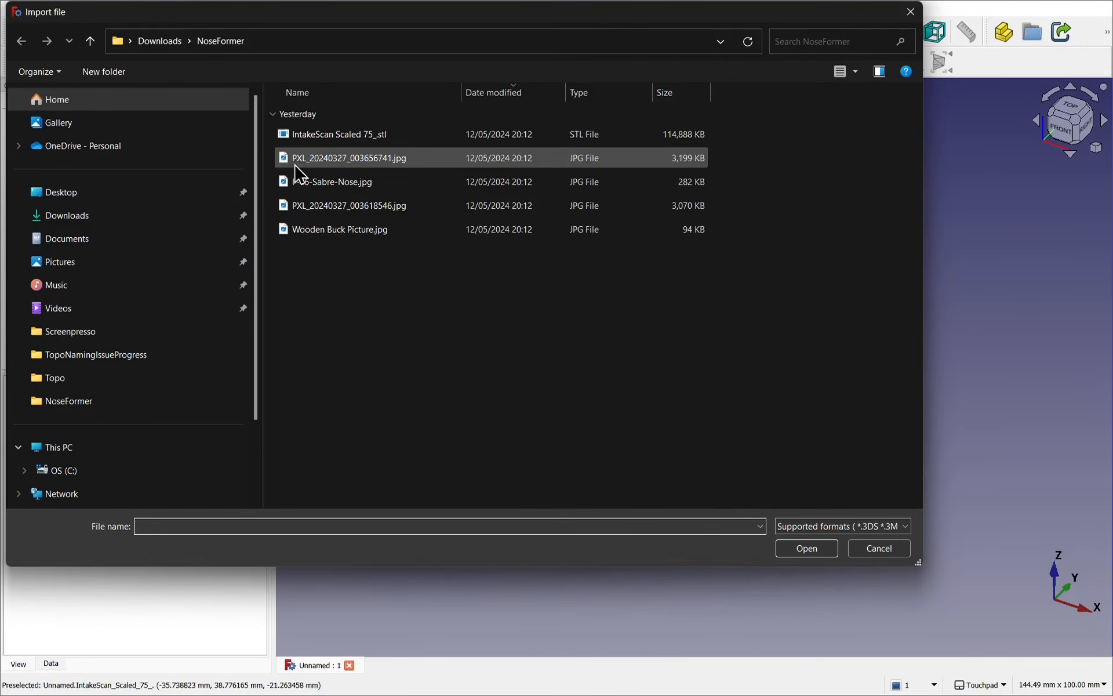
{"action": "left_click", "coordinate": [338, 145]}
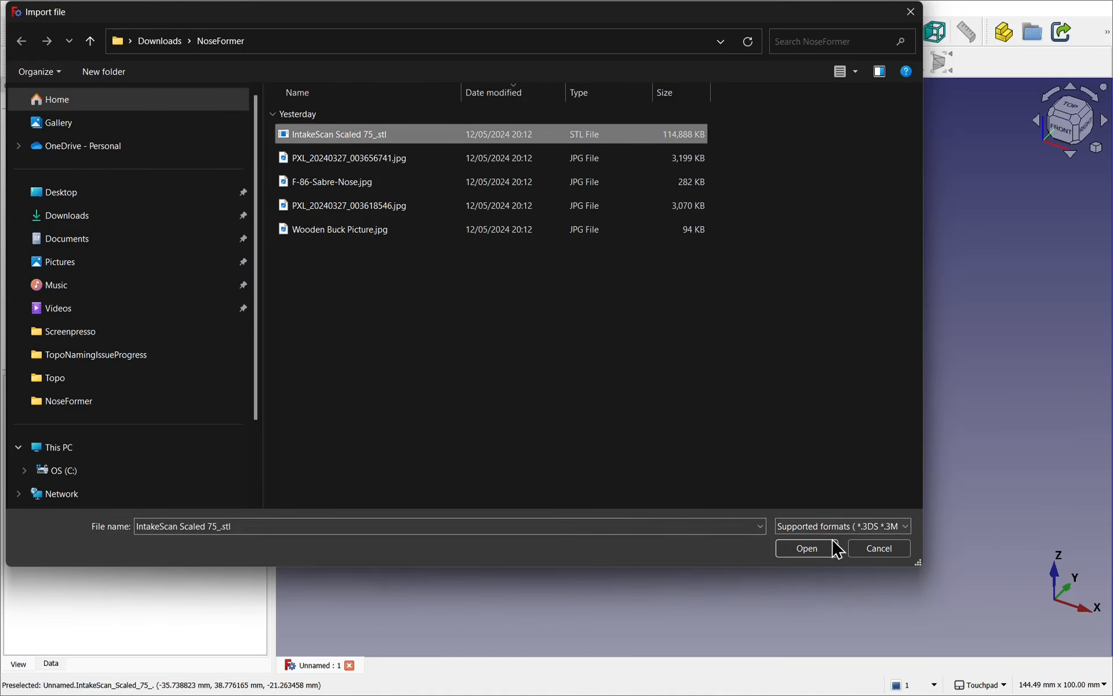
{"action": "left_click", "coordinate": [814, 550]}
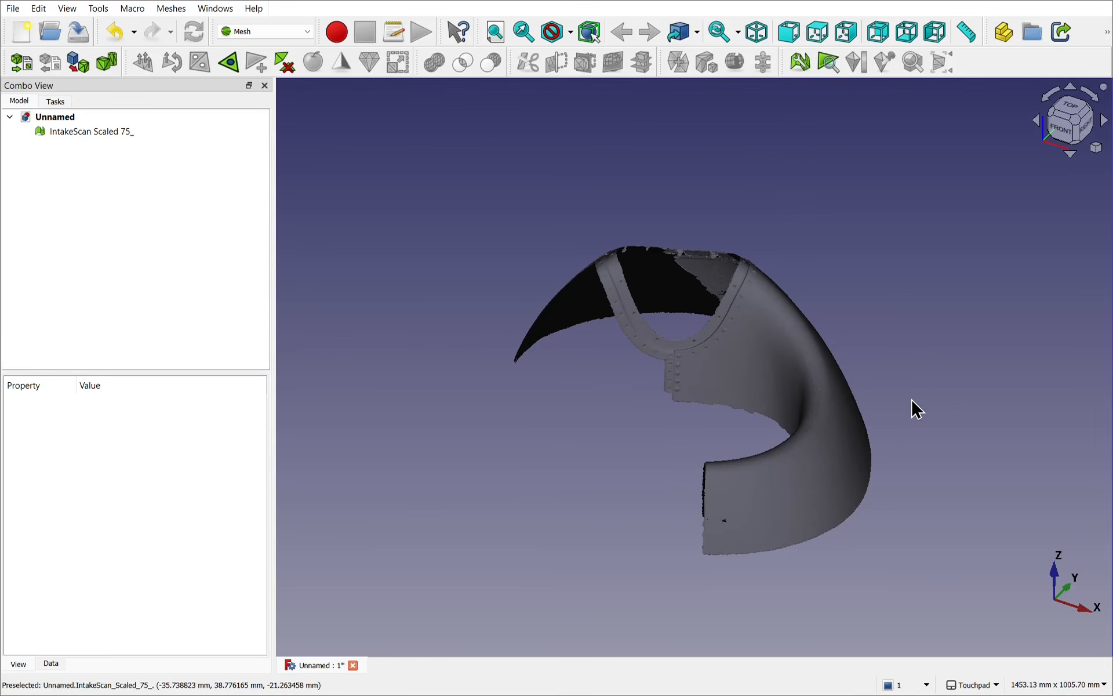
Step: Examine the imported scan mesh and its point, edge and face counts in the data properties
{"action": "left_click_drag", "start_coordinate": [887, 432], "coordinate": [842, 430], "text": "alt"}
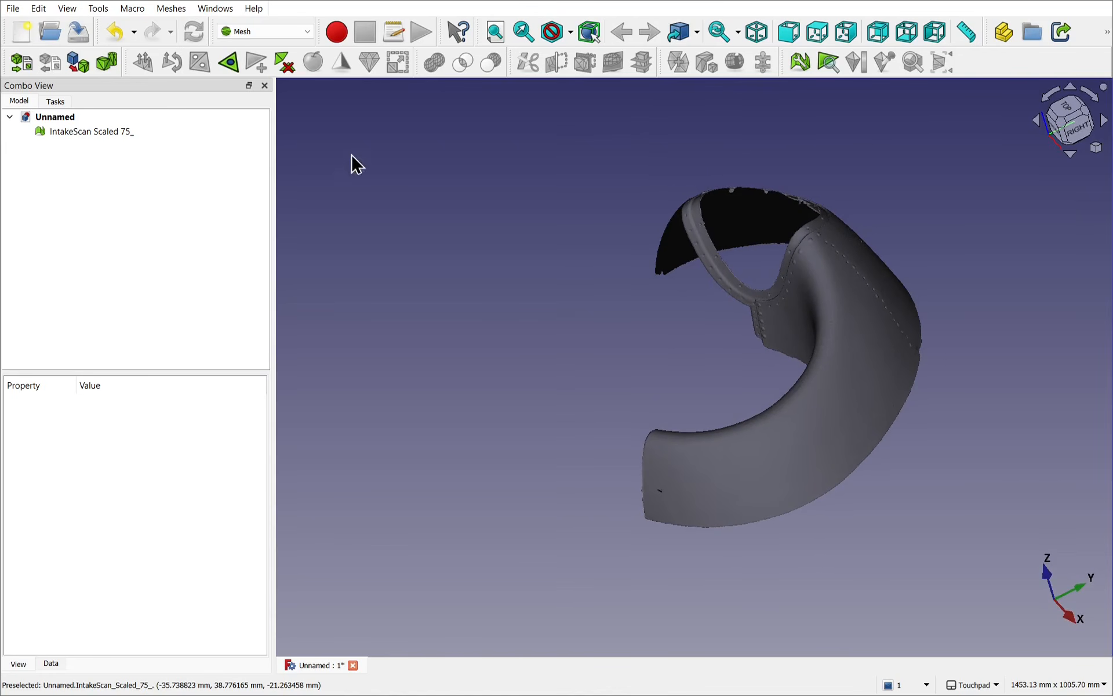
{"action": "left_click", "coordinate": [73, 131]}
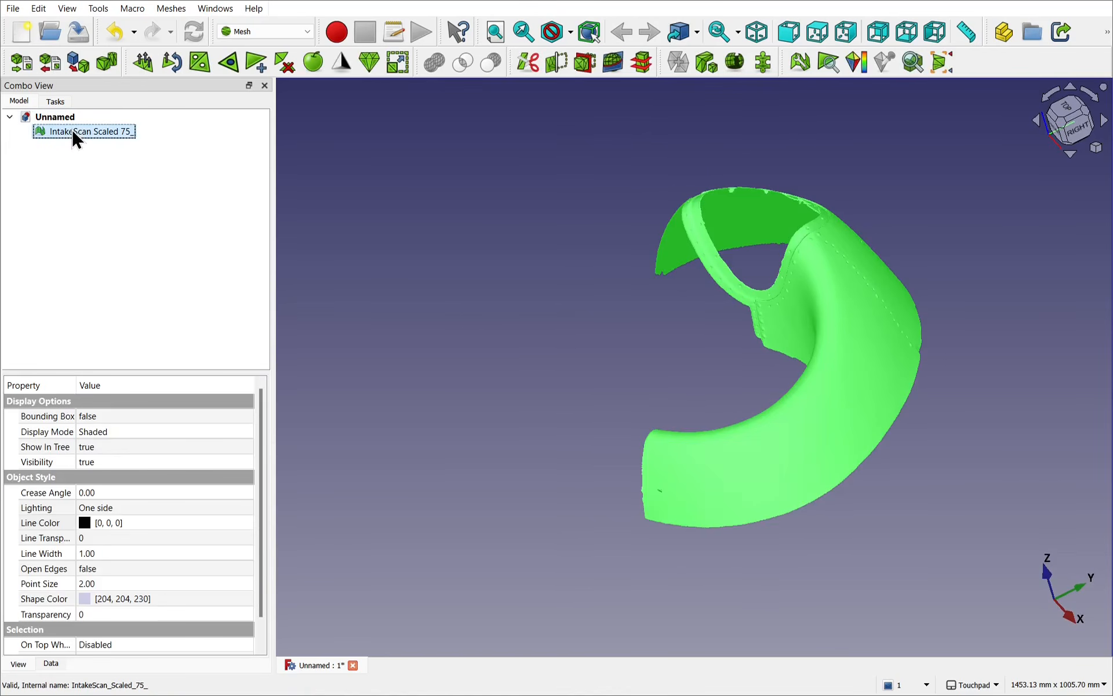
{"action": "left_click", "coordinate": [51, 663]}
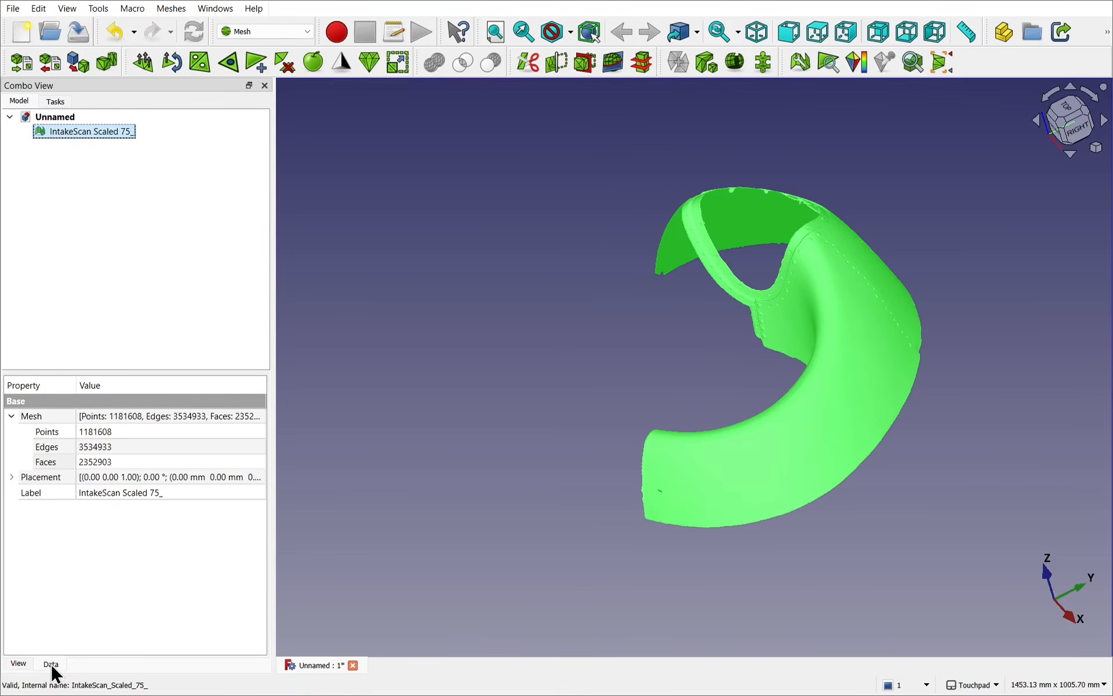
{"action": "left_click", "coordinate": [12, 416]}
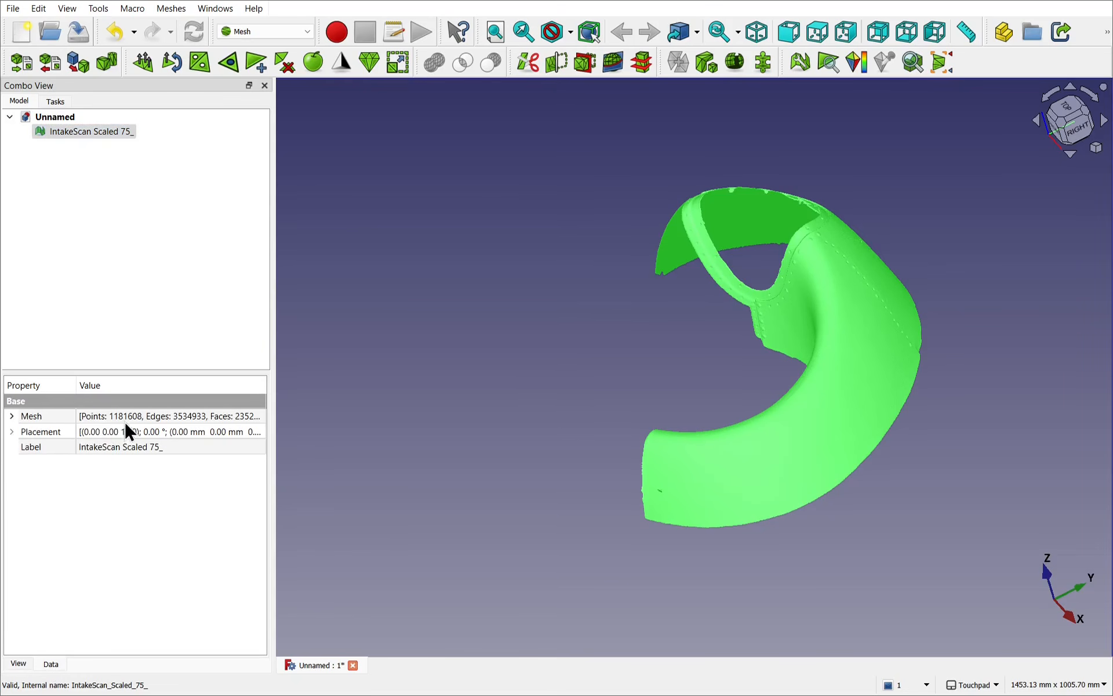
{"action": "left_click", "coordinate": [12, 417]}
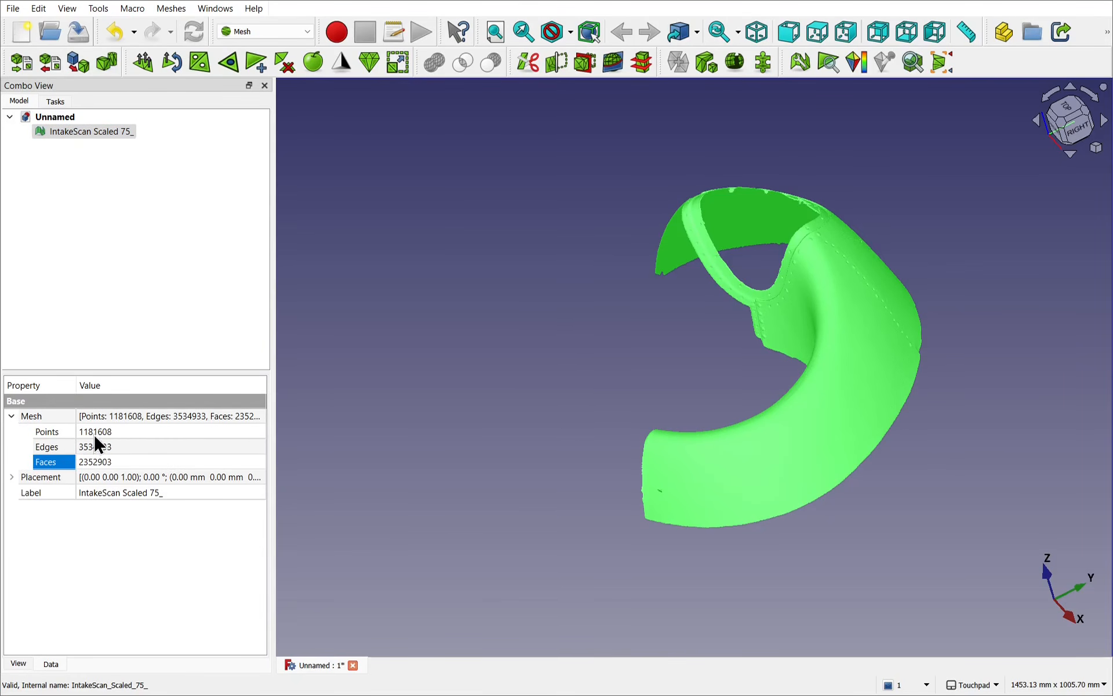
{"action": "left_click", "coordinate": [124, 462]}
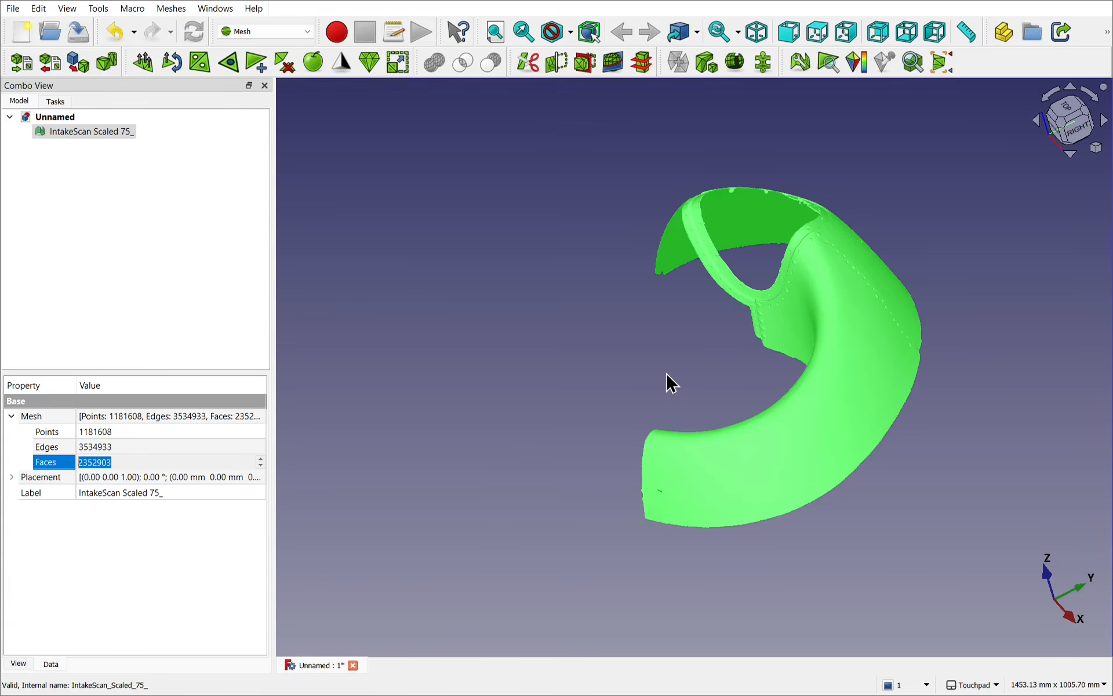
{"action": "left_click", "coordinate": [862, 436]}
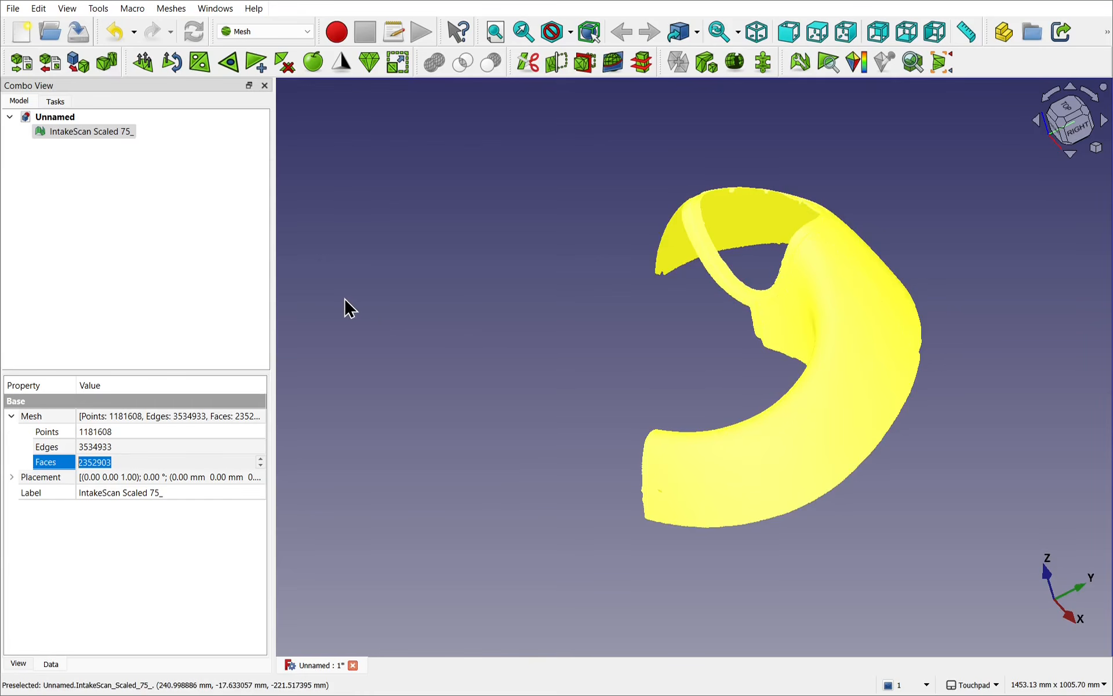
Step: Split the IntakeScan Scaled 75_ mesh by components and delete the original mesh
{"action": "left_click", "coordinate": [96, 131]}
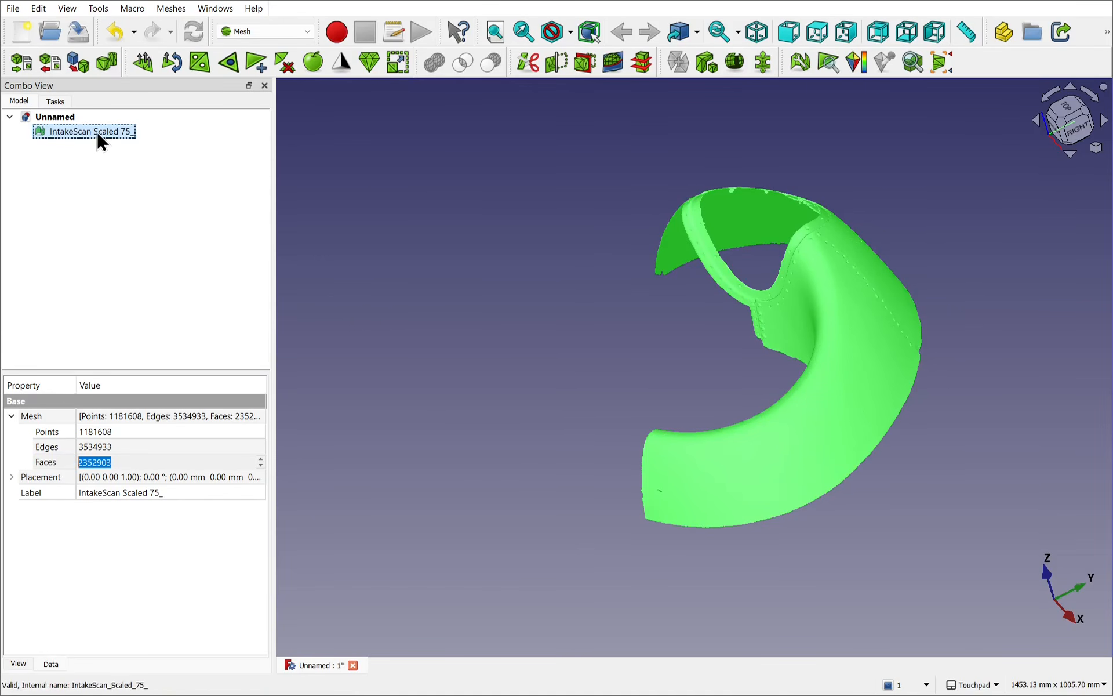
{"action": "left_click", "coordinate": [171, 8]}
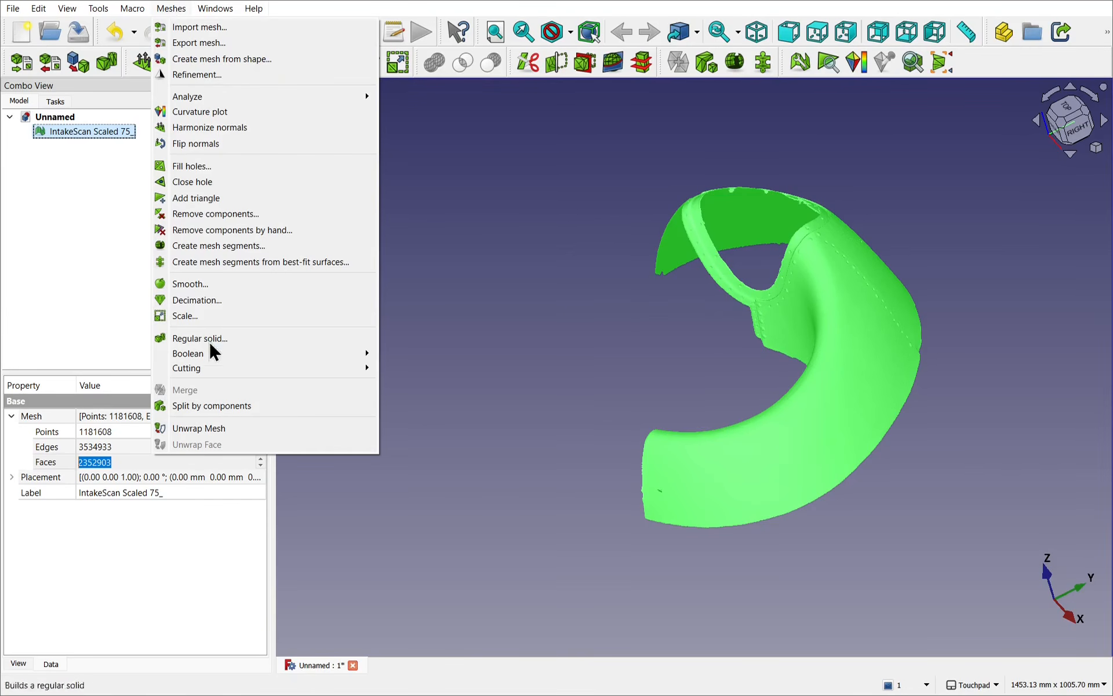
{"action": "left_click", "coordinate": [238, 406]}
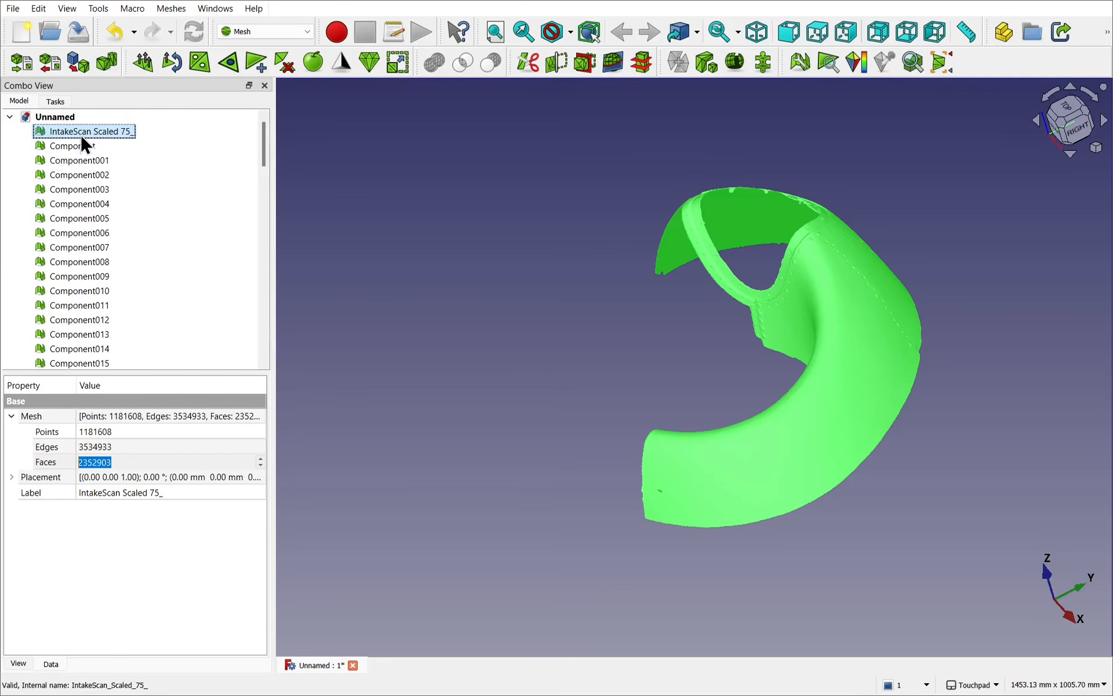
{"action": "mouse_move", "coordinate": [263, 139]}
{"action": "left_mouse_down"}
{"action": "mouse_move", "coordinate": [280, 307]}
{"action": "mouse_move", "coordinate": [269, 361]}
{"action": "mouse_move", "coordinate": [268, 122]}
{"action": "left_mouse_up"}
{"action": "key", "text": "Delete"}
Step: Temporarily hide the main Component mesh to examine the stray fragments split off from the scan
{"action": "left_click", "coordinate": [80, 127]}
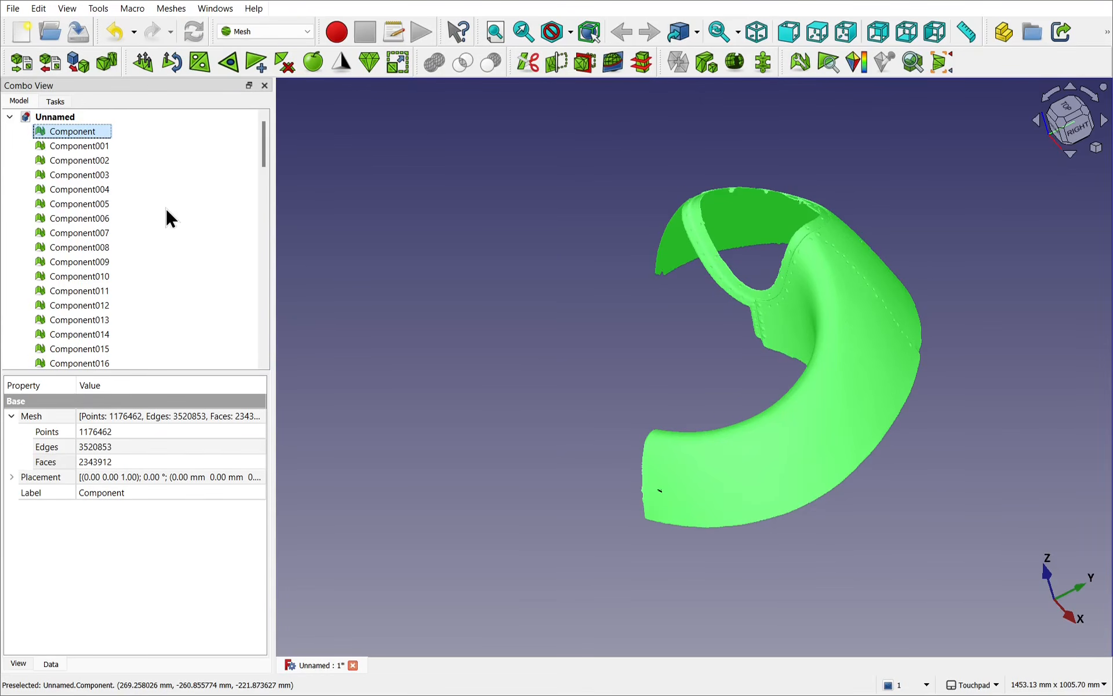
{"action": "key", "text": "space"}
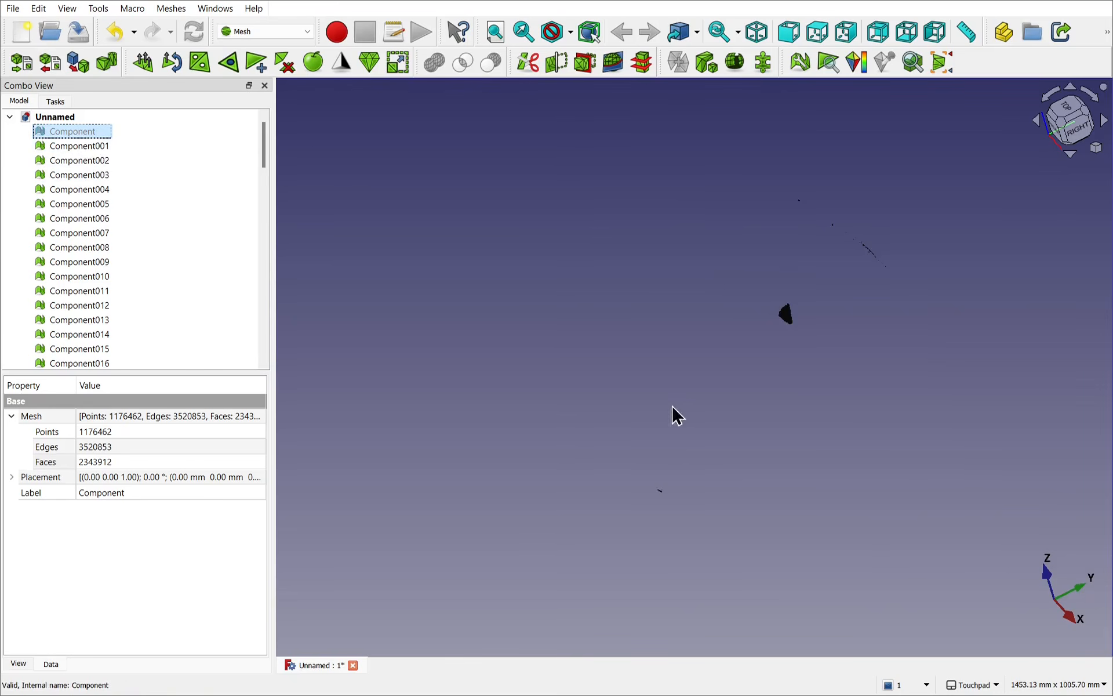
{"action": "scroll", "coordinate": [810, 327], "scroll_direction": "up", "scroll_amount": 3}
{"action": "scroll", "coordinate": [810, 328], "scroll_direction": "up", "scroll_amount": 3}
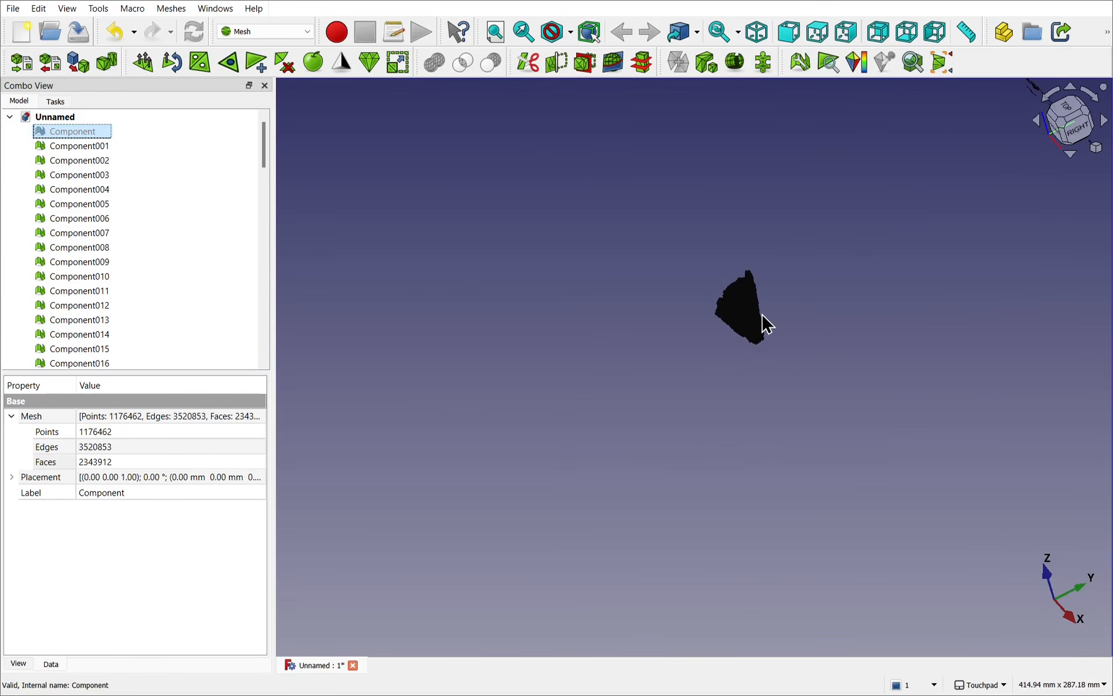
{"action": "left_click_drag", "start_coordinate": [775, 329], "coordinate": [688, 317], "text": "alt"}
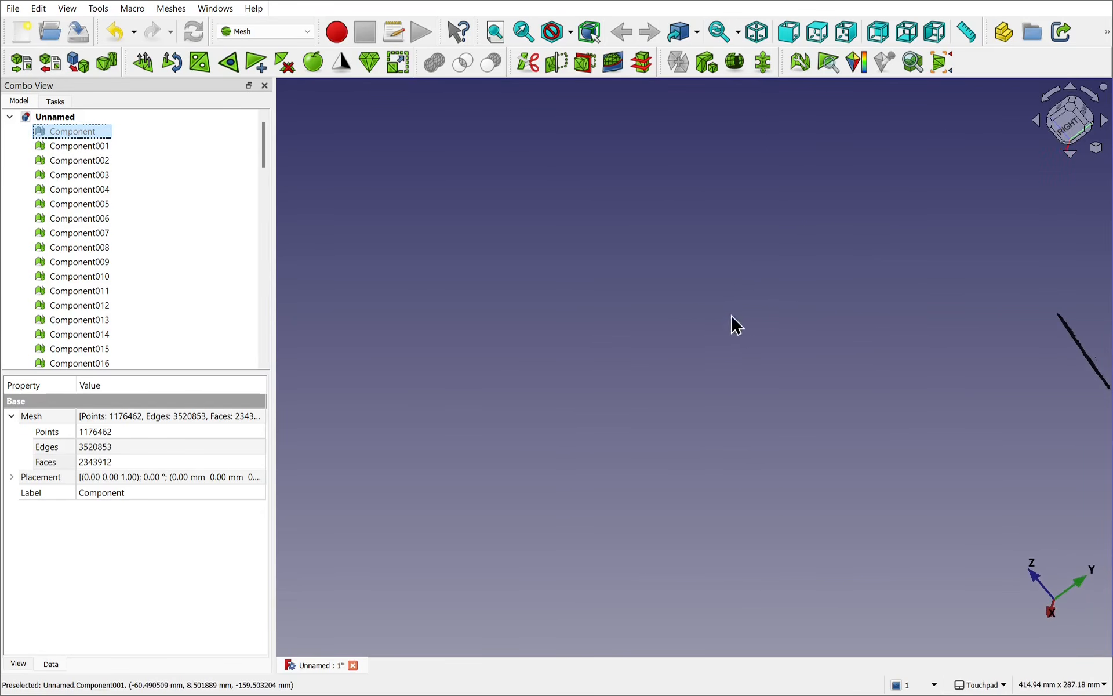
{"action": "left_click_drag", "start_coordinate": [904, 321], "coordinate": [428, 471], "text": "shift"}
{"action": "mouse_move", "coordinate": [666, 491]}
{"action": "left_mouse_down", "text": "alt"}
{"action": "mouse_move", "coordinate": [482, 554]}
{"action": "mouse_move", "coordinate": [796, 427]}
{"action": "mouse_move", "coordinate": [743, 480]}
{"action": "mouse_move", "coordinate": [698, 479]}
{"action": "mouse_move", "coordinate": [701, 489]}
{"action": "mouse_move", "coordinate": [804, 433]}
{"action": "mouse_move", "coordinate": [785, 472]}
{"action": "mouse_move", "coordinate": [673, 512]}
{"action": "mouse_move", "coordinate": [595, 517]}
{"action": "left_mouse_up", "text": "alt"}
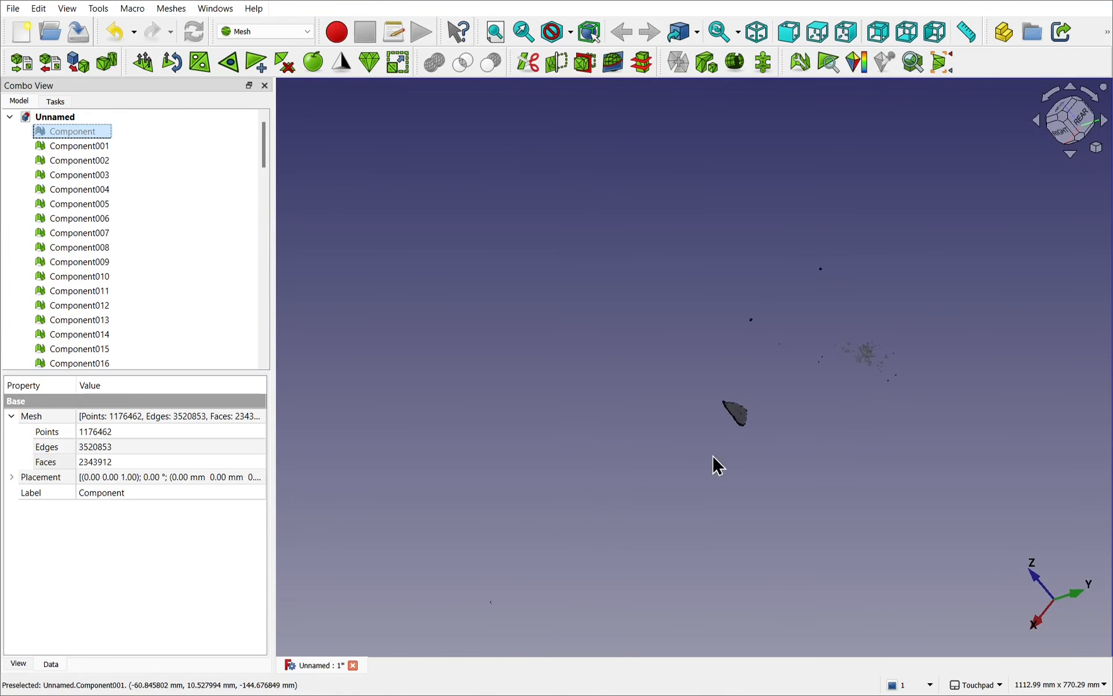
{"action": "left_click_drag", "start_coordinate": [748, 444], "coordinate": [608, 483], "text": "alt"}
{"action": "left_click_drag", "start_coordinate": [799, 443], "coordinate": [666, 483], "text": "shift"}
{"action": "scroll", "coordinate": [666, 482], "scroll_direction": "up", "scroll_amount": 10}
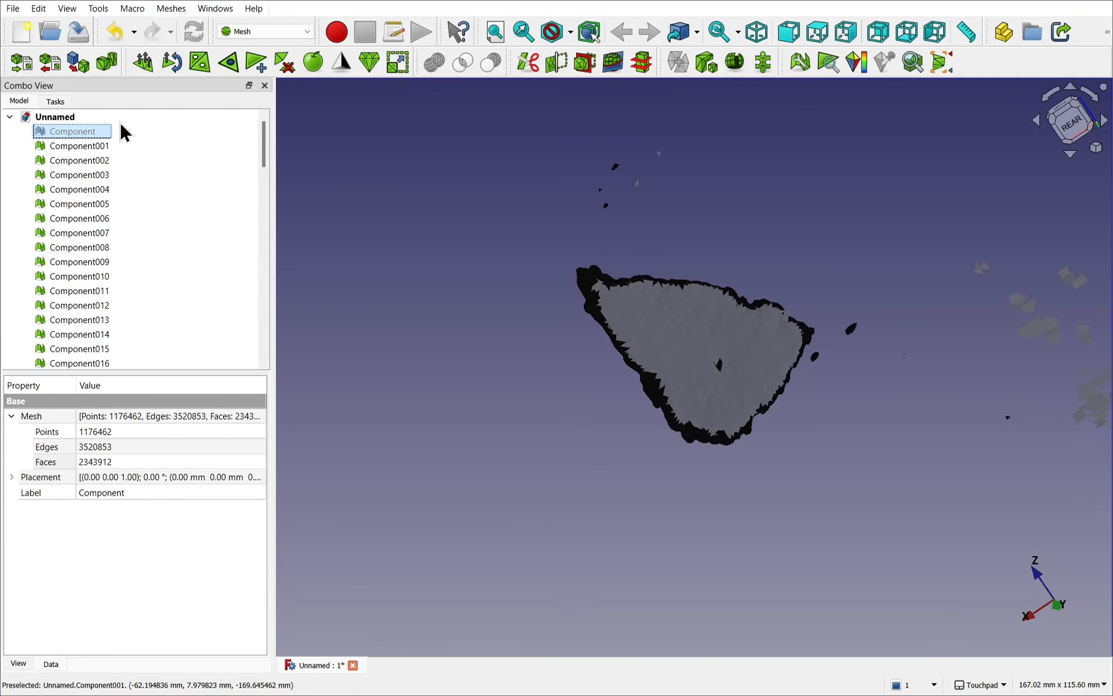
{"action": "key", "text": "space"}
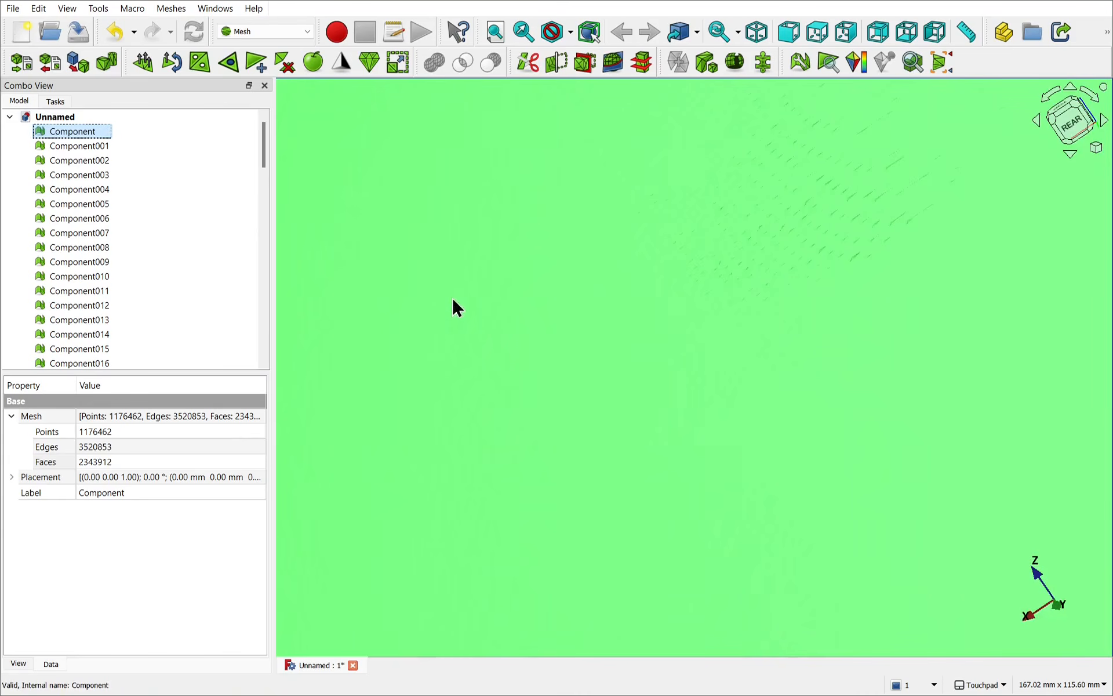
{"action": "scroll", "coordinate": [615, 425], "scroll_direction": "down", "scroll_amount": 9}
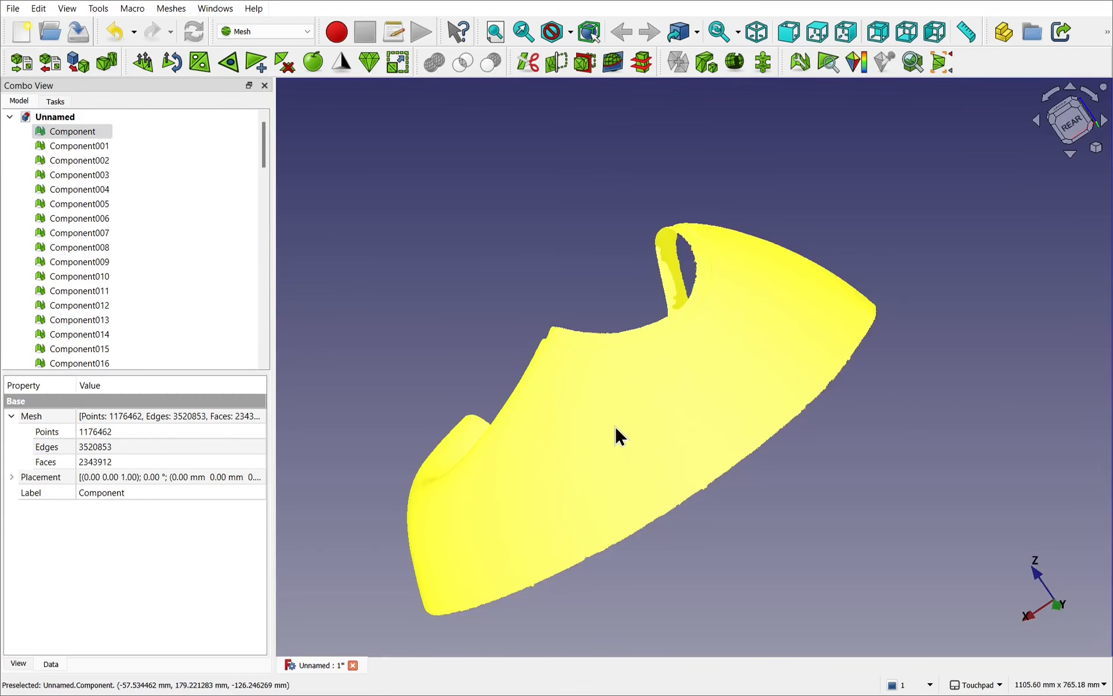
{"action": "left_click", "coordinate": [784, 484]}
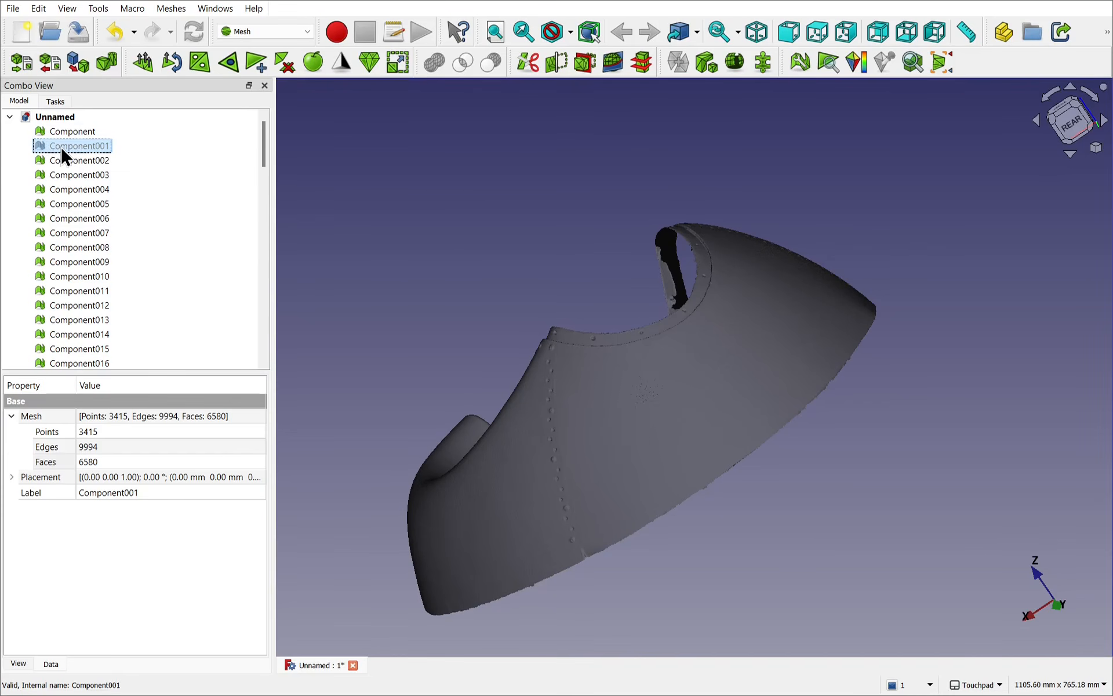
Step: Hide the main Component mesh and delete all stray fragments from Component001 through Component085
{"action": "left_click", "coordinate": [88, 131]}
{"action": "key", "text": "space"}
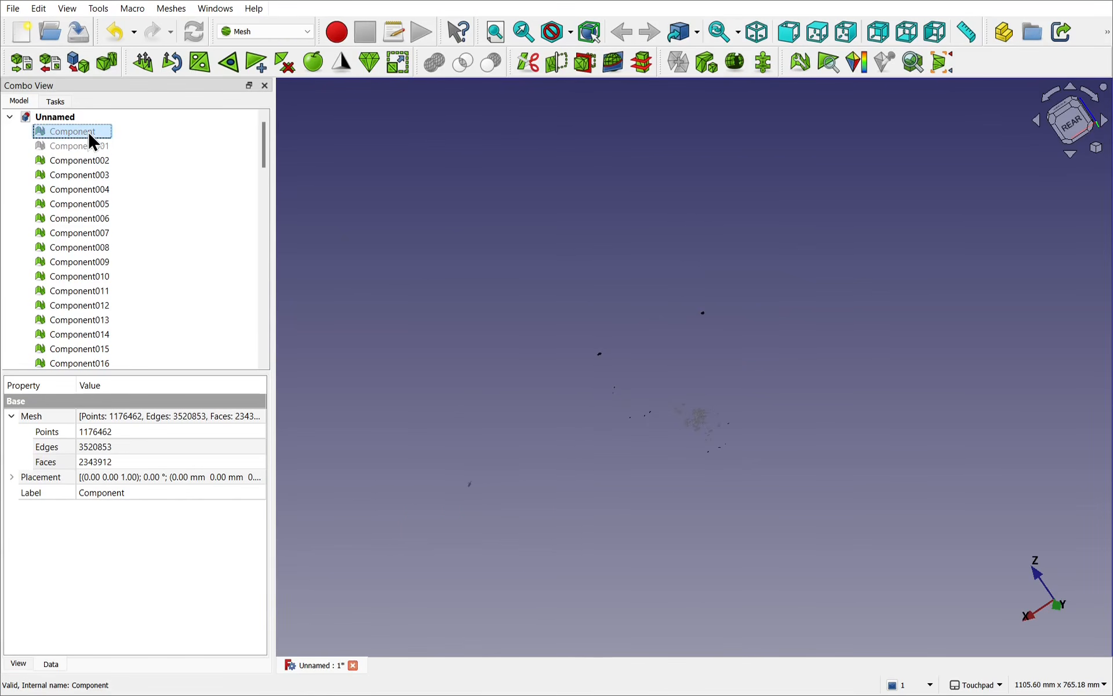
{"action": "left_click", "coordinate": [68, 142]}
{"action": "key", "text": "space"}
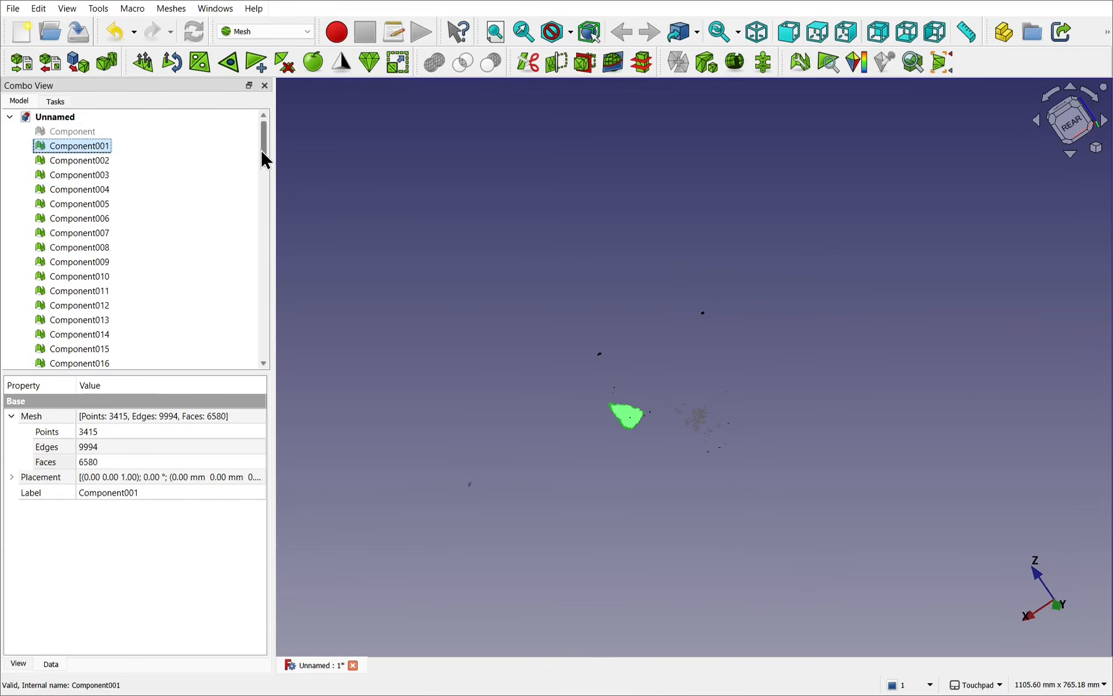
{"action": "left_click_drag", "start_coordinate": [263, 156], "coordinate": [295, 379]}
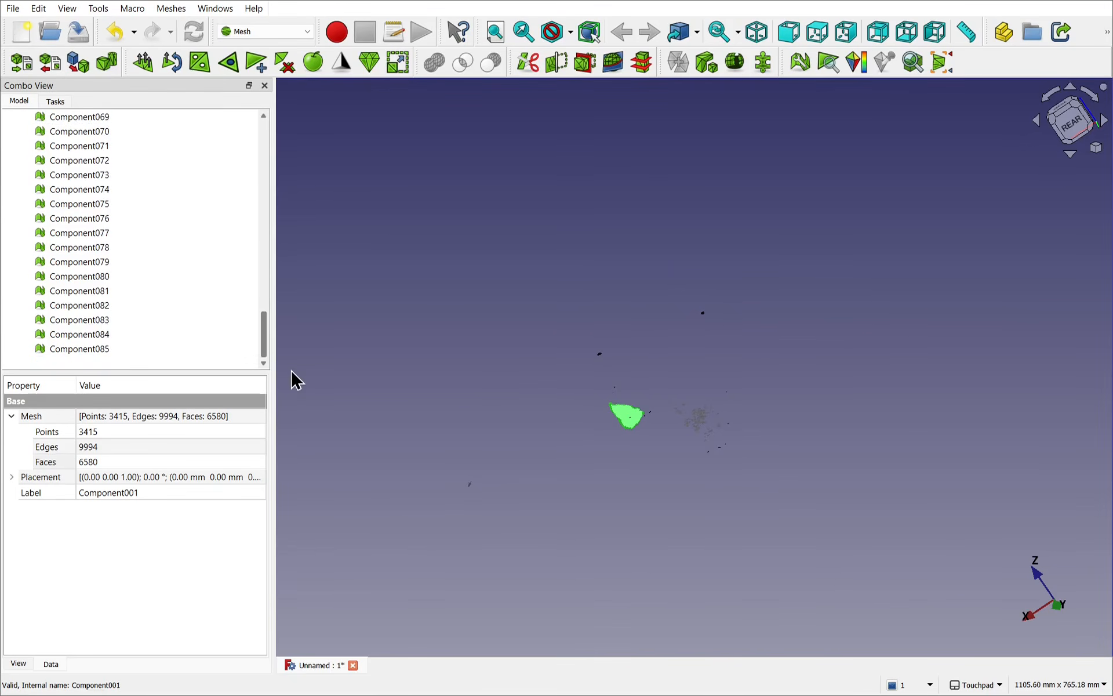
{"action": "left_click", "coordinate": [86, 350], "text": "shift"}
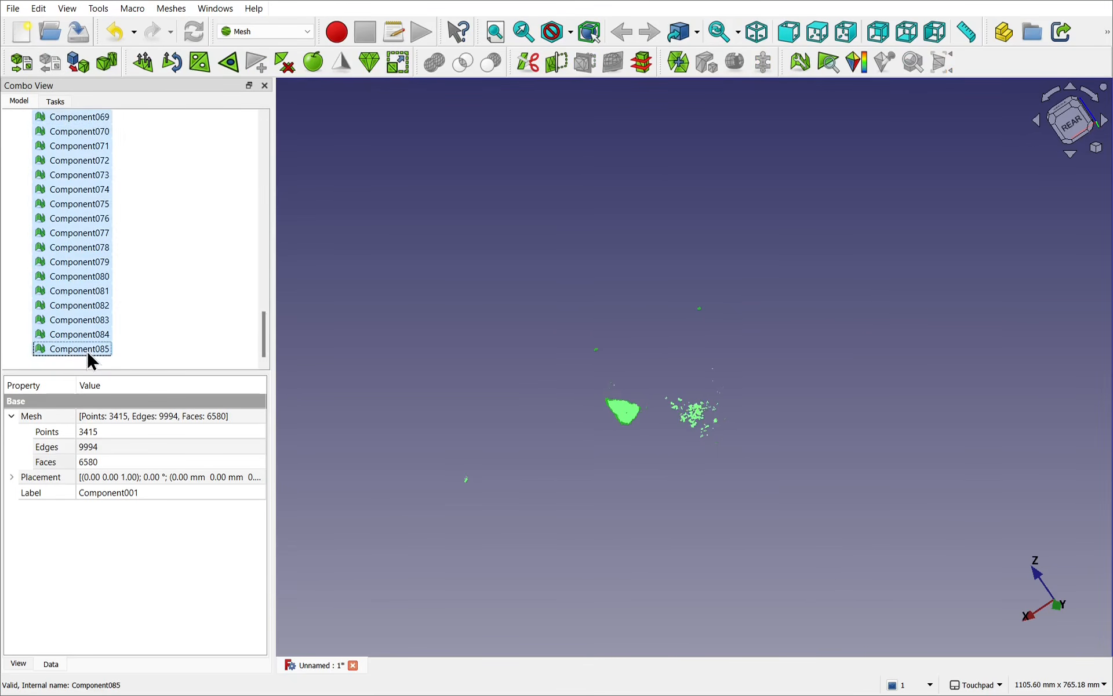
{"action": "key", "text": "Delete"}
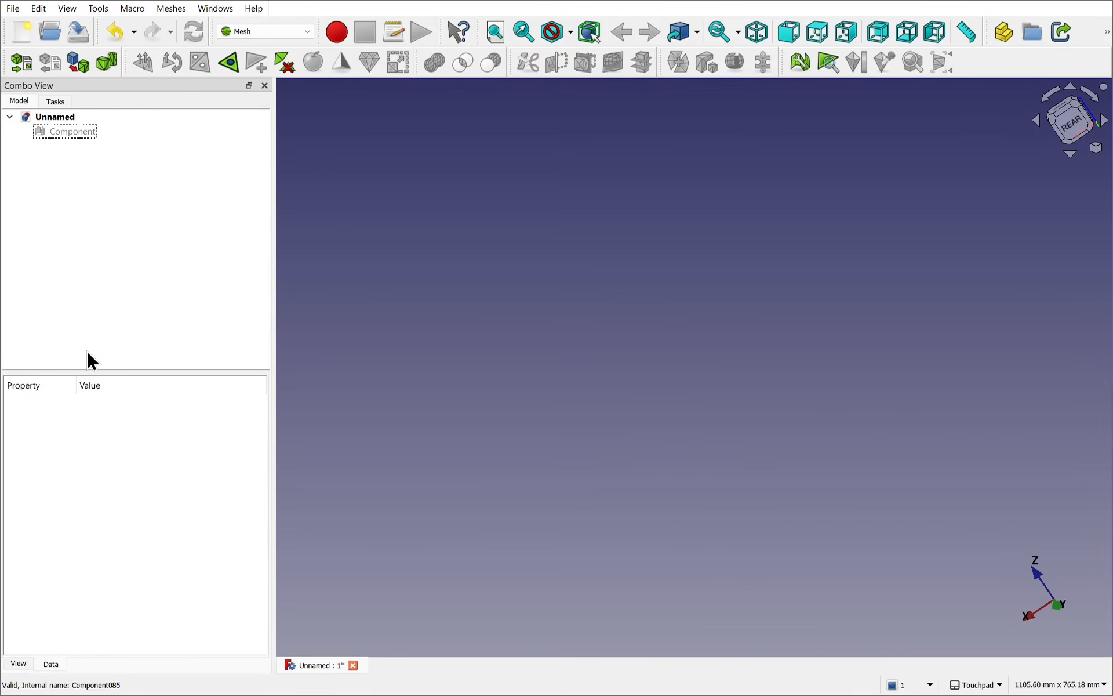
Step: Make the remaining Component mesh visible again for checking the cleaned scan
{"action": "left_click", "coordinate": [79, 134]}
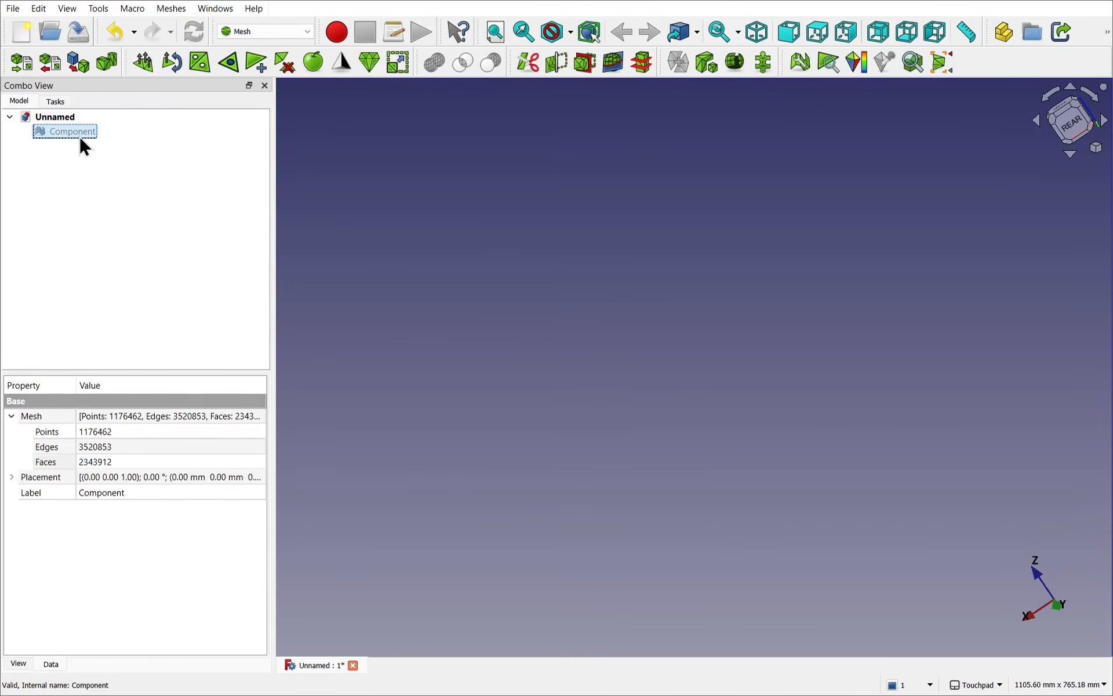
{"action": "key", "text": "space"}
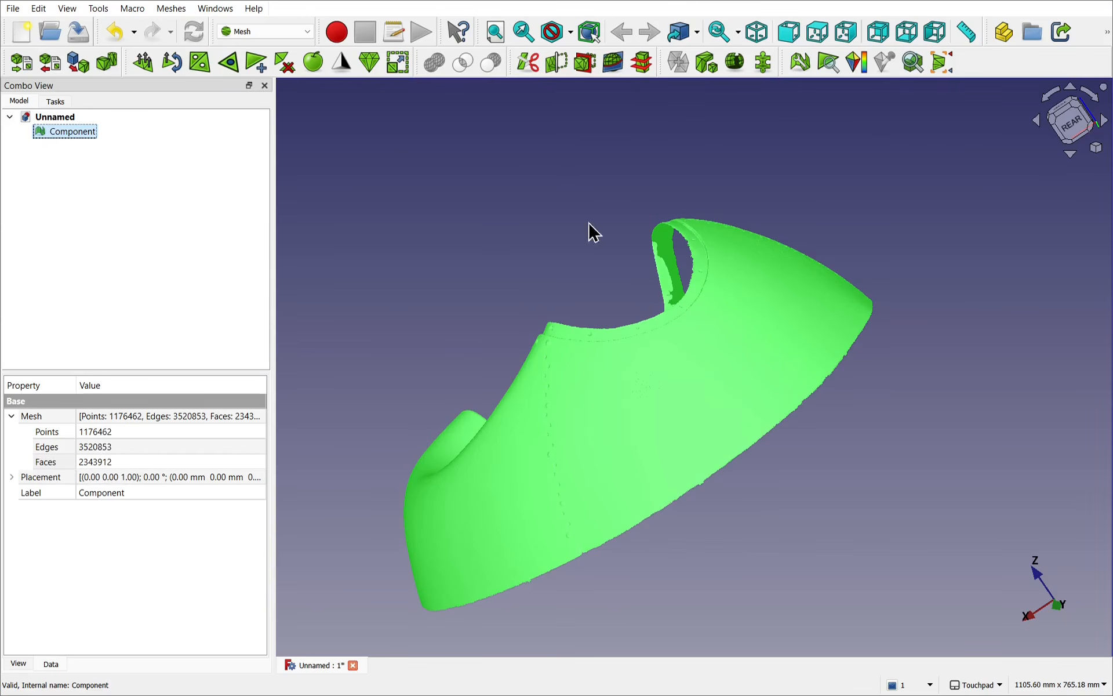
{"action": "middle_click_drag", "start_coordinate": [589, 223], "coordinate": [604, 249], "text": "shift"}
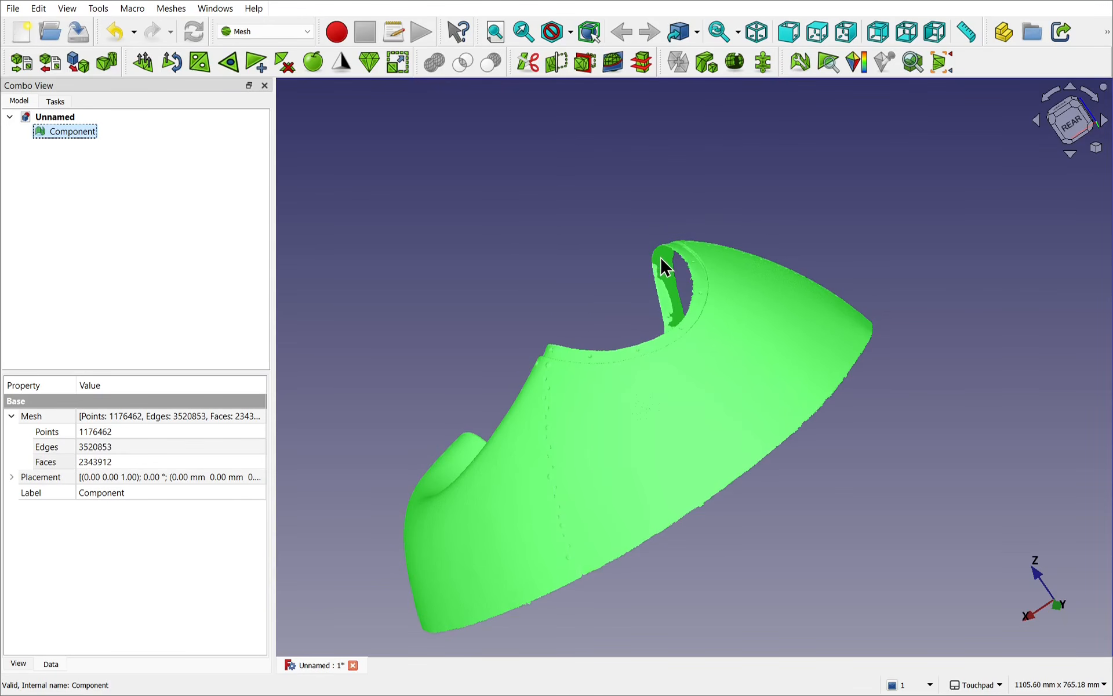
{"action": "middle_click_drag", "start_coordinate": [810, 294], "coordinate": [756, 300], "text": "alt"}
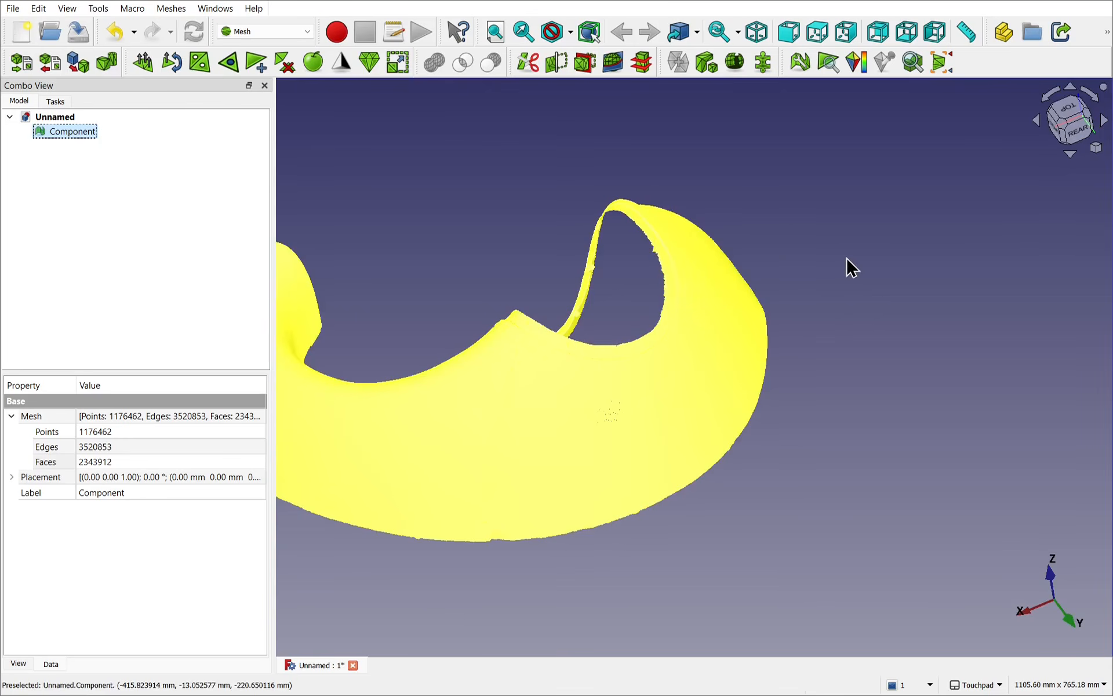
Step: Evaluate the Component mesh with all tests together and repair the detected defects with repetitive repair enabled
{"action": "middle_click_drag", "start_coordinate": [847, 266], "coordinate": [891, 285], "text": "shift"}
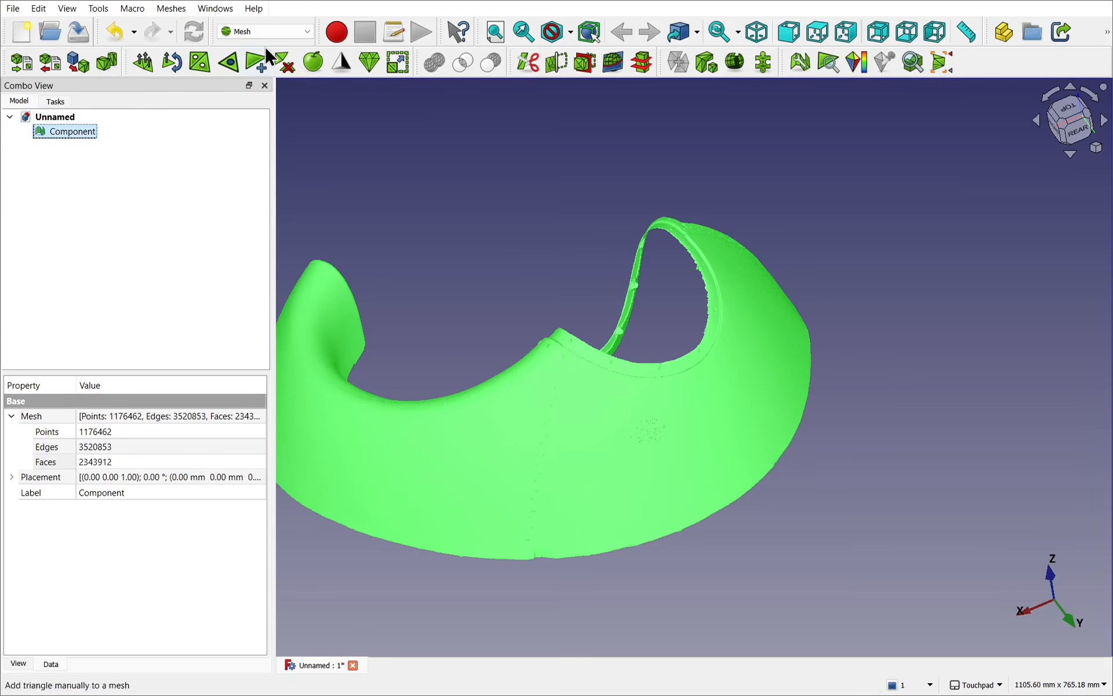
{"action": "left_click", "coordinate": [180, 11]}
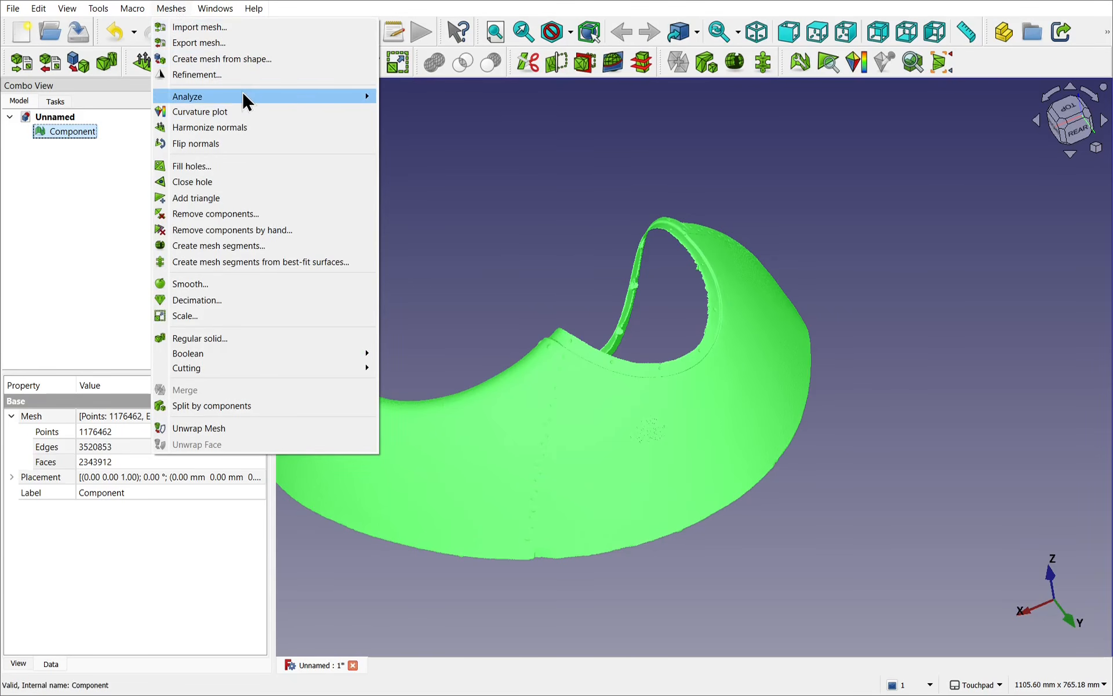
{"action": "mouse_move", "coordinate": [246, 101]}
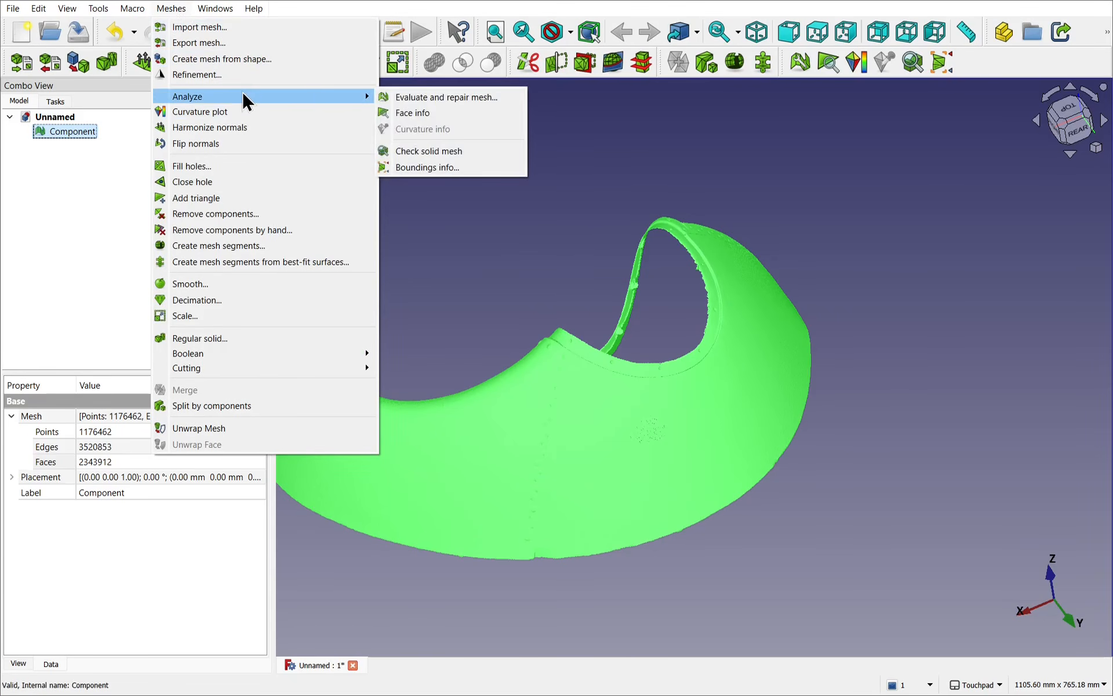
{"action": "left_click", "coordinate": [481, 97]}
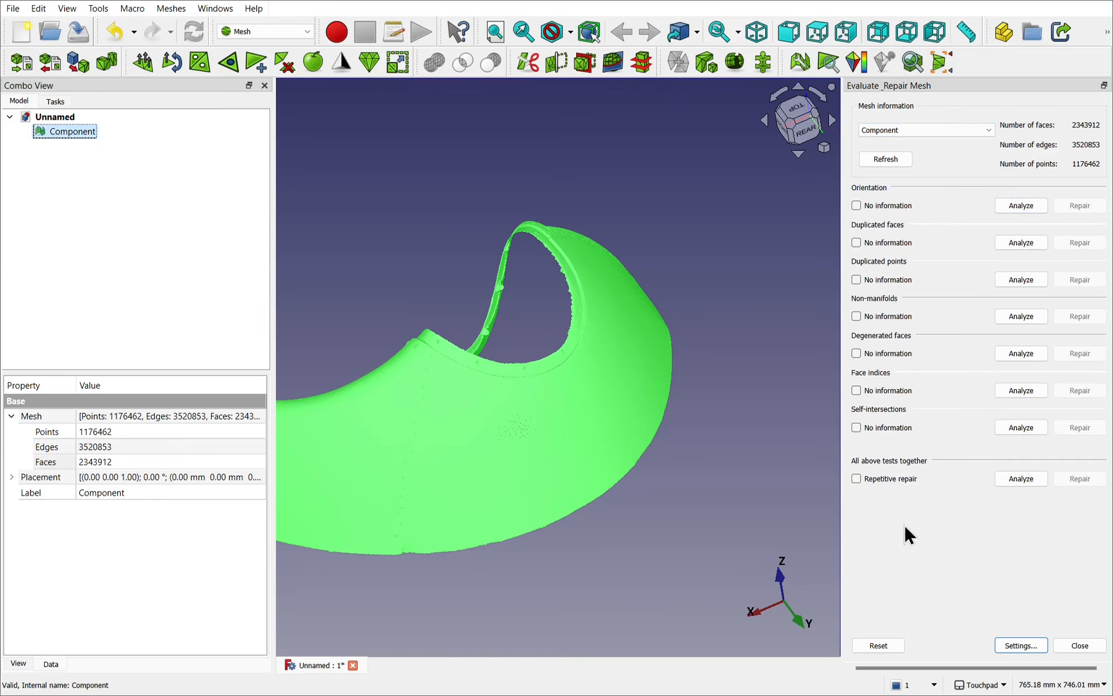
{"action": "left_click", "coordinate": [856, 478]}
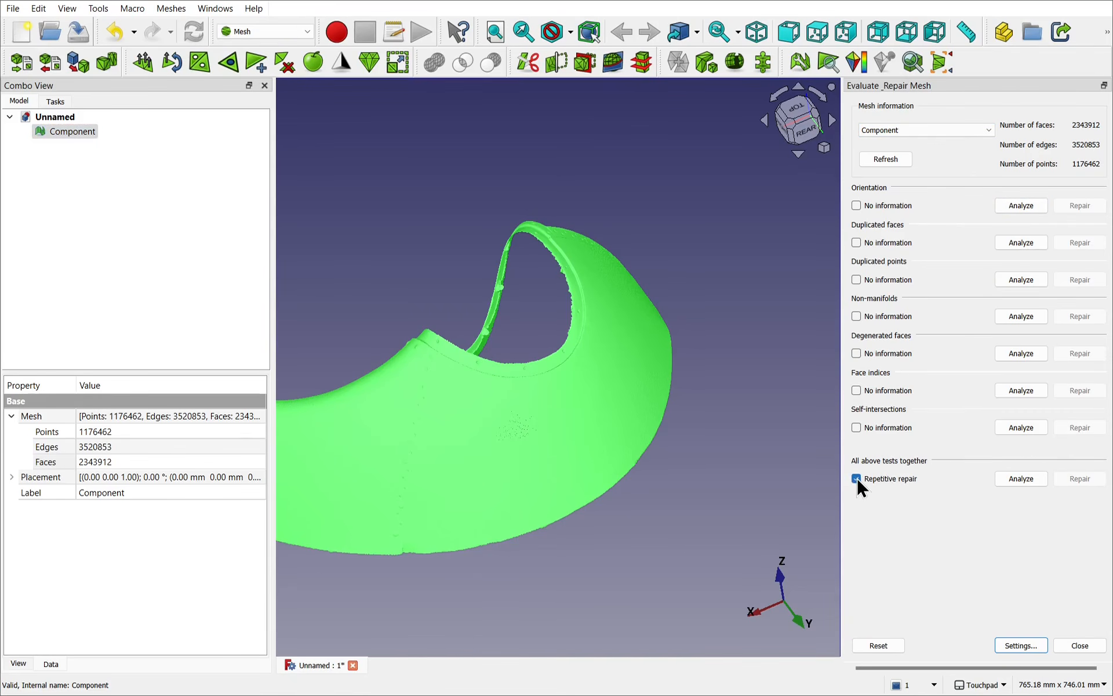
{"action": "left_click", "coordinate": [1030, 481]}
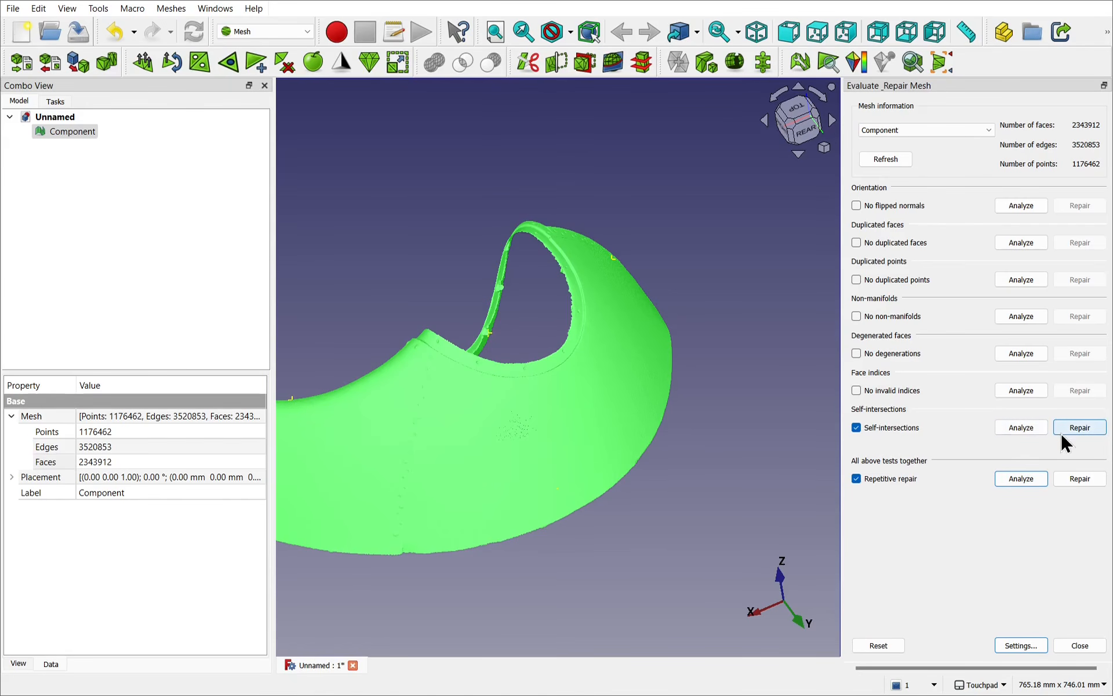
{"action": "left_click", "coordinate": [1081, 477]}
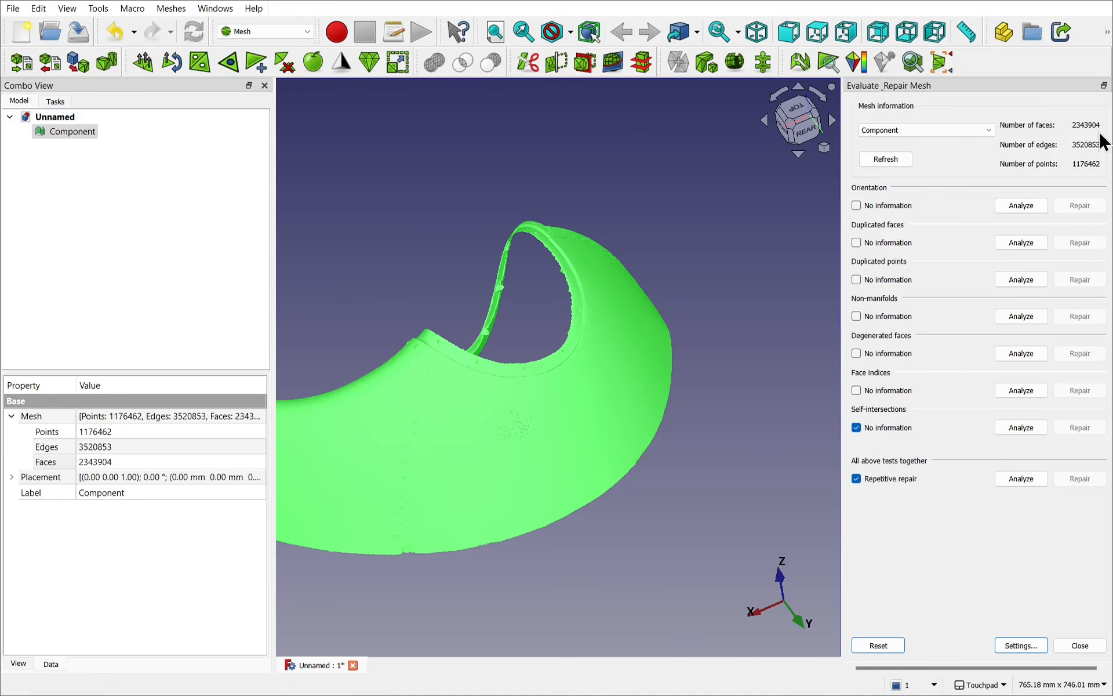
{"action": "left_click", "coordinate": [1083, 645]}
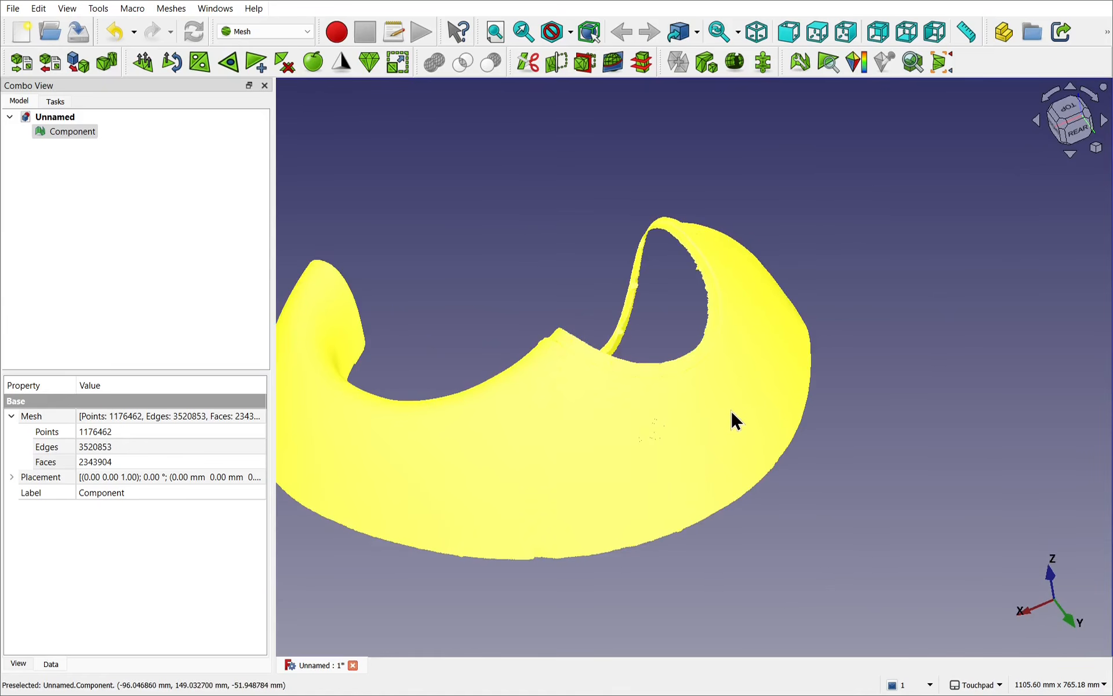
Step: Decimate the Component mesh with a 95% reduction and a tolerance of 0.10
{"action": "left_click_drag", "start_coordinate": [731, 411], "coordinate": [698, 422], "text": "shift"}
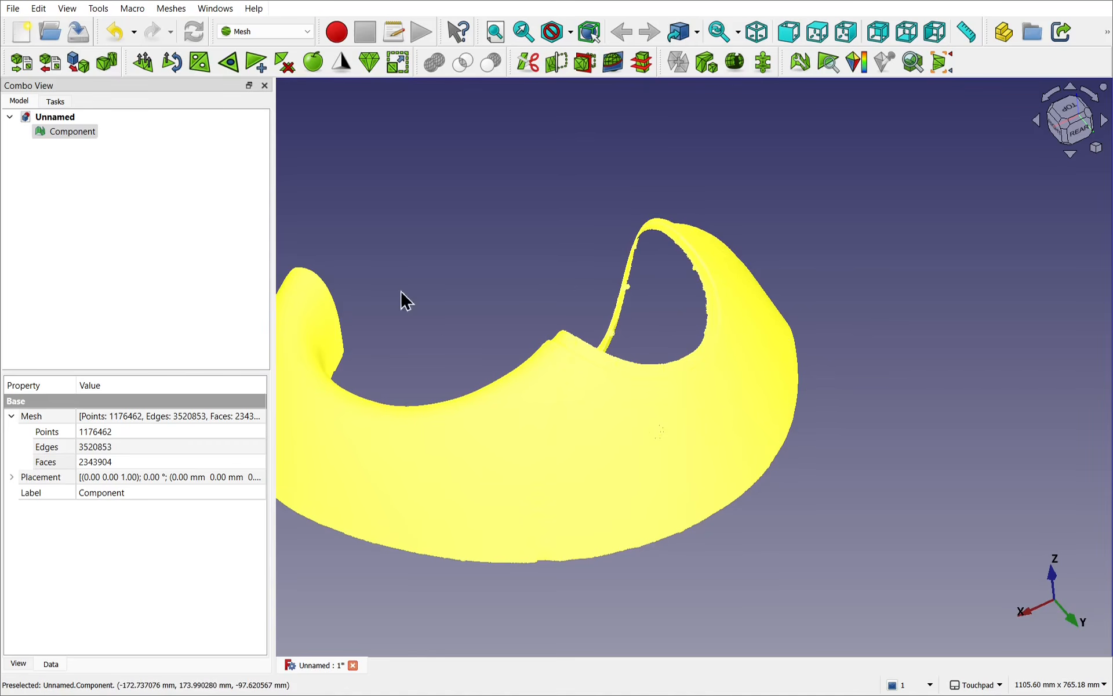
{"action": "left_click", "coordinate": [75, 128]}
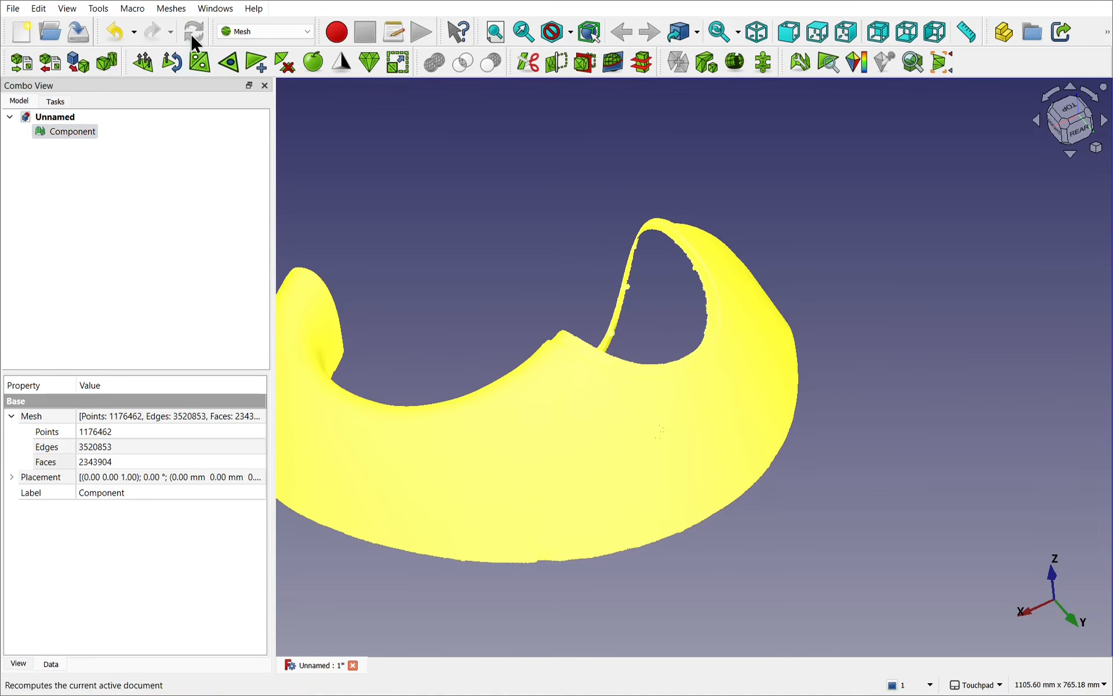
{"action": "left_click", "coordinate": [172, 9]}
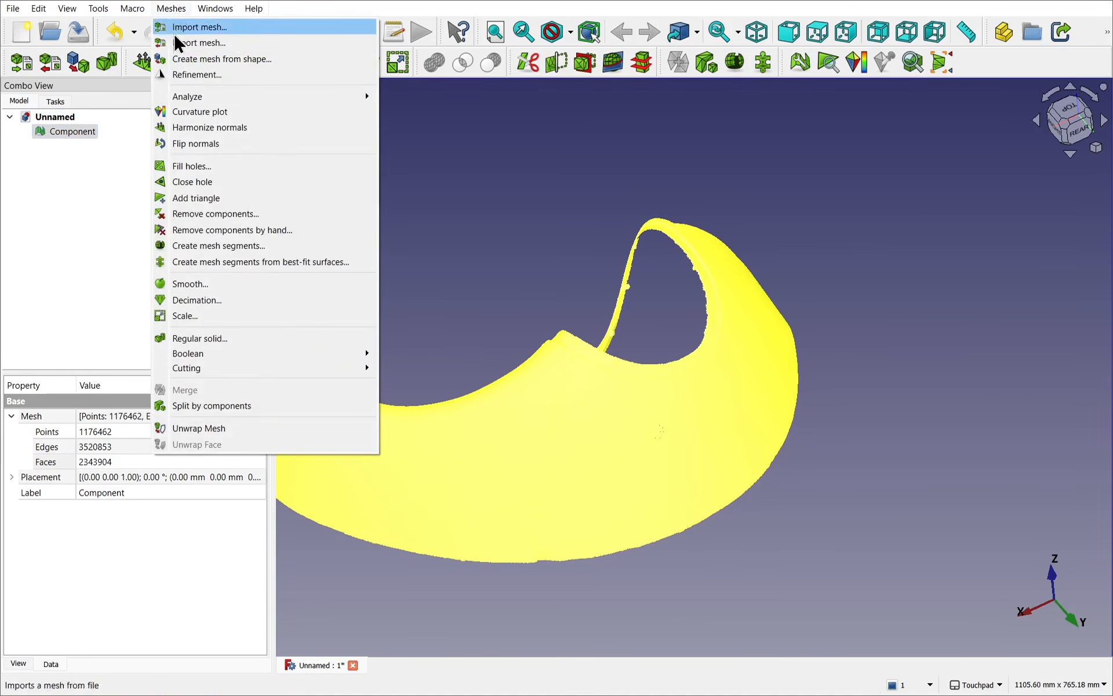
{"action": "left_click", "coordinate": [221, 300]}
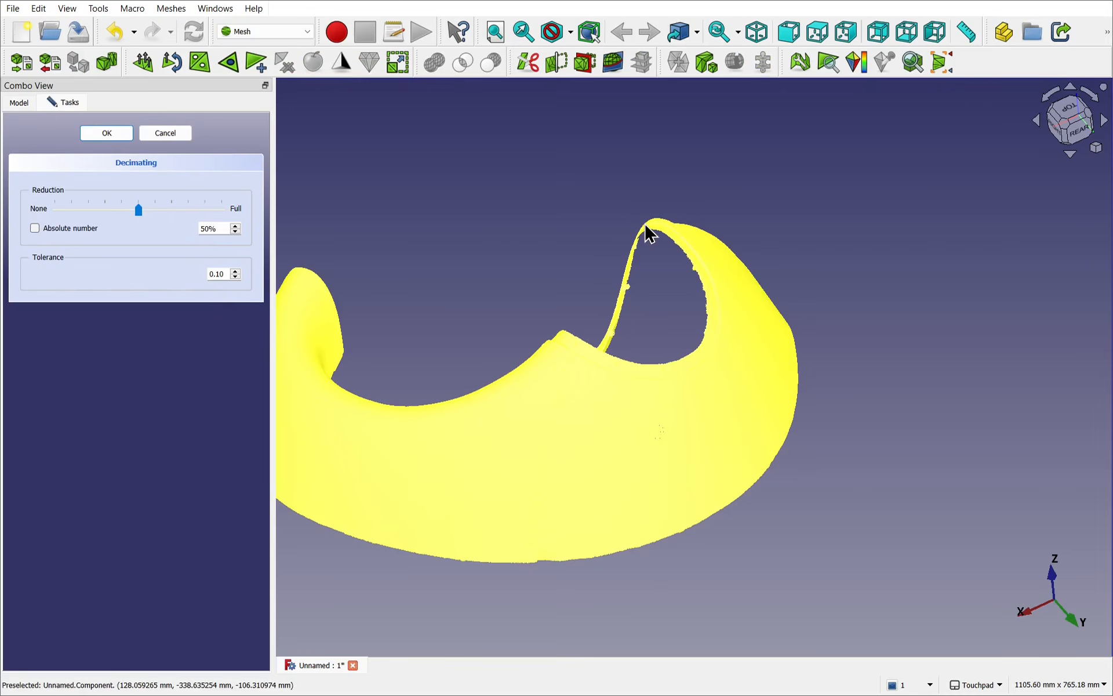
{"action": "left_click", "coordinate": [649, 427]}
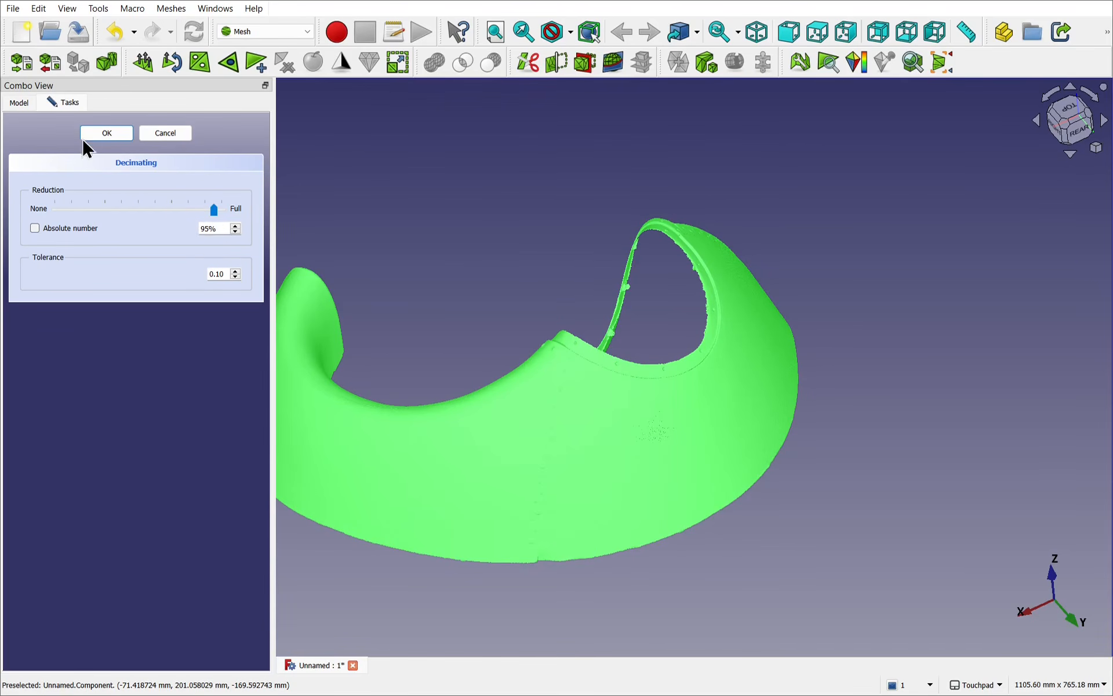
{"action": "left_click", "coordinate": [98, 134]}
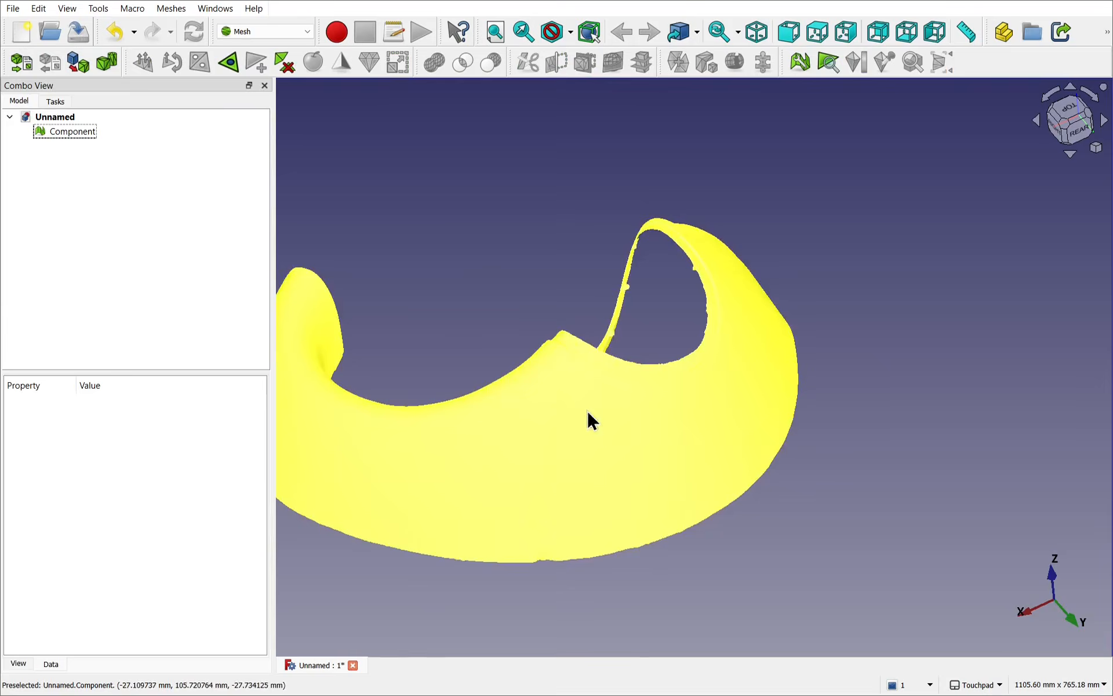
Step: Show the axis cross at the origin to check how the decimated mesh is oriented
{"action": "mouse_move", "coordinate": [589, 412]}
{"action": "left_mouse_down", "text": "alt"}
{"action": "mouse_move", "coordinate": [658, 458]}
{"action": "mouse_move", "coordinate": [671, 492]}
{"action": "mouse_move", "coordinate": [607, 418]}
{"action": "mouse_move", "coordinate": [599, 390]}
{"action": "left_mouse_up", "text": "alt"}
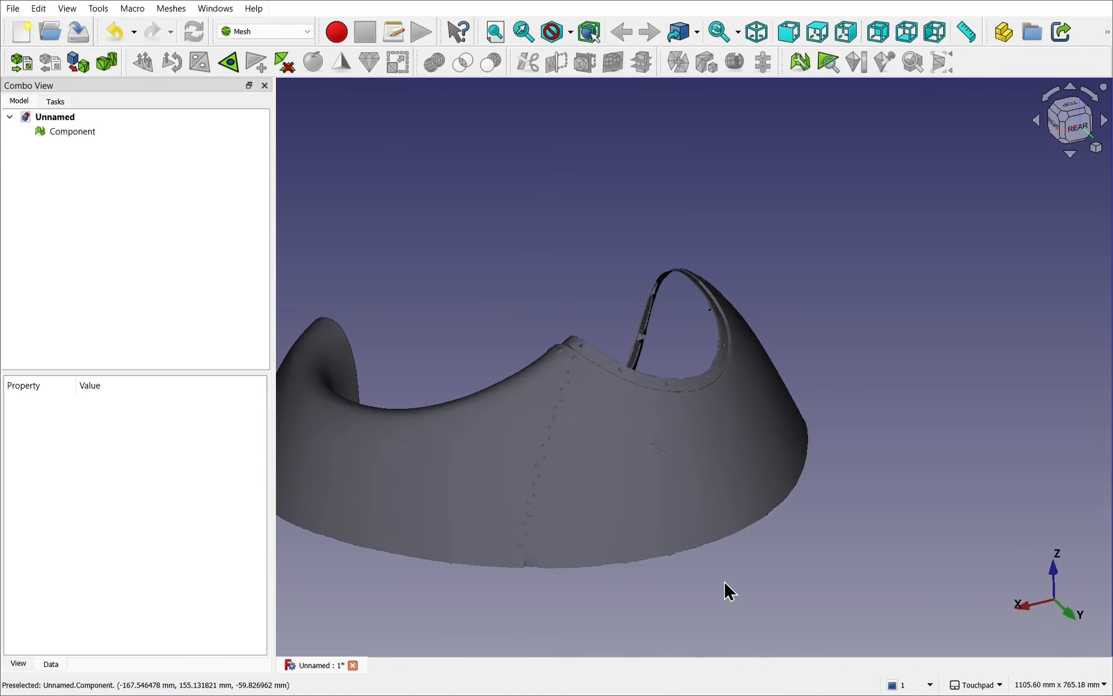
{"action": "scroll", "coordinate": [730, 592], "scroll_direction": "up", "scroll_amount": 5}
{"action": "left_click_drag", "start_coordinate": [673, 447], "coordinate": [624, 487], "text": "alt"}
{"action": "scroll", "coordinate": [623, 488], "scroll_direction": "down", "scroll_amount": 5}
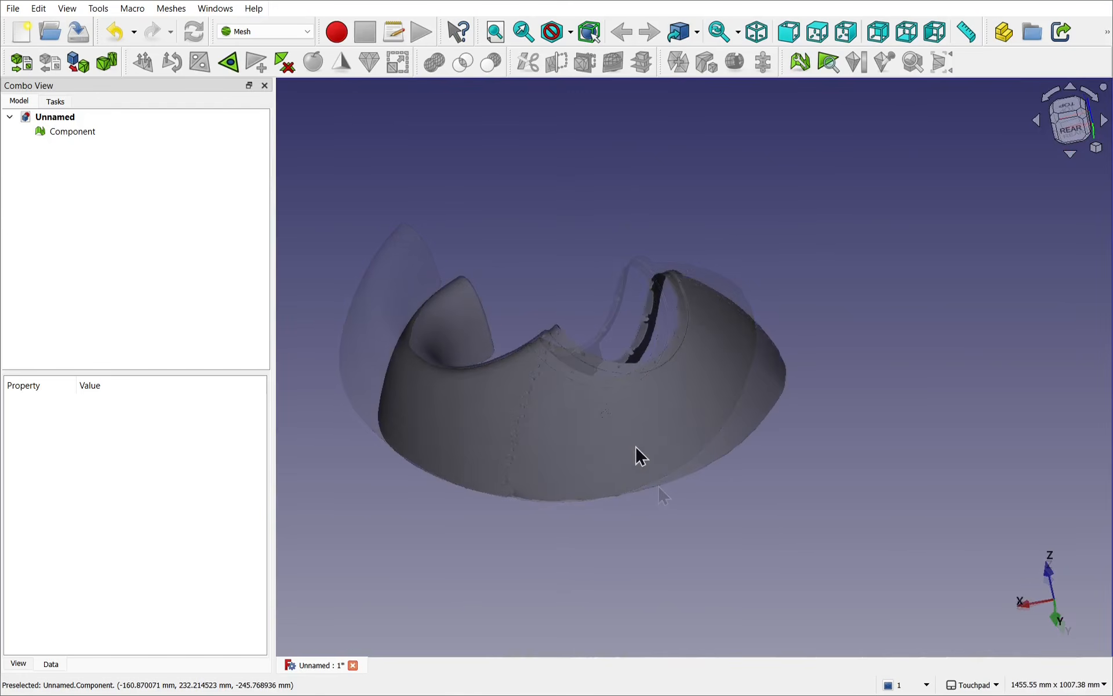
{"action": "left_click_drag", "start_coordinate": [589, 480], "coordinate": [748, 235], "text": "alt"}
{"action": "left_click_drag", "start_coordinate": [701, 415], "coordinate": [623, 531], "text": "shift"}
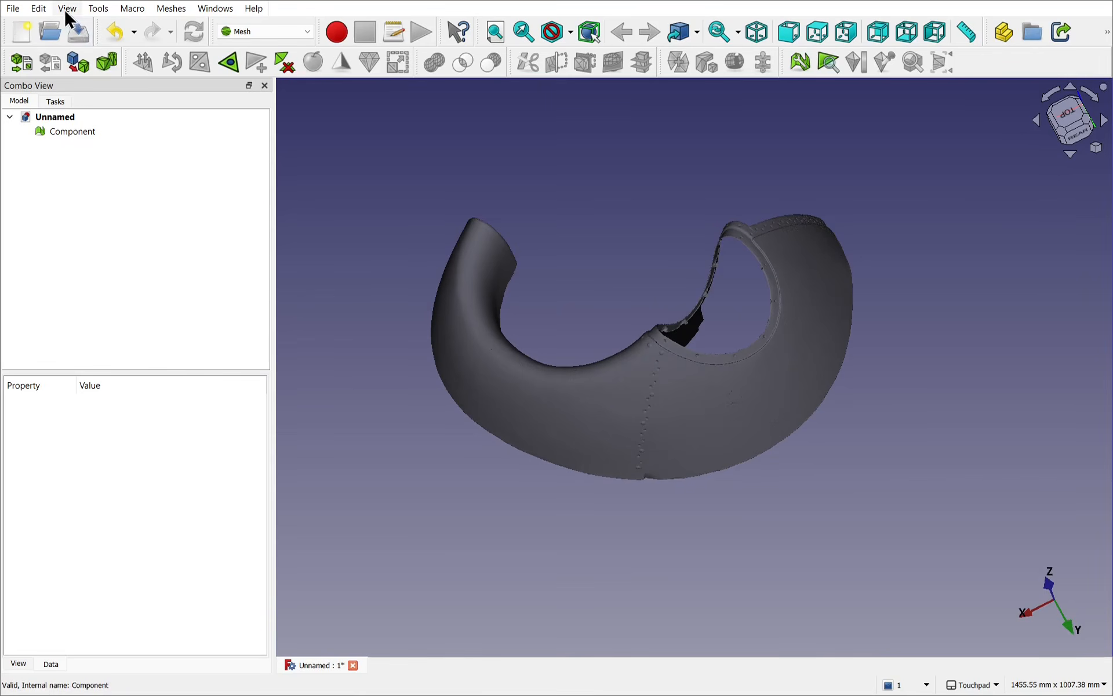
{"action": "left_click", "coordinate": [67, 8]}
{"action": "left_click", "coordinate": [131, 207]}
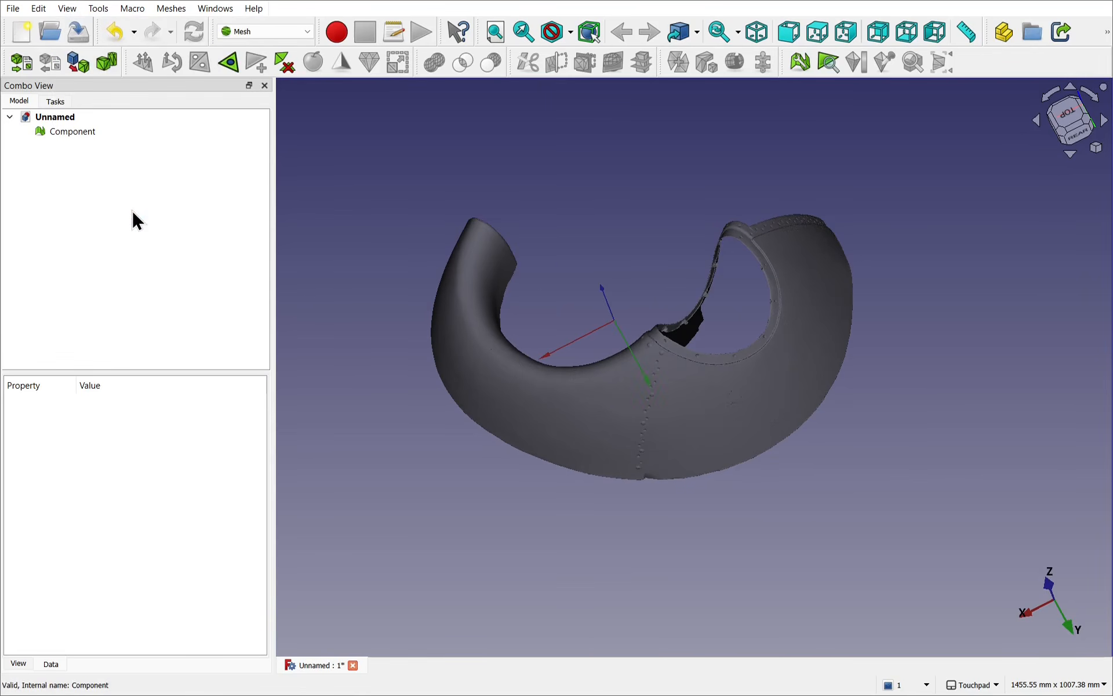
{"action": "left_click_drag", "start_coordinate": [704, 352], "coordinate": [636, 353], "text": "alt"}
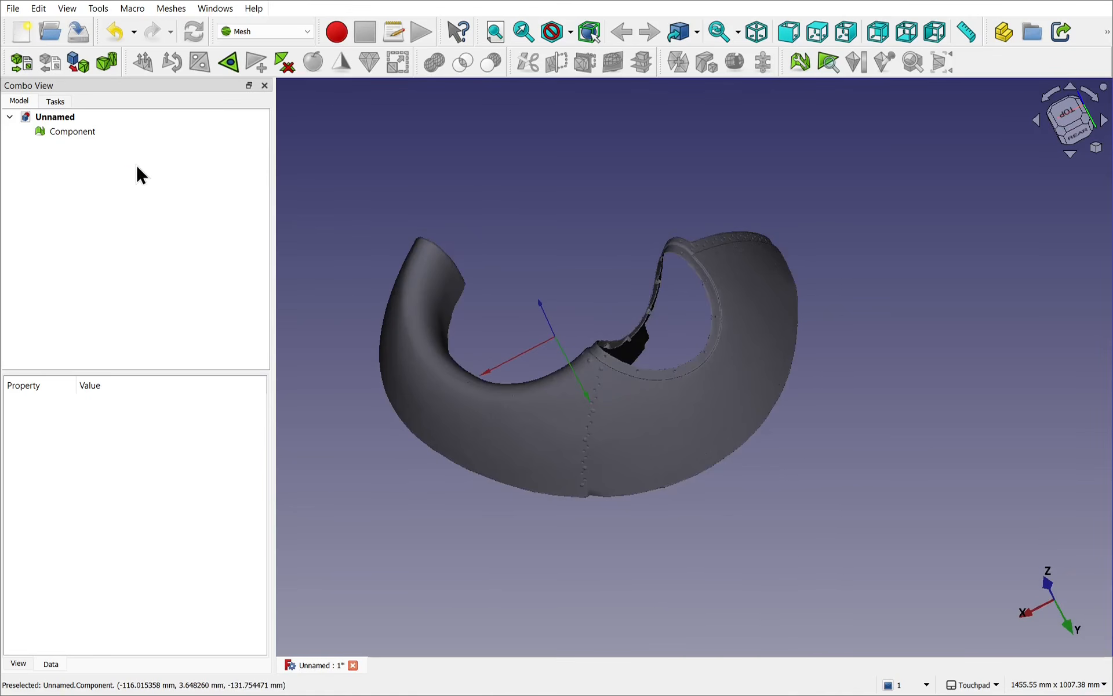
Step: Start Cross-sections on the Component mesh and set the guiding plane to YZ
{"action": "left_click", "coordinate": [74, 133]}
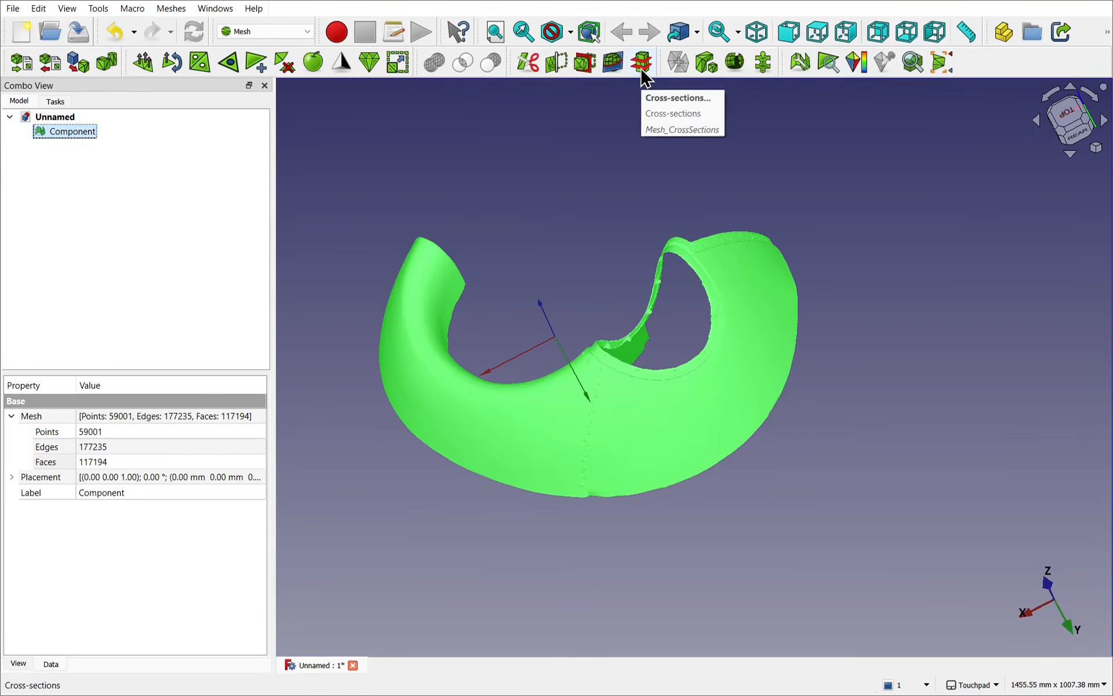
{"action": "left_click", "coordinate": [173, 8]}
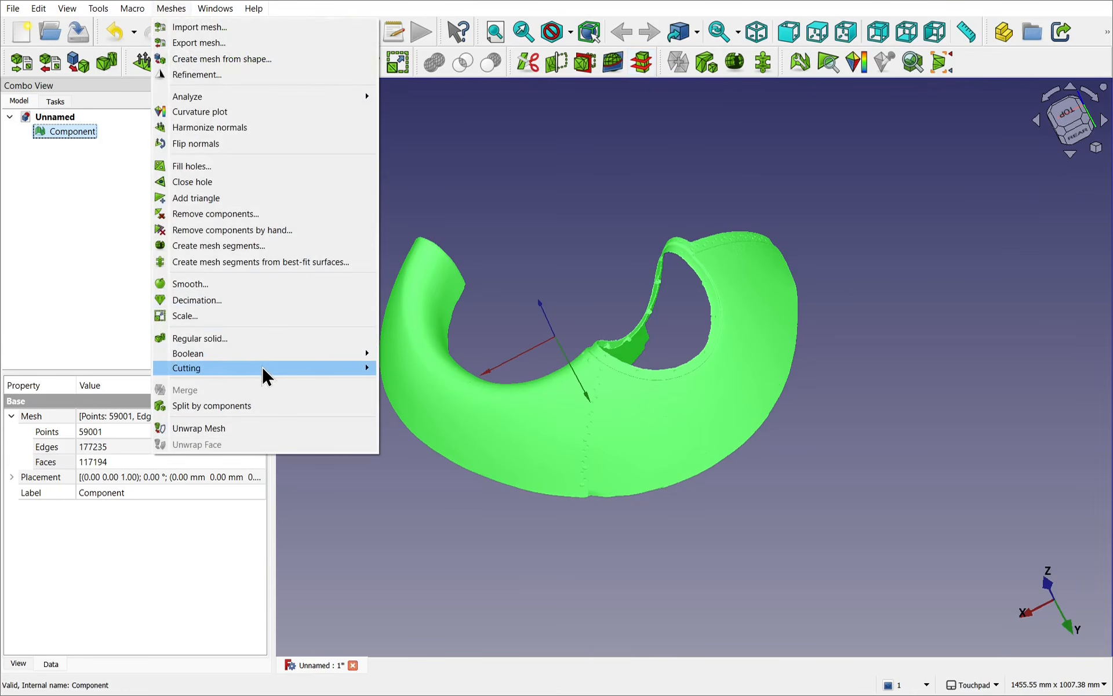
{"action": "mouse_move", "coordinate": [264, 371]}
{"action": "left_click", "coordinate": [460, 430]}
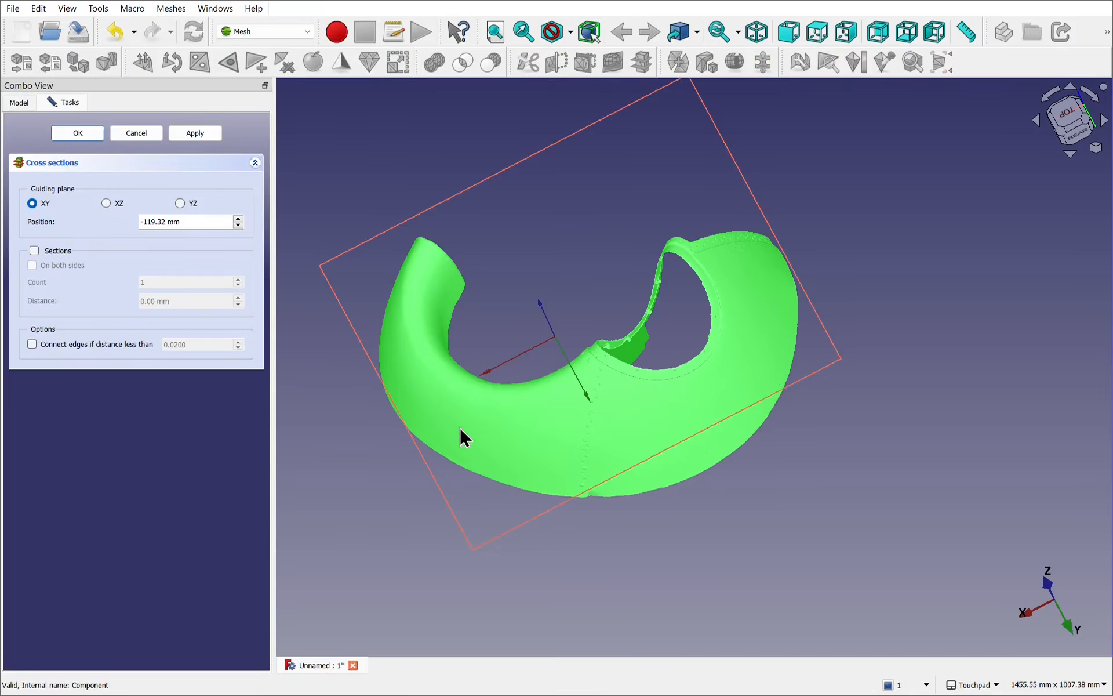
{"action": "left_click_drag", "start_coordinate": [676, 325], "coordinate": [694, 226], "text": "alt"}
{"action": "left_click", "coordinate": [172, 222]}
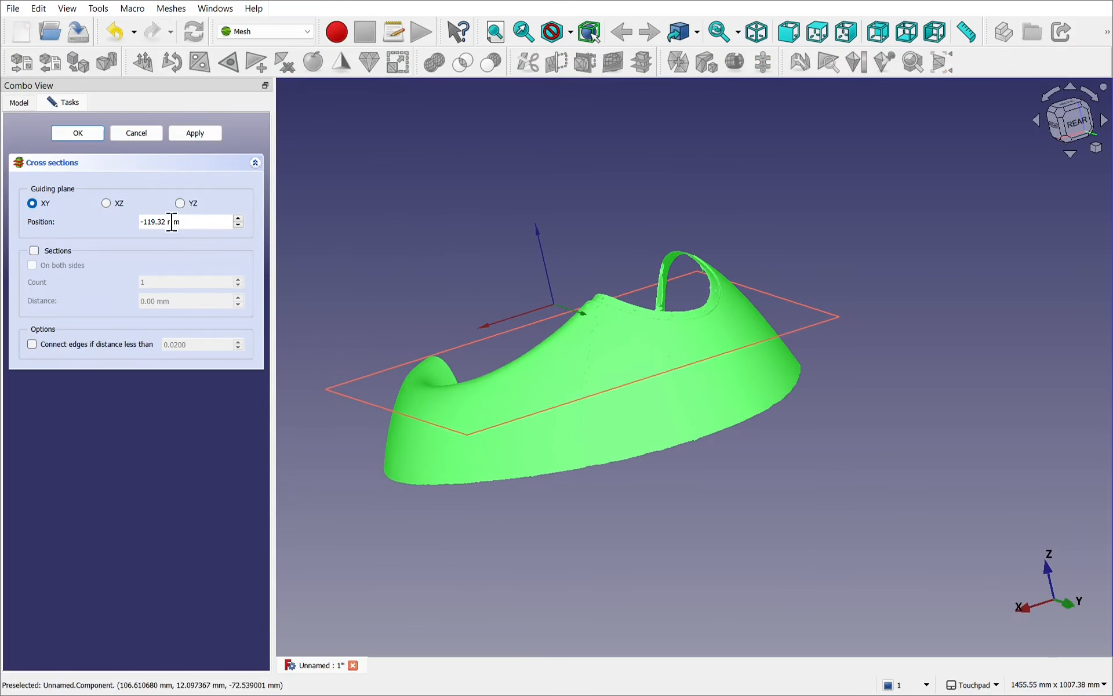
{"action": "left_click", "coordinate": [107, 204]}
{"action": "left_click_drag", "start_coordinate": [325, 216], "coordinate": [557, 298], "text": "alt"}
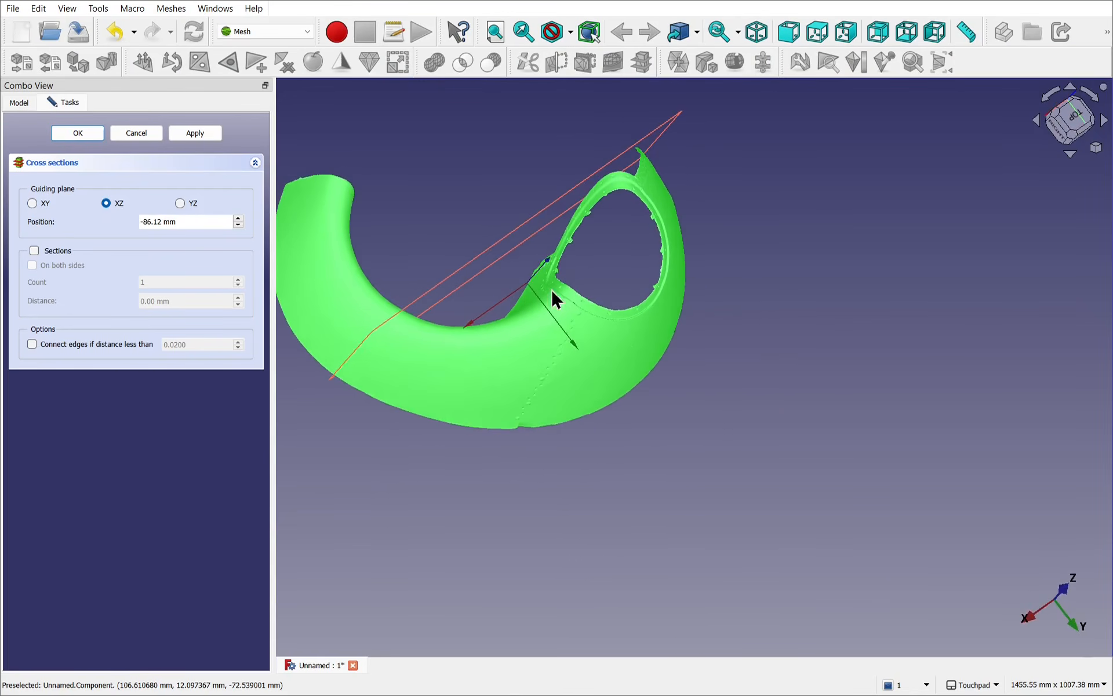
{"action": "left_click", "coordinate": [181, 204]}
{"action": "left_click", "coordinate": [641, 304]}
{"action": "left_click_drag", "start_coordinate": [641, 303], "coordinate": [600, 283], "text": "alt"}
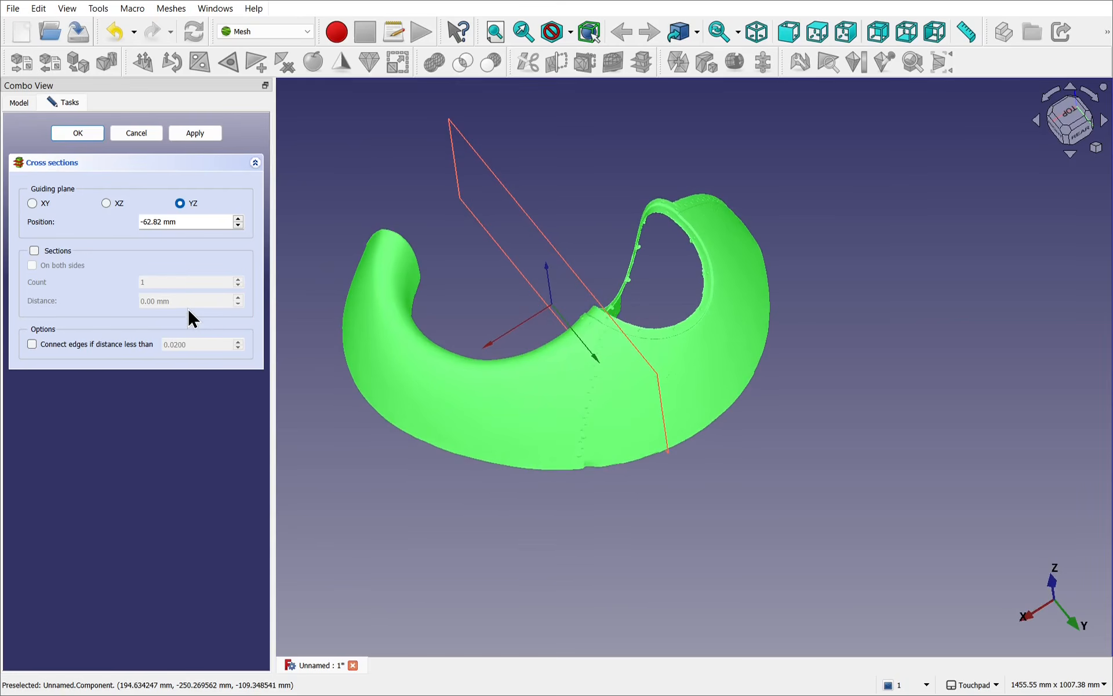
Step: Enable multiple sections on both sides of the guiding plane, set the count to 13 and create the cross sections
{"action": "left_click", "coordinate": [34, 250]}
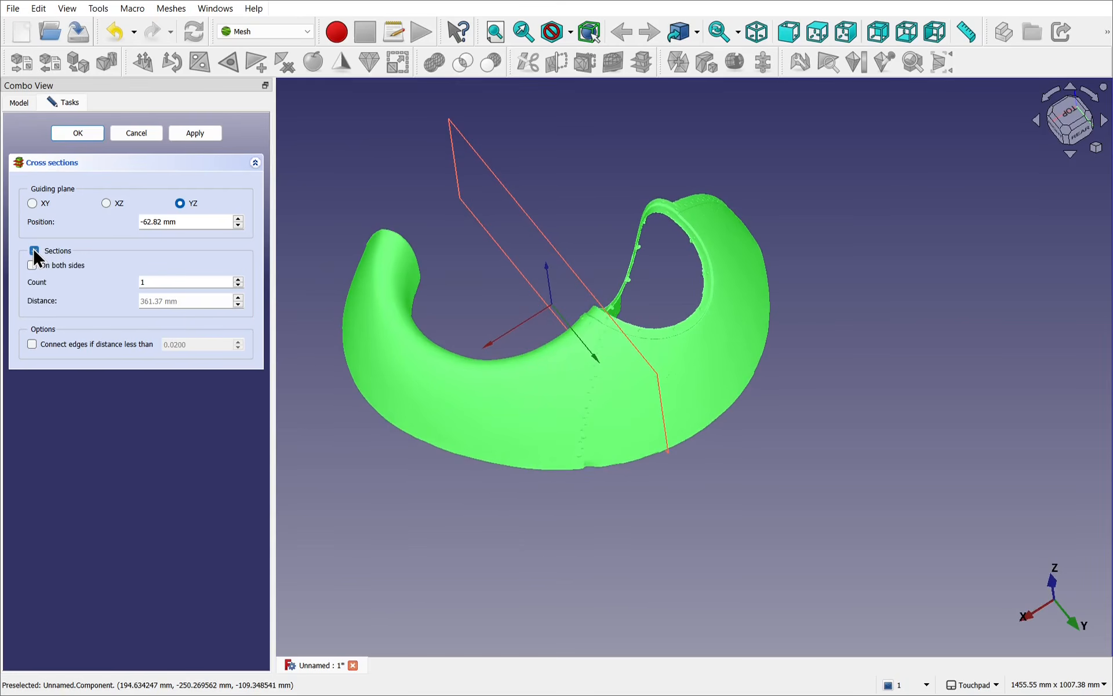
{"action": "left_click", "coordinate": [237, 280]}
{"action": "left_click", "coordinate": [238, 280]}
{"action": "left_click", "coordinate": [238, 279]}
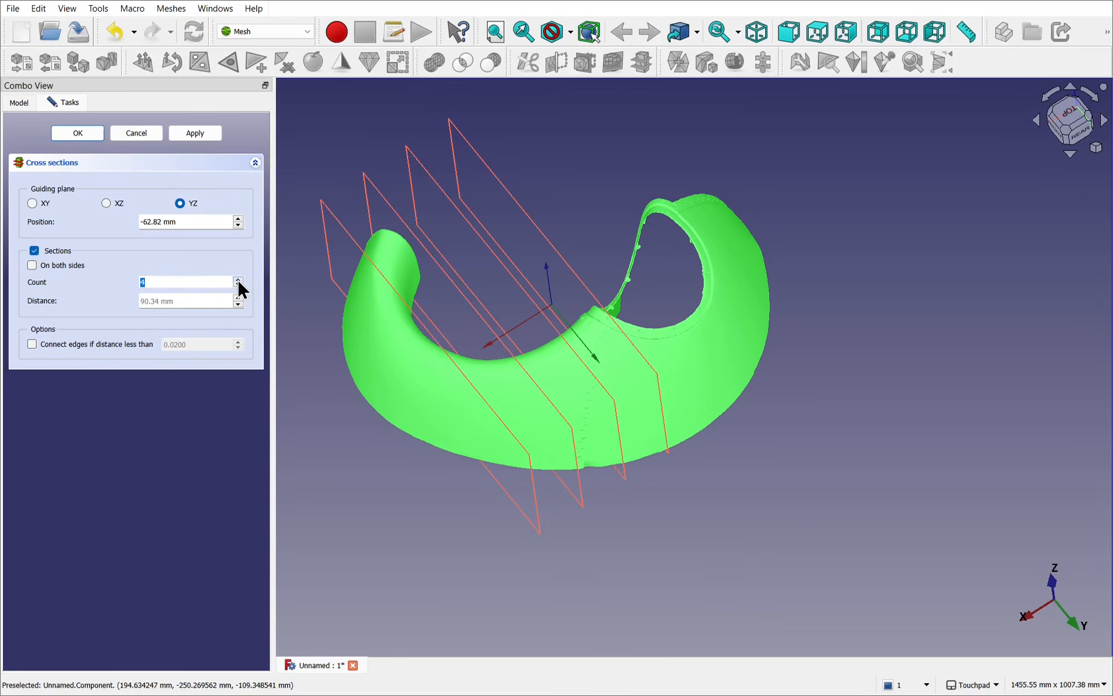
{"action": "left_click", "coordinate": [238, 279]}
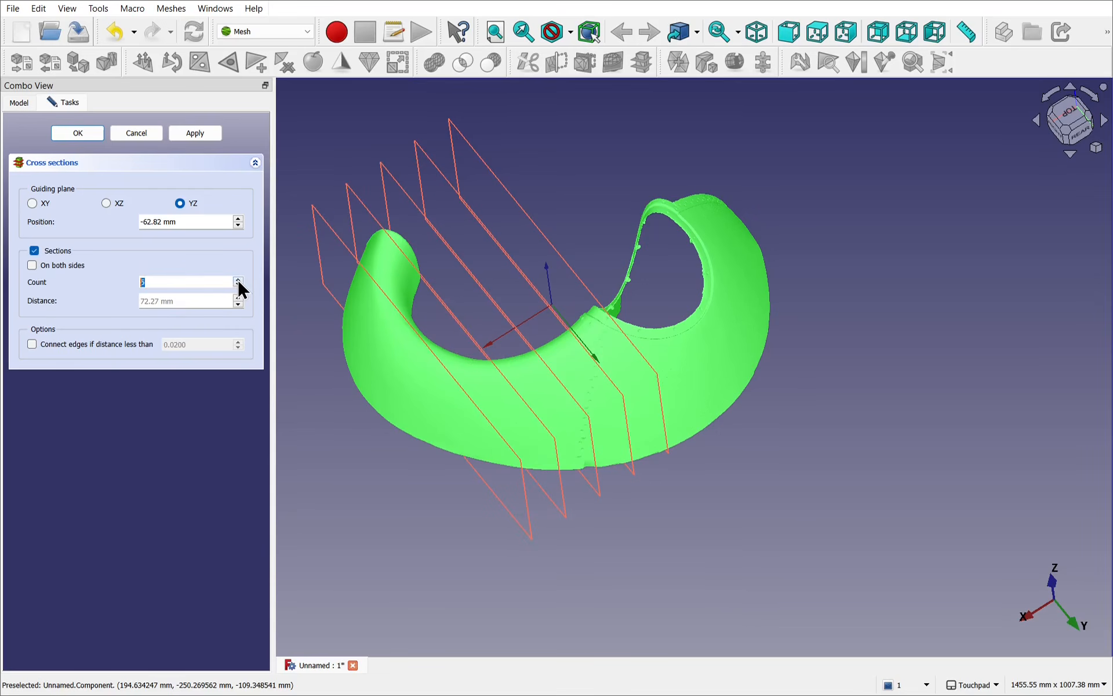
{"action": "left_click", "coordinate": [67, 265]}
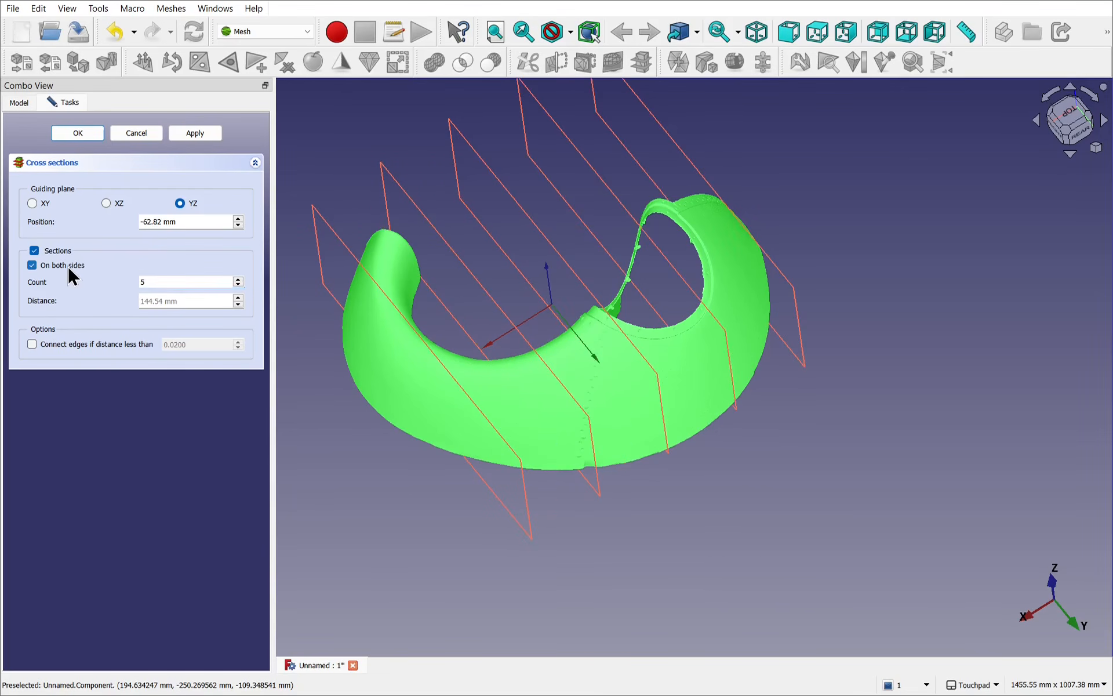
{"action": "left_click", "coordinate": [238, 280]}
{"action": "left_click", "coordinate": [238, 279]}
{"action": "left_click", "coordinate": [238, 279]}
{"action": "left_click", "coordinate": [238, 279]}
{"action": "left_click", "coordinate": [238, 280]}
{"action": "left_click", "coordinate": [238, 280]}
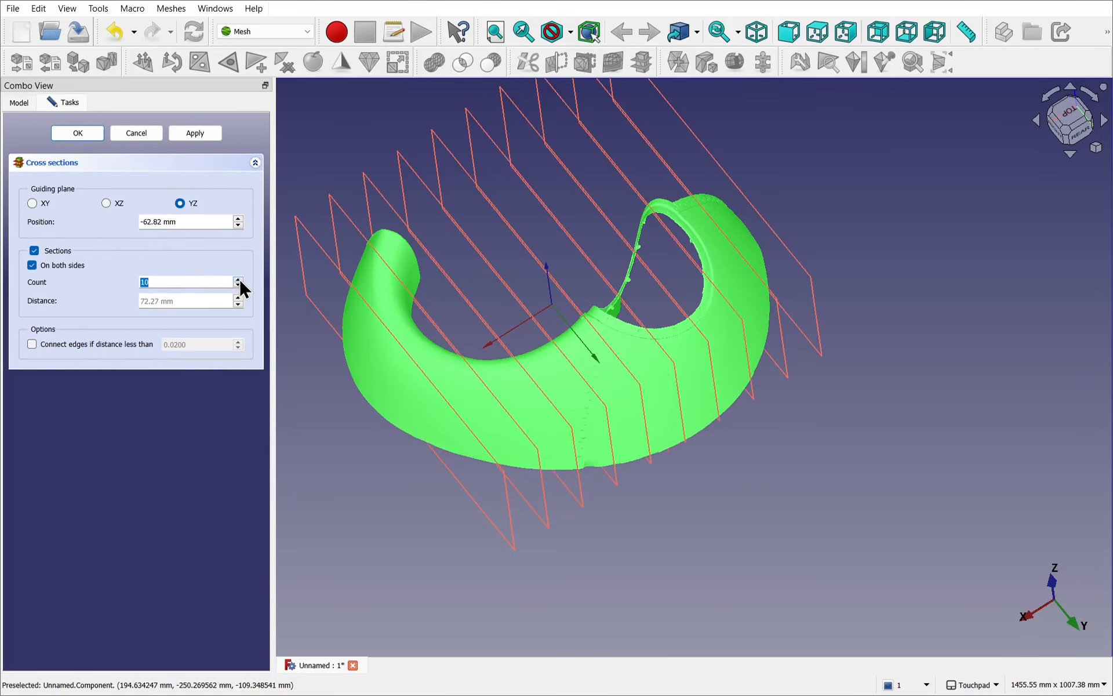
{"action": "left_click", "coordinate": [238, 280]}
{"action": "left_click", "coordinate": [238, 280]}
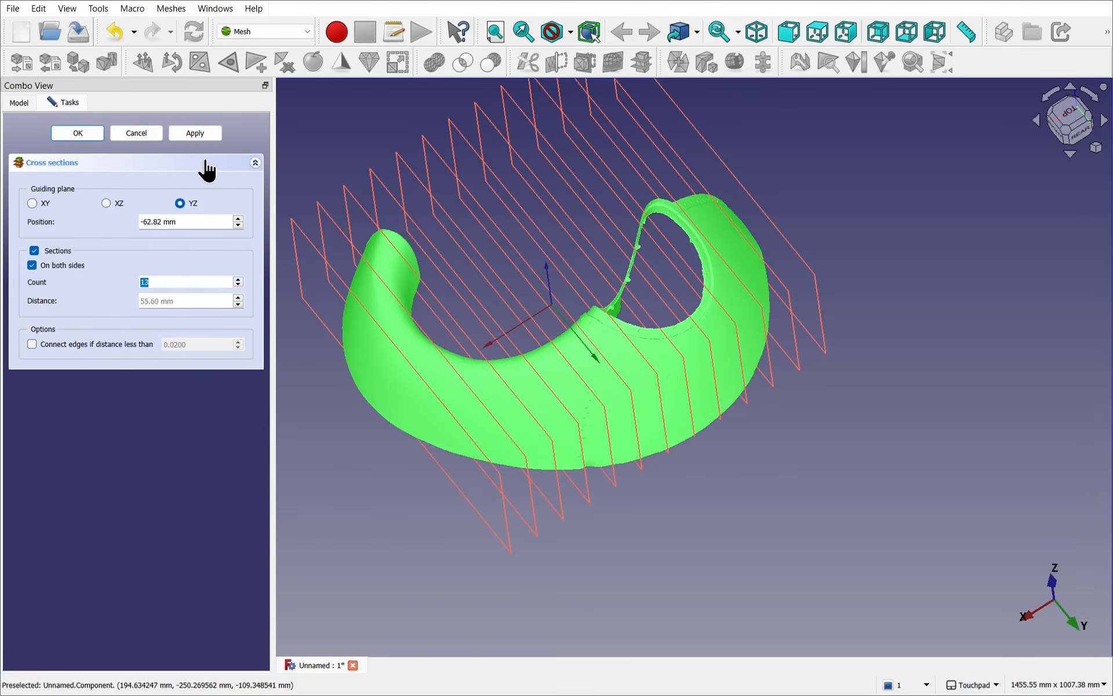
{"action": "left_click", "coordinate": [87, 137]}
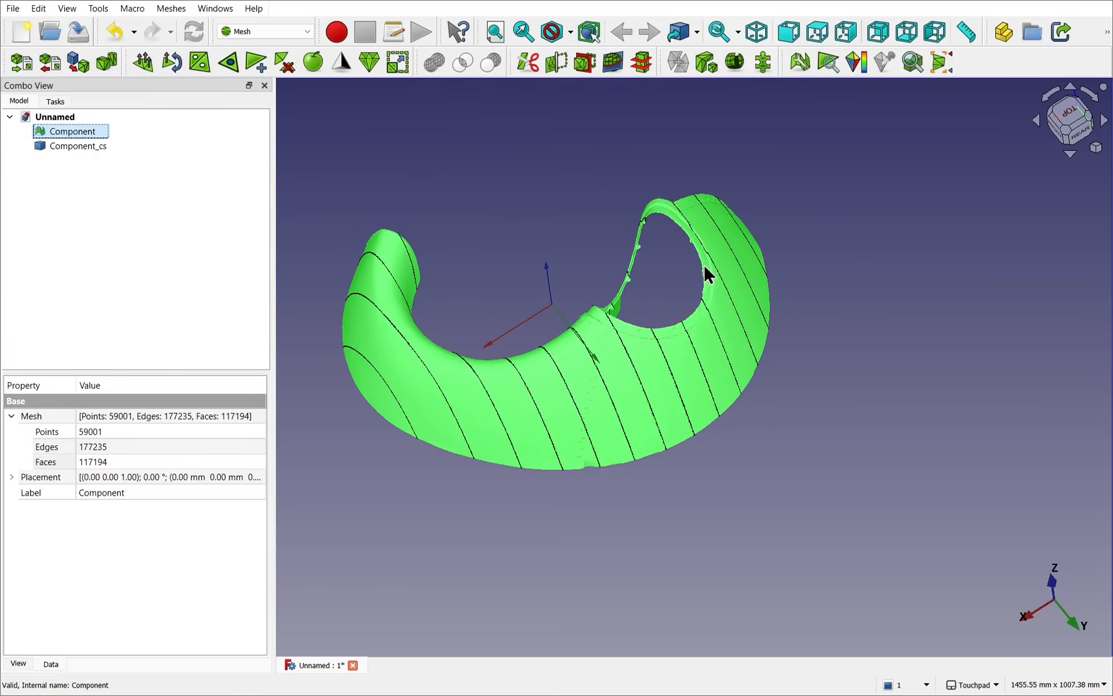
Step: Hide the Component mesh to examine the cross-section curves on their own
{"action": "left_click_drag", "start_coordinate": [775, 415], "coordinate": [715, 400], "text": "alt"}
{"action": "left_click", "coordinate": [680, 397]}
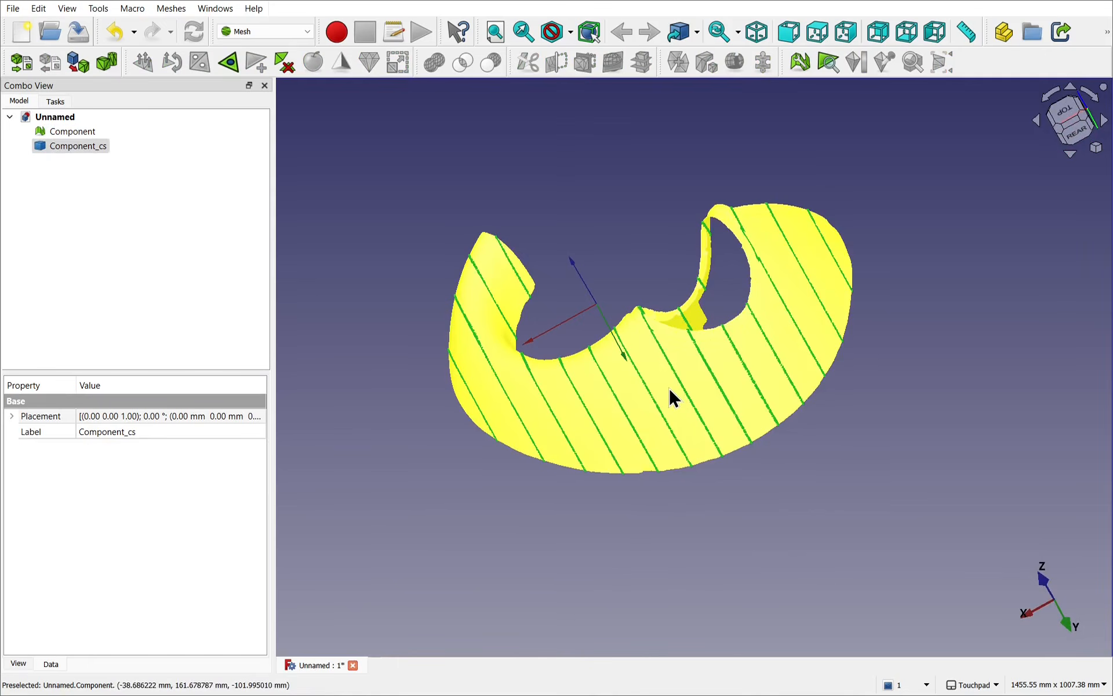
{"action": "left_click", "coordinate": [669, 387]}
{"action": "key", "text": "space"}
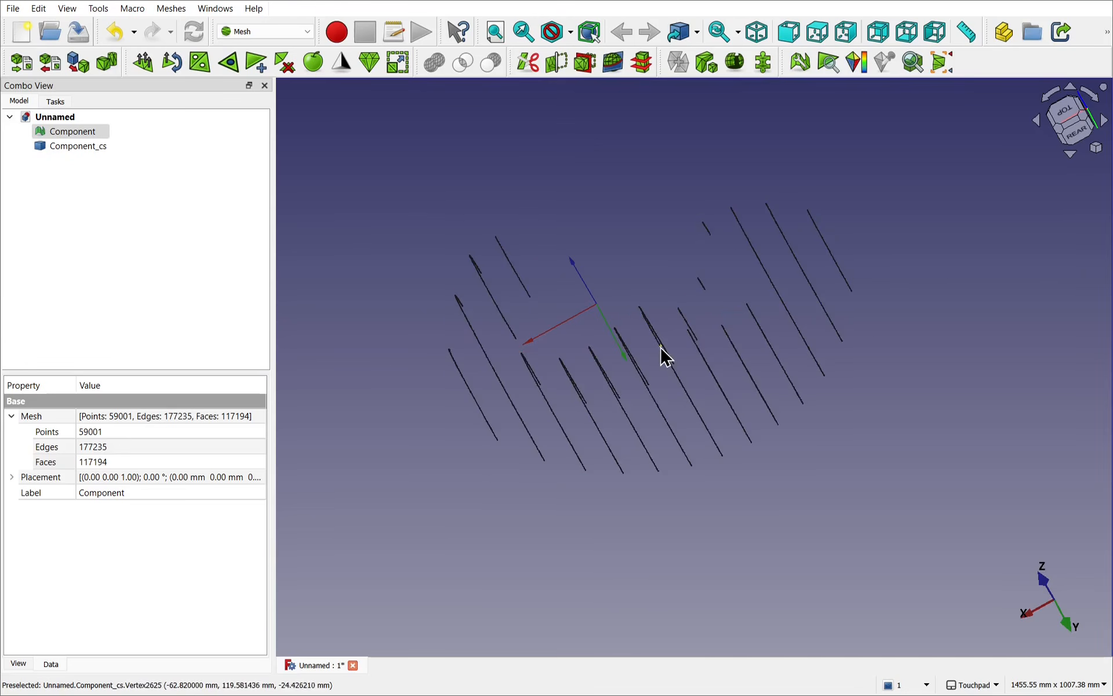
{"action": "left_click_drag", "start_coordinate": [660, 346], "coordinate": [470, 416], "text": "alt"}
{"action": "left_click_drag", "start_coordinate": [671, 428], "coordinate": [566, 449], "text": "alt"}
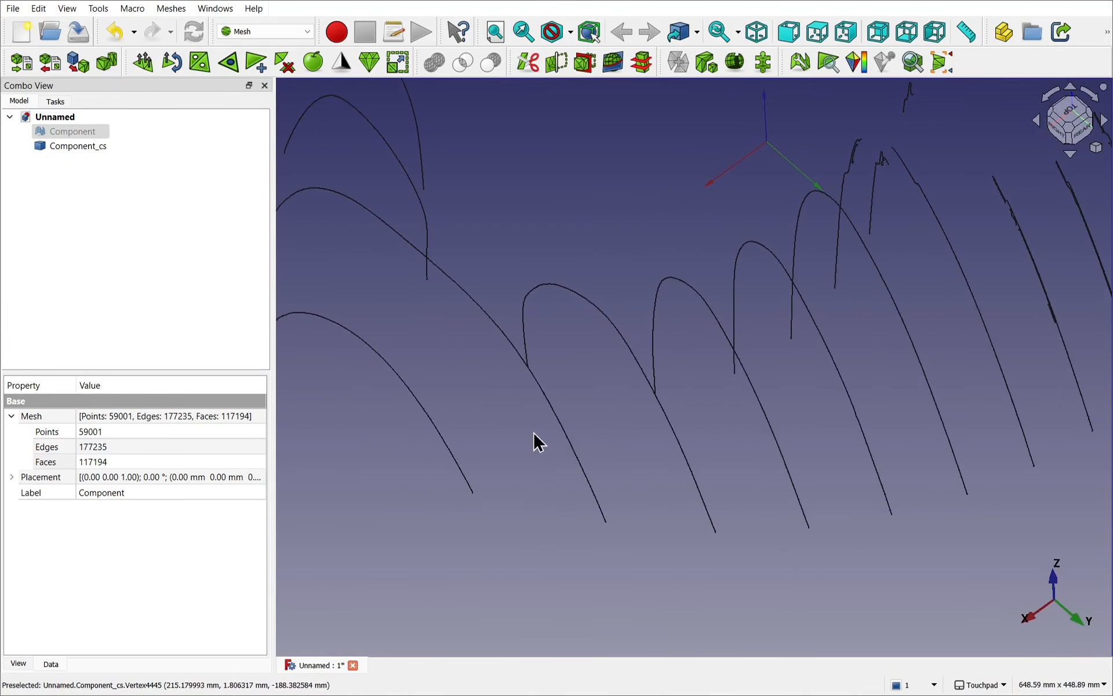
Step: Examine the cross-section curves up close for doubled, broken or jagged stretches on the curves around the larger opening
{"action": "scroll", "coordinate": [679, 383], "scroll_direction": "down", "scroll_amount": 5}
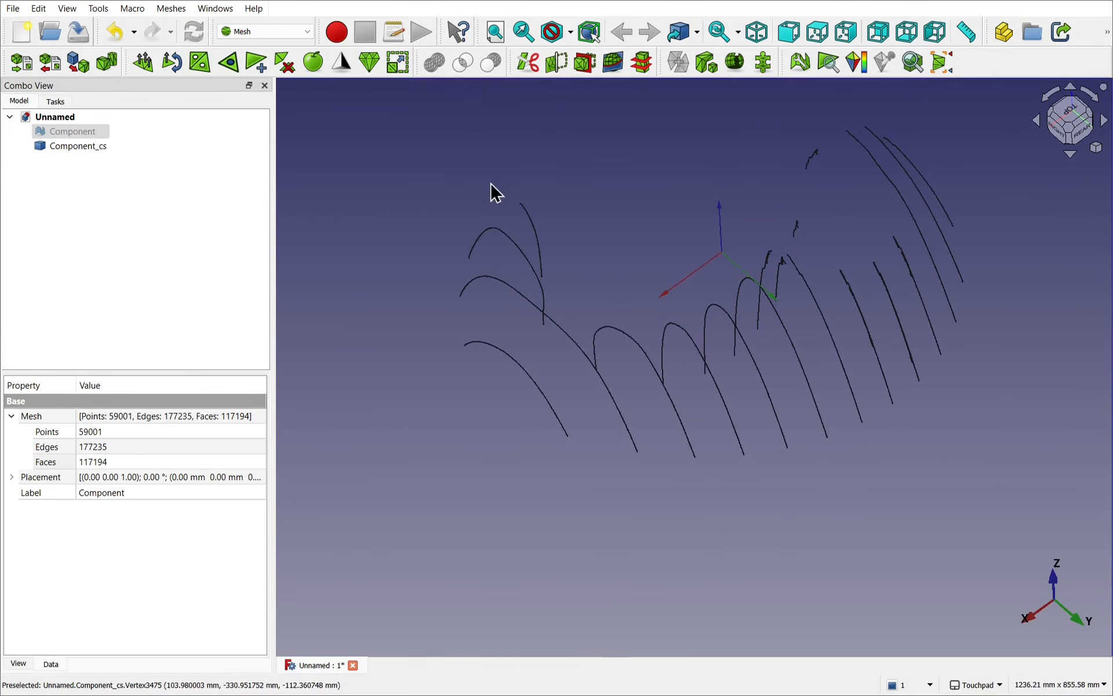
{"action": "left_click_drag", "start_coordinate": [773, 465], "coordinate": [857, 392], "text": "alt"}
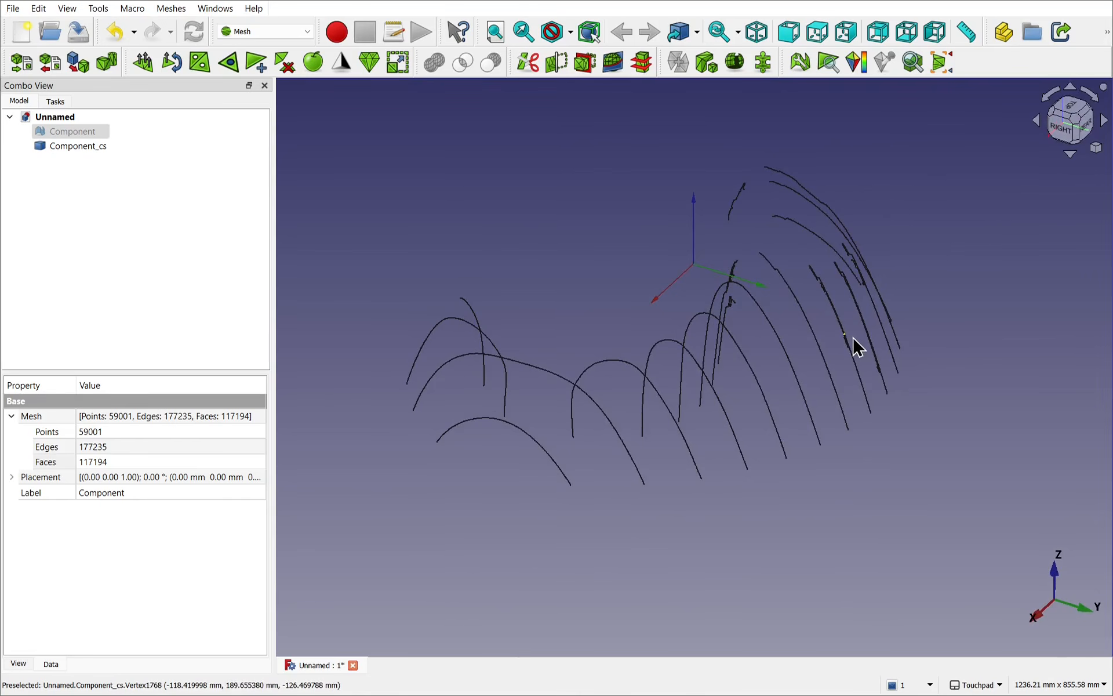
{"action": "scroll", "coordinate": [853, 336], "scroll_direction": "up", "scroll_amount": 10}
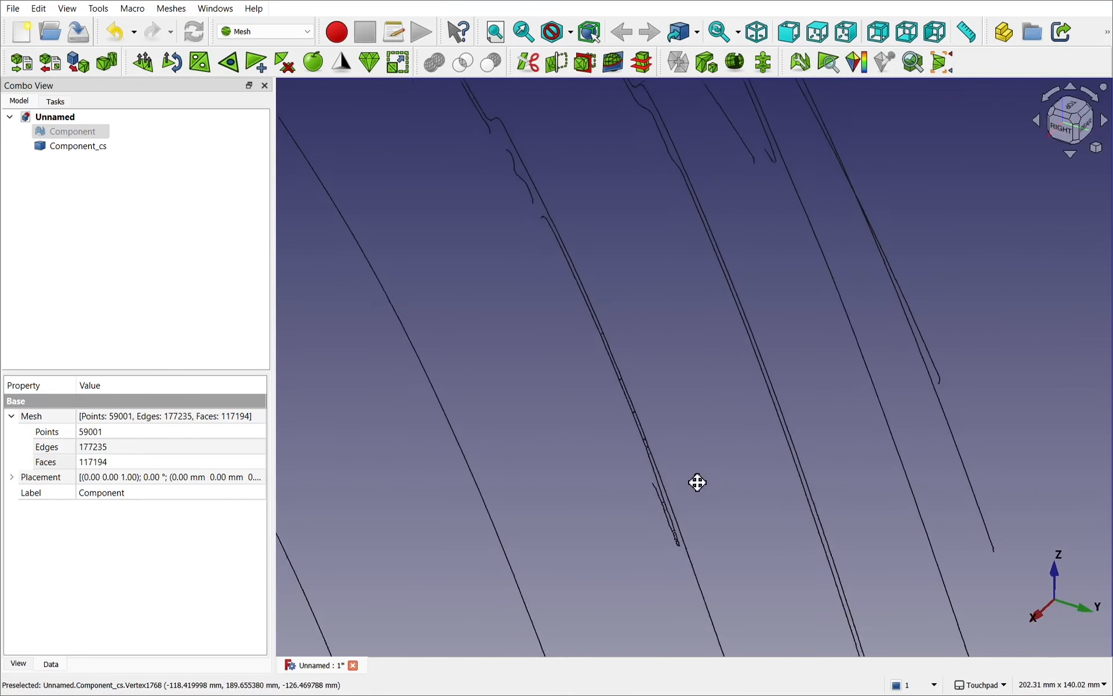
{"action": "scroll", "coordinate": [760, 417], "scroll_direction": "up", "scroll_amount": 5}
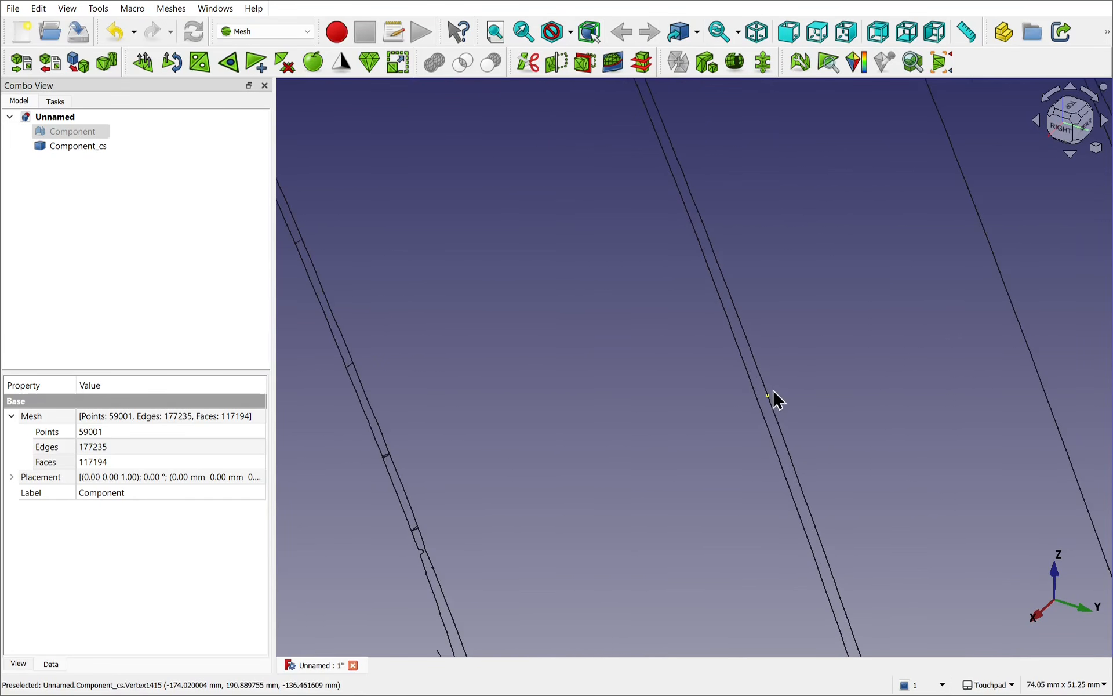
{"action": "scroll", "coordinate": [797, 400], "scroll_direction": "down", "scroll_amount": 6}
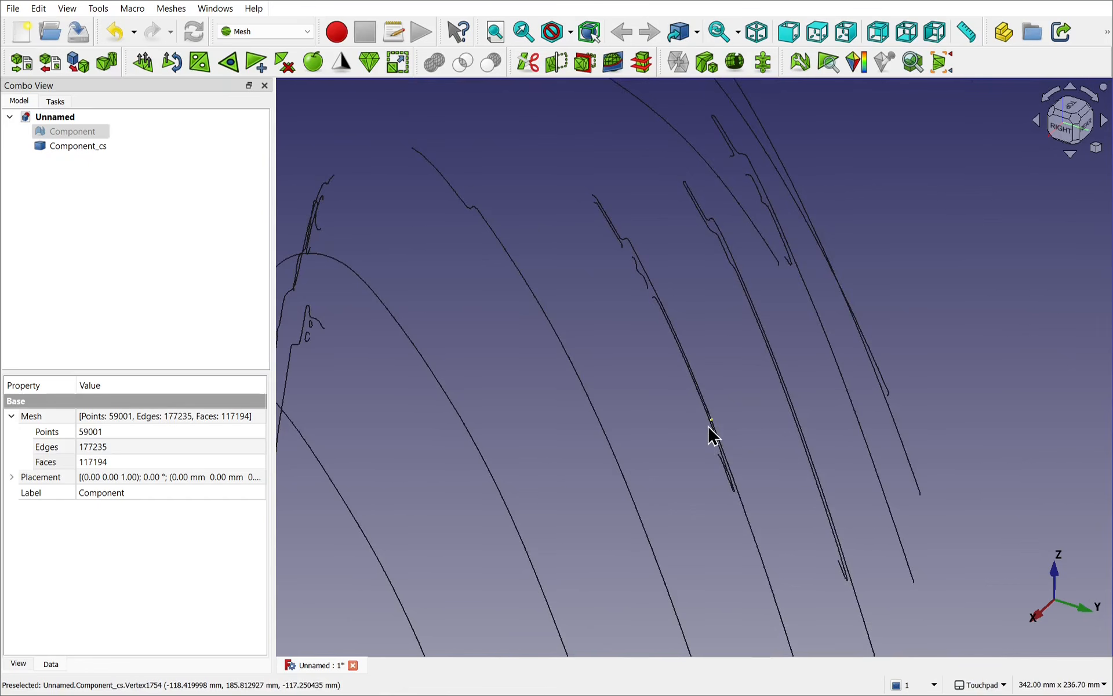
{"action": "scroll", "coordinate": [708, 435], "scroll_direction": "up", "scroll_amount": 6}
{"action": "scroll", "coordinate": [713, 436], "scroll_direction": "up", "scroll_amount": 4}
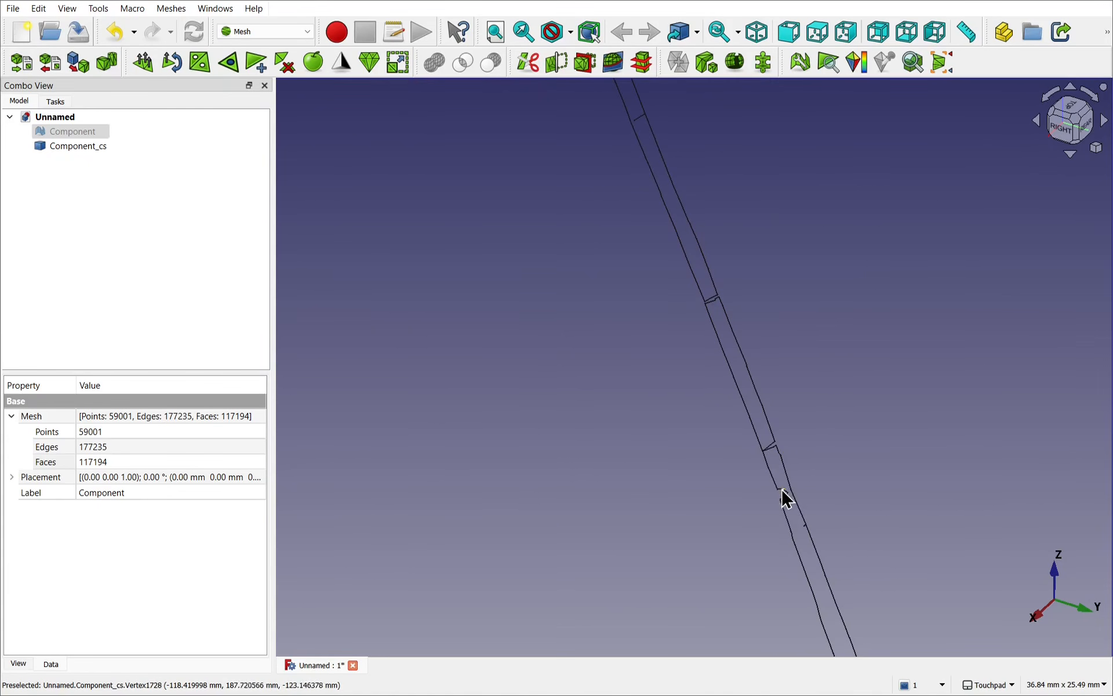
{"action": "scroll", "coordinate": [794, 389], "scroll_direction": "down", "scroll_amount": 4}
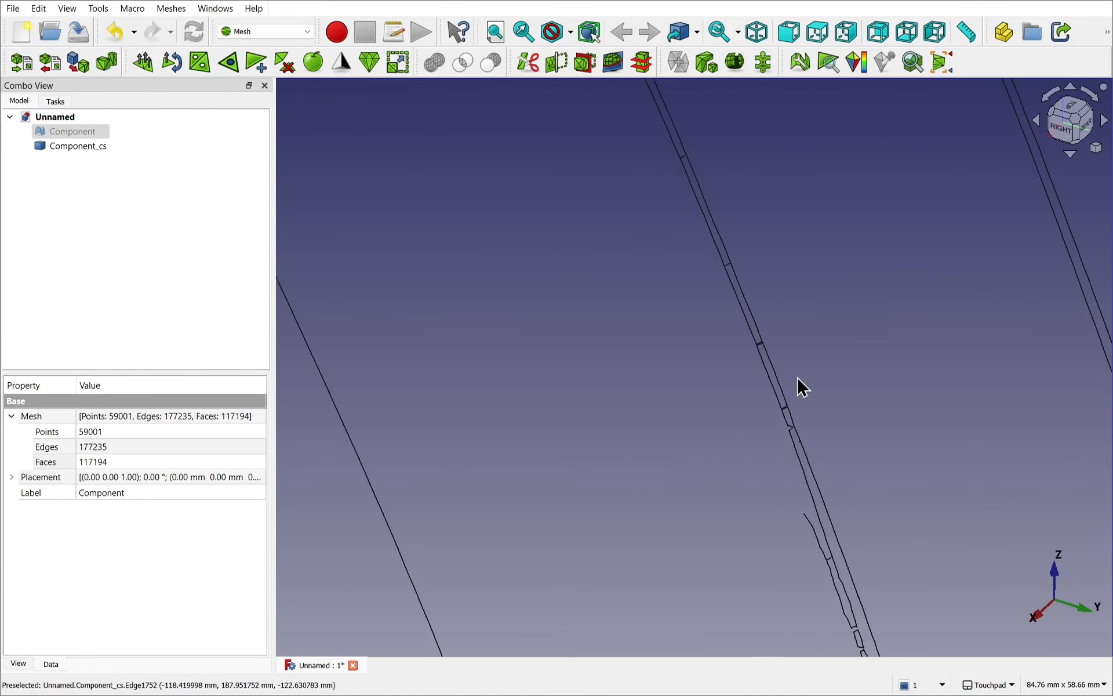
{"action": "scroll", "coordinate": [798, 379], "scroll_direction": "down", "scroll_amount": 9}
{"action": "left_click_drag", "start_coordinate": [690, 374], "coordinate": [726, 386], "text": "alt"}
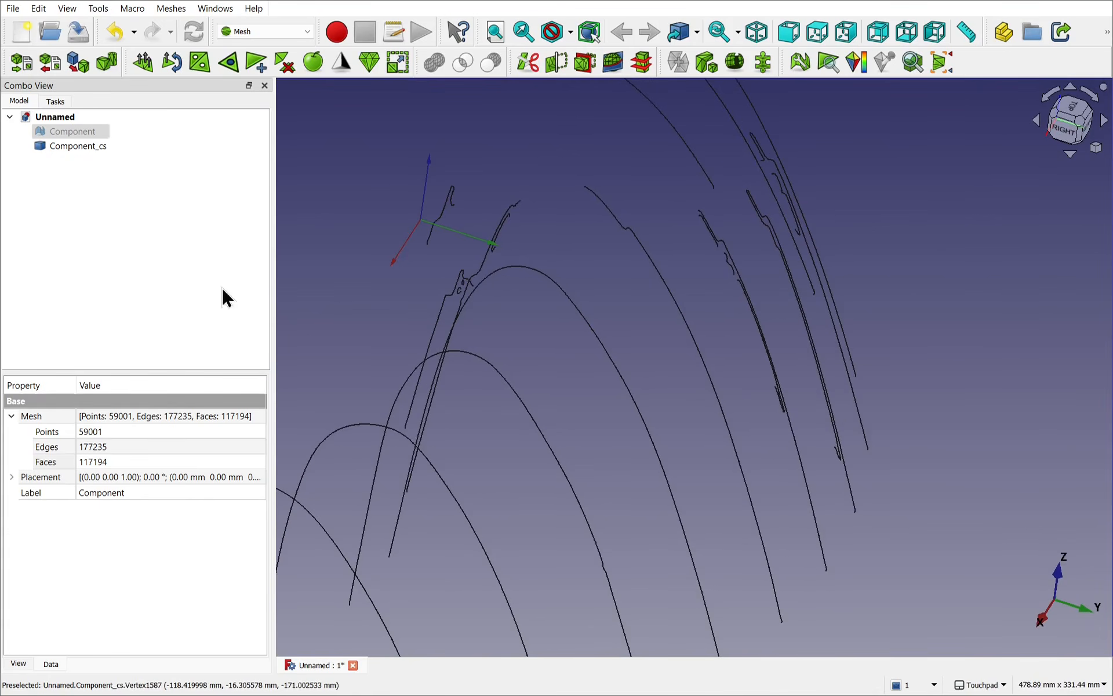
Step: Show the Component mesh again and inspect its underside where the doubled cross-section curves cross the patch beside the opening
{"action": "left_click", "coordinate": [80, 131]}
{"action": "key", "text": "space"}
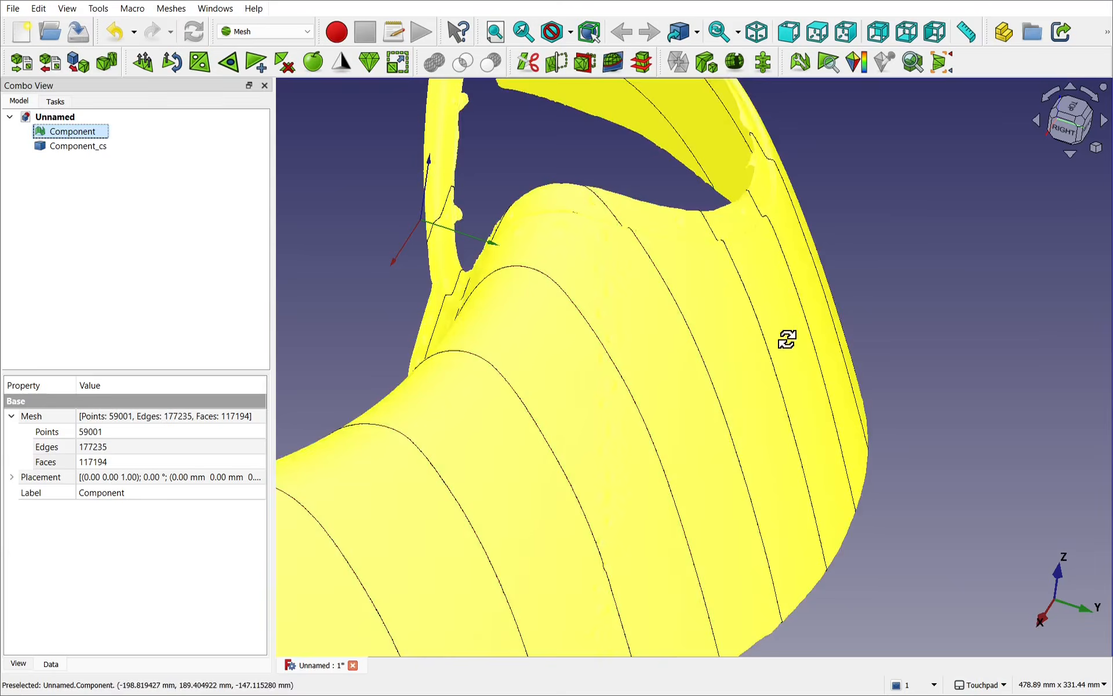
{"action": "left_click_drag", "start_coordinate": [788, 340], "coordinate": [721, 79], "text": "shift"}
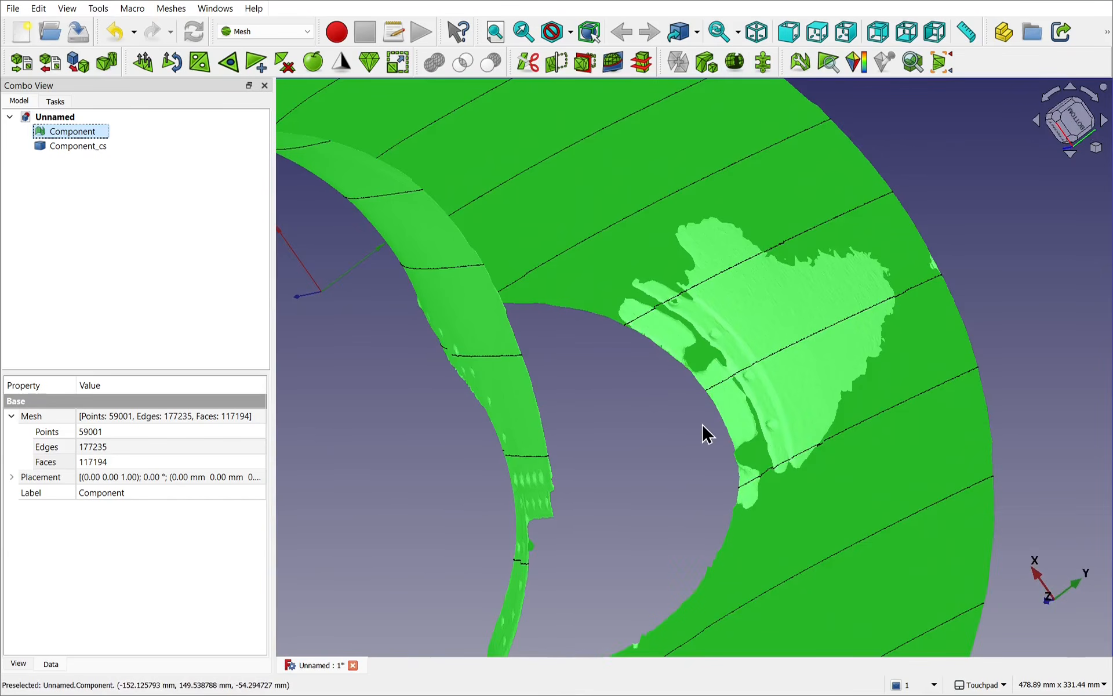
{"action": "left_click_drag", "start_coordinate": [699, 435], "coordinate": [547, 456], "text": "shift"}
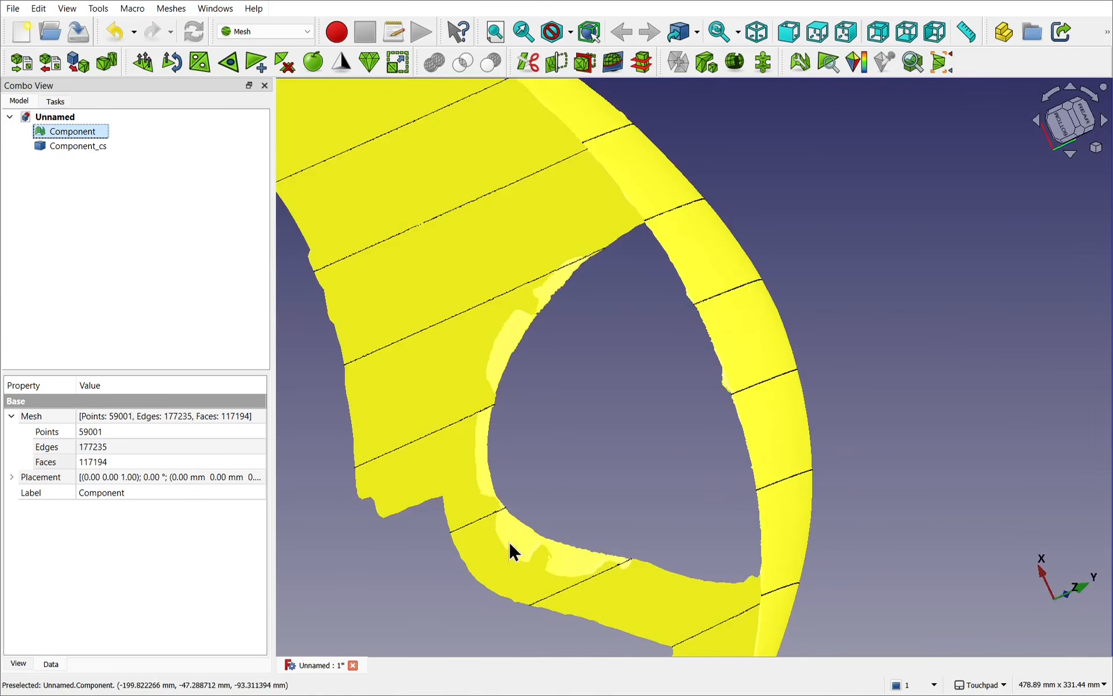
{"action": "left_click_drag", "start_coordinate": [706, 475], "coordinate": [706, 314], "text": "shift"}
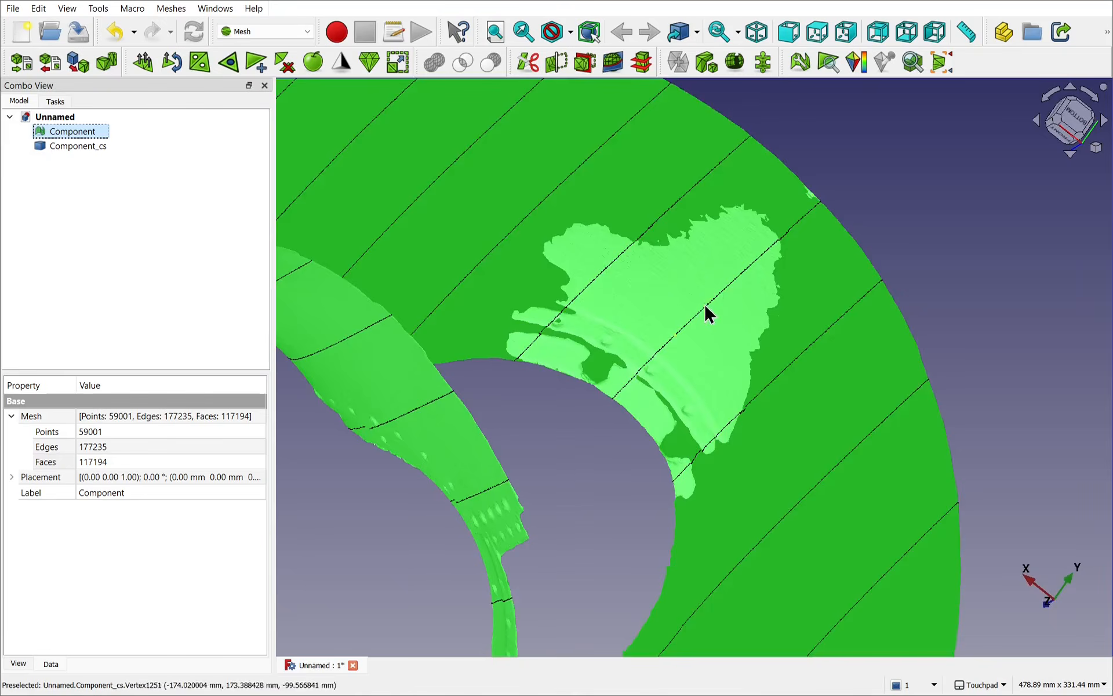
{"action": "left_click", "coordinate": [553, 494]}
{"action": "left_click_drag", "start_coordinate": [605, 464], "coordinate": [415, 547], "text": "shift"}
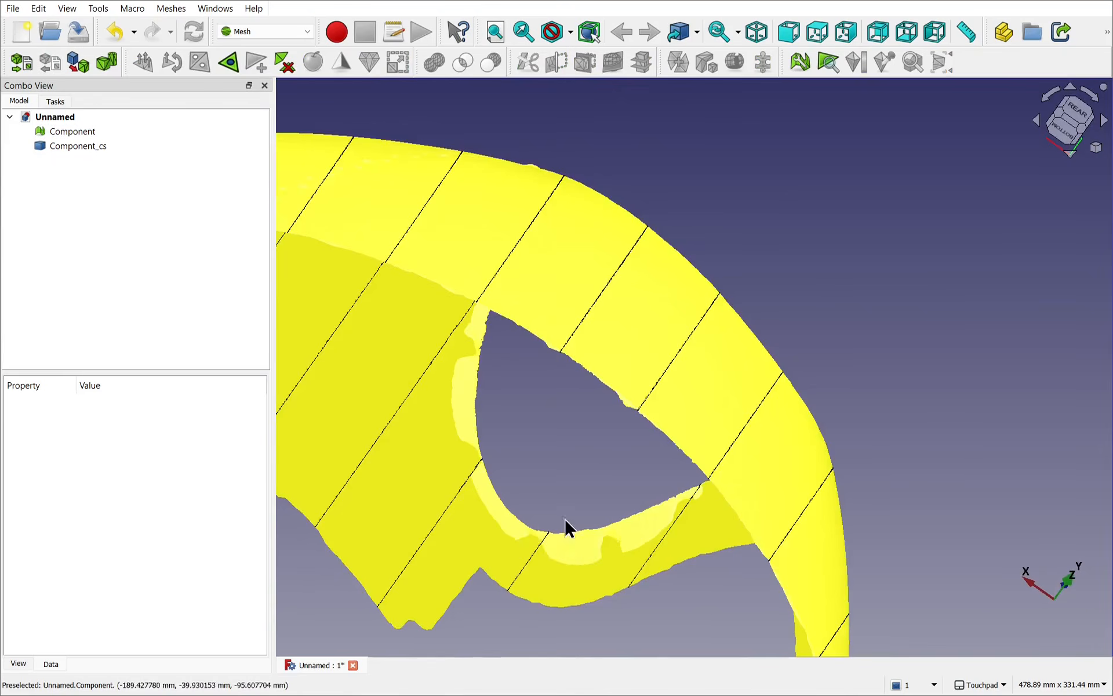
{"action": "left_click_drag", "start_coordinate": [566, 527], "coordinate": [612, 316], "text": "shift"}
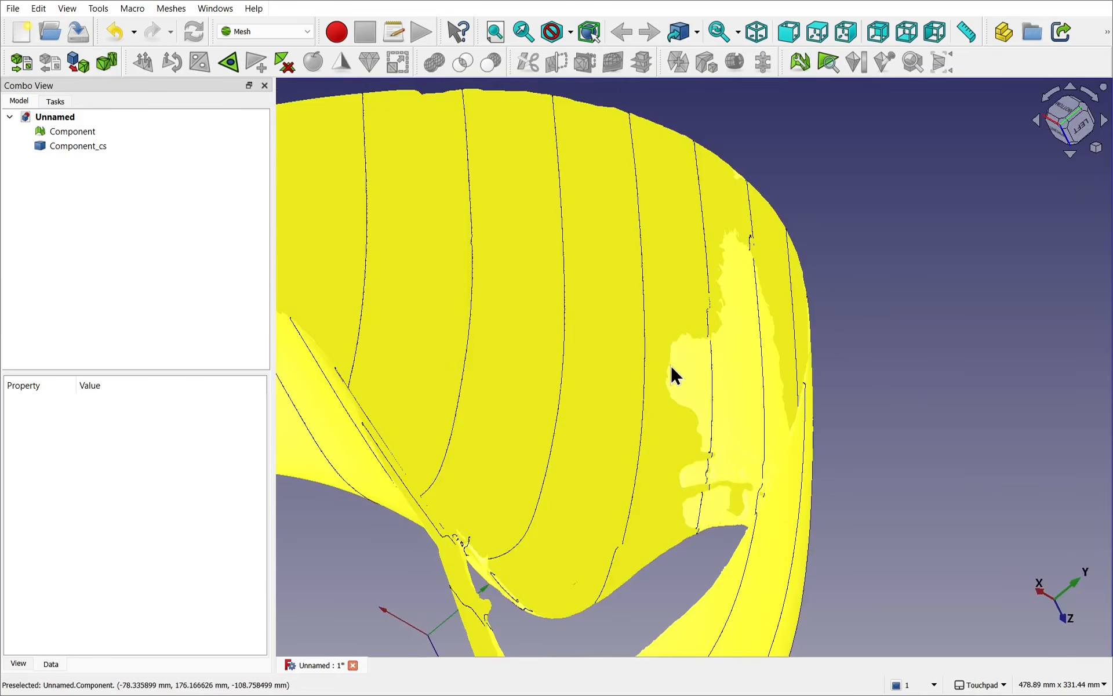
{"action": "left_click_drag", "start_coordinate": [695, 374], "coordinate": [664, 395], "text": "shift"}
{"action": "scroll", "coordinate": [722, 343], "scroll_direction": "up", "scroll_amount": 10}
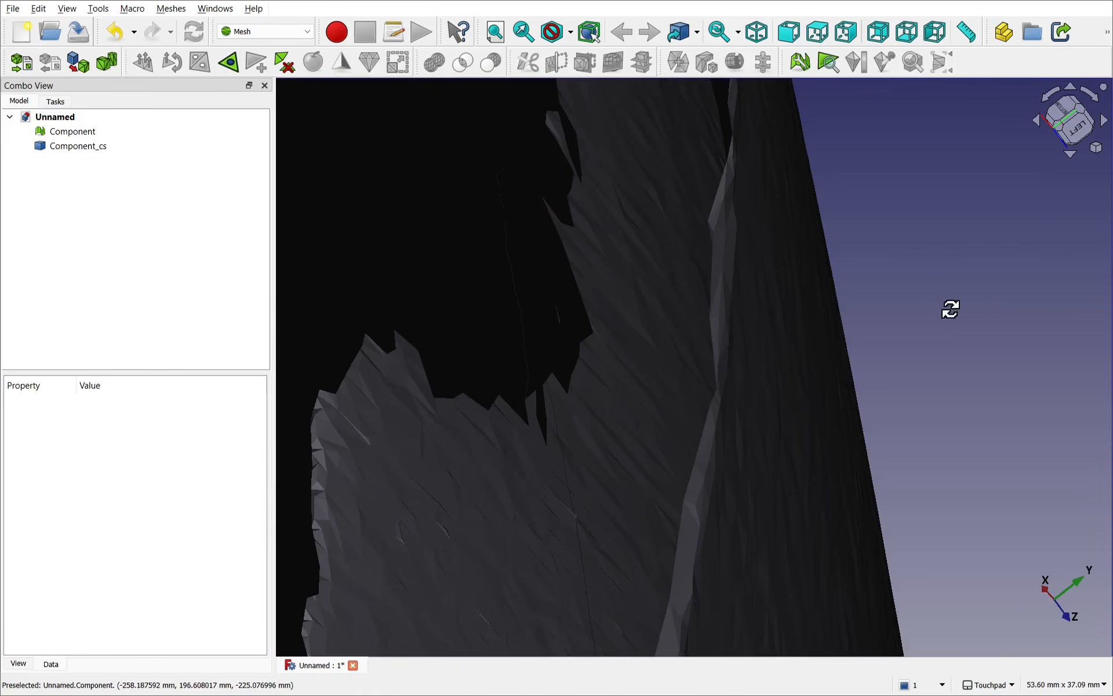
{"action": "left_click_drag", "start_coordinate": [951, 309], "coordinate": [951, 411], "text": "shift"}
{"action": "scroll", "coordinate": [951, 412], "scroll_direction": "down", "scroll_amount": 5}
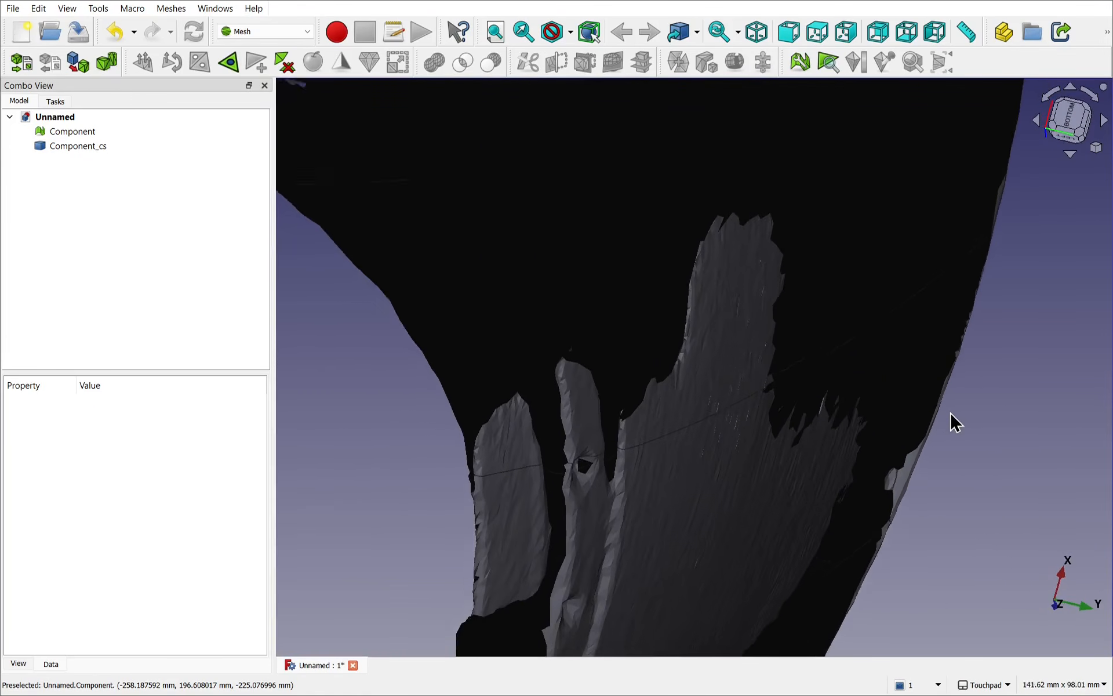
{"action": "scroll", "coordinate": [951, 412], "scroll_direction": "down", "scroll_amount": 2}
{"action": "middle_click_drag", "start_coordinate": [912, 399], "coordinate": [791, 228], "text": "shift"}
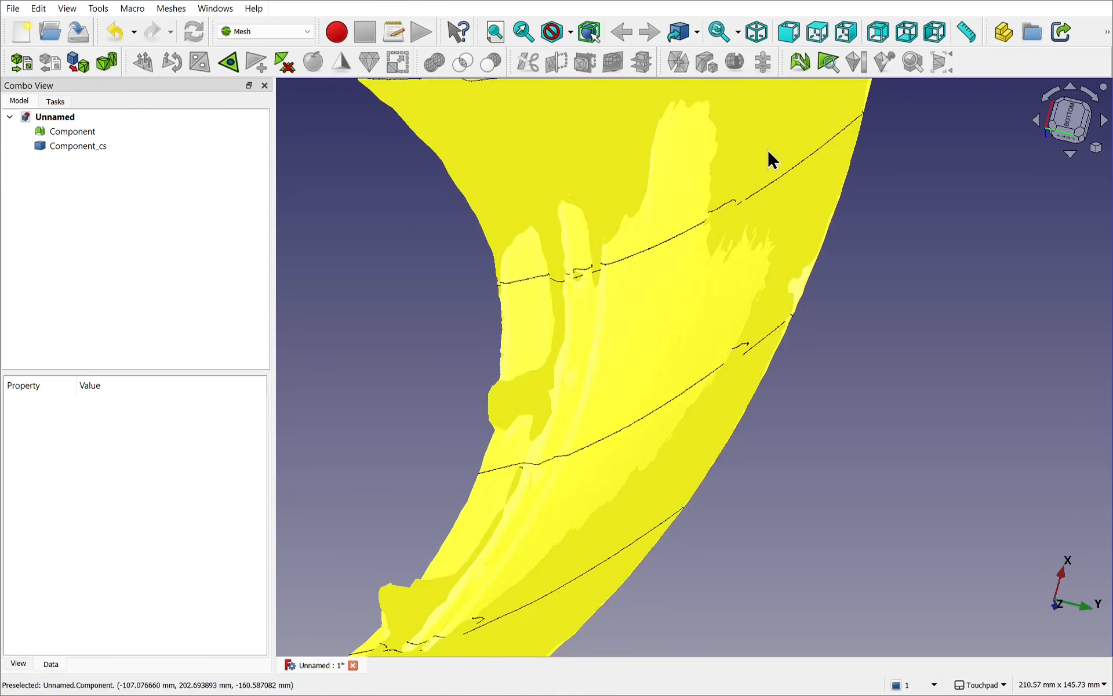
Step: Flip the normals of the Component mesh and inspect the shading of its inner and outer surfaces around the patch
{"action": "left_click", "coordinate": [769, 152]}
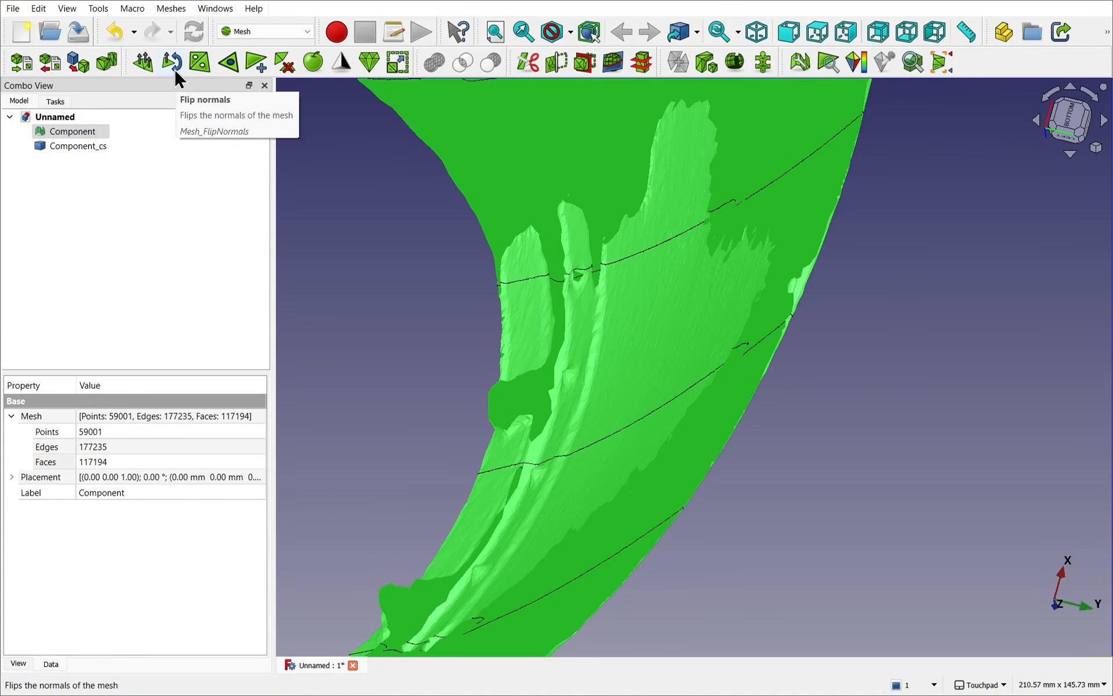
{"action": "left_click", "coordinate": [175, 70]}
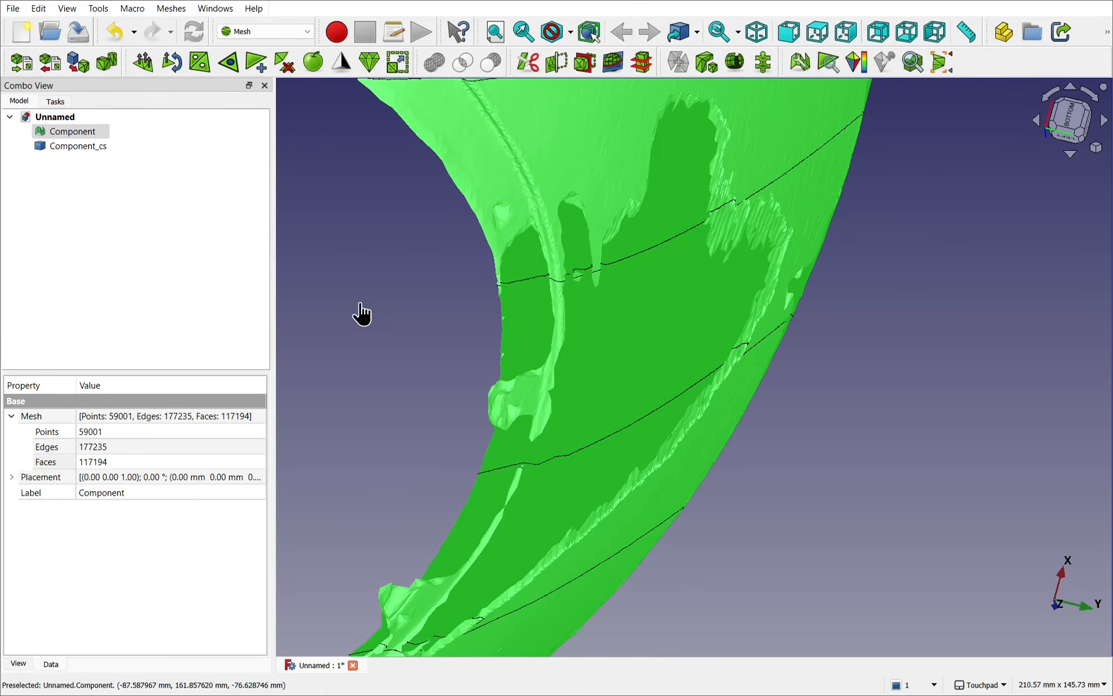
{"action": "left_click", "coordinate": [360, 304]}
{"action": "left_click_drag", "start_coordinate": [360, 304], "coordinate": [746, 142], "text": "alt"}
{"action": "scroll", "coordinate": [559, 231], "scroll_direction": "down", "scroll_amount": 6}
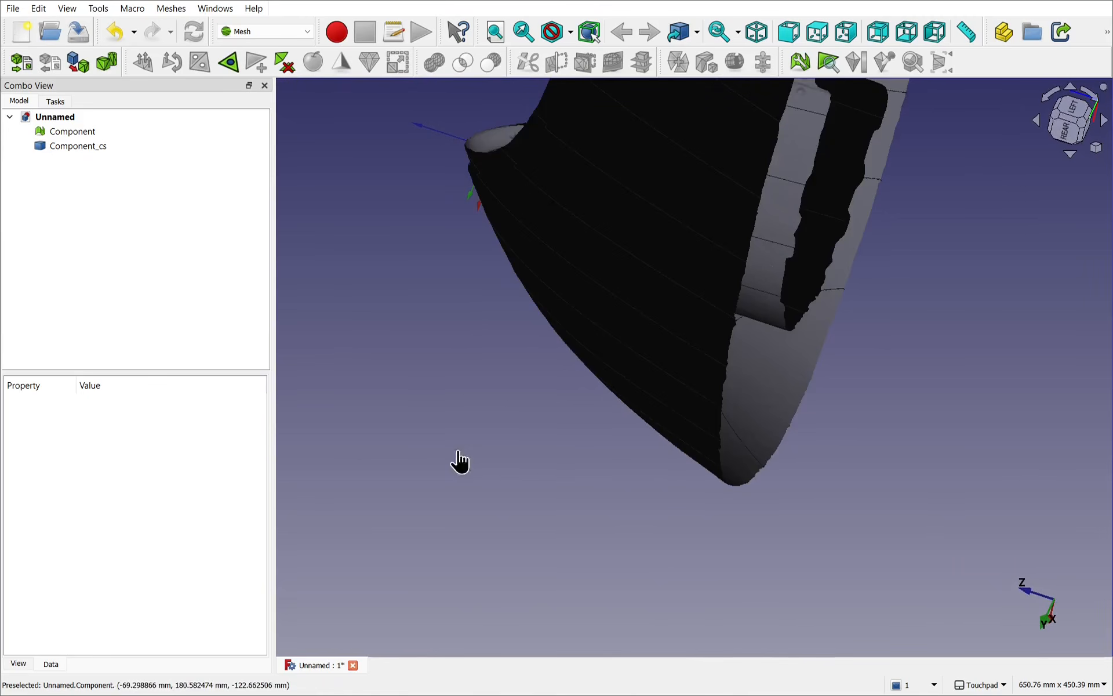
{"action": "left_click_drag", "start_coordinate": [613, 448], "coordinate": [479, 491], "text": "alt"}
{"action": "scroll", "coordinate": [433, 447], "scroll_direction": "up", "scroll_amount": 5}
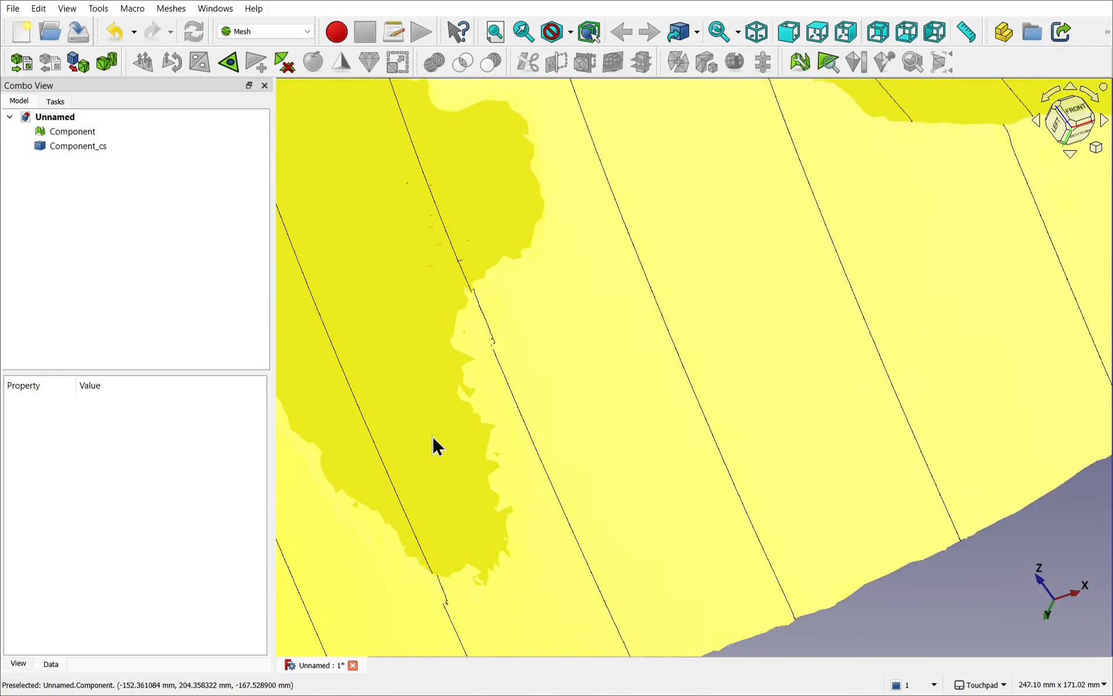
{"action": "left_click_drag", "start_coordinate": [433, 447], "coordinate": [497, 372], "text": "alt"}
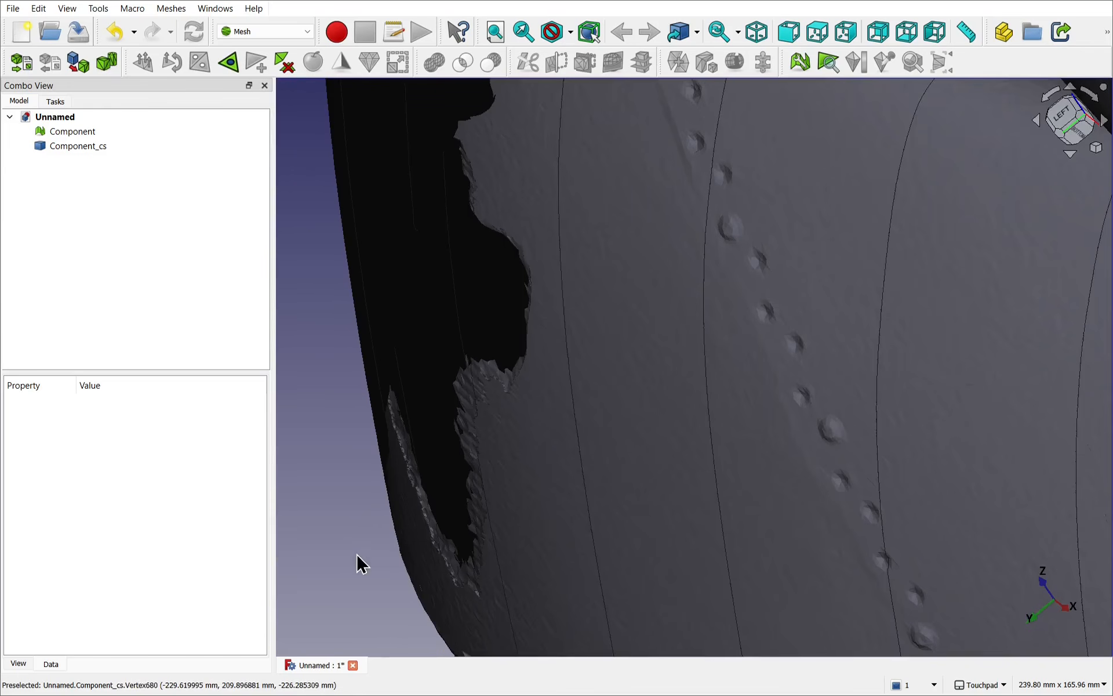
{"action": "left_click_drag", "start_coordinate": [358, 565], "coordinate": [308, 651], "text": "alt"}
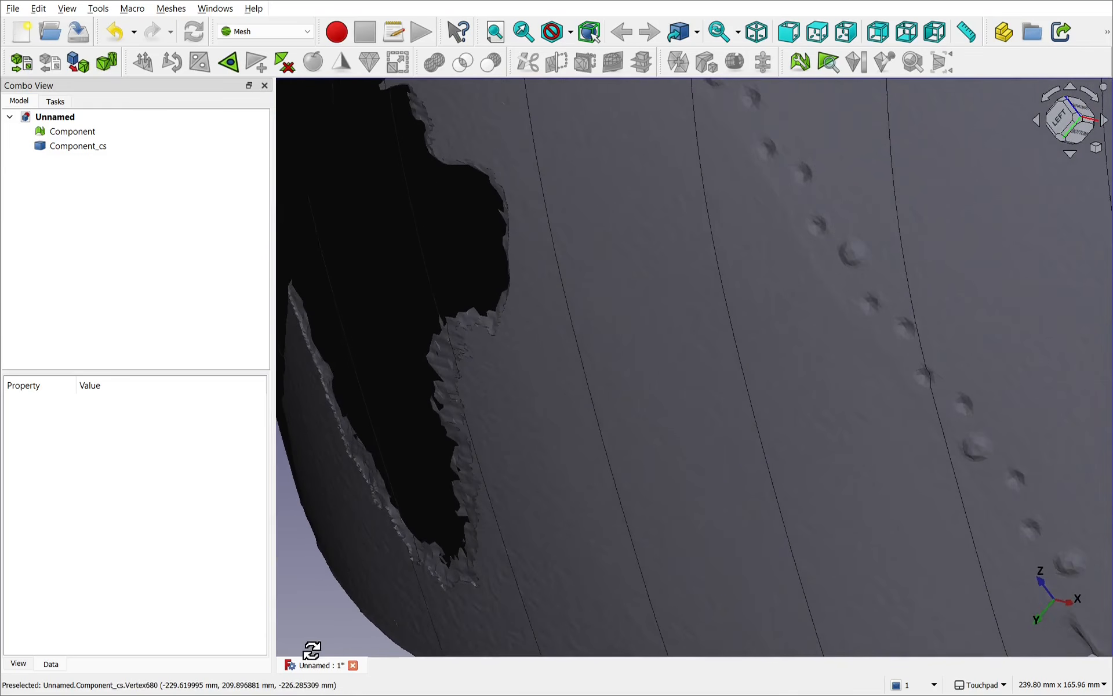
{"action": "mouse_move", "coordinate": [506, 477]}
{"action": "left_mouse_down", "text": "alt"}
{"action": "mouse_move", "coordinate": [502, 420]}
{"action": "mouse_move", "coordinate": [475, 463]}
{"action": "mouse_move", "coordinate": [502, 496]}
{"action": "mouse_move", "coordinate": [538, 488]}
{"action": "mouse_move", "coordinate": [495, 503]}
{"action": "mouse_move", "coordinate": [518, 488]}
{"action": "left_mouse_up", "text": "alt"}
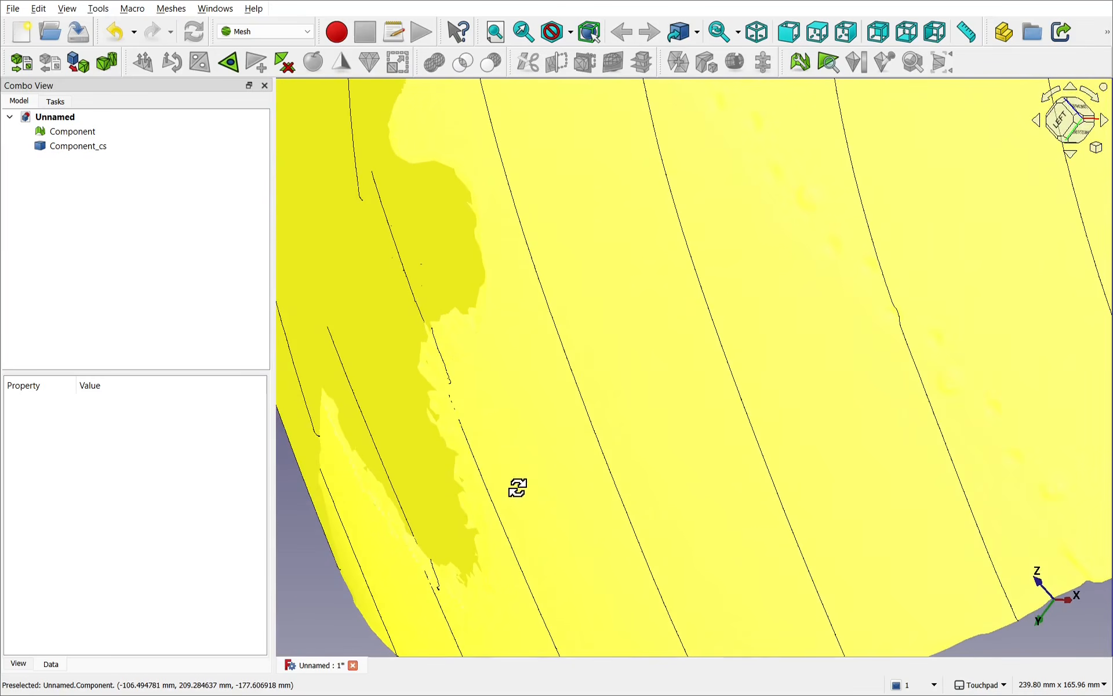
{"action": "scroll", "coordinate": [517, 490], "scroll_direction": "down", "scroll_amount": 10}
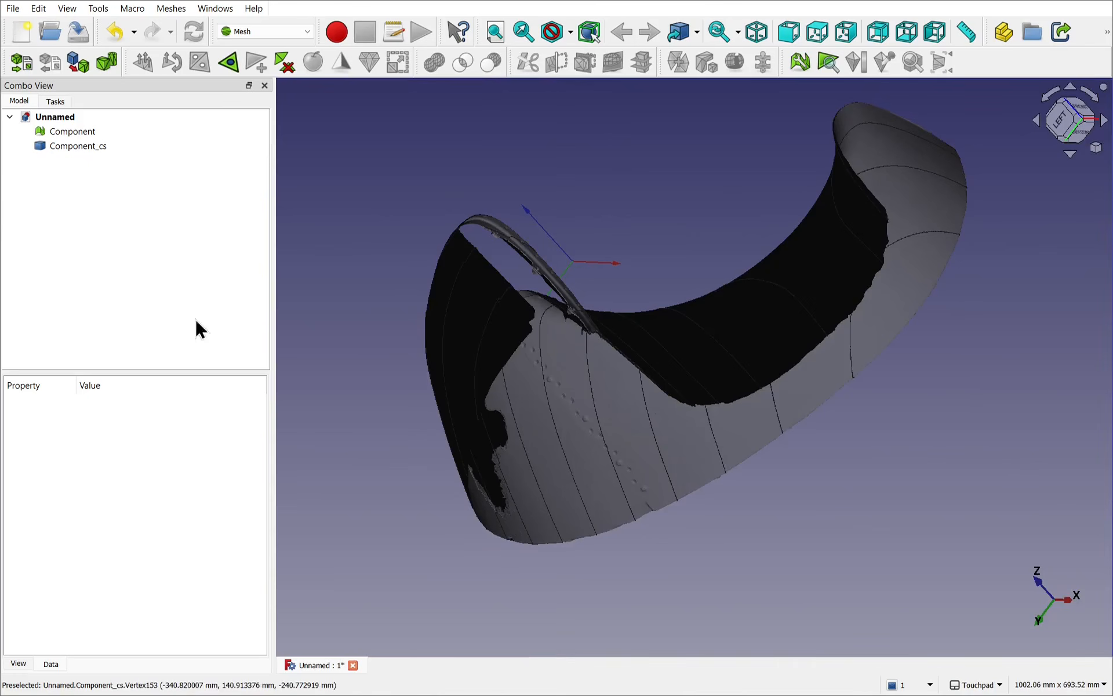
Step: Flip the Component mesh's normals once more to restore their previous direction, and clear the selection
{"action": "left_click", "coordinate": [73, 133]}
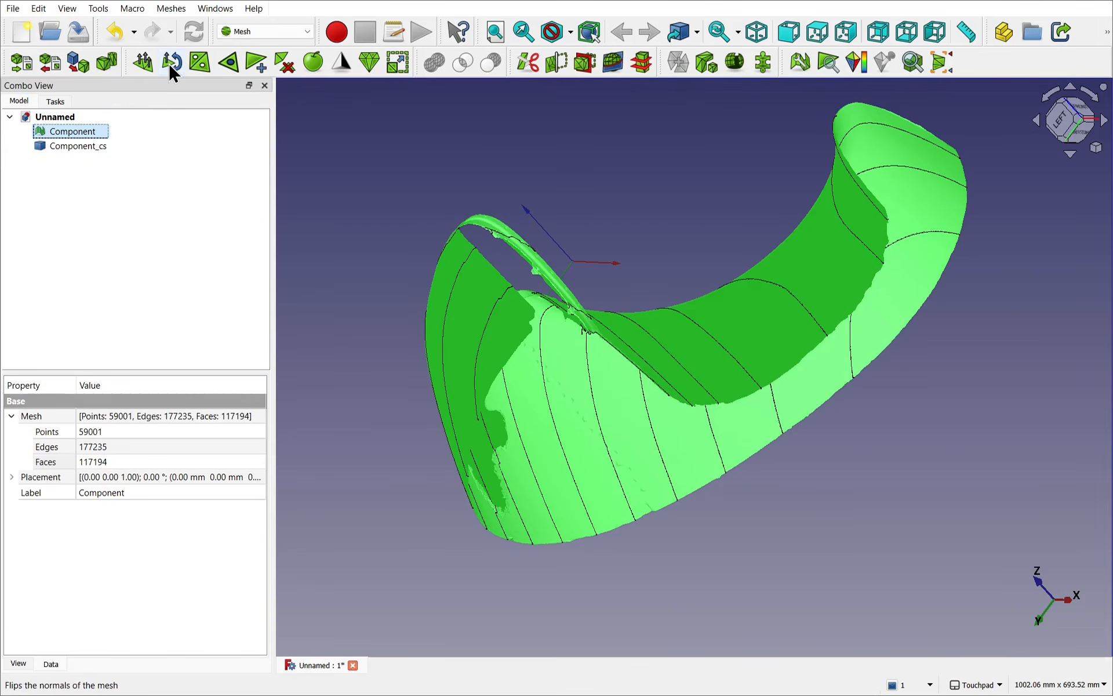
{"action": "left_click", "coordinate": [170, 64]}
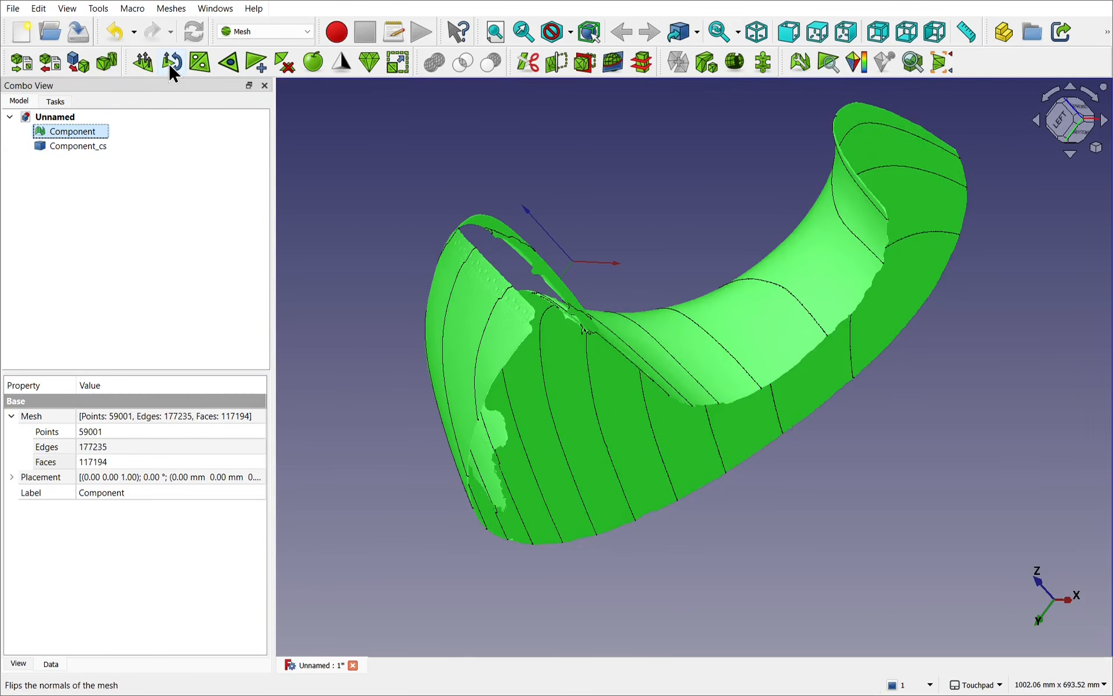
{"action": "middle_click_drag", "start_coordinate": [519, 252], "coordinate": [496, 626], "text": "alt"}
{"action": "left_click", "coordinate": [551, 597]}
Step: Remove the doubled inner-surface patch beside the larger opening by lassoing it with Remove components and deleting the screen-facing triangles
{"action": "scroll", "coordinate": [551, 596], "scroll_direction": "up", "scroll_amount": 5}
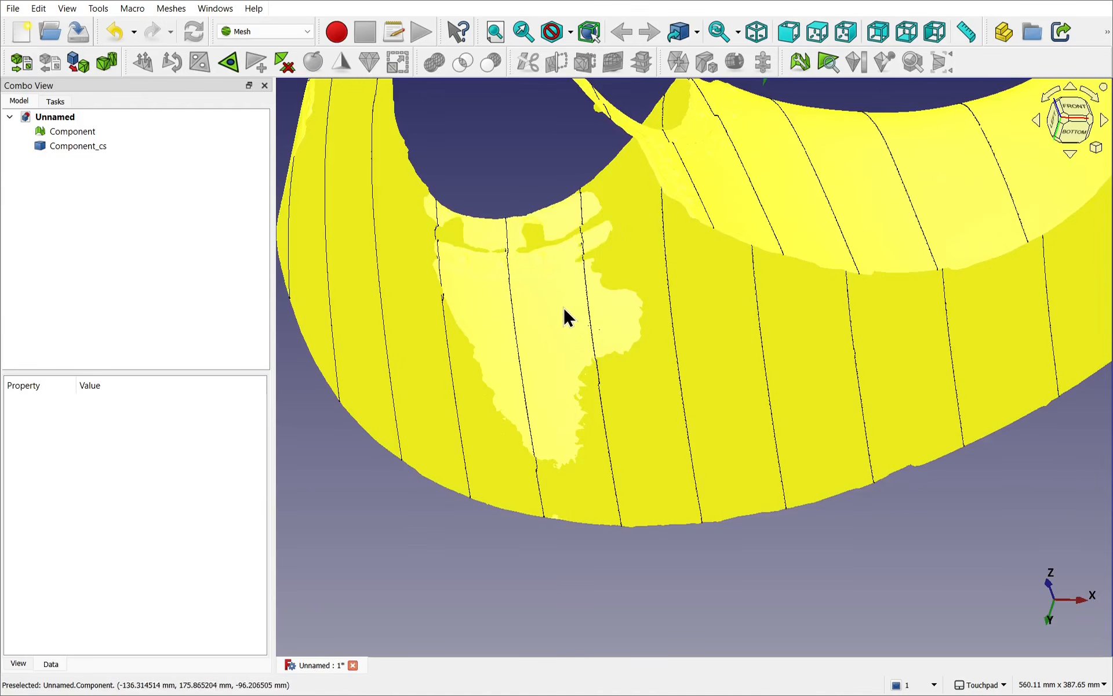
{"action": "scroll", "coordinate": [490, 552], "scroll_direction": "down", "scroll_amount": 2}
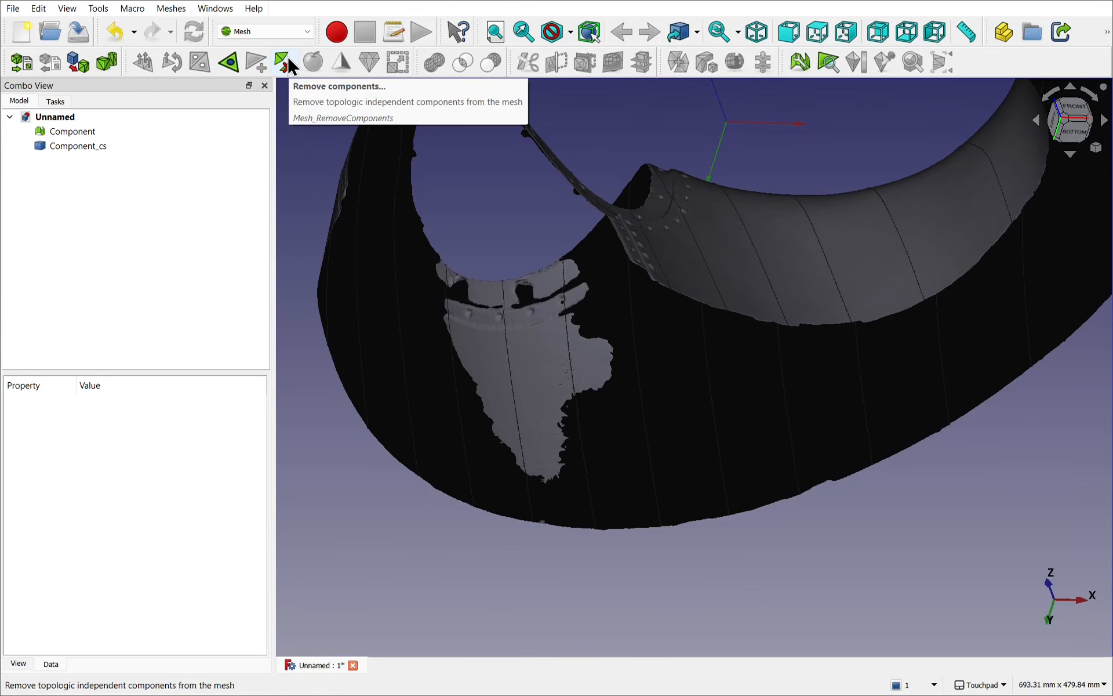
{"action": "left_click", "coordinate": [184, 16]}
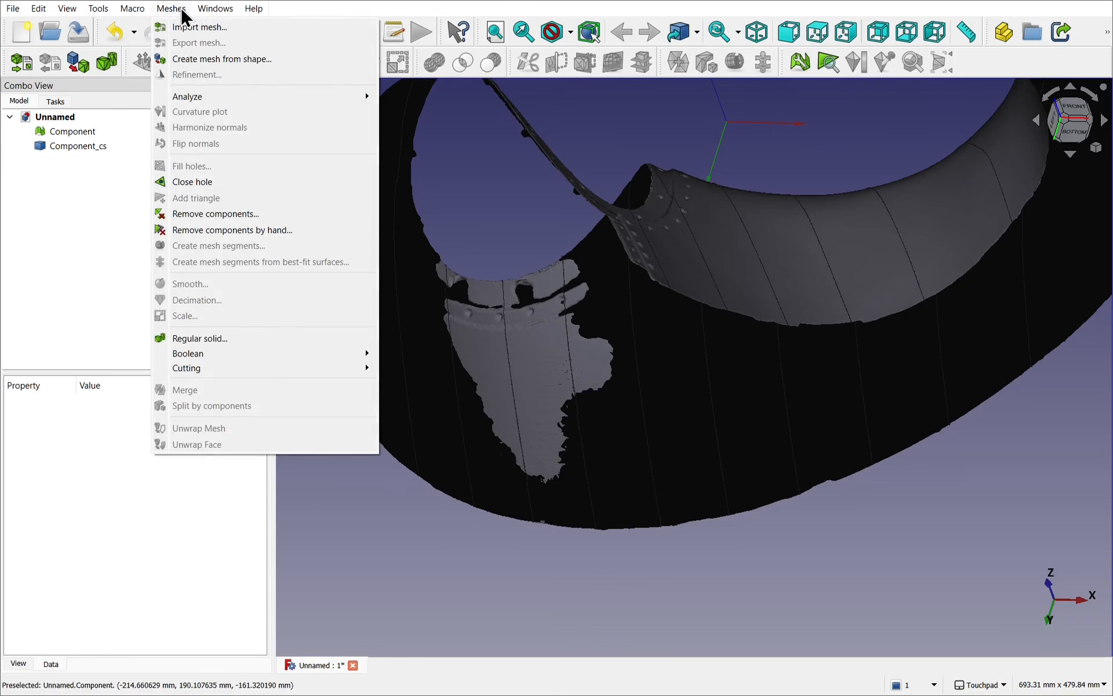
{"action": "left_click", "coordinate": [216, 213]}
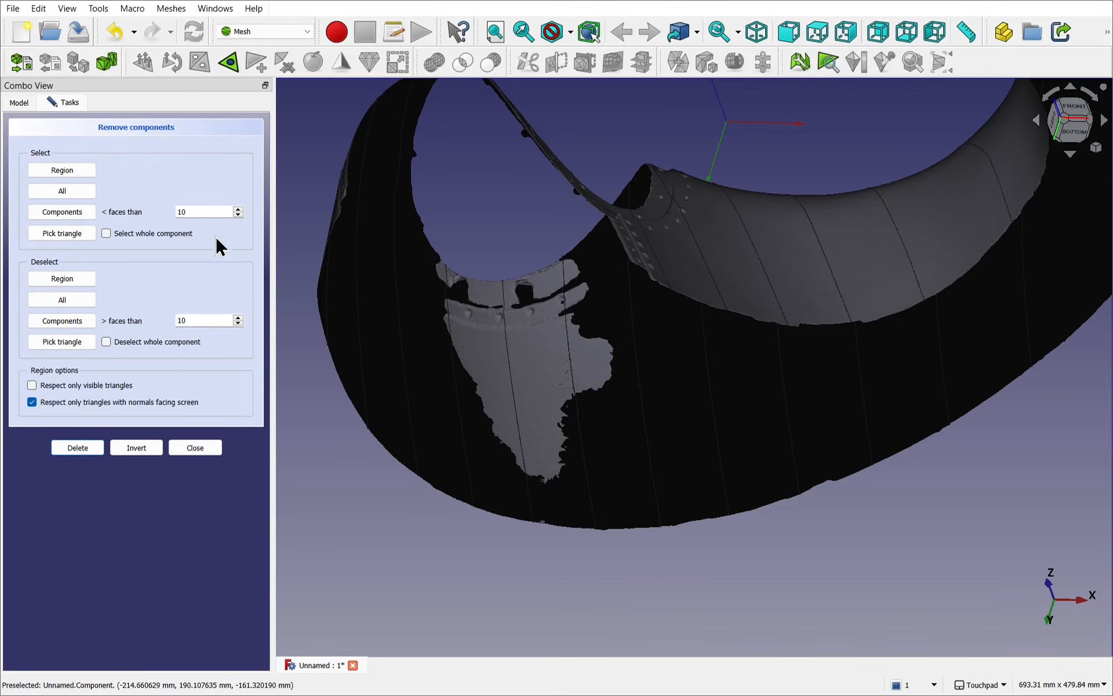
{"action": "scroll", "coordinate": [509, 336], "scroll_direction": "up", "scroll_amount": 3}
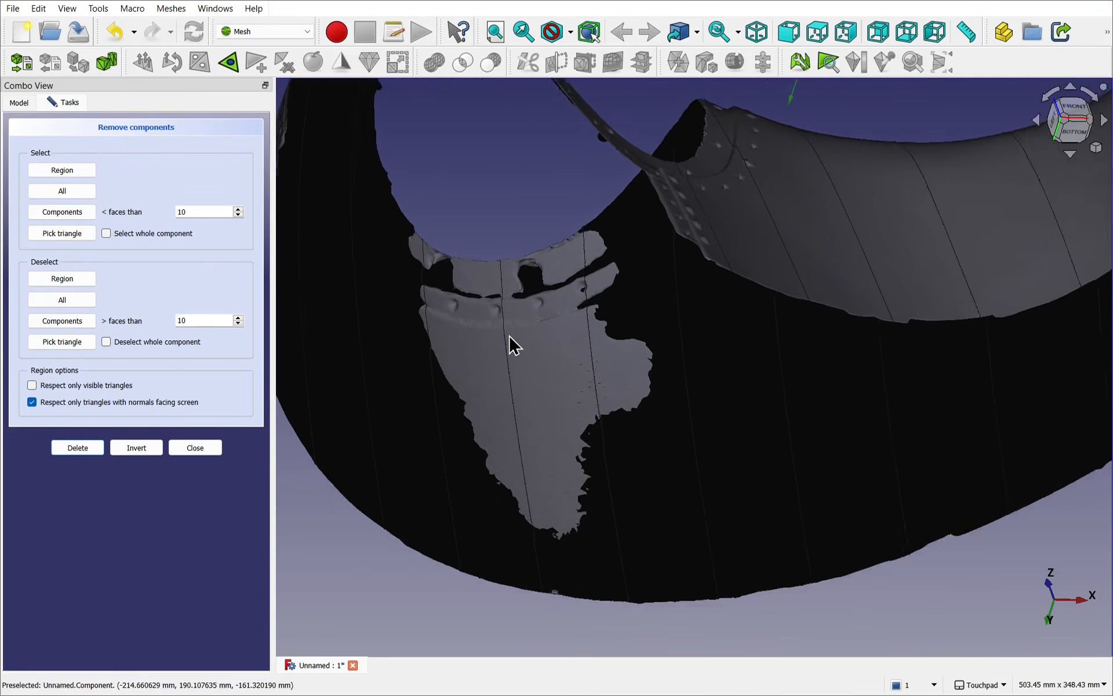
{"action": "mouse_move", "coordinate": [509, 337]}
{"action": "left_mouse_down", "text": "alt"}
{"action": "mouse_move", "coordinate": [482, 378]}
{"action": "mouse_move", "coordinate": [520, 365]}
{"action": "mouse_move", "coordinate": [505, 353]}
{"action": "left_mouse_up", "text": "alt"}
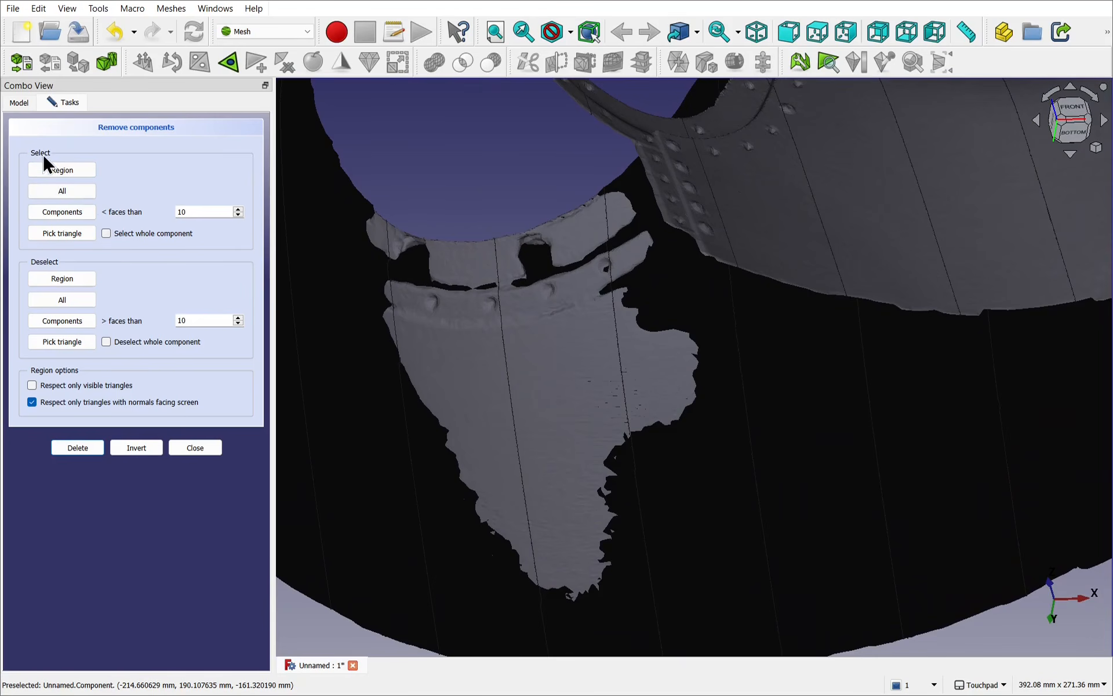
{"action": "left_click", "coordinate": [69, 168]}
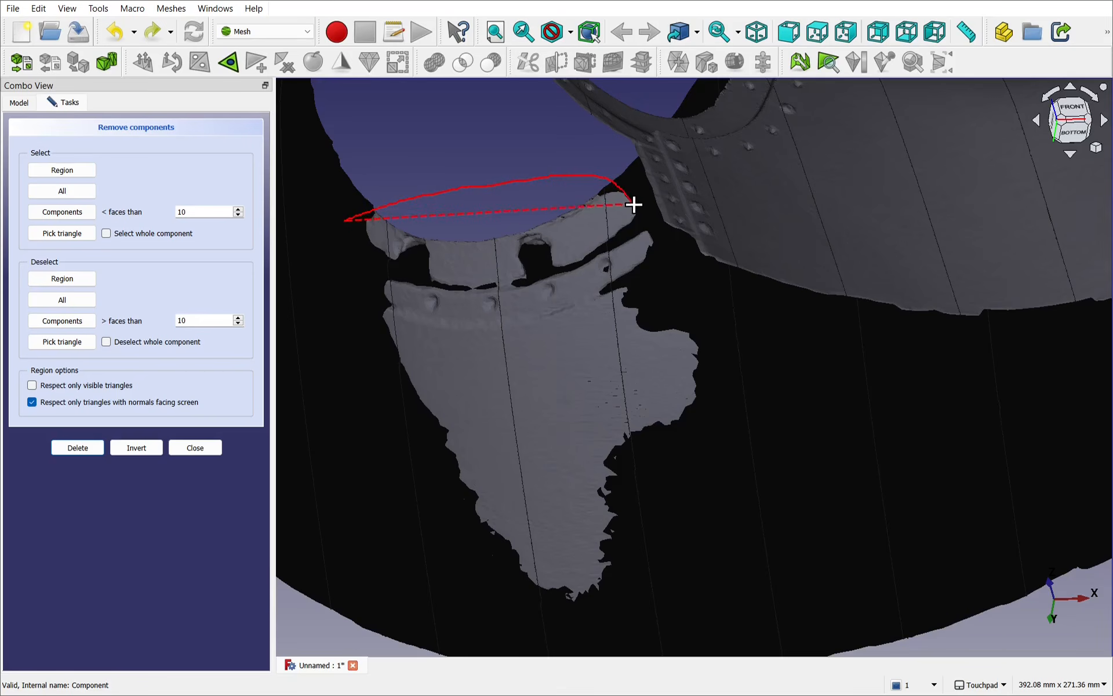
{"action": "left_click_drag", "start_coordinate": [742, 363], "coordinate": [720, 468]}
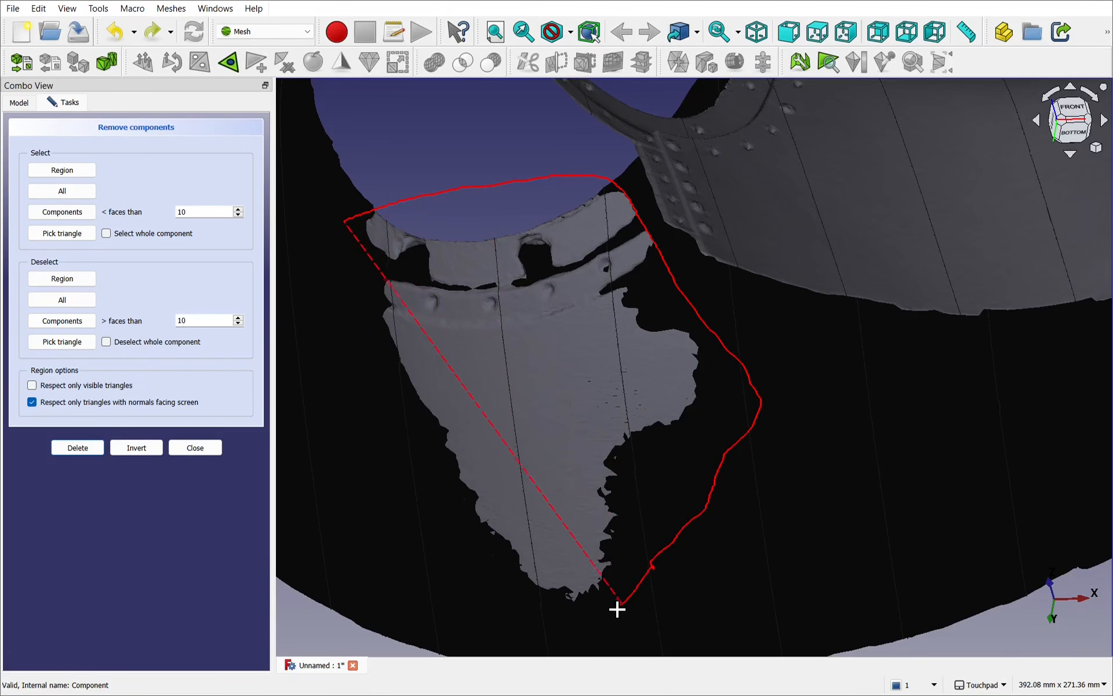
{"action": "mouse_move", "coordinate": [555, 622]}
{"action": "left_mouse_down"}
{"action": "mouse_move", "coordinate": [474, 582]}
{"action": "mouse_move", "coordinate": [340, 450]}
{"action": "mouse_move", "coordinate": [358, 334]}
{"action": "left_mouse_up"}
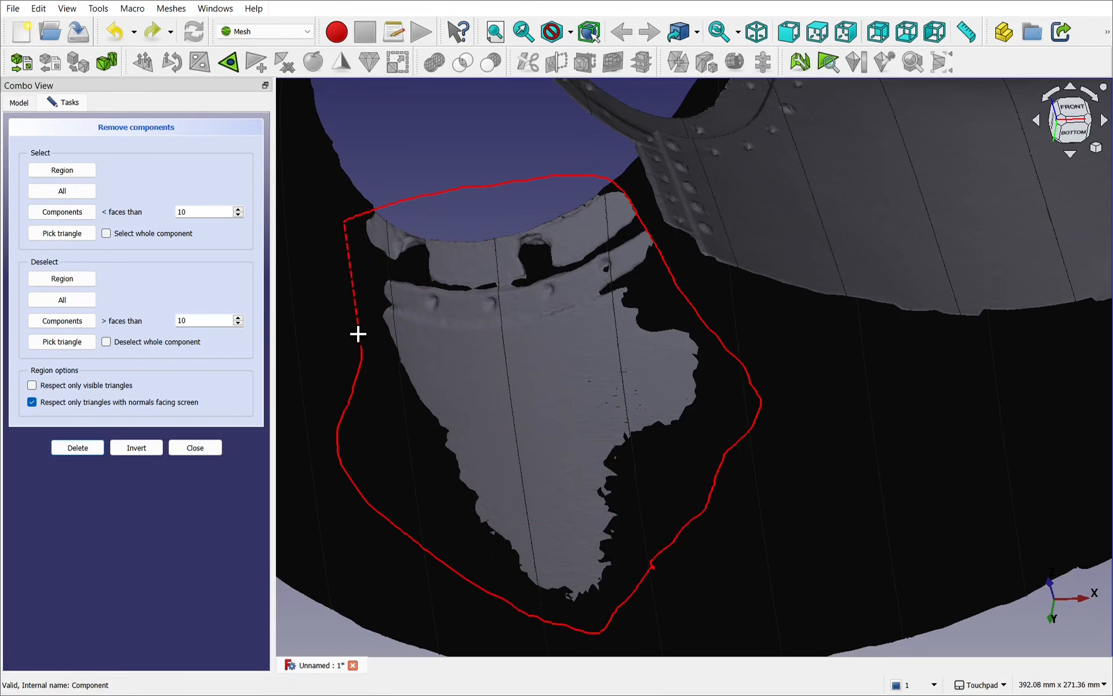
{"action": "left_click_drag", "start_coordinate": [342, 221], "coordinate": [343, 223]}
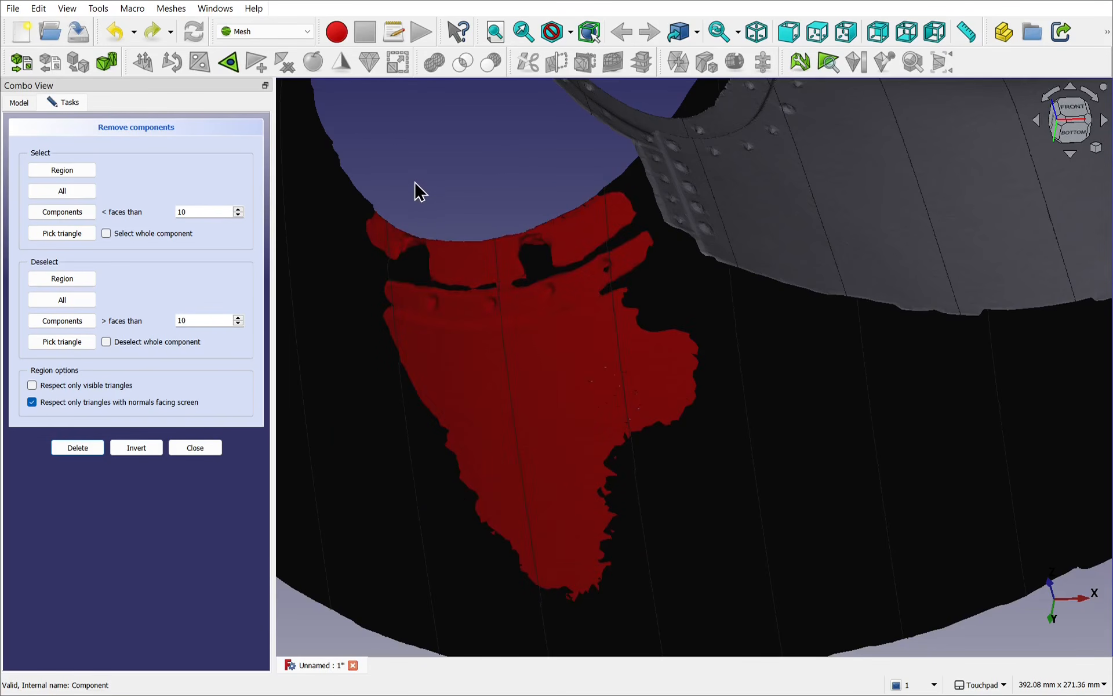
{"action": "left_click", "coordinate": [70, 452]}
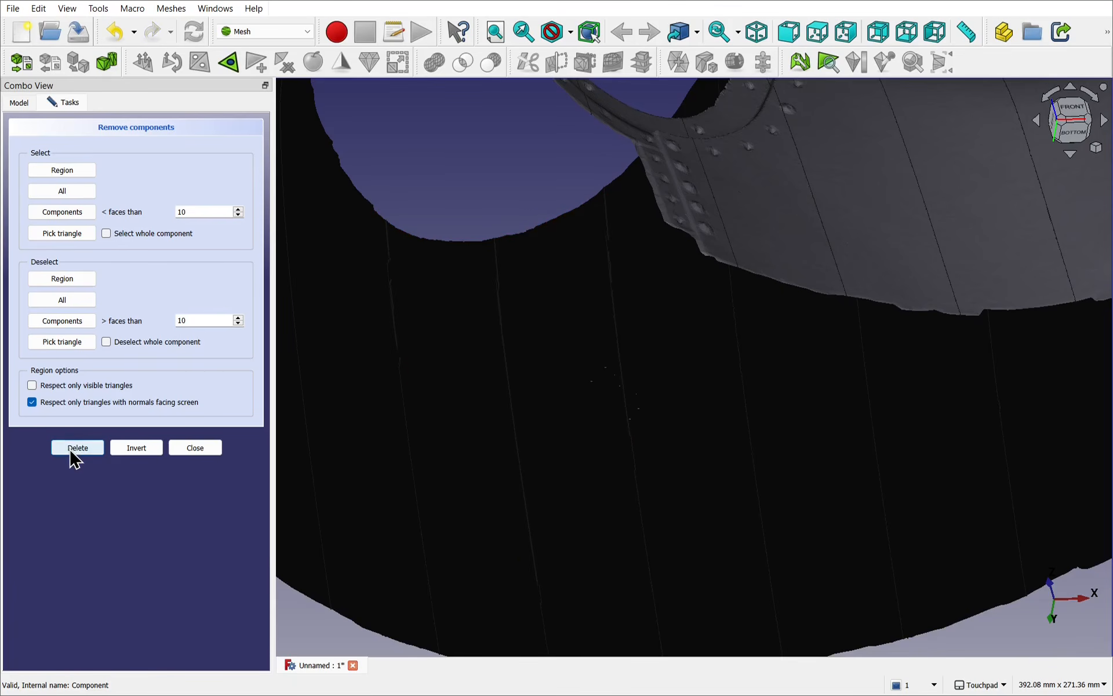
Step: Select the two inner-surface flaps along one side of the opening's rim as a region and delete them
{"action": "scroll", "coordinate": [616, 357], "scroll_direction": "down", "scroll_amount": 3}
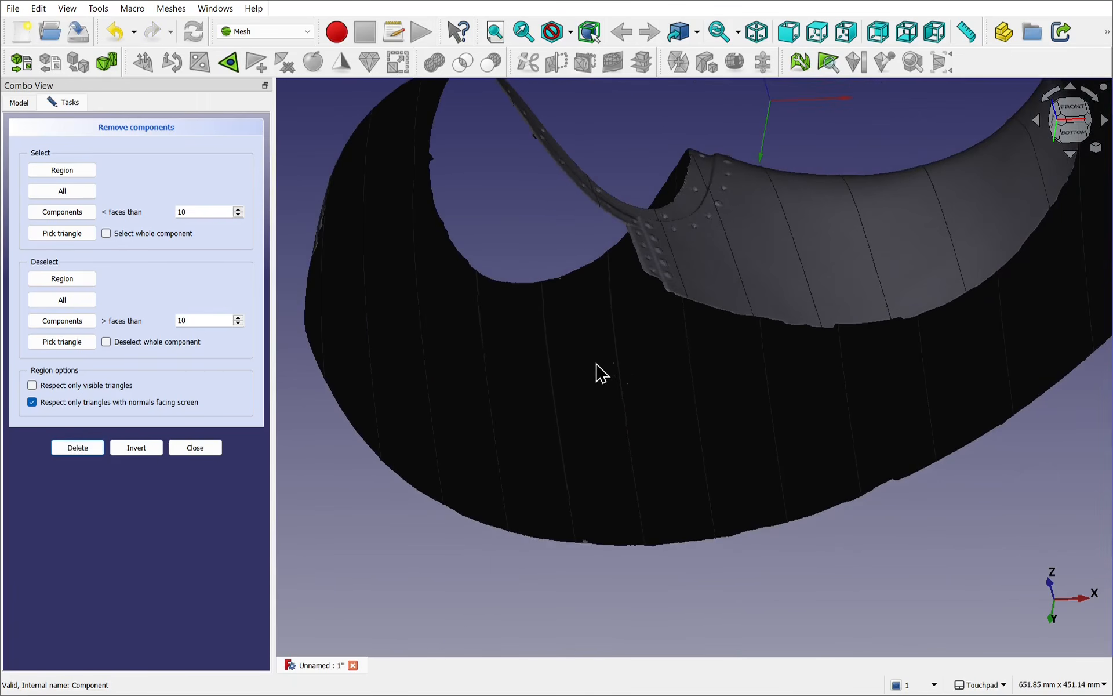
{"action": "left_click_drag", "start_coordinate": [597, 364], "coordinate": [579, 297], "text": "alt"}
{"action": "scroll", "coordinate": [597, 321], "scroll_direction": "up", "scroll_amount": 3}
{"action": "left_click_drag", "start_coordinate": [661, 504], "coordinate": [686, 388], "text": "alt"}
{"action": "left_click_drag", "start_coordinate": [683, 319], "coordinate": [620, 326], "text": "alt"}
{"action": "scroll", "coordinate": [786, 509], "scroll_direction": "down", "scroll_amount": 5}
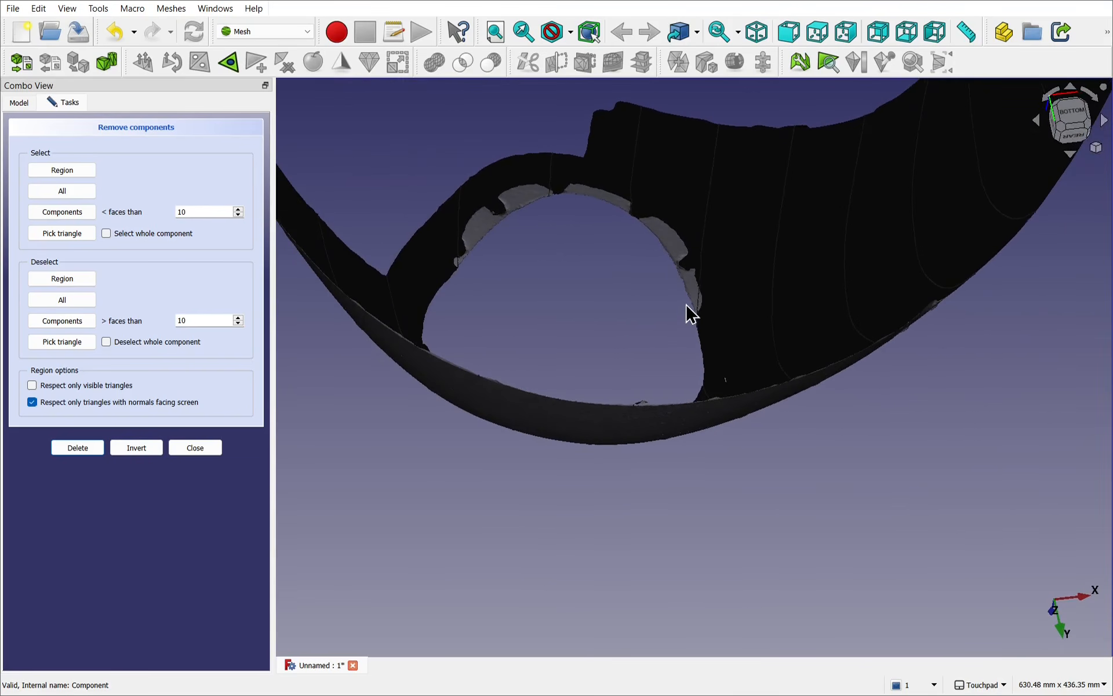
{"action": "scroll", "coordinate": [688, 313], "scroll_direction": "up", "scroll_amount": 5}
{"action": "left_click_drag", "start_coordinate": [678, 302], "coordinate": [656, 308], "text": "alt"}
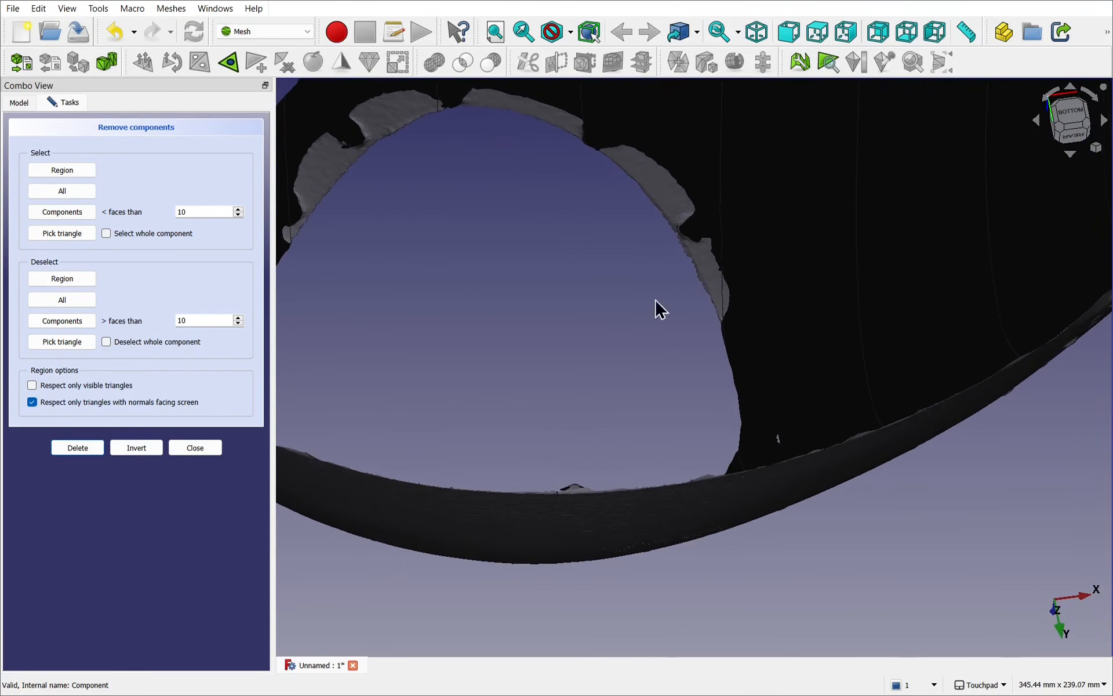
{"action": "left_click", "coordinate": [51, 172]}
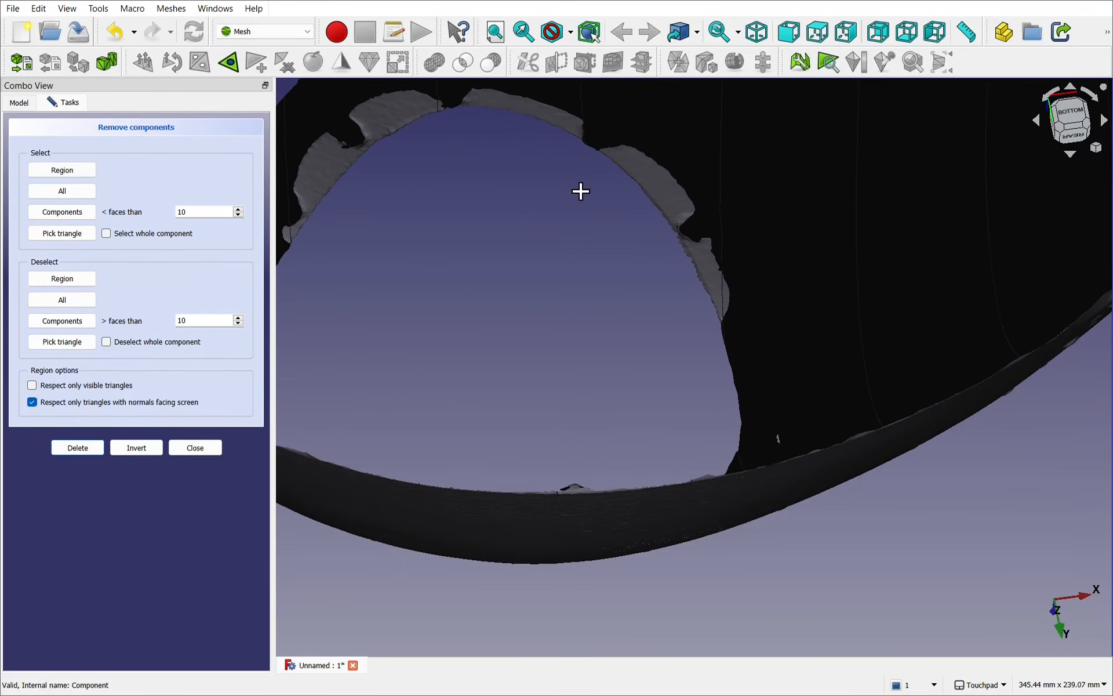
{"action": "mouse_move", "coordinate": [581, 172]}
{"action": "left_mouse_down"}
{"action": "mouse_move", "coordinate": [646, 139]}
{"action": "mouse_move", "coordinate": [763, 291]}
{"action": "mouse_move", "coordinate": [636, 291]}
{"action": "mouse_move", "coordinate": [581, 185]}
{"action": "left_mouse_up"}
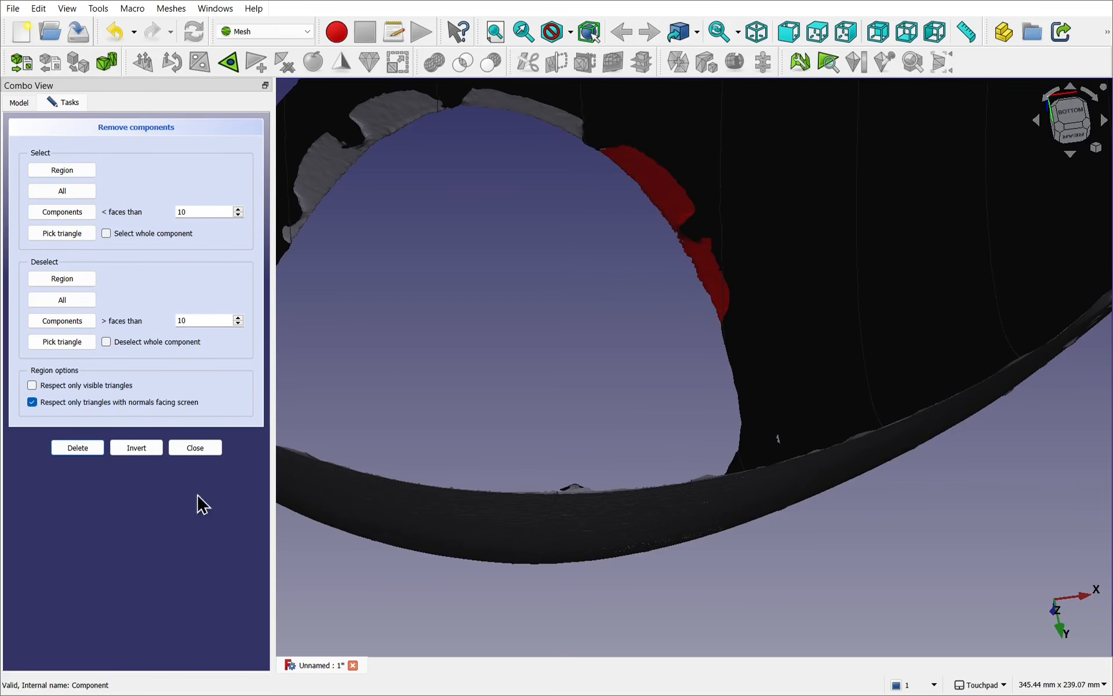
{"action": "left_click", "coordinate": [81, 451]}
Step: Delete the remaining inner-surface flaps around the opening's rim, check the edge for leftovers, and finish removing components
{"action": "middle_click_drag", "start_coordinate": [552, 246], "coordinate": [748, 360], "text": "shift"}
{"action": "middle_click_drag", "start_coordinate": [648, 366], "coordinate": [550, 359], "text": "alt"}
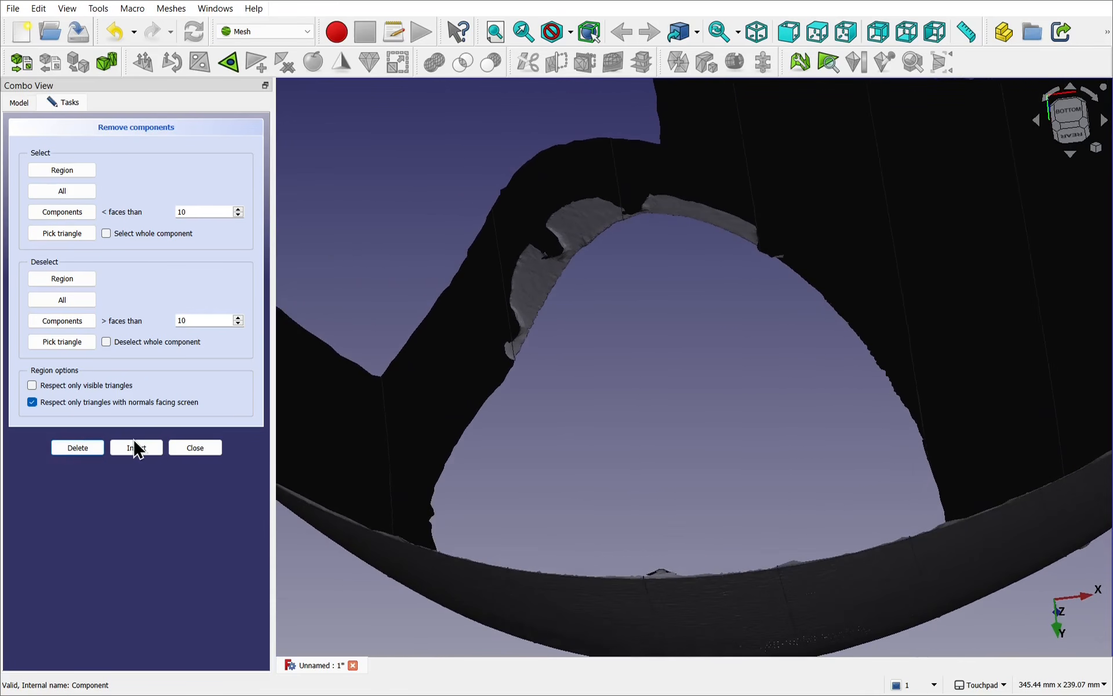
{"action": "left_click", "coordinate": [46, 170]}
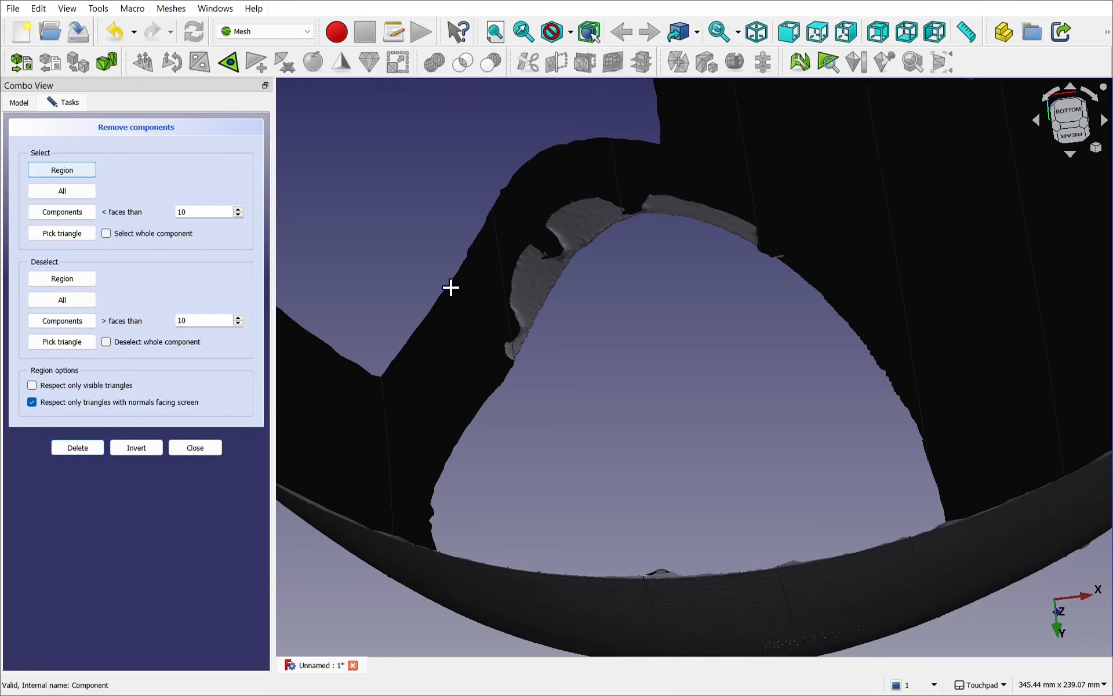
{"action": "mouse_move", "coordinate": [545, 374]}
{"action": "left_mouse_down"}
{"action": "mouse_move", "coordinate": [487, 332]}
{"action": "mouse_move", "coordinate": [493, 205]}
{"action": "mouse_move", "coordinate": [579, 164]}
{"action": "mouse_move", "coordinate": [790, 211]}
{"action": "mouse_move", "coordinate": [626, 366]}
{"action": "mouse_move", "coordinate": [566, 373]}
{"action": "left_mouse_up"}
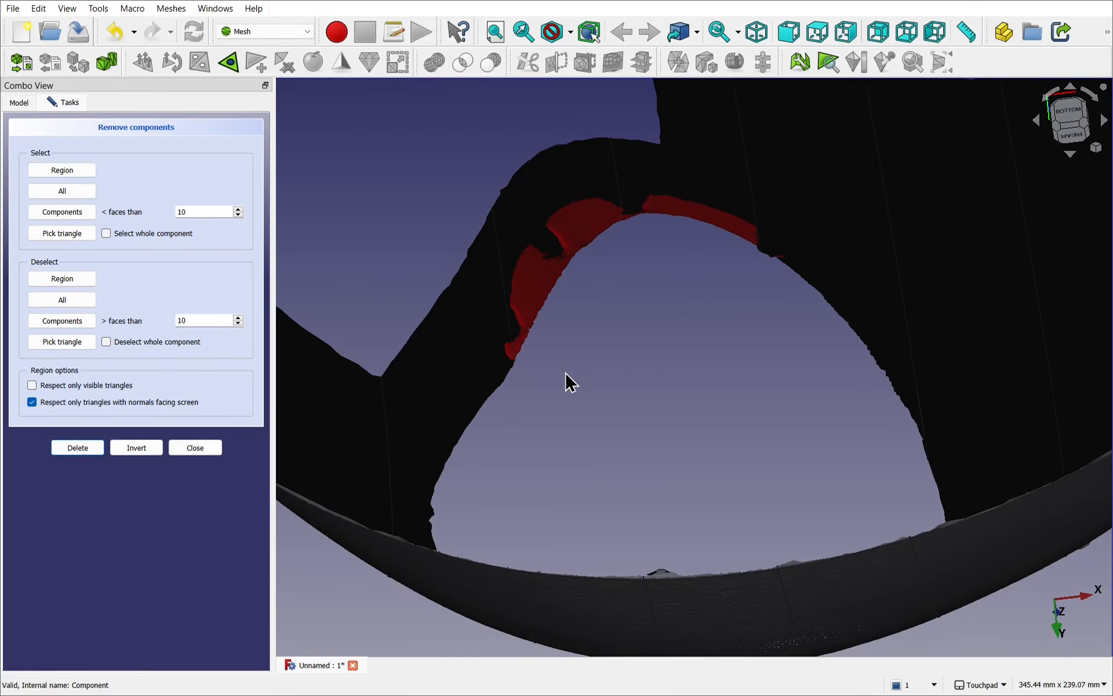
{"action": "left_click", "coordinate": [63, 450]}
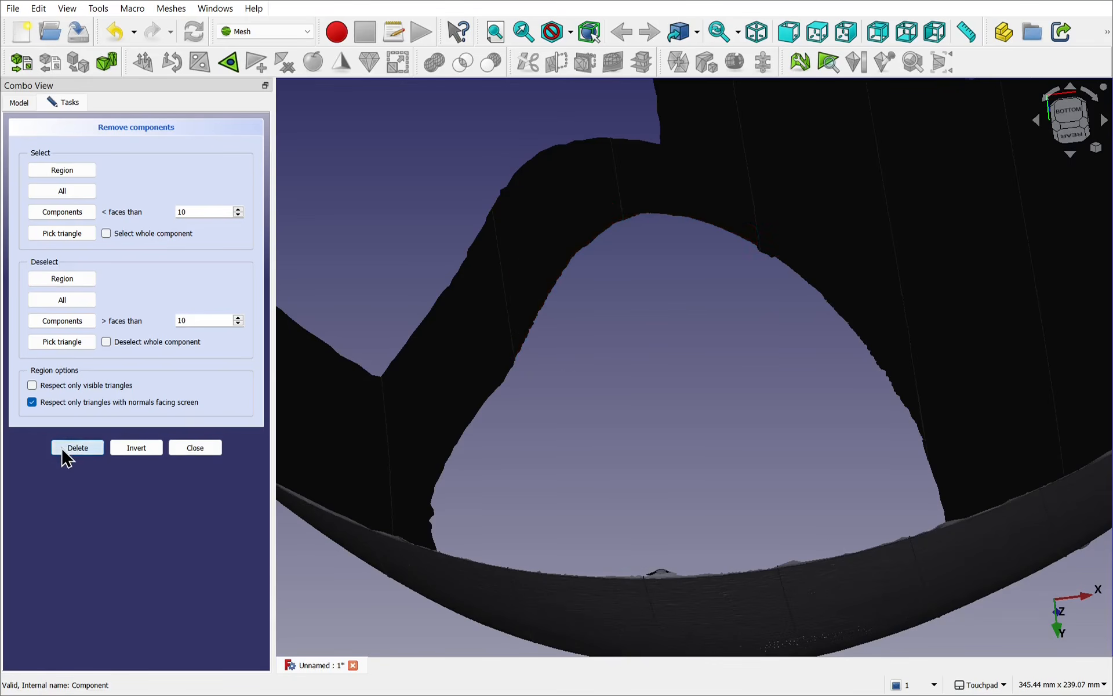
{"action": "left_click_drag", "start_coordinate": [753, 458], "coordinate": [818, 449], "text": "shift"}
{"action": "scroll", "coordinate": [772, 492], "scroll_direction": "down", "scroll_amount": 2}
{"action": "scroll", "coordinate": [753, 318], "scroll_direction": "up", "scroll_amount": 8}
{"action": "mouse_move", "coordinate": [753, 319]}
{"action": "left_mouse_down", "text": "shift"}
{"action": "mouse_move", "coordinate": [803, 326]}
{"action": "mouse_move", "coordinate": [907, 270]}
{"action": "mouse_move", "coordinate": [858, 301]}
{"action": "mouse_move", "coordinate": [879, 380]}
{"action": "mouse_move", "coordinate": [940, 380]}
{"action": "mouse_move", "coordinate": [859, 363]}
{"action": "mouse_move", "coordinate": [803, 318]}
{"action": "mouse_move", "coordinate": [712, 341]}
{"action": "mouse_move", "coordinate": [688, 375]}
{"action": "mouse_move", "coordinate": [678, 368]}
{"action": "mouse_move", "coordinate": [683, 378]}
{"action": "mouse_move", "coordinate": [736, 294]}
{"action": "mouse_move", "coordinate": [696, 383]}
{"action": "mouse_move", "coordinate": [723, 378]}
{"action": "mouse_move", "coordinate": [748, 301]}
{"action": "mouse_move", "coordinate": [750, 316]}
{"action": "left_mouse_up", "text": "shift"}
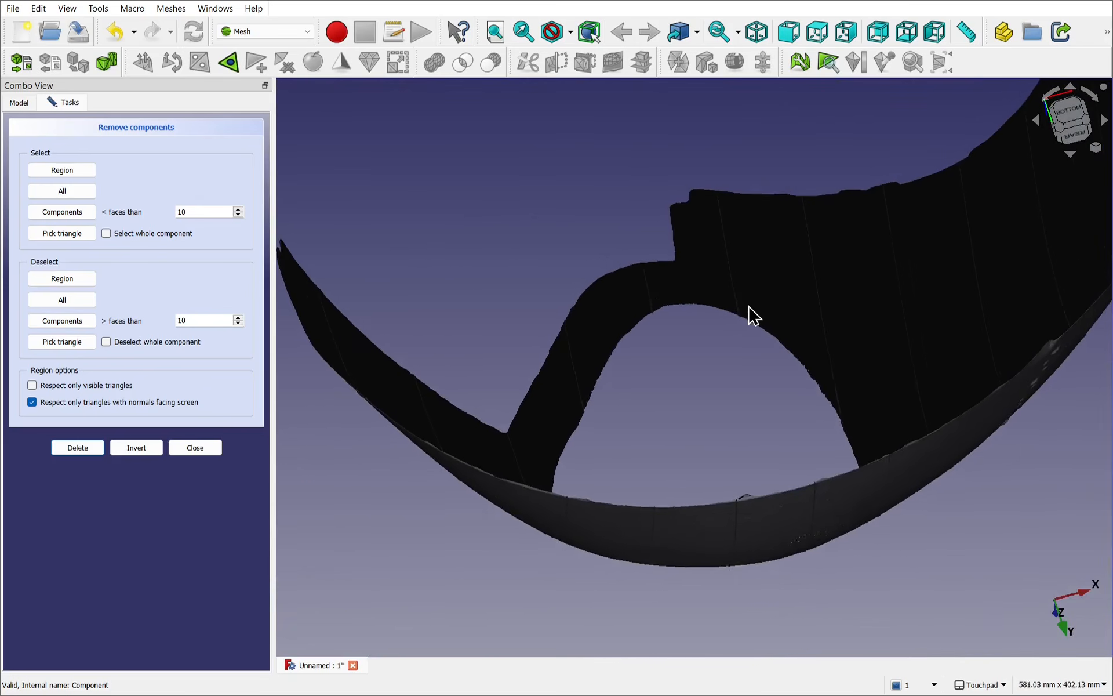
{"action": "scroll", "coordinate": [750, 307], "scroll_direction": "up", "scroll_amount": 1}
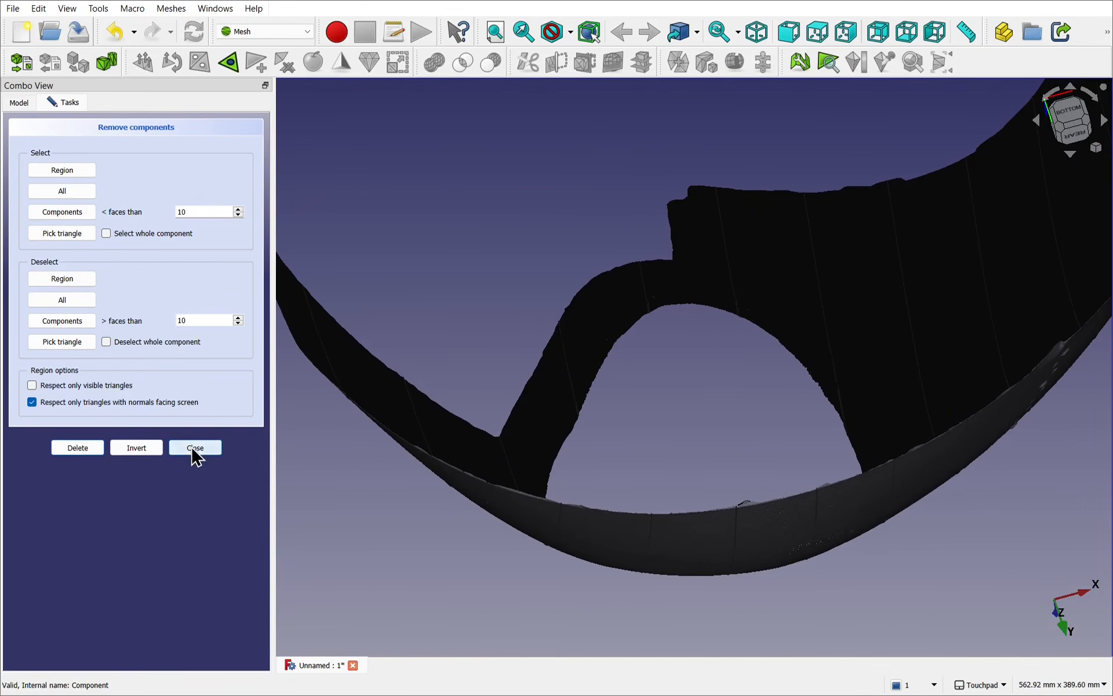
{"action": "left_click", "coordinate": [196, 449]}
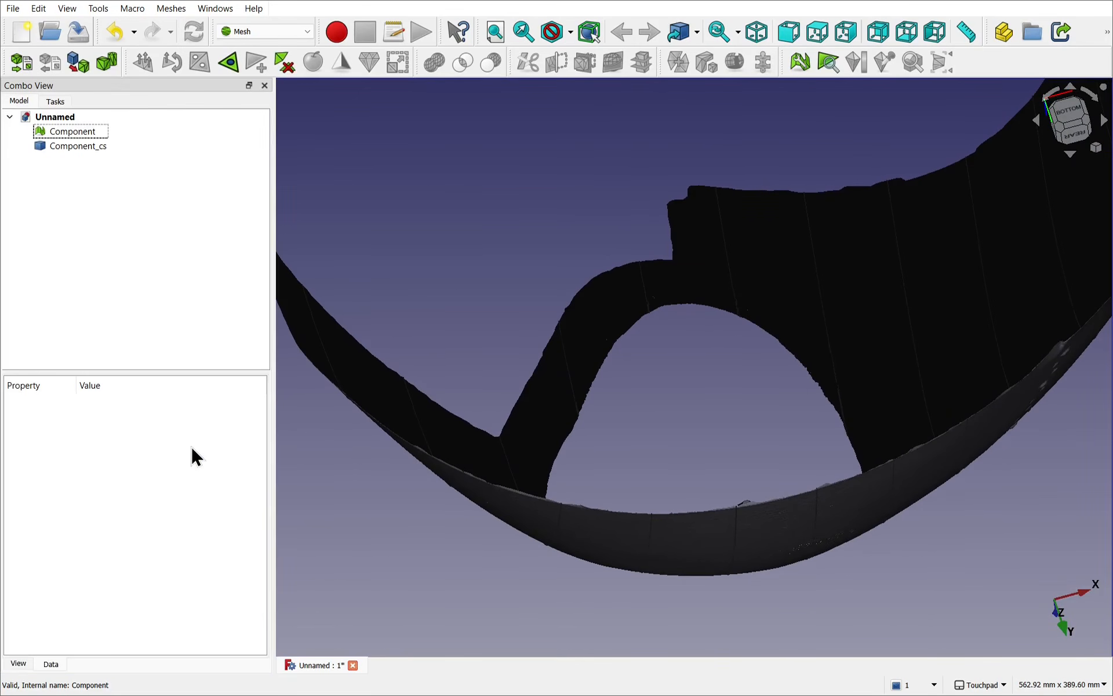
Step: Evaluate the Component mesh for flipped normals, duplicated faces and duplicated points
{"action": "left_click", "coordinate": [86, 129]}
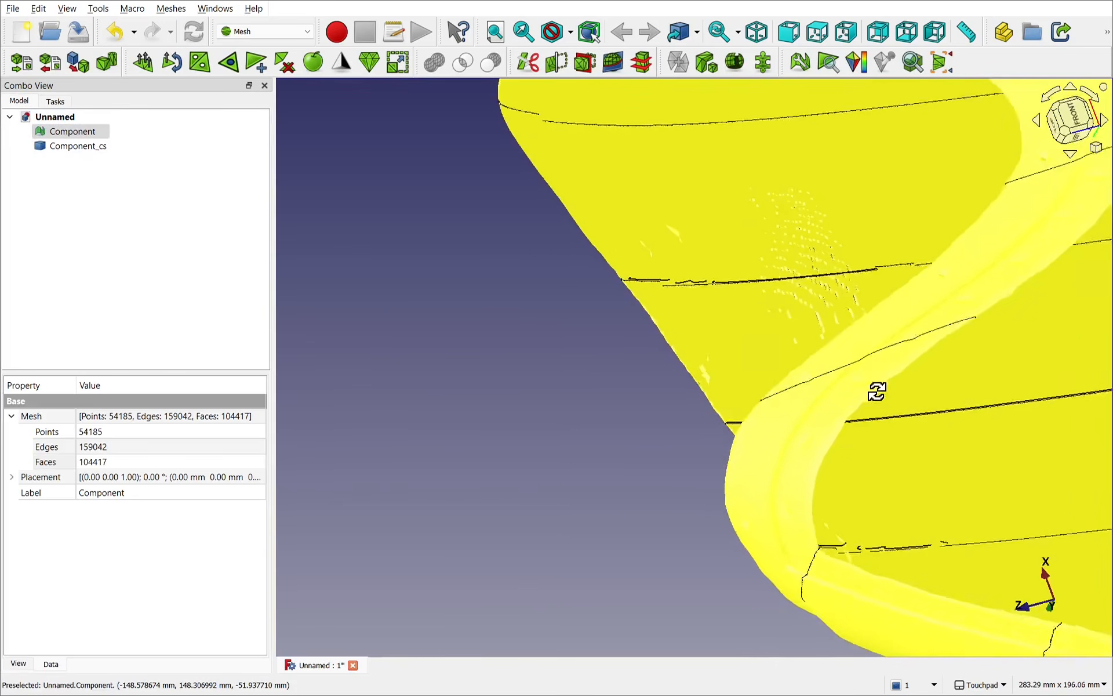
{"action": "left_click_drag", "start_coordinate": [875, 390], "coordinate": [943, 273], "text": "shift"}
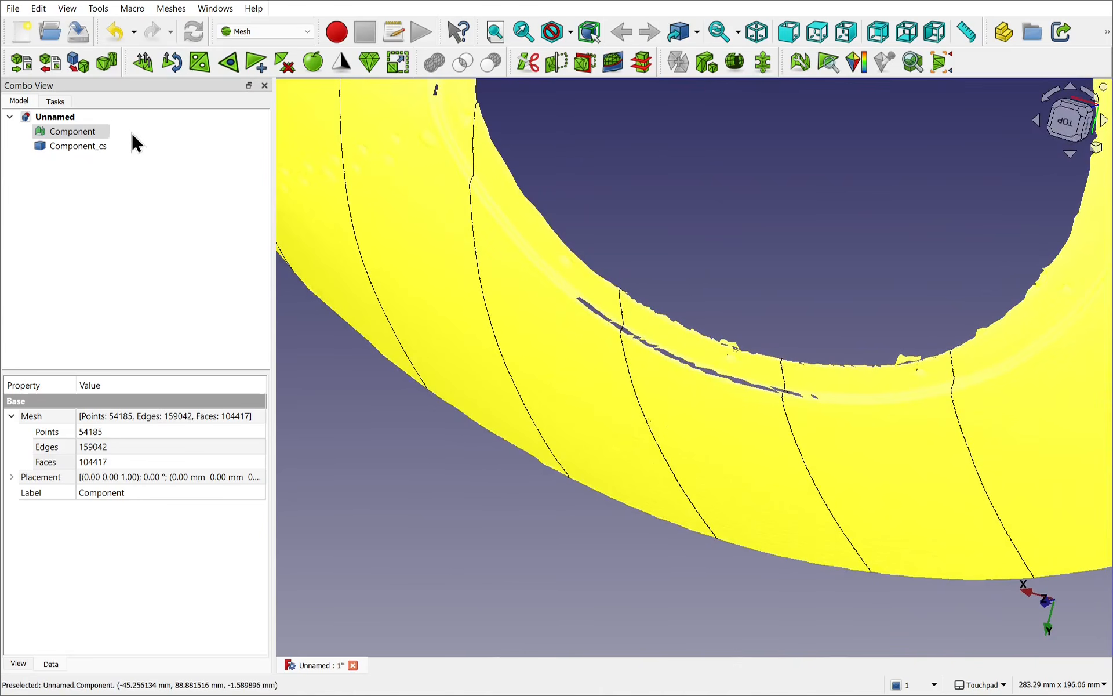
{"action": "left_click", "coordinate": [74, 135]}
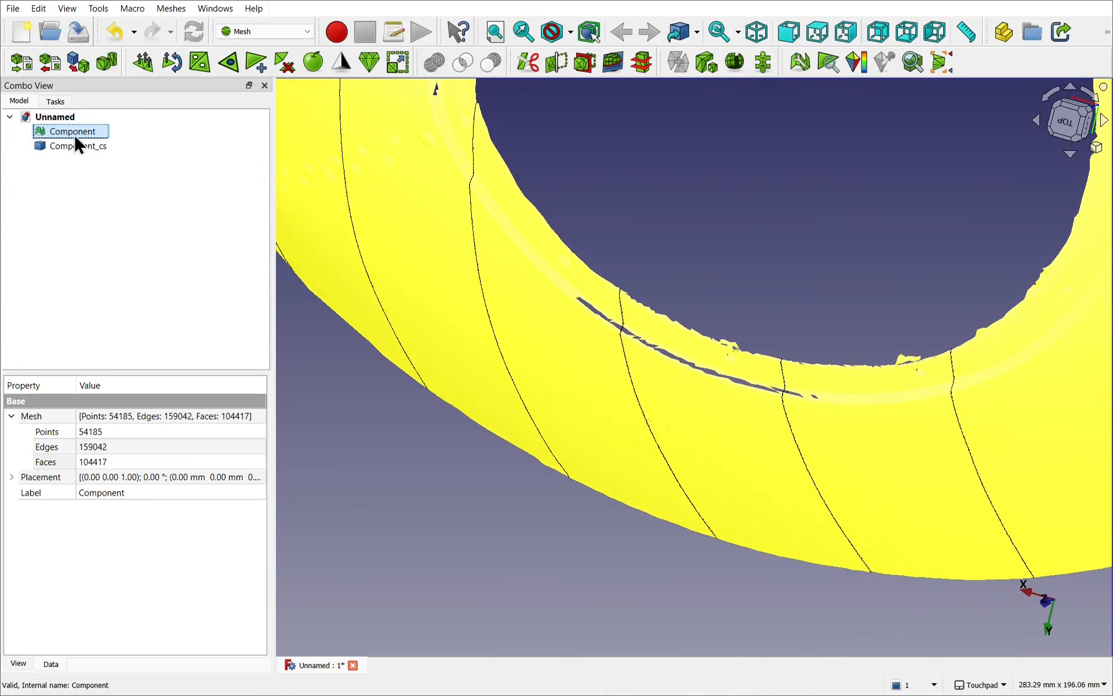
{"action": "left_click", "coordinate": [170, 10]}
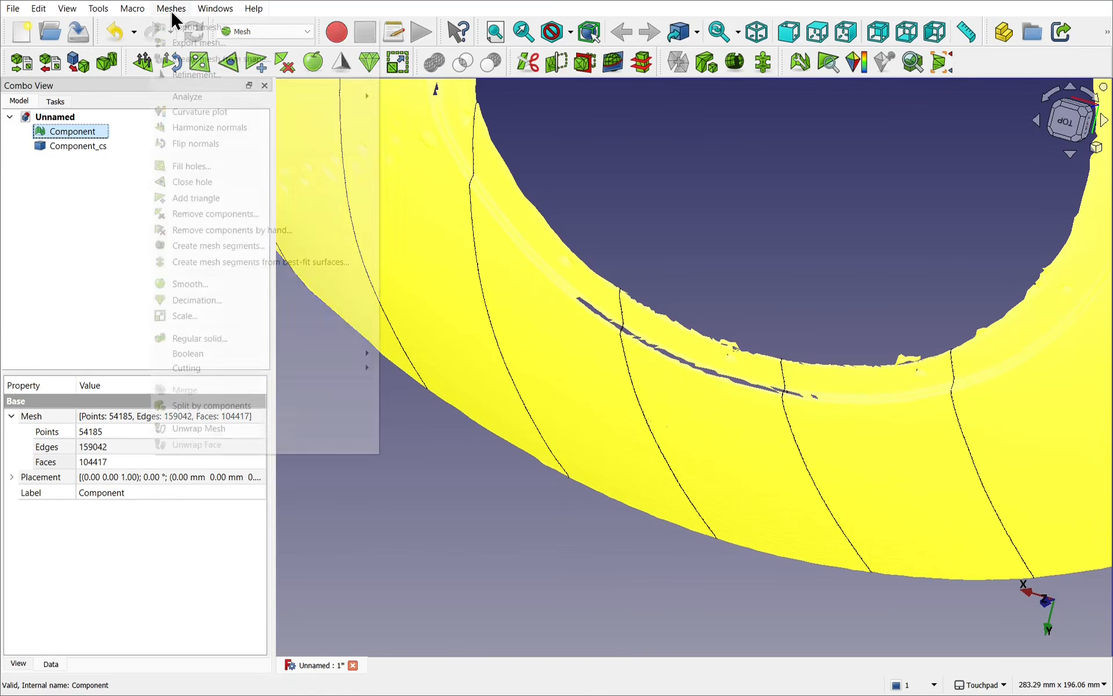
{"action": "mouse_move", "coordinate": [239, 100]}
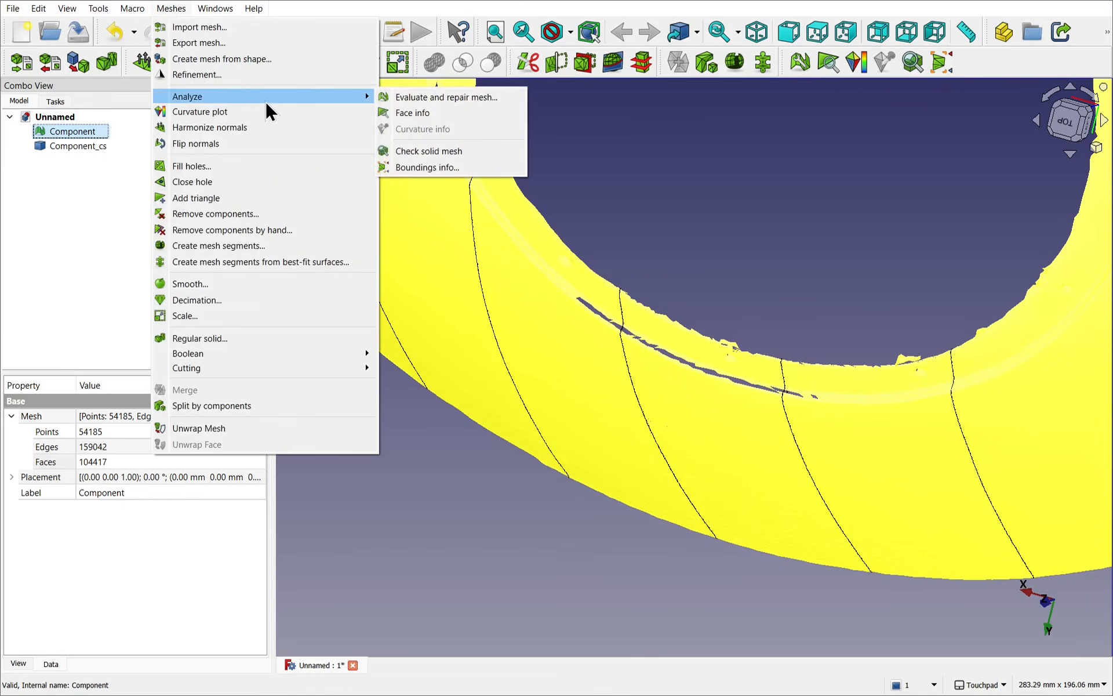
{"action": "left_click", "coordinate": [433, 97]}
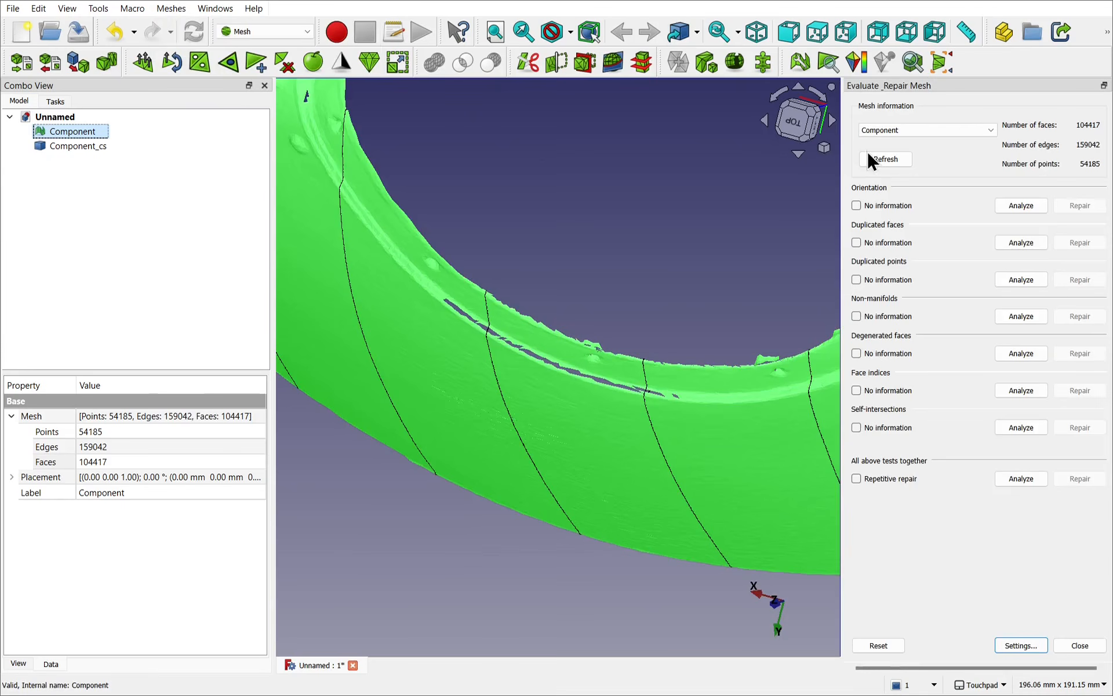
{"action": "left_click", "coordinate": [1021, 207]}
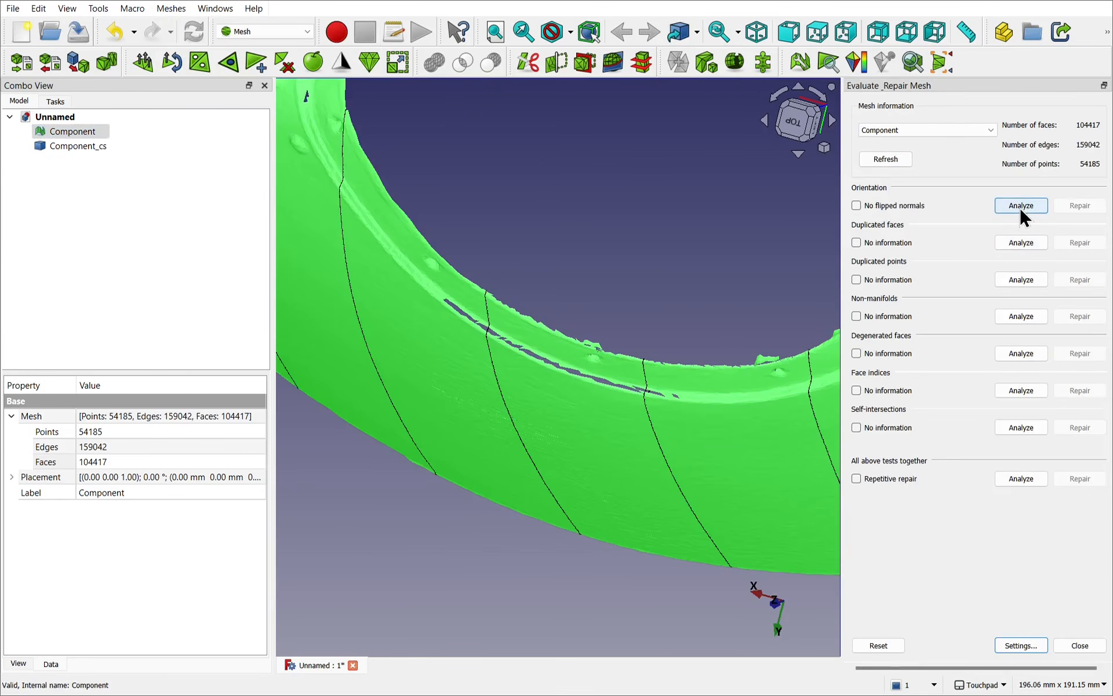
{"action": "left_click", "coordinate": [1026, 247]}
{"action": "left_click", "coordinate": [1029, 279]}
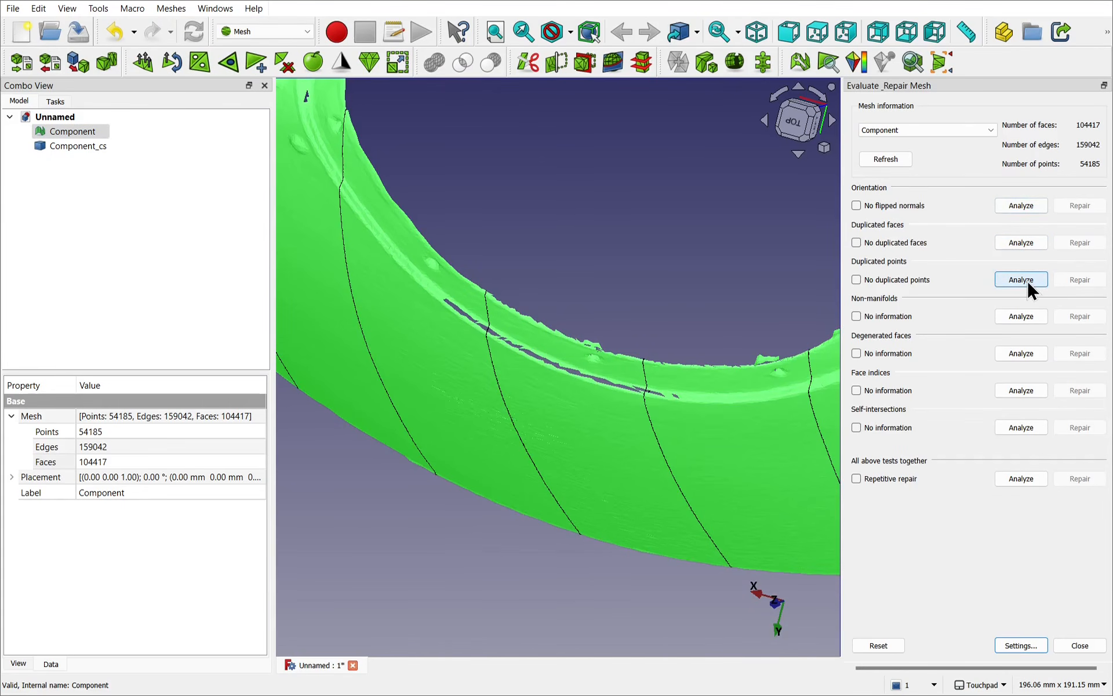
Step: Analyze the Component mesh for non-manifolds and repair them
{"action": "left_click", "coordinate": [1019, 315]}
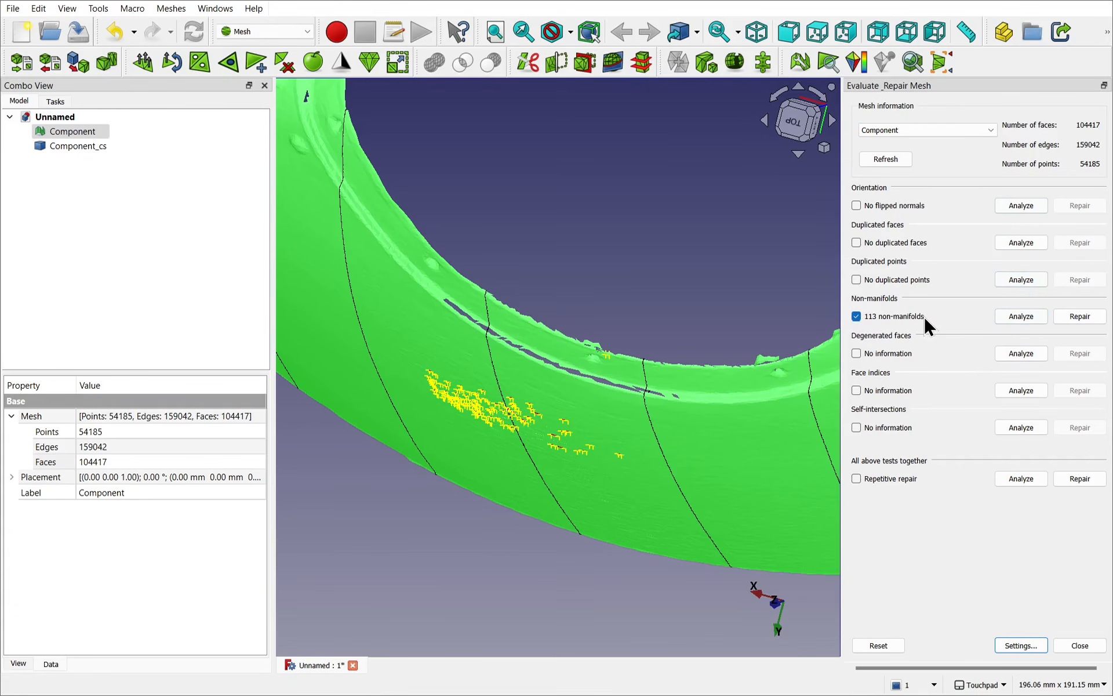
{"action": "scroll", "coordinate": [635, 406], "scroll_direction": "down", "scroll_amount": 5}
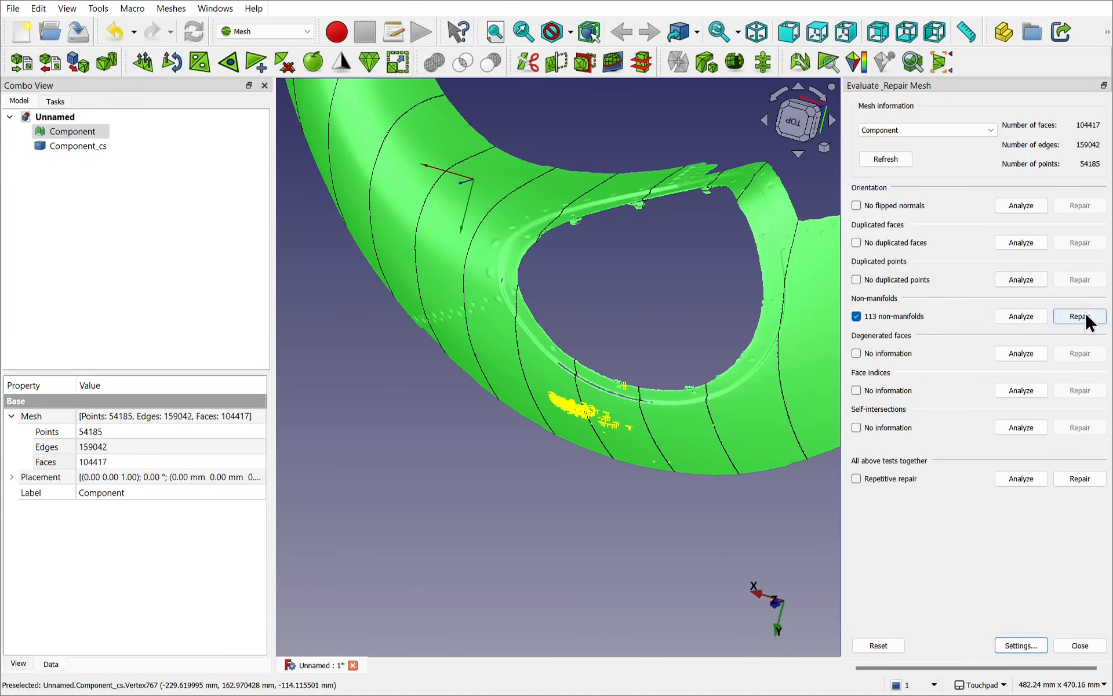
{"action": "left_click", "coordinate": [1080, 316]}
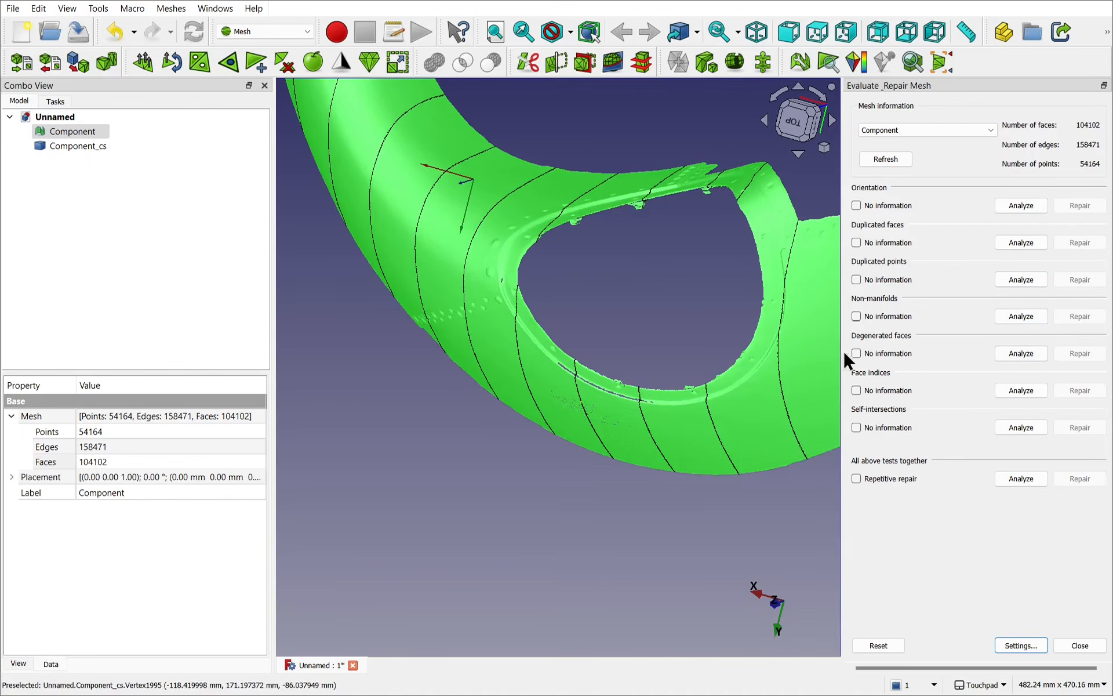
Step: Analyze the repaired mesh for degenerated faces, invalid face indices and self-intersections, and inspect the former patch area inside the opening
{"action": "left_click", "coordinate": [1011, 351]}
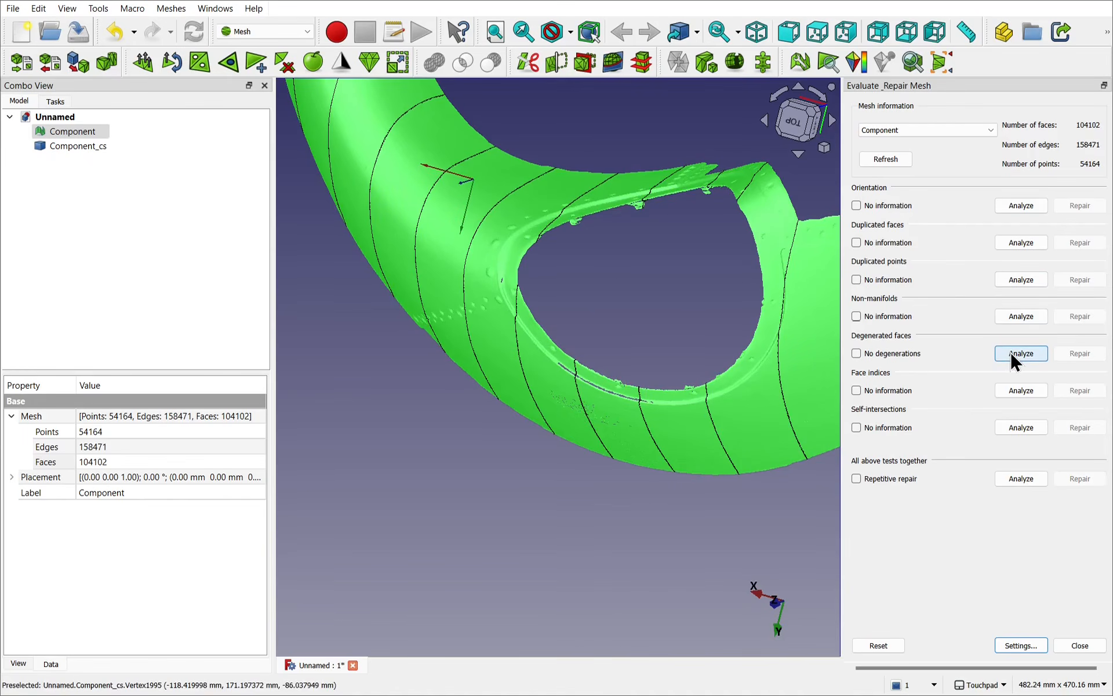
{"action": "left_click", "coordinate": [1024, 388]}
{"action": "left_click", "coordinate": [1035, 428]}
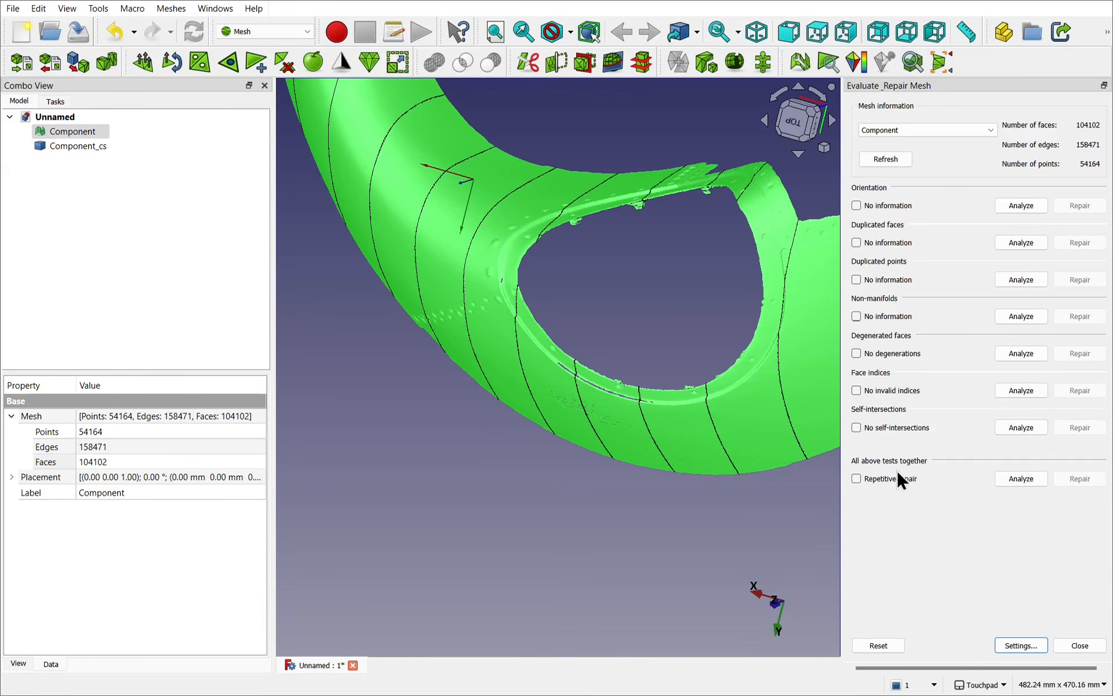
{"action": "left_click_drag", "start_coordinate": [597, 428], "coordinate": [569, 477], "text": "alt"}
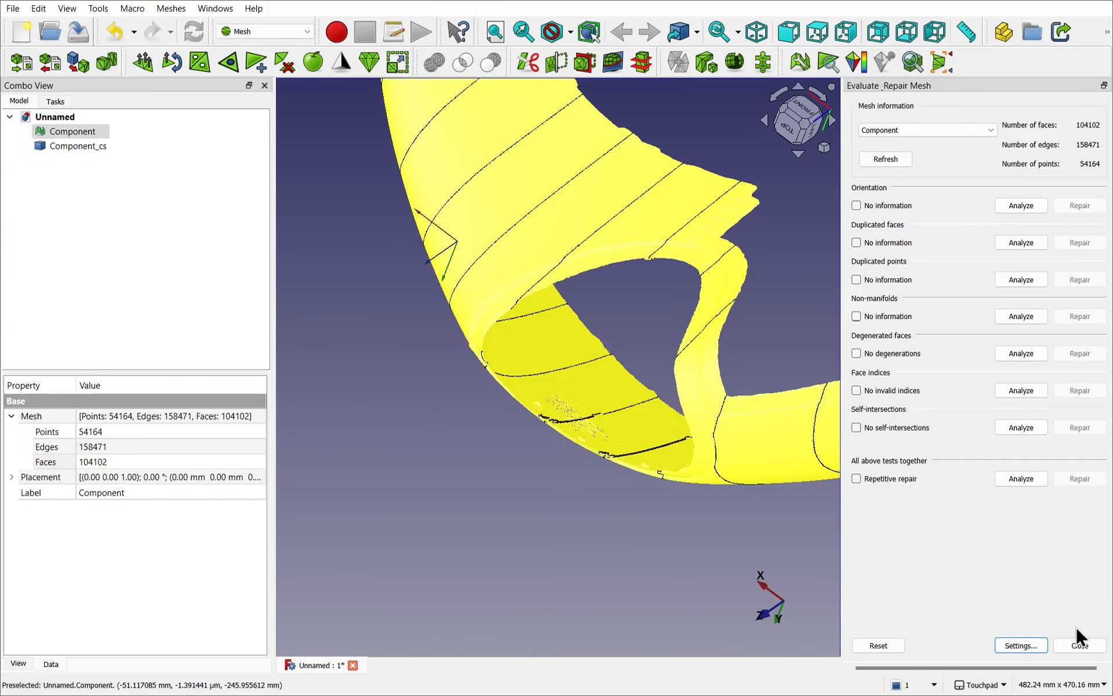
Step: Finish evaluating the Component mesh and split it by components into separate meshes
{"action": "left_click", "coordinate": [1080, 645]}
{"action": "left_click", "coordinate": [735, 293]}
{"action": "left_click_drag", "start_coordinate": [736, 293], "coordinate": [278, 249], "text": "alt"}
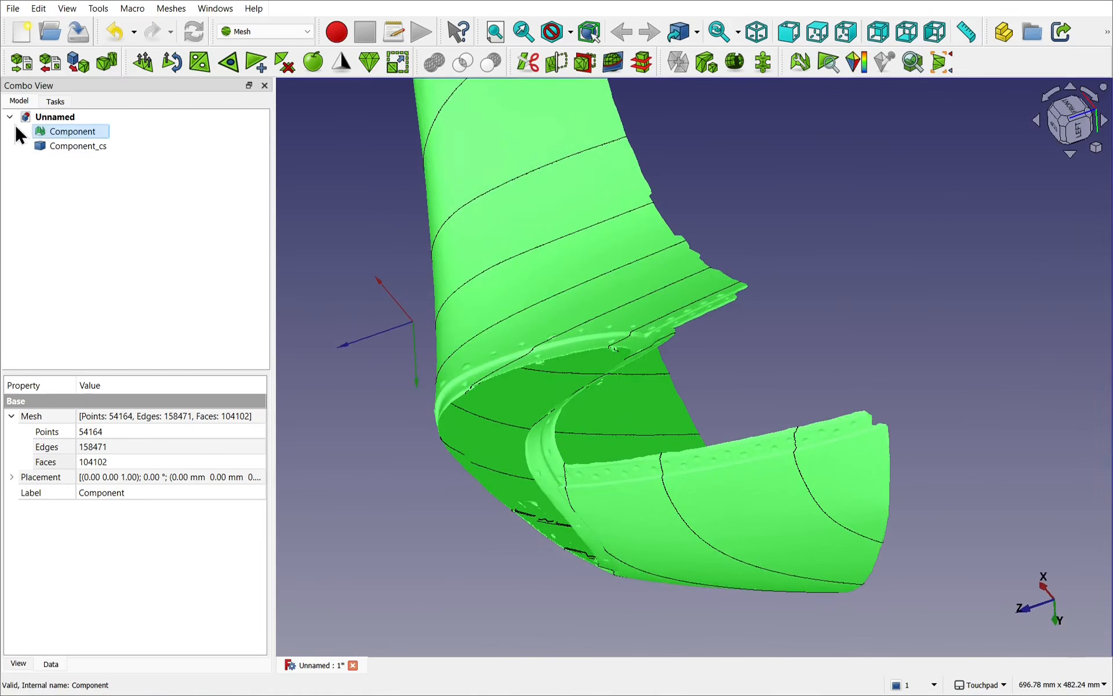
{"action": "left_click", "coordinate": [172, 8]}
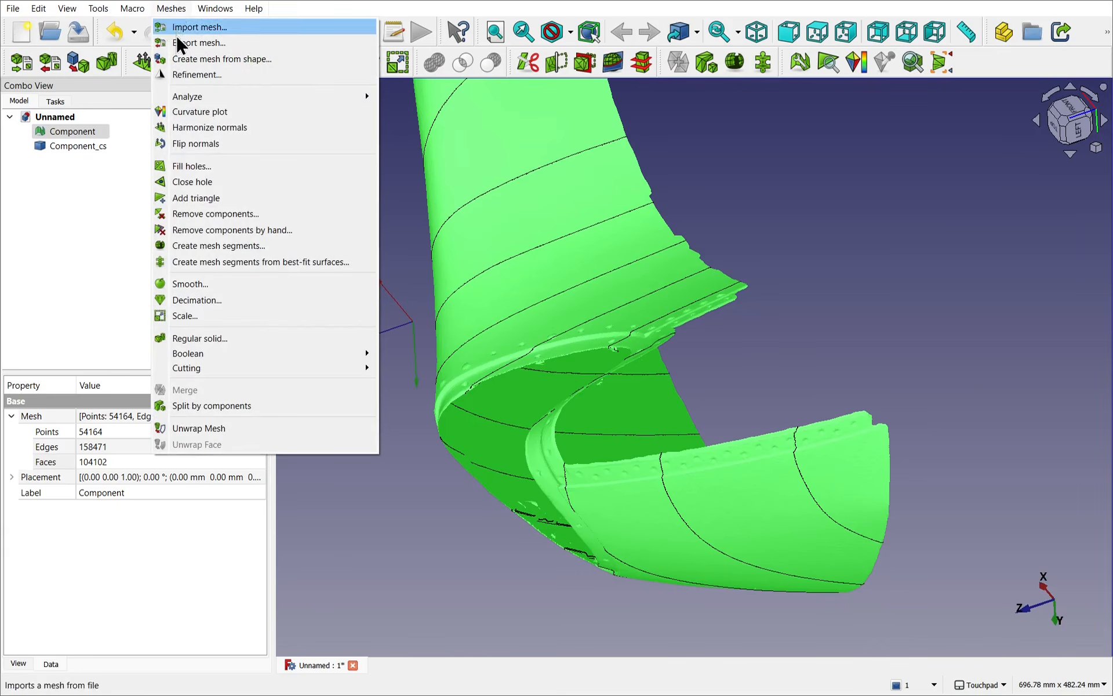
{"action": "left_click", "coordinate": [263, 406]}
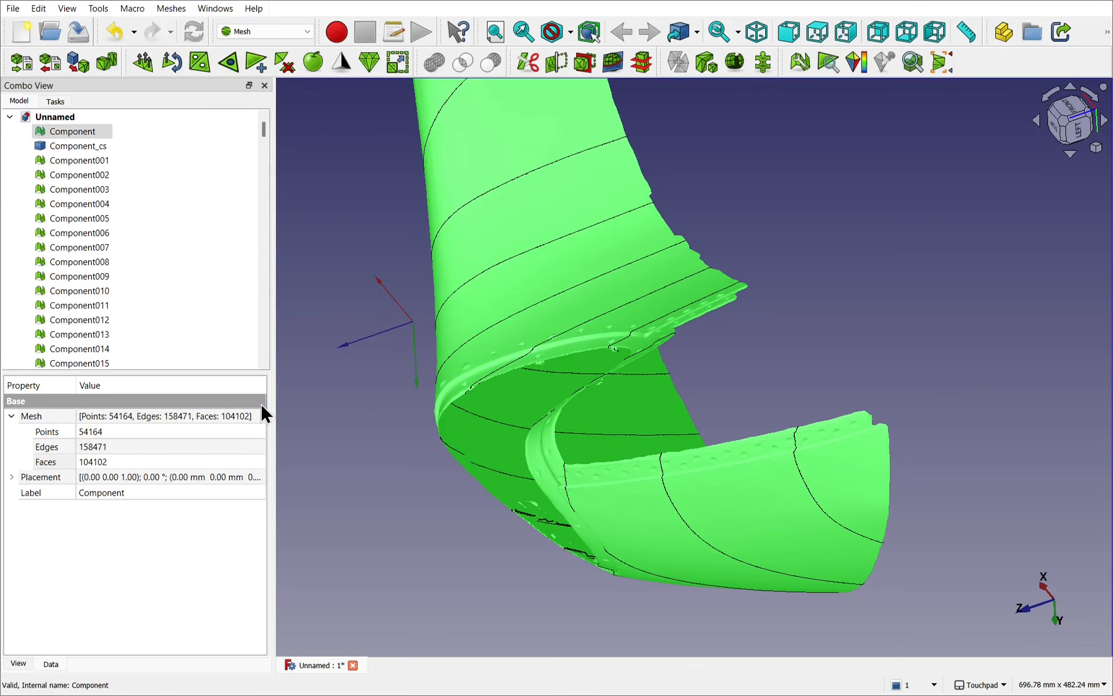
{"action": "left_click", "coordinate": [362, 291]}
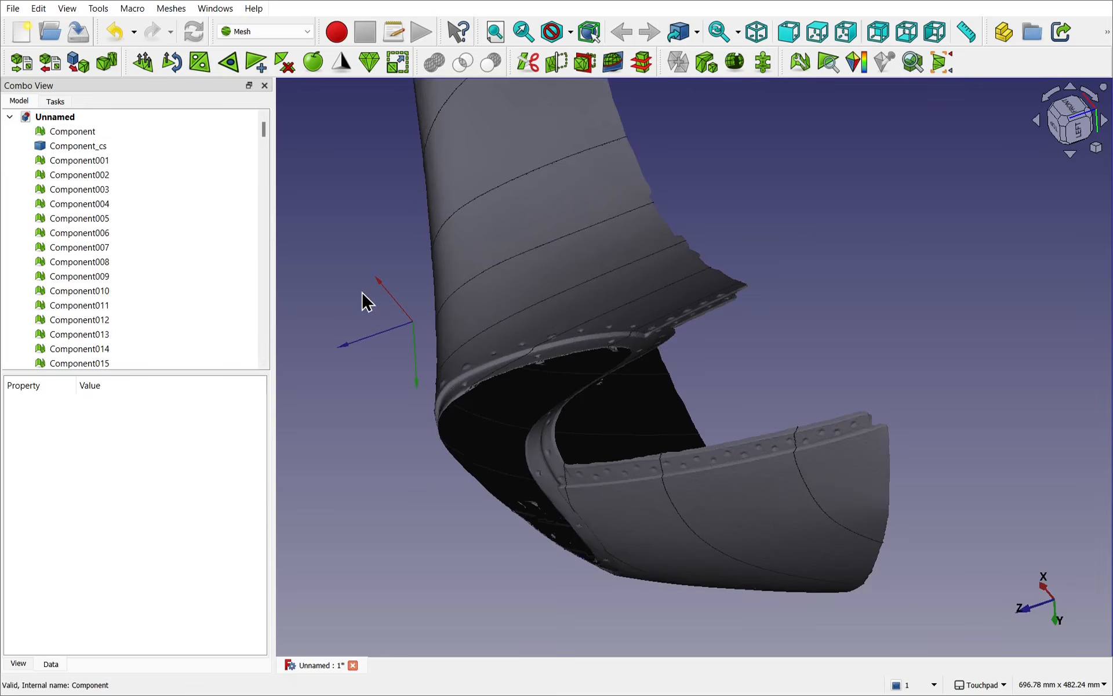
Step: Hide the original Component mesh and the large Component001 mesh so only the loose fragments and section curves remain displayed
{"action": "left_click", "coordinate": [62, 134]}
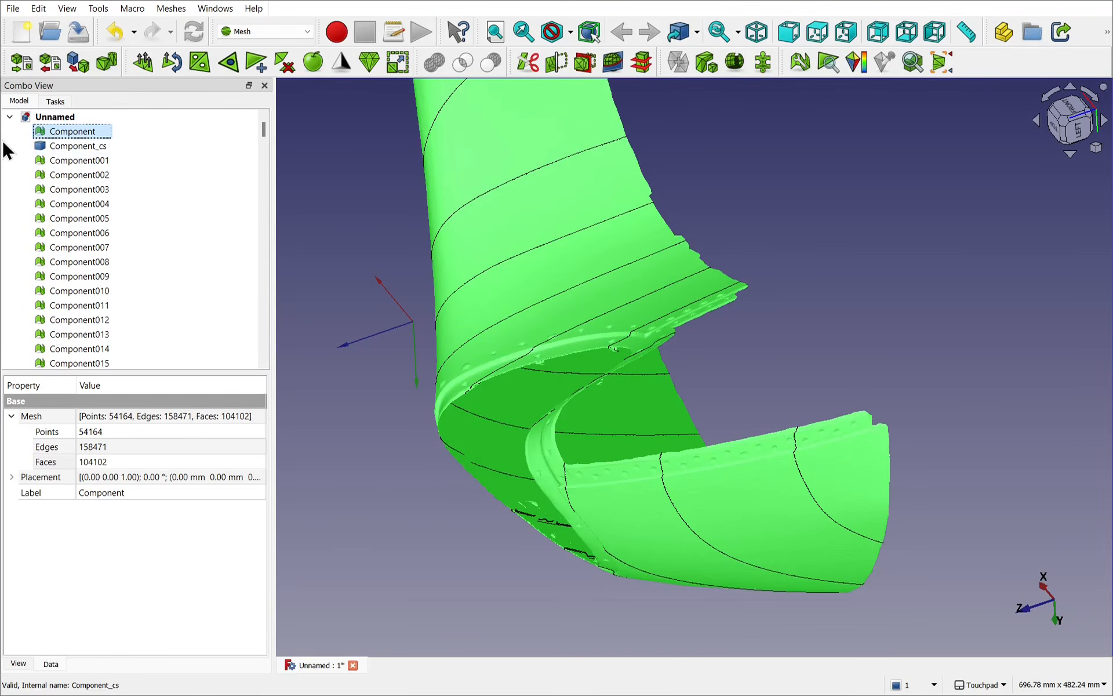
{"action": "key", "text": "space"}
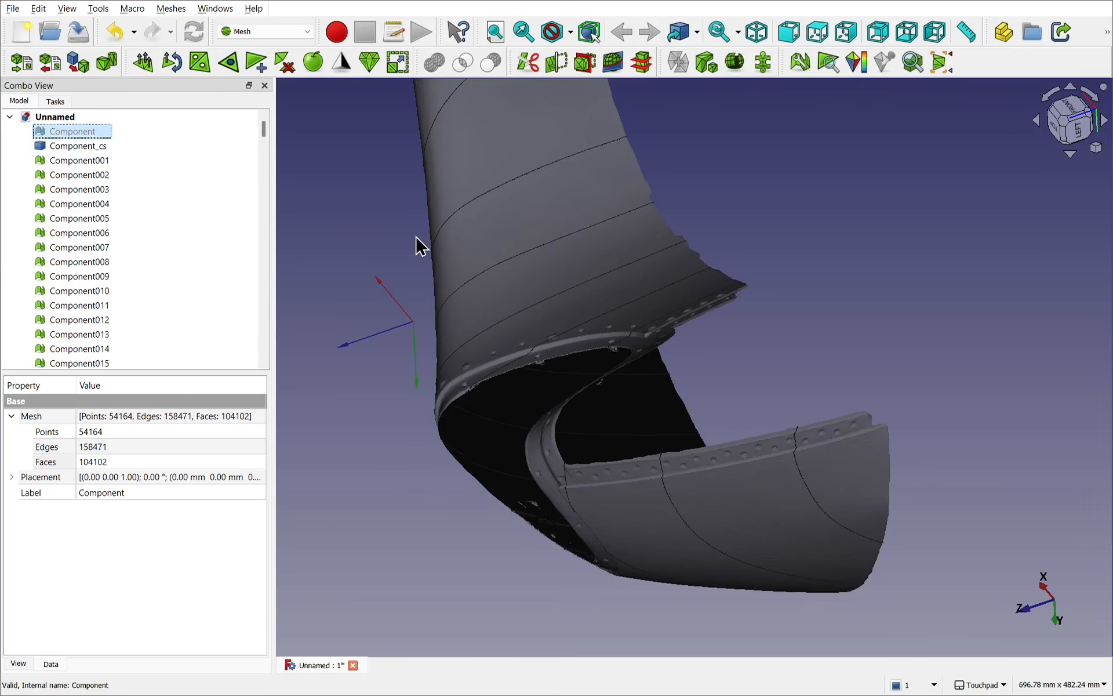
{"action": "left_click_drag", "start_coordinate": [415, 236], "coordinate": [454, 249], "text": "alt"}
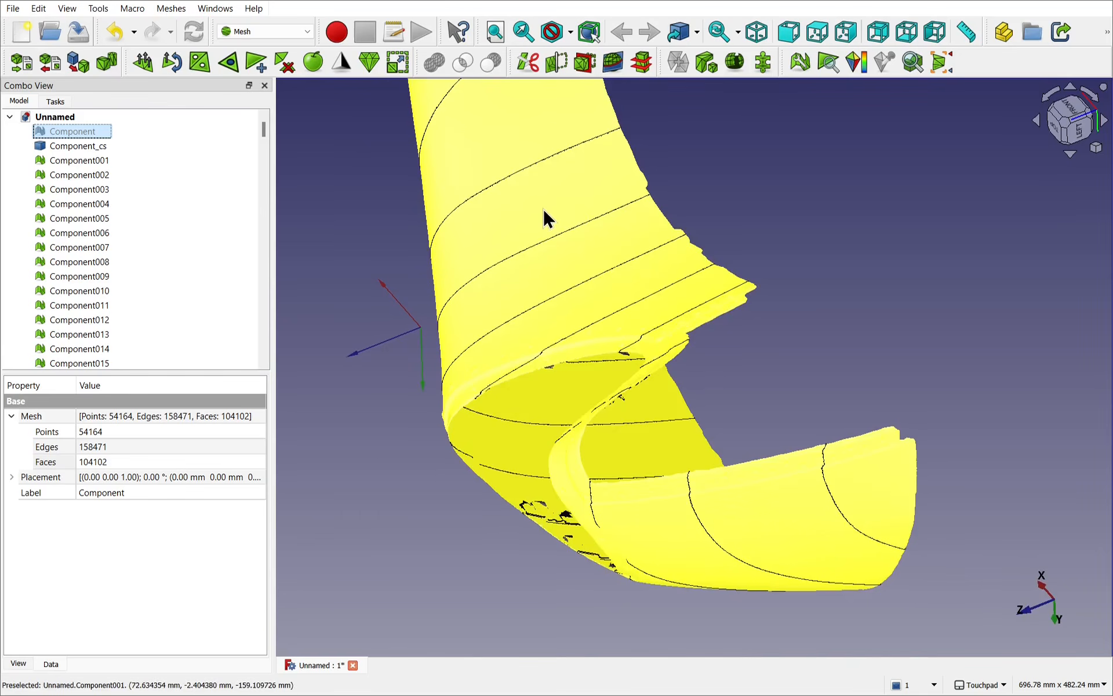
{"action": "left_click", "coordinate": [543, 208]}
{"action": "key", "text": "space"}
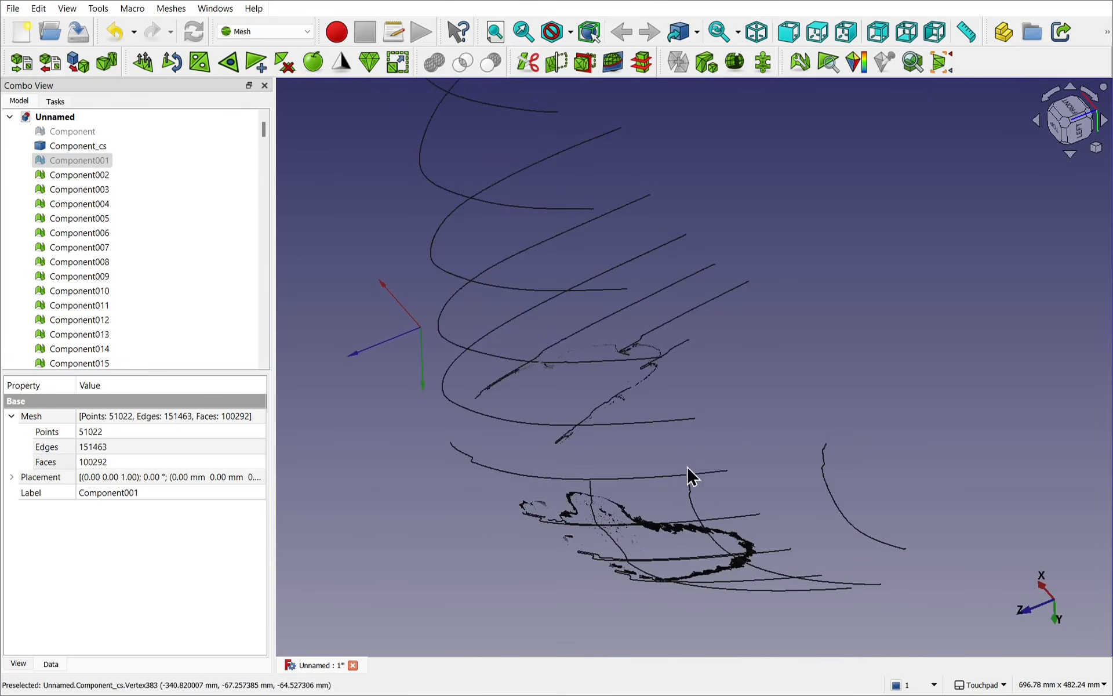
{"action": "left_click_drag", "start_coordinate": [690, 472], "coordinate": [775, 338], "text": "alt"}
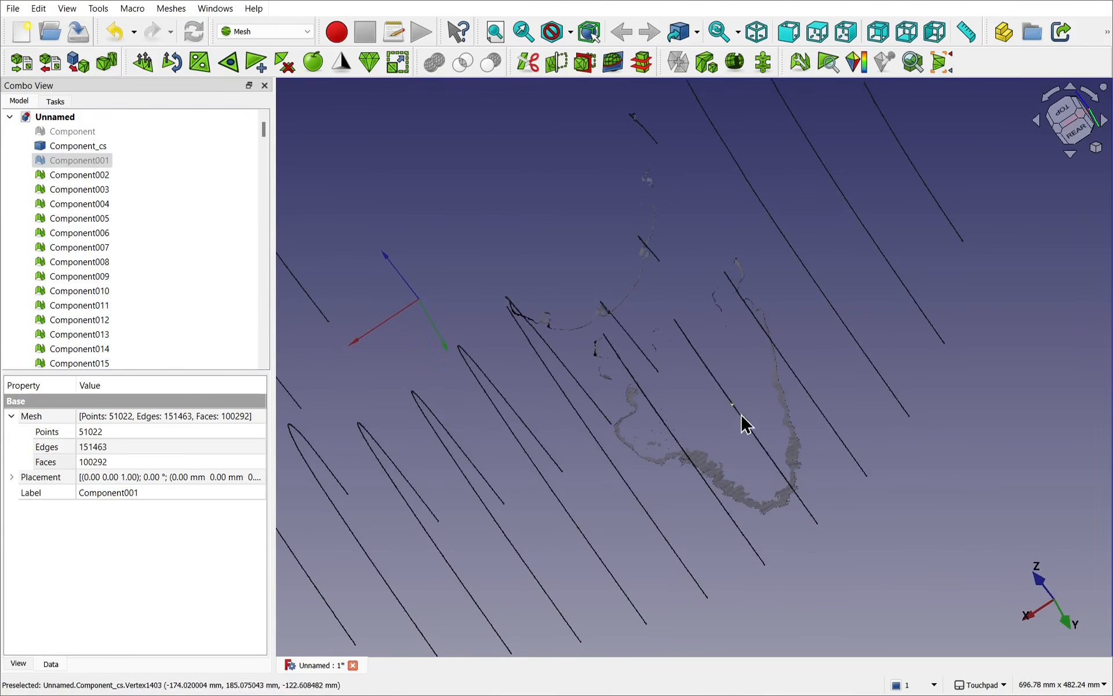
{"action": "left_click_drag", "start_coordinate": [743, 423], "coordinate": [748, 360], "text": "alt"}
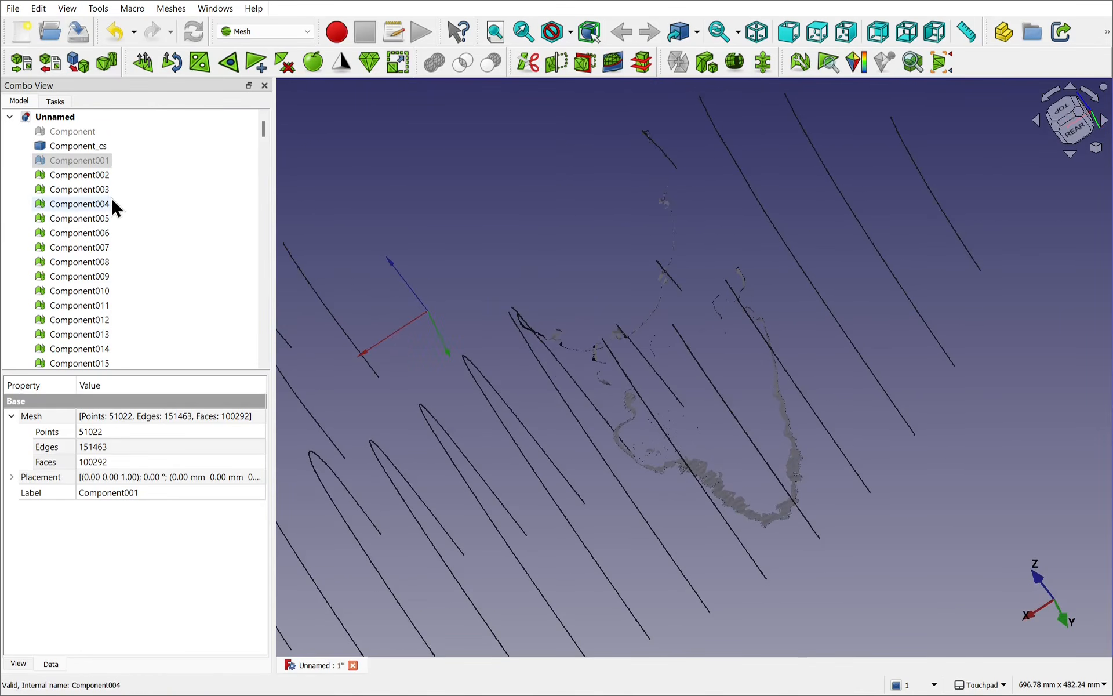
Step: Delete all the fragment meshes from Component002 through Component249 and show Component001 again
{"action": "left_click", "coordinate": [77, 176]}
{"action": "left_click_drag", "start_coordinate": [262, 127], "coordinate": [264, 379]}
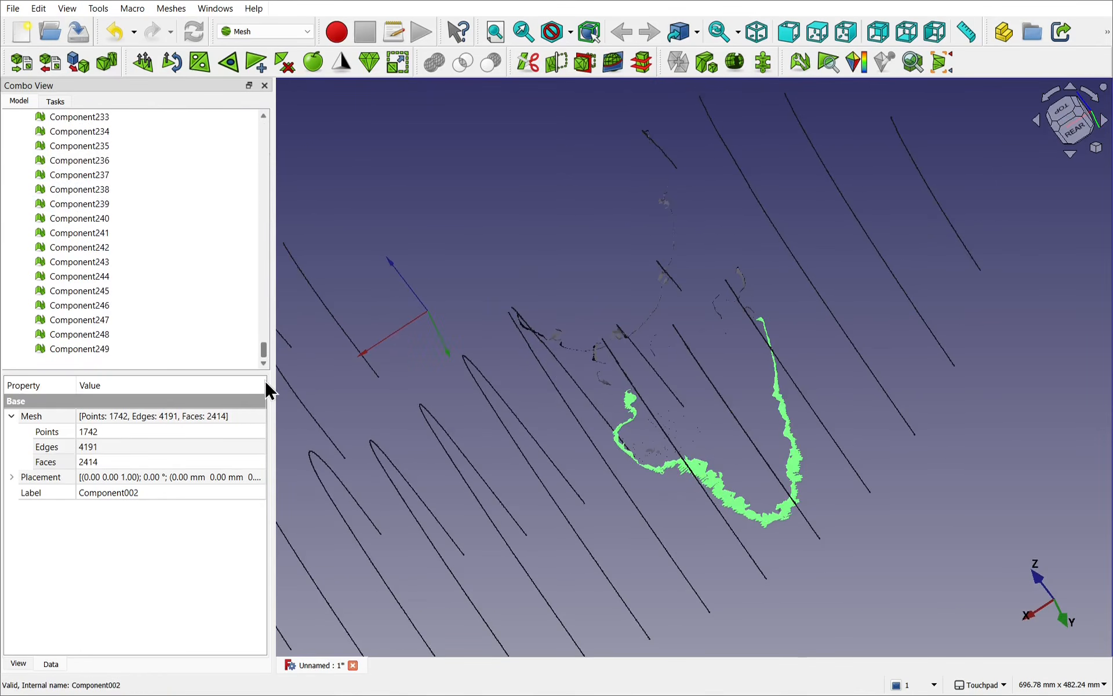
{"action": "left_click", "coordinate": [69, 350], "text": "shift"}
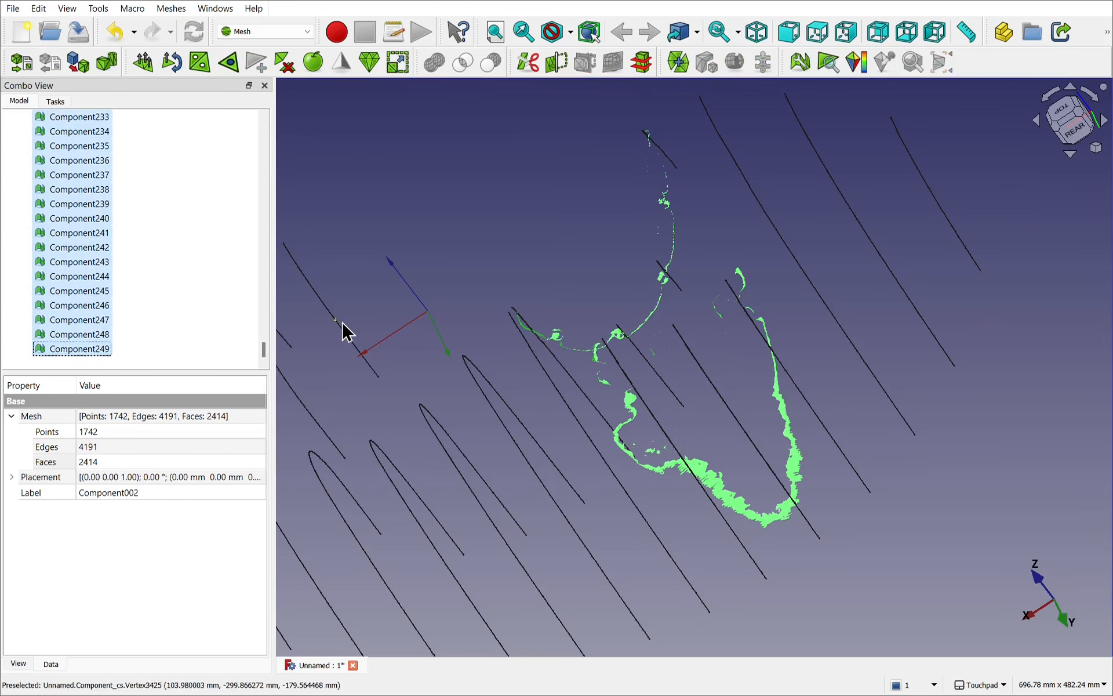
{"action": "key", "text": "Delete"}
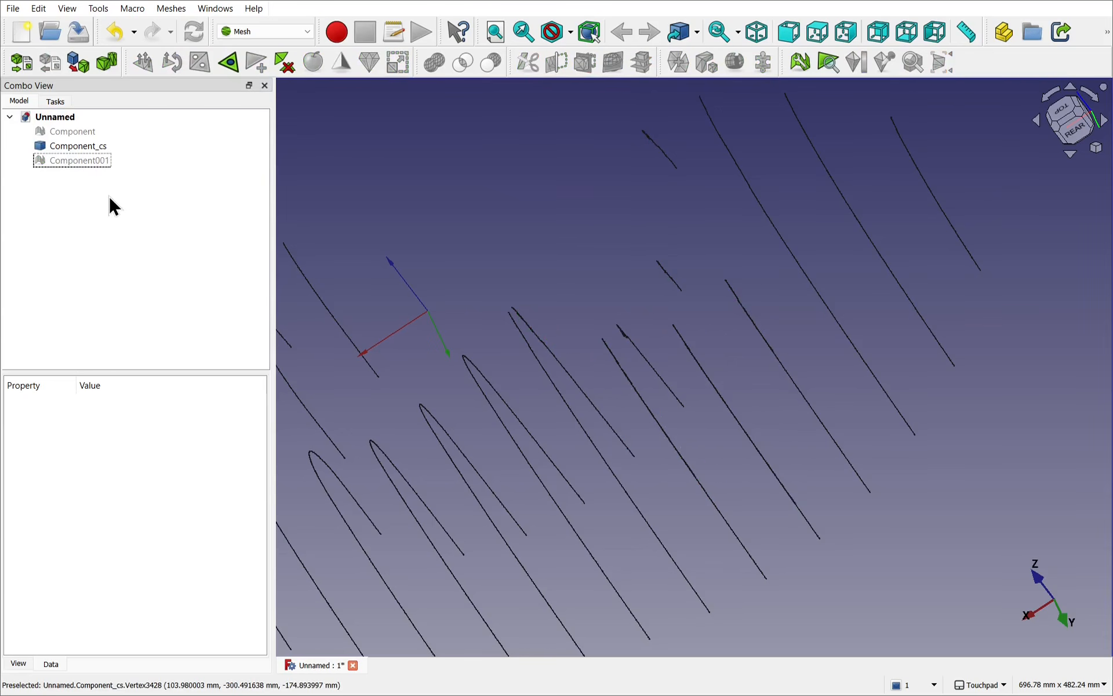
{"action": "left_click", "coordinate": [79, 160]}
{"action": "key", "text": "space"}
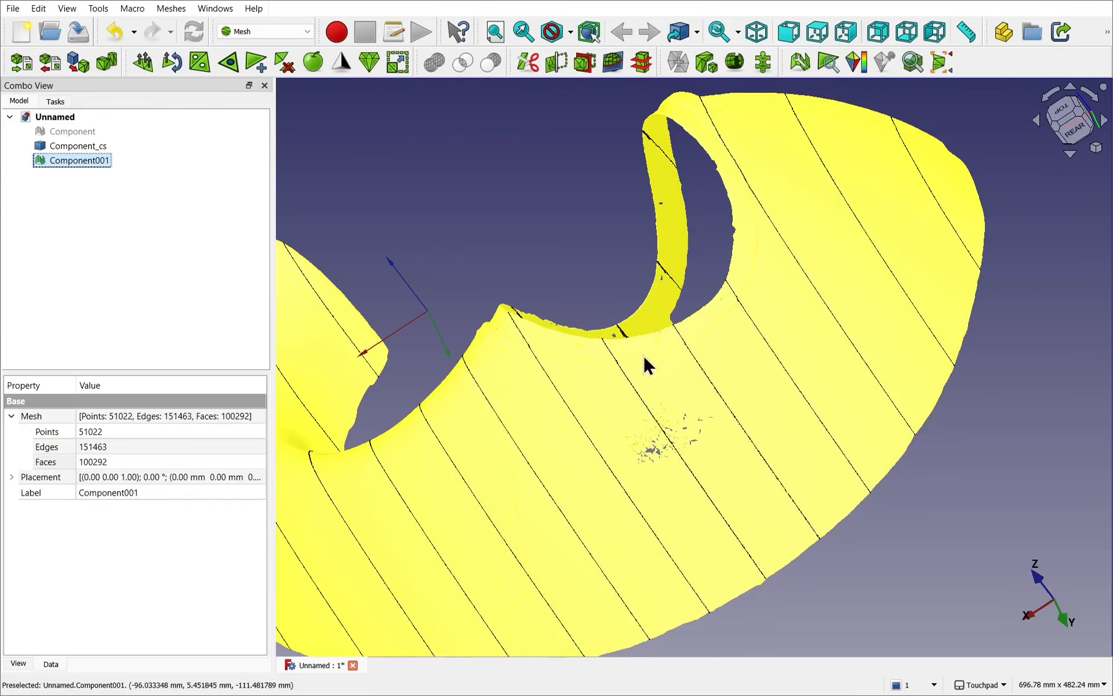
Step: Check Component001 around its opening and inner side, and delete the old Component_cs cross sections
{"action": "mouse_move", "coordinate": [683, 384]}
{"action": "left_mouse_down", "text": "alt"}
{"action": "mouse_move", "coordinate": [705, 409]}
{"action": "mouse_move", "coordinate": [679, 525]}
{"action": "mouse_move", "coordinate": [586, 496]}
{"action": "mouse_move", "coordinate": [547, 429]}
{"action": "mouse_move", "coordinate": [710, 431]}
{"action": "mouse_move", "coordinate": [711, 383]}
{"action": "mouse_move", "coordinate": [698, 370]}
{"action": "left_mouse_up", "text": "alt"}
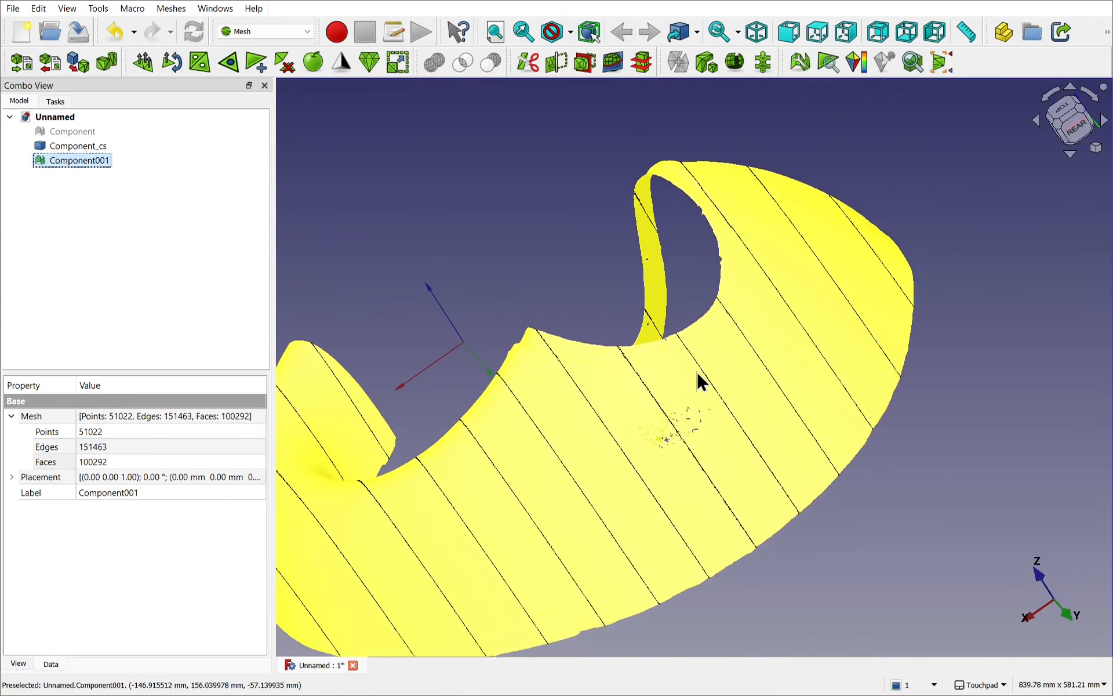
{"action": "left_click", "coordinate": [766, 398]}
{"action": "left_click_drag", "start_coordinate": [767, 397], "coordinate": [614, 292], "text": "alt"}
{"action": "left_click_drag", "start_coordinate": [855, 580], "coordinate": [716, 396], "text": "shift"}
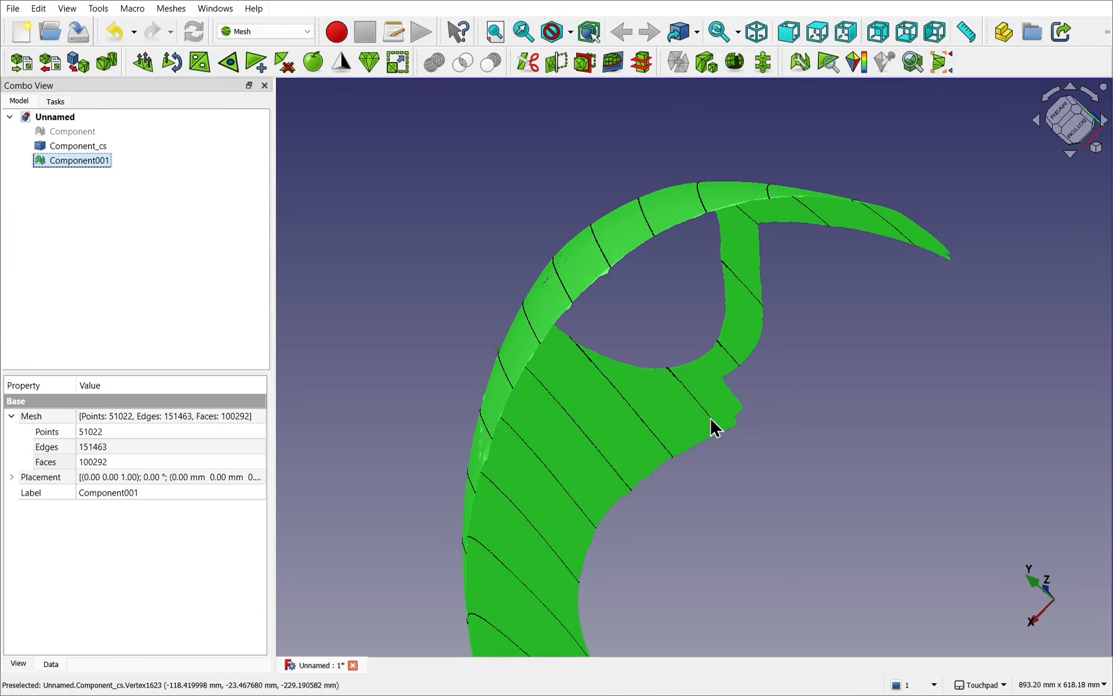
{"action": "left_click_drag", "start_coordinate": [832, 381], "coordinate": [844, 483], "text": "alt"}
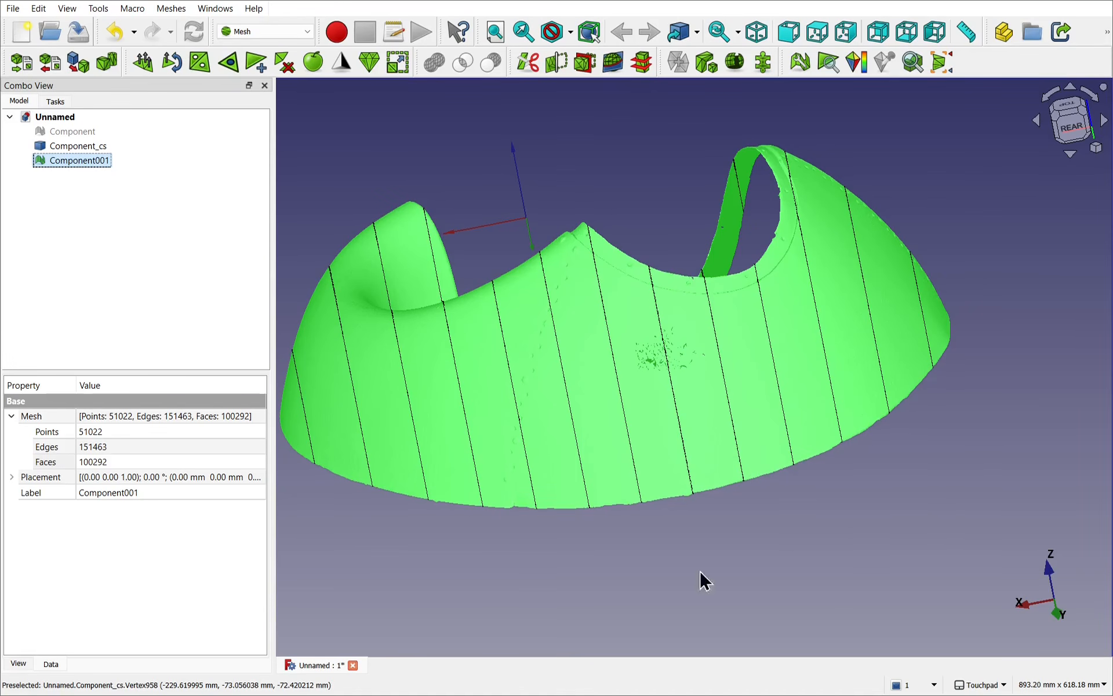
{"action": "left_click", "coordinate": [87, 147]}
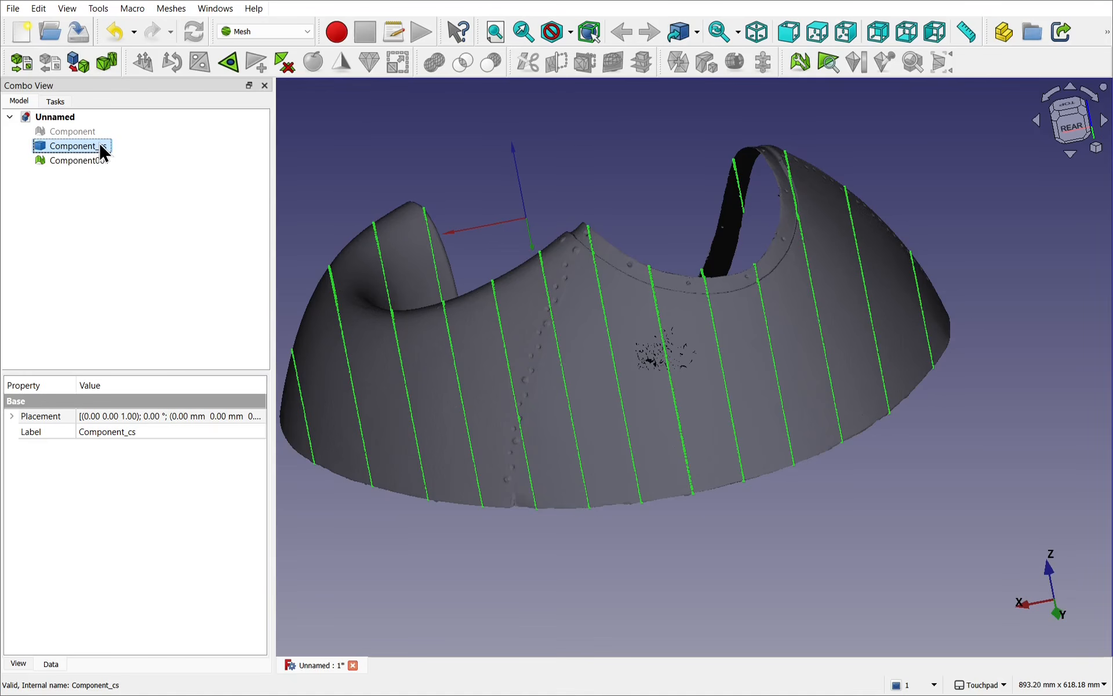
{"action": "key", "text": "Delete"}
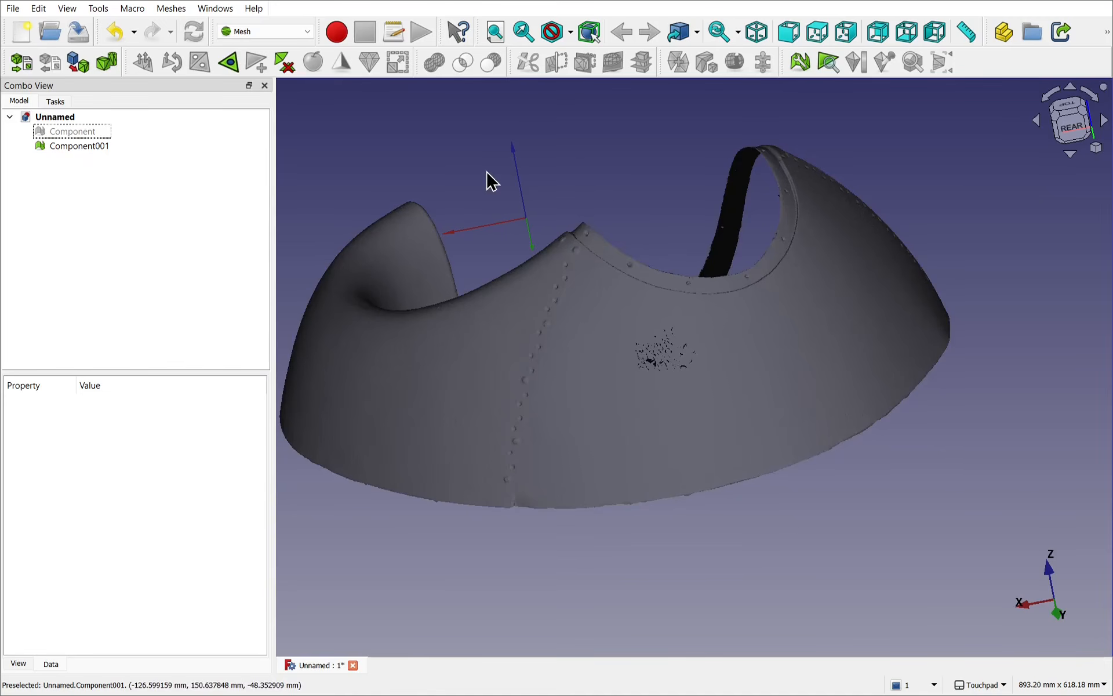
Step: Create cross sections of Component001 along the YZ plane, on both sides, with a count of 11
{"action": "left_click", "coordinate": [408, 392]}
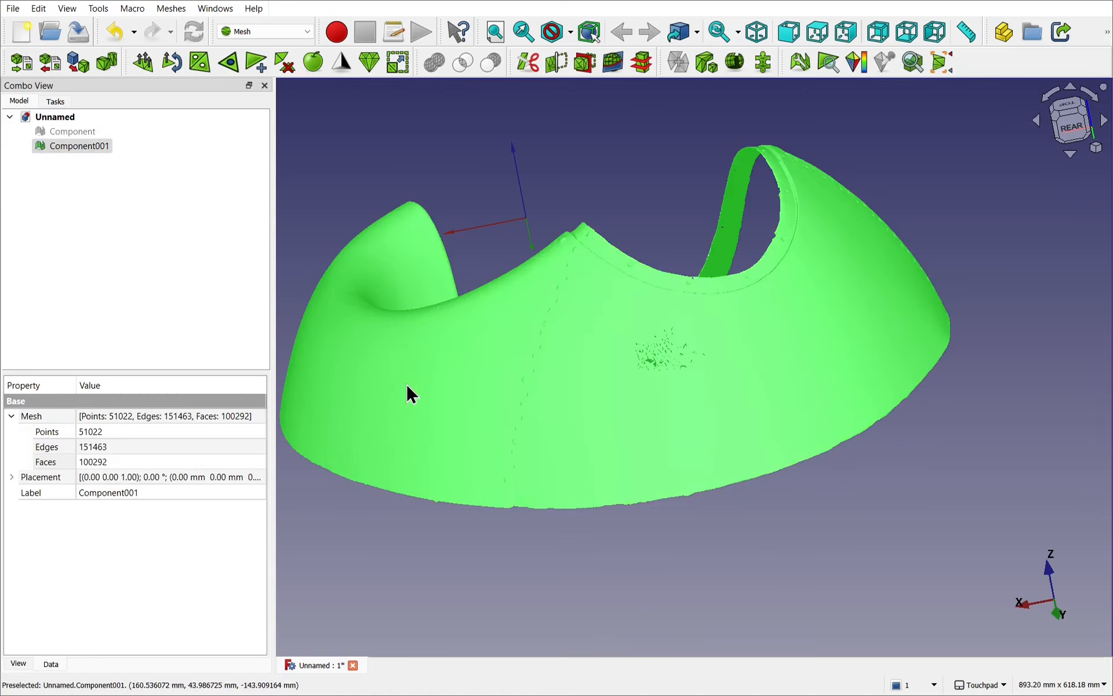
{"action": "left_click", "coordinate": [642, 64]}
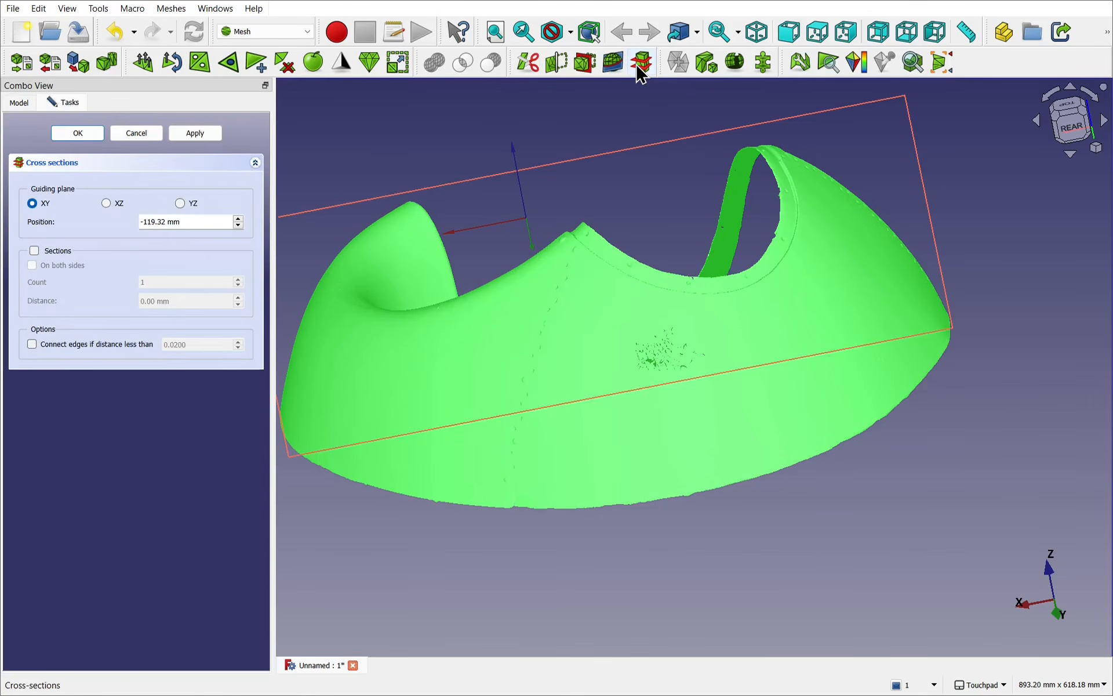
{"action": "left_click", "coordinate": [179, 206]}
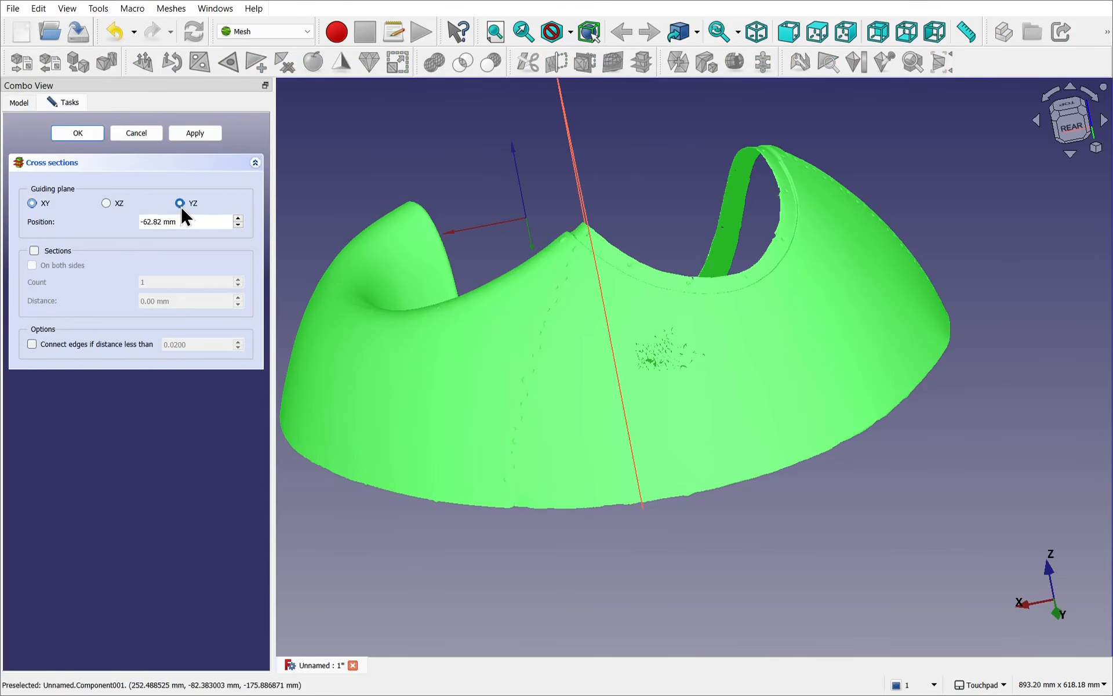
{"action": "left_click", "coordinate": [34, 251]}
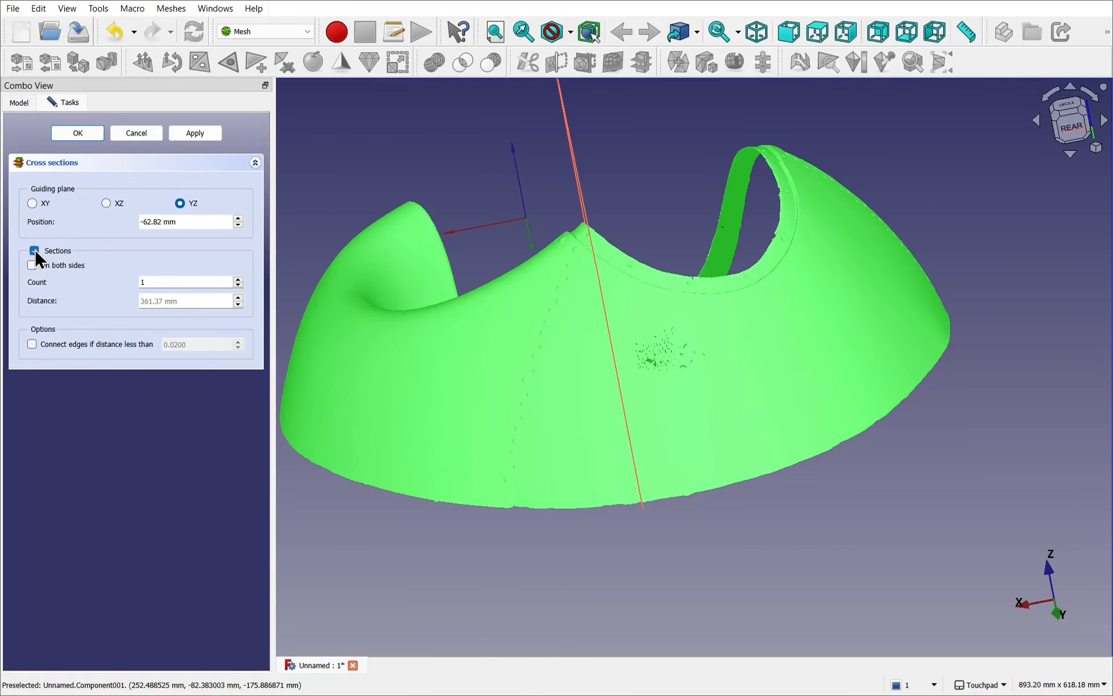
{"action": "left_click", "coordinate": [33, 265]}
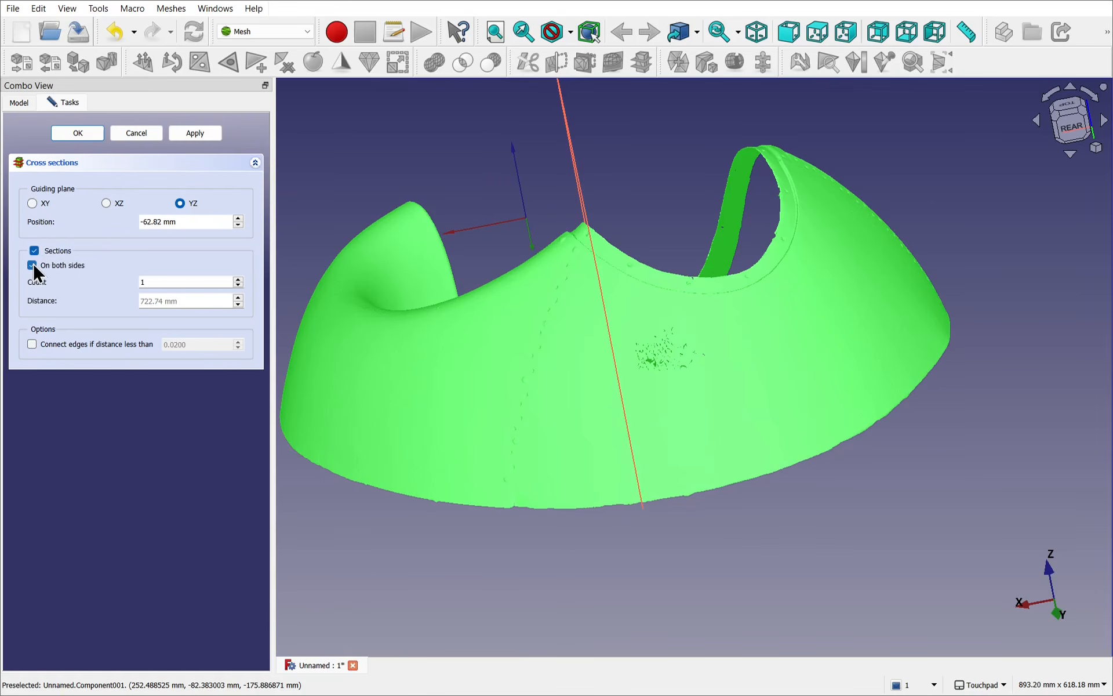
{"action": "left_click", "coordinate": [238, 279]}
{"action": "left_click", "coordinate": [238, 279]}
{"action": "left_click", "coordinate": [237, 280]}
{"action": "left_click", "coordinate": [237, 279]}
{"action": "left_click", "coordinate": [237, 280]}
{"action": "left_click", "coordinate": [238, 279]}
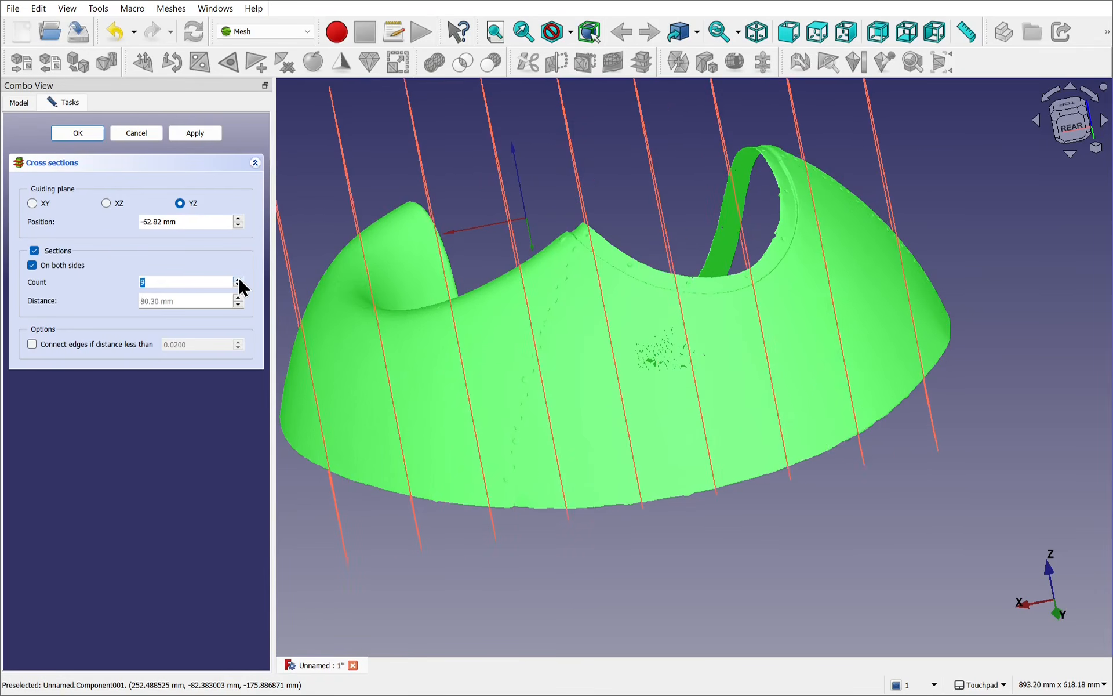
{"action": "left_click", "coordinate": [238, 279]}
{"action": "left_click", "coordinate": [238, 280]}
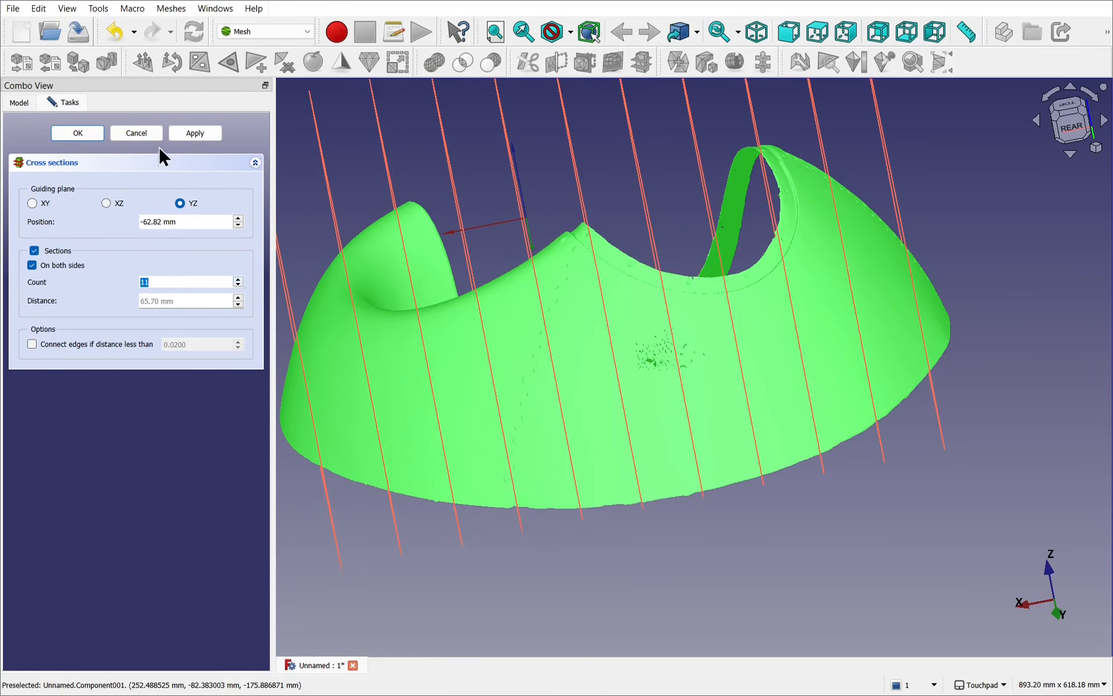
{"action": "left_click", "coordinate": [84, 137]}
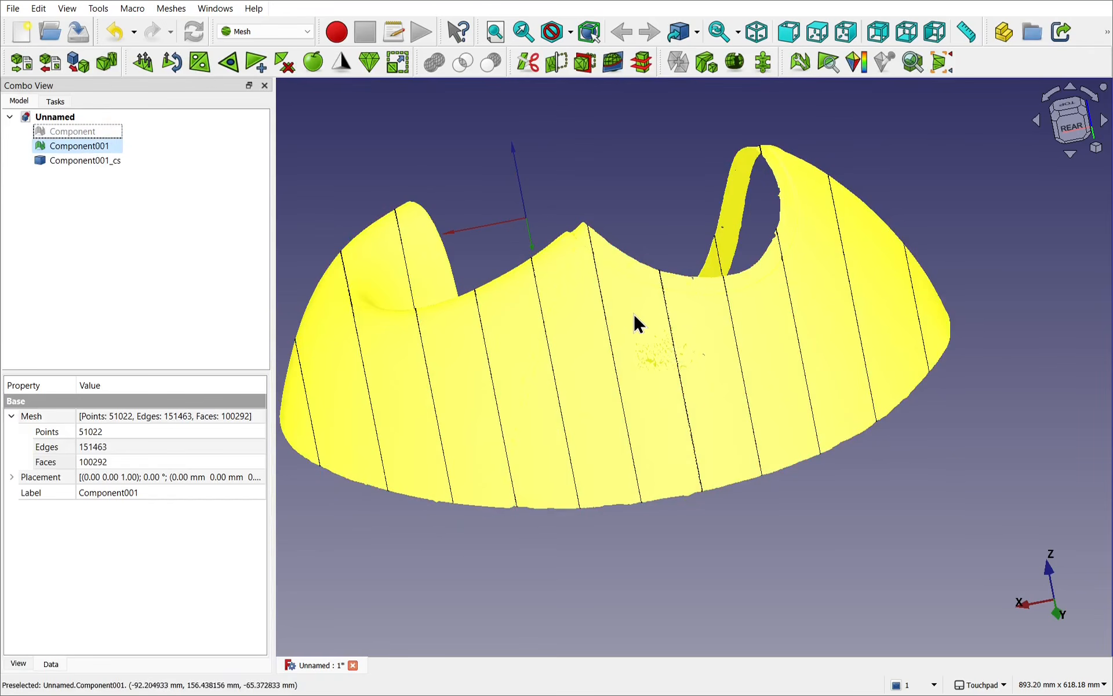
Step: Hide the Component001 mesh and examine its cross-section curves for doubled lines and stray loops, especially near the opening
{"action": "left_click", "coordinate": [634, 313]}
{"action": "key", "text": "space"}
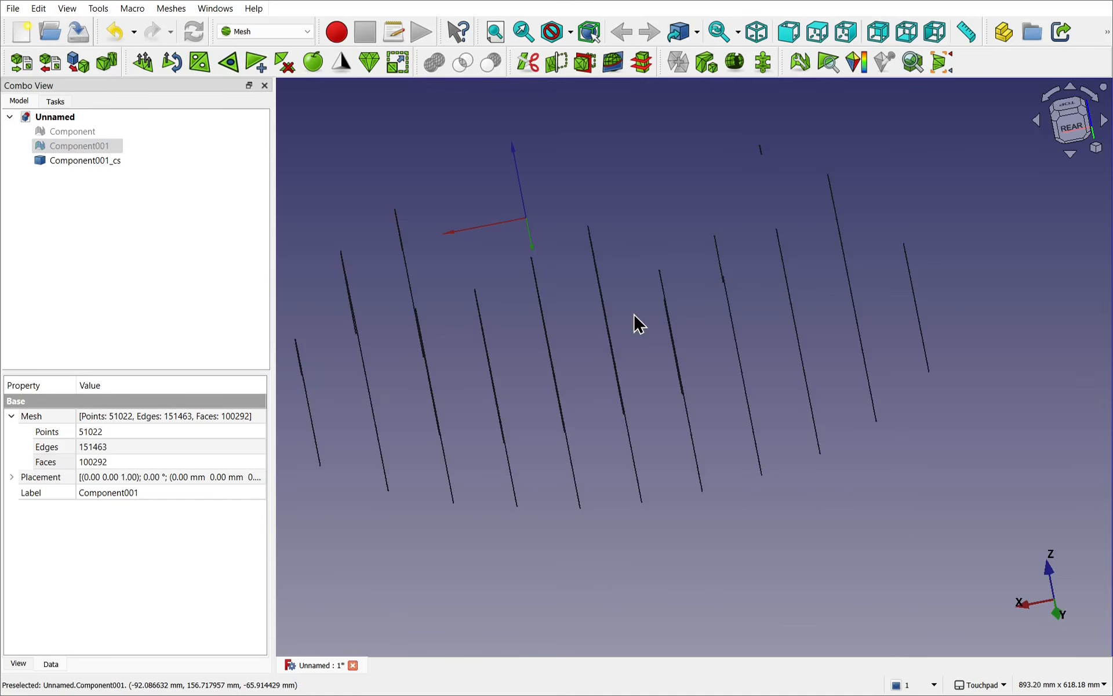
{"action": "left_click_drag", "start_coordinate": [634, 315], "coordinate": [695, 369], "text": "shift"}
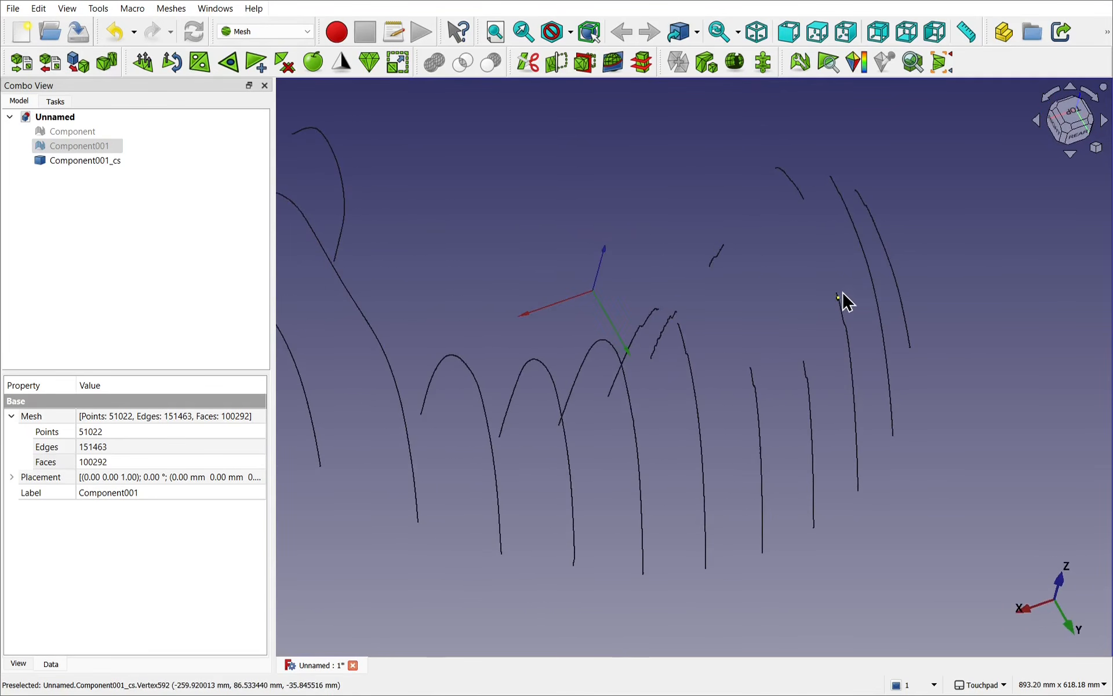
{"action": "scroll", "coordinate": [842, 301], "scroll_direction": "up", "scroll_amount": 8}
{"action": "left_click_drag", "start_coordinate": [849, 366], "coordinate": [962, 351], "text": "shift"}
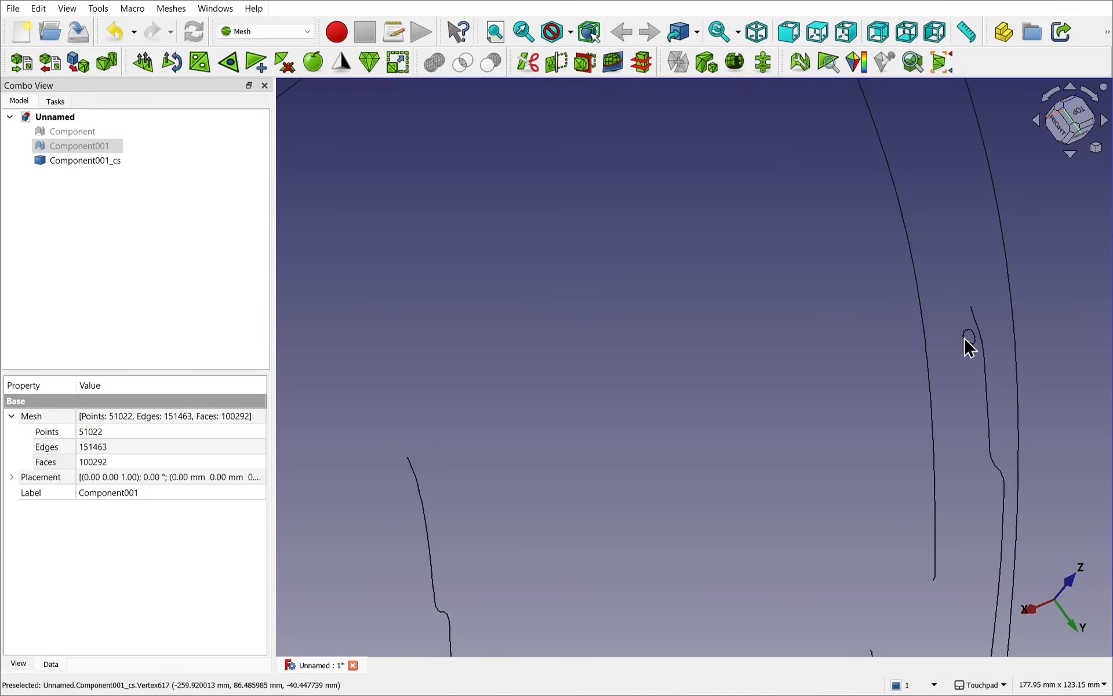
{"action": "scroll", "coordinate": [857, 377], "scroll_direction": "down", "scroll_amount": 1}
{"action": "scroll", "coordinate": [855, 375], "scroll_direction": "down", "scroll_amount": 6}
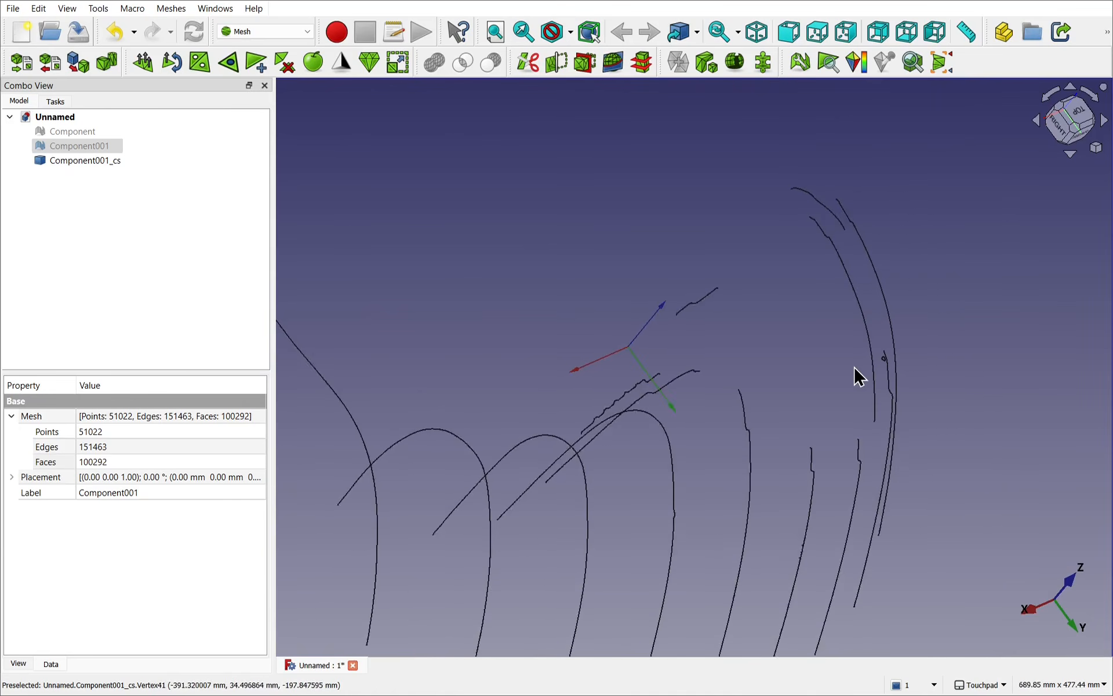
{"action": "left_click_drag", "start_coordinate": [855, 375], "coordinate": [609, 442], "text": "shift"}
{"action": "scroll", "coordinate": [609, 443], "scroll_direction": "down", "scroll_amount": 5}
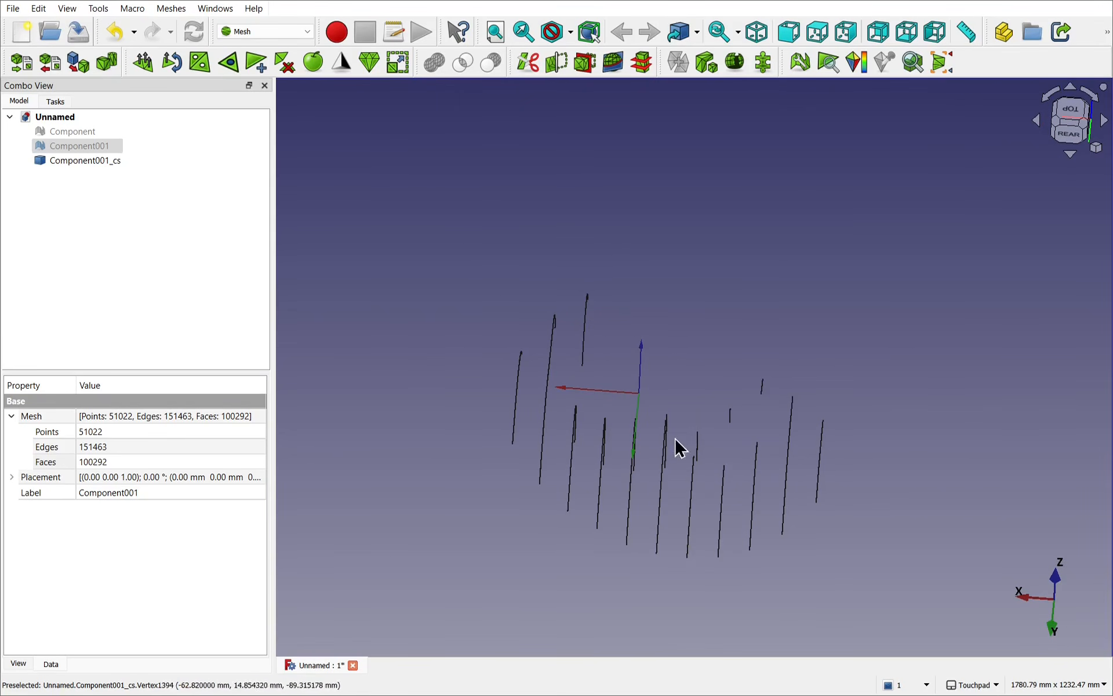
{"action": "left_click_drag", "start_coordinate": [727, 394], "coordinate": [772, 337], "text": "alt"}
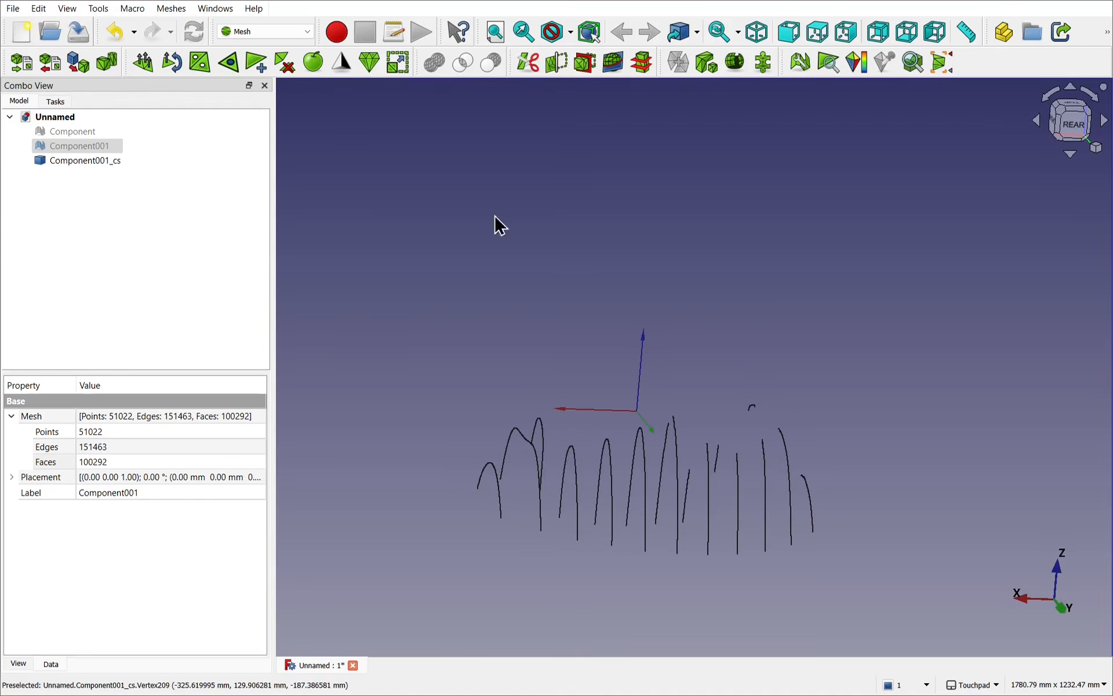
Step: Delete the Component001_cs cross sections and show the Component001 mesh again
{"action": "left_click", "coordinate": [85, 161]}
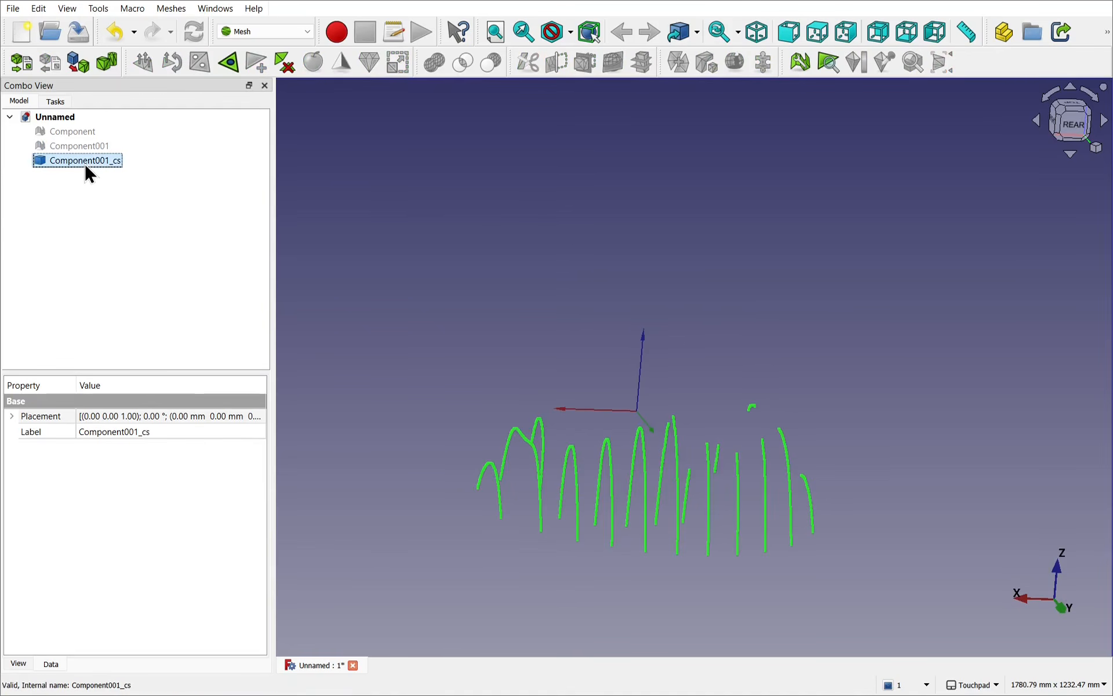
{"action": "key", "text": "Delete"}
{"action": "left_click", "coordinate": [63, 146]}
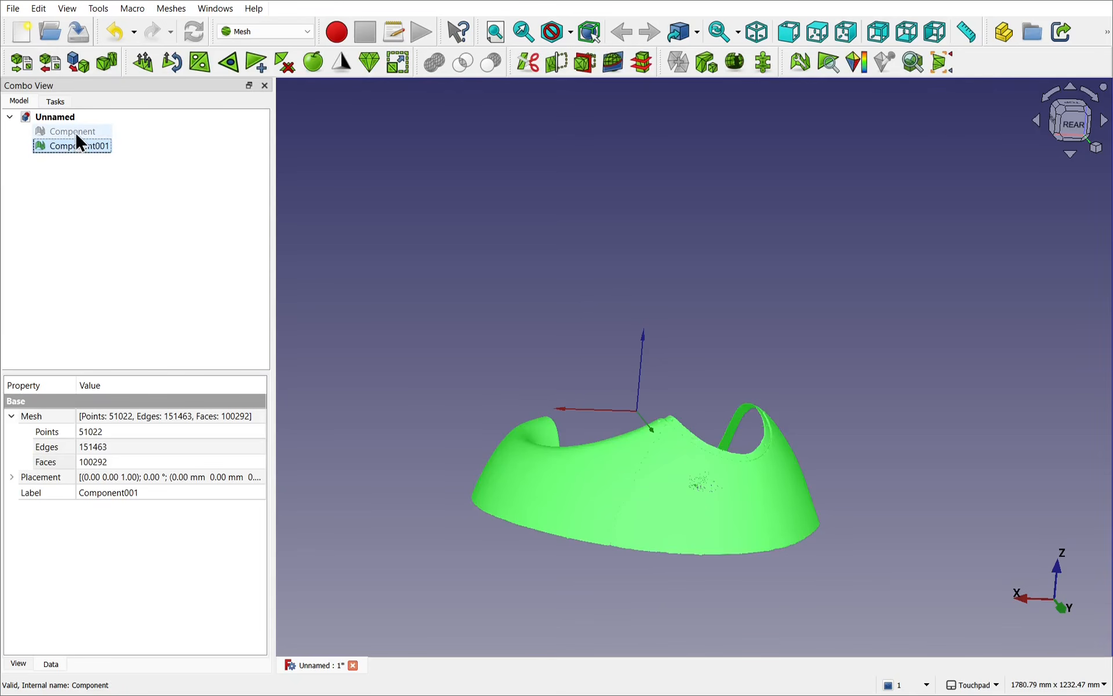
Step: Compare the Component and Component001 meshes and delete the original Component mesh
{"action": "left_click", "coordinate": [68, 132]}
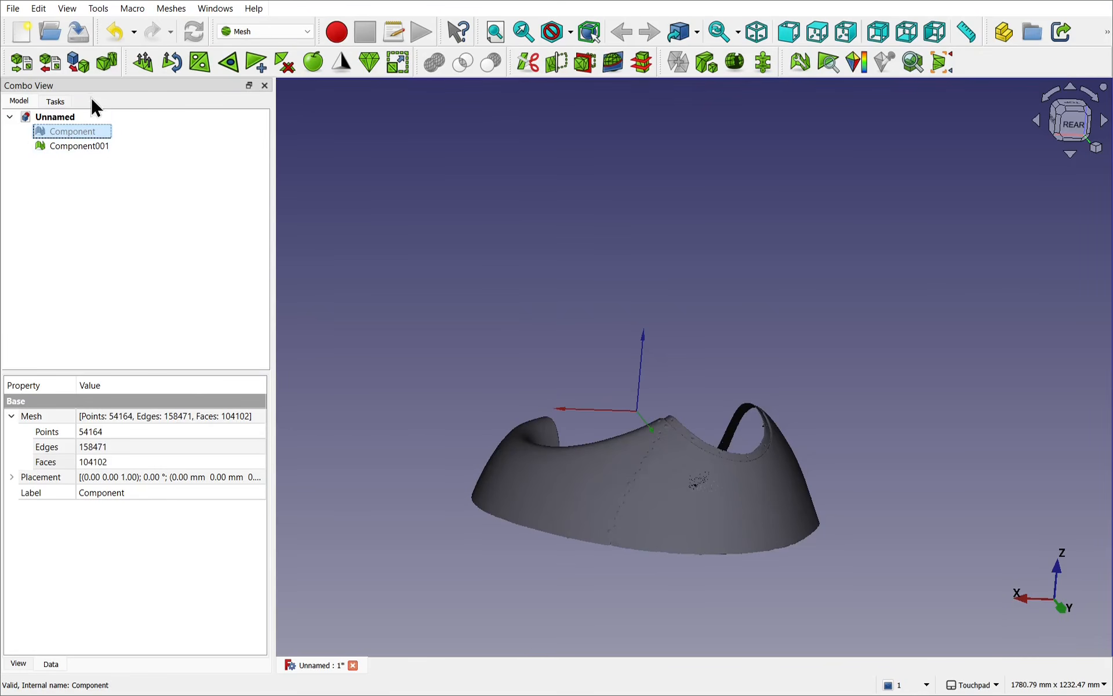
{"action": "left_click", "coordinate": [70, 145]}
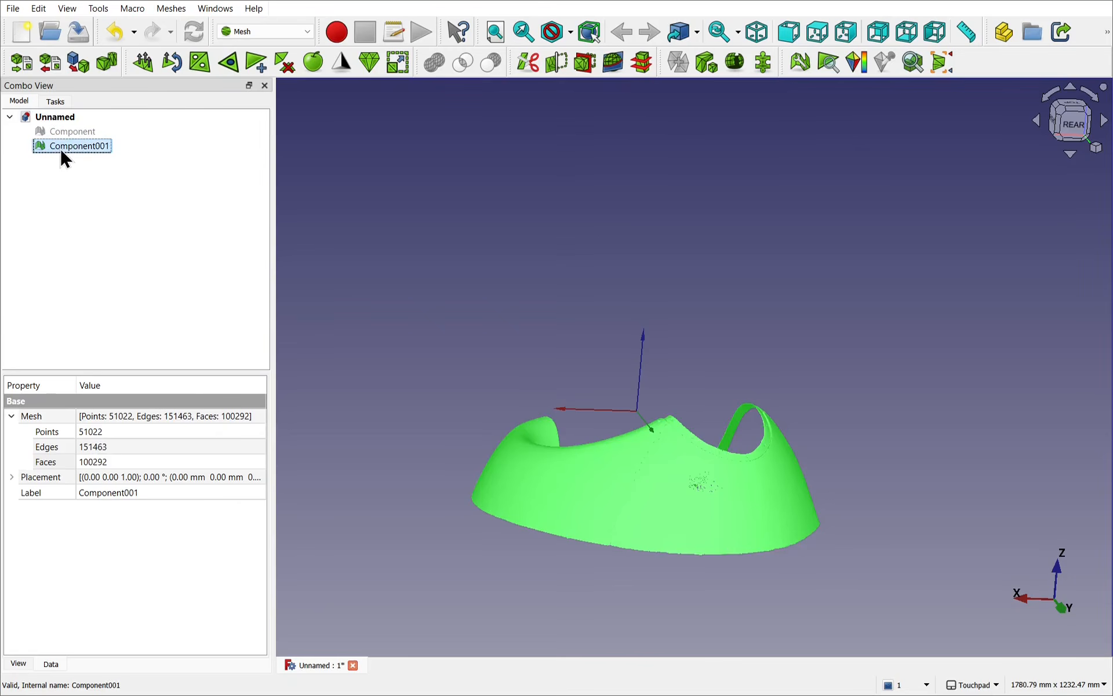
{"action": "left_click", "coordinate": [70, 133]}
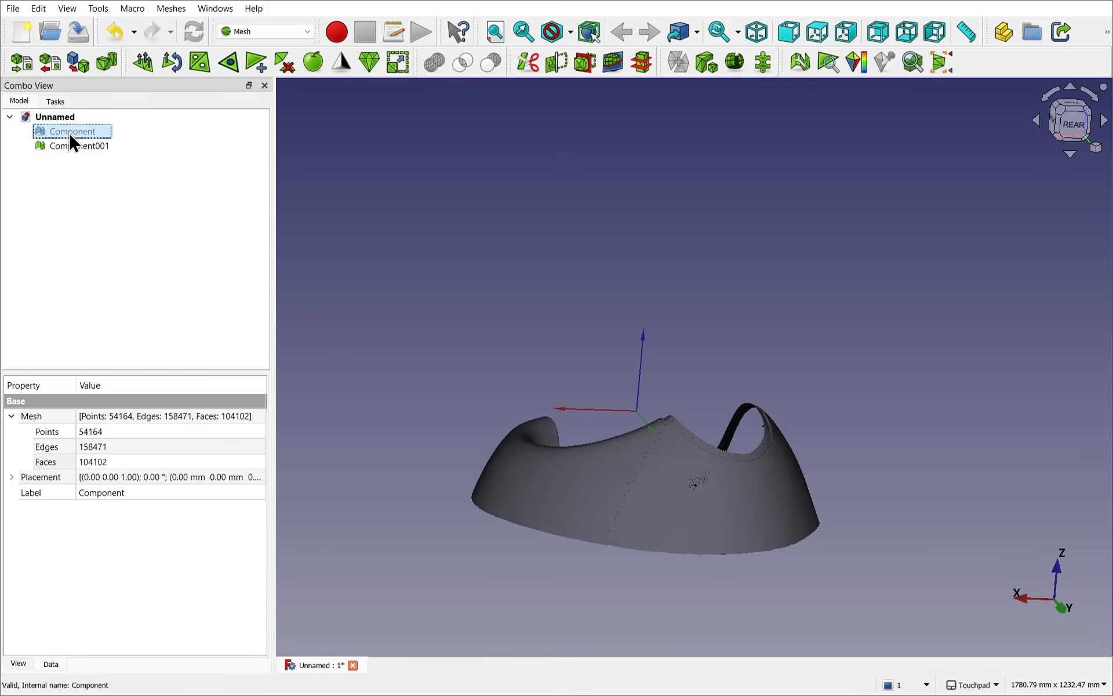
{"action": "key", "text": "Delete"}
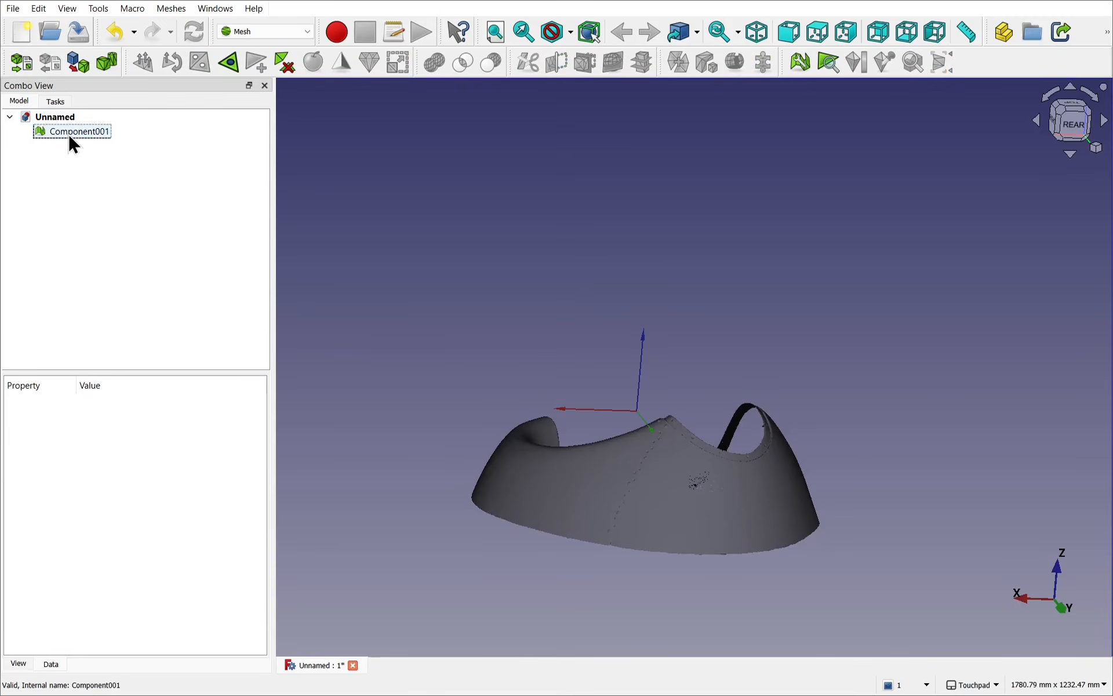
Step: Examine Component001's lower edge from the rear and switch to the Part workbench
{"action": "left_click", "coordinate": [68, 133]}
{"action": "left_click_drag", "start_coordinate": [828, 465], "coordinate": [907, 368], "text": "alt"}
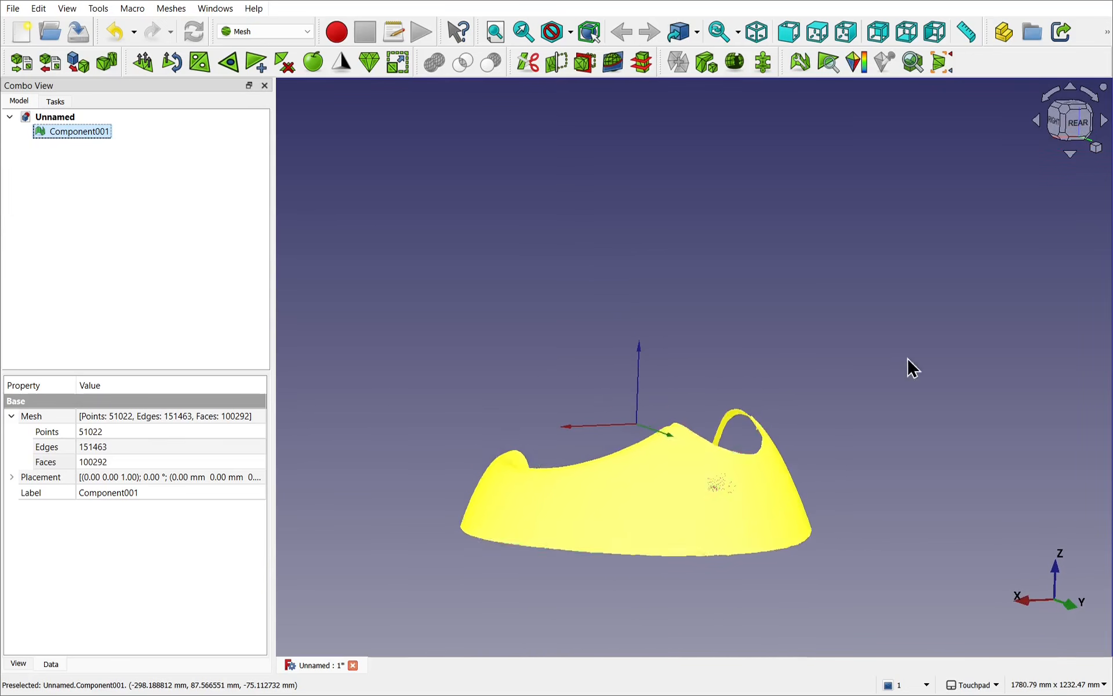
{"action": "left_click", "coordinate": [1072, 119]}
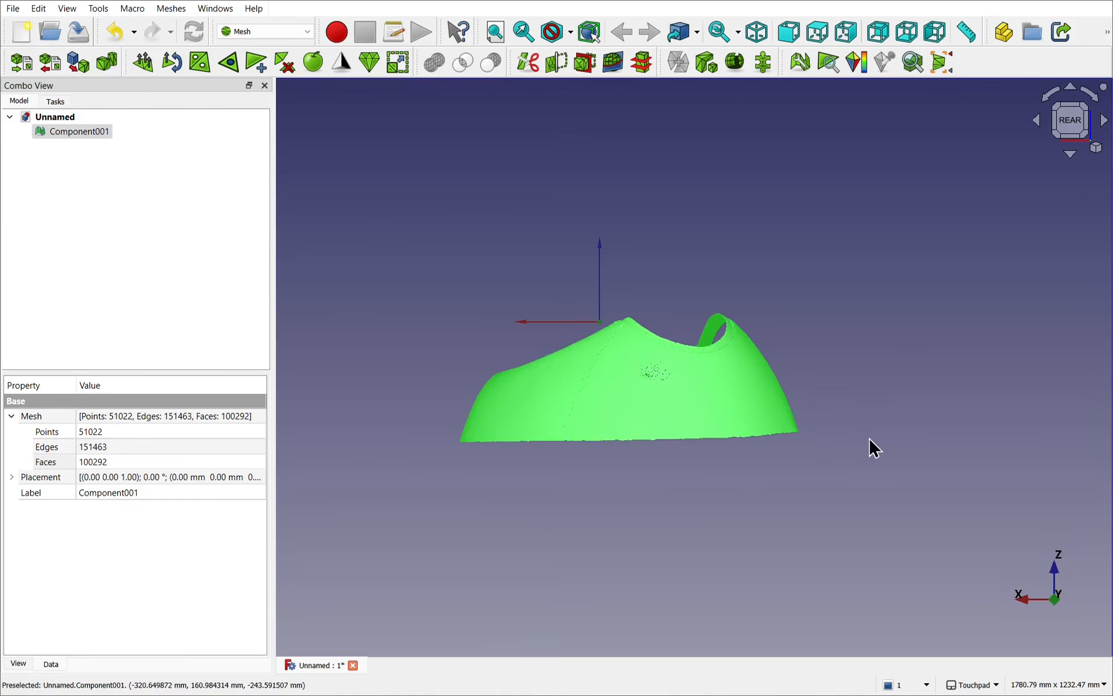
{"action": "left_click_drag", "start_coordinate": [740, 460], "coordinate": [781, 477], "text": "alt"}
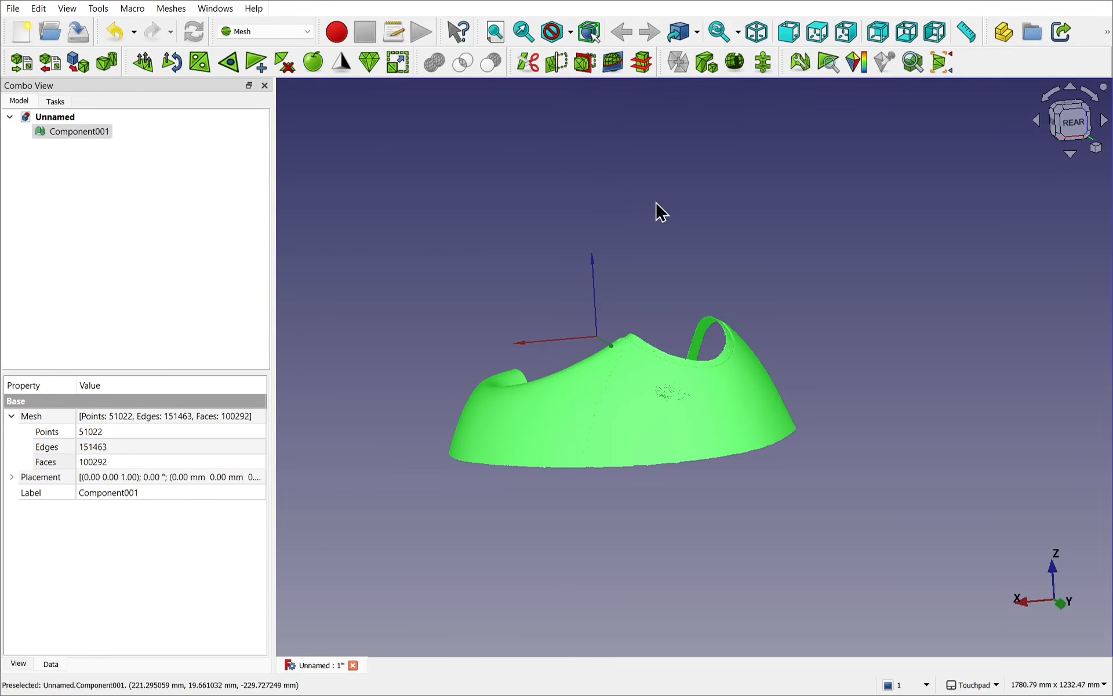
{"action": "left_click", "coordinate": [263, 34]}
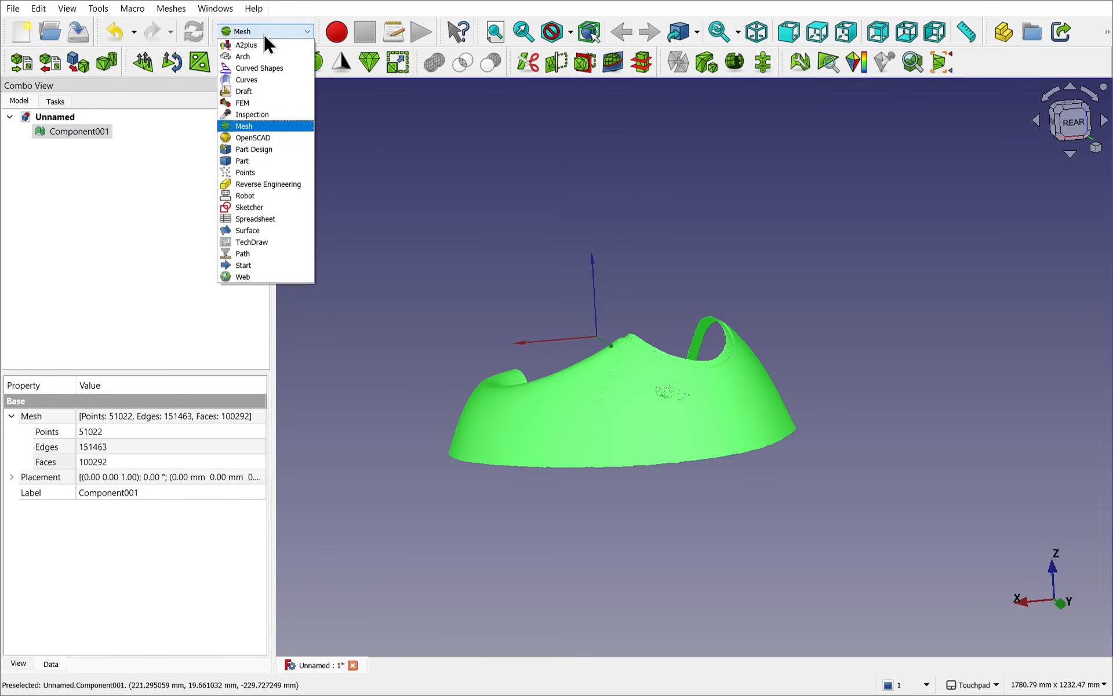
{"action": "left_click", "coordinate": [276, 162]}
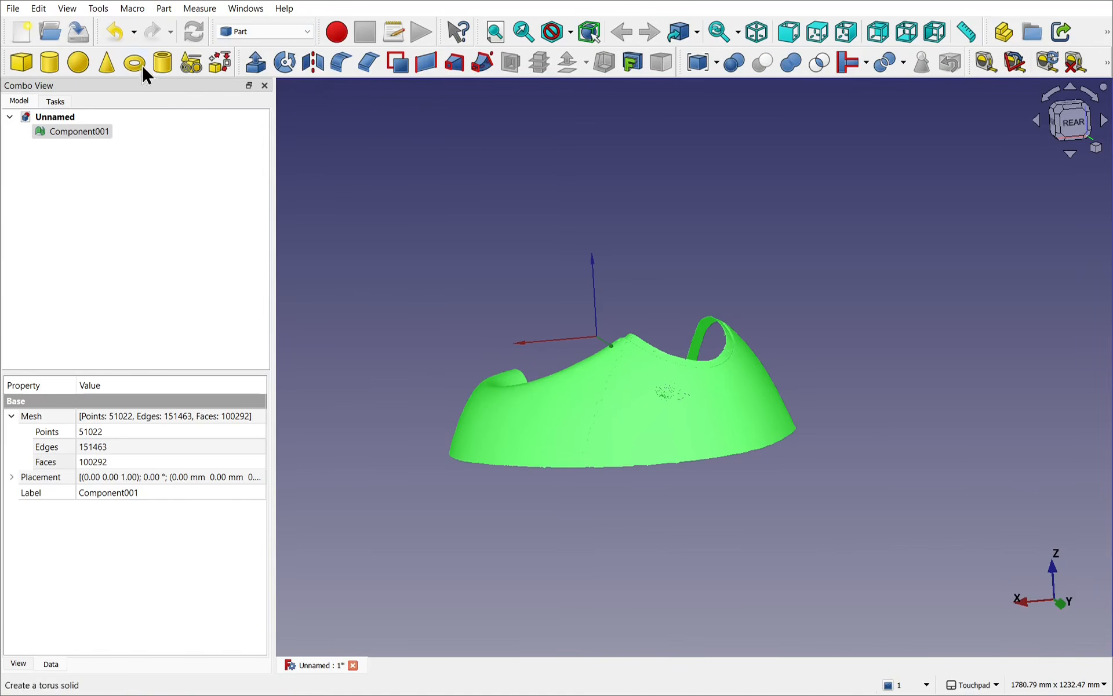
{"action": "left_click", "coordinate": [163, 8]}
{"action": "left_click", "coordinate": [221, 104]}
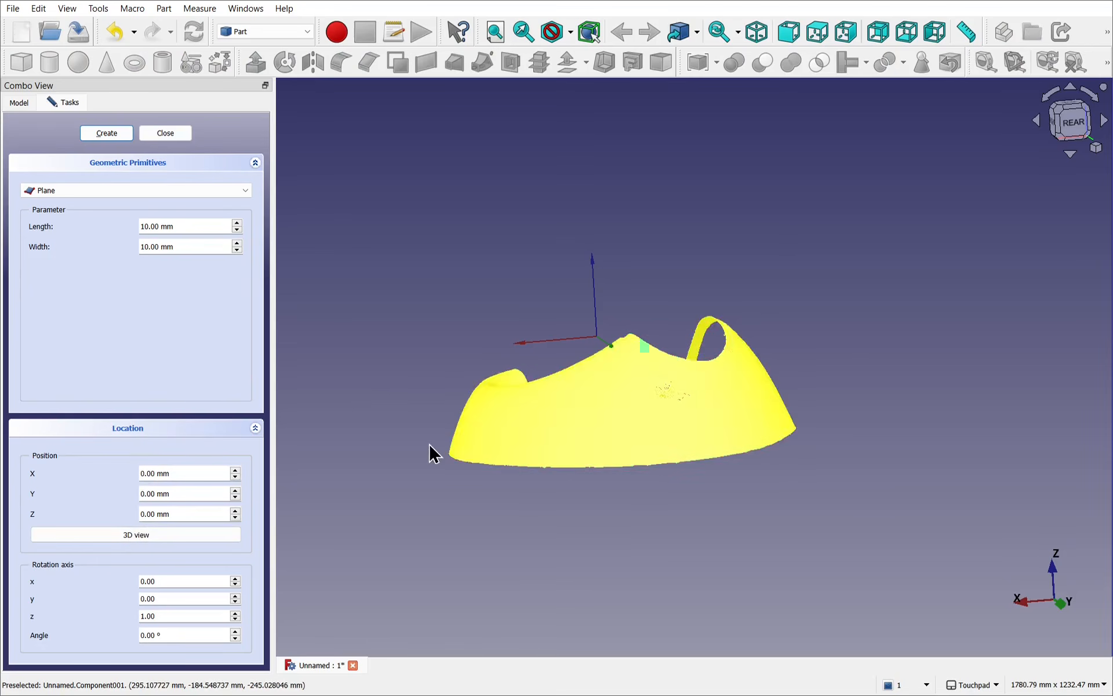
{"action": "left_click", "coordinate": [165, 133]}
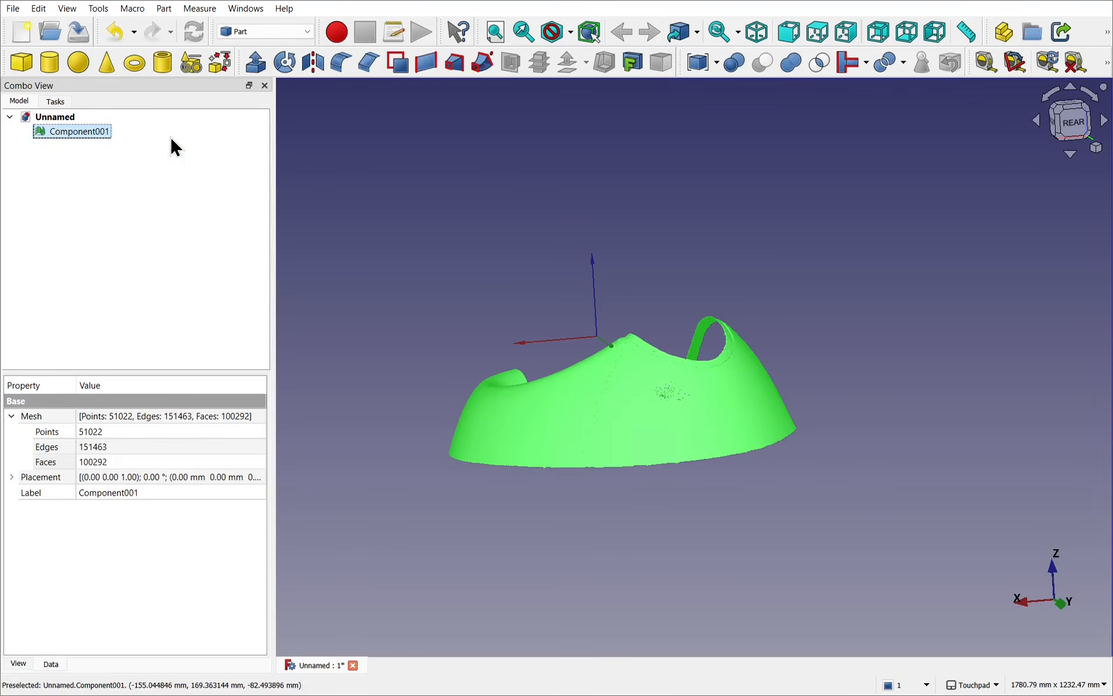
Step: Measure the distance between the two ends of Component001's lower edge, and delete the measurement
{"action": "left_click", "coordinate": [961, 37]}
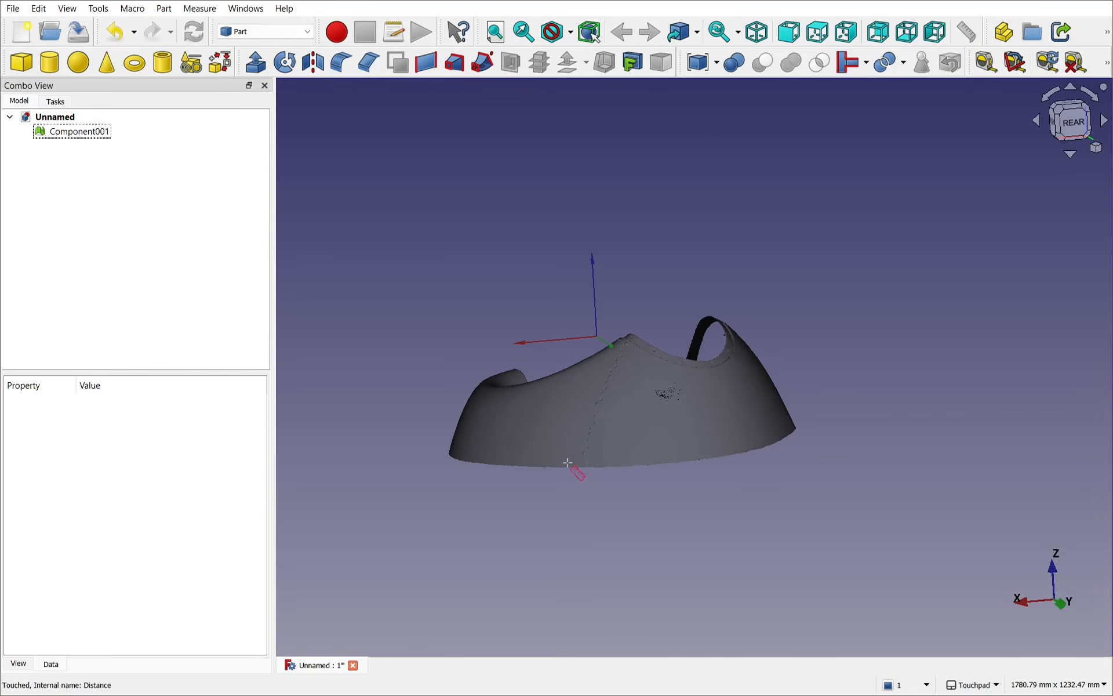
{"action": "left_click", "coordinate": [451, 454]}
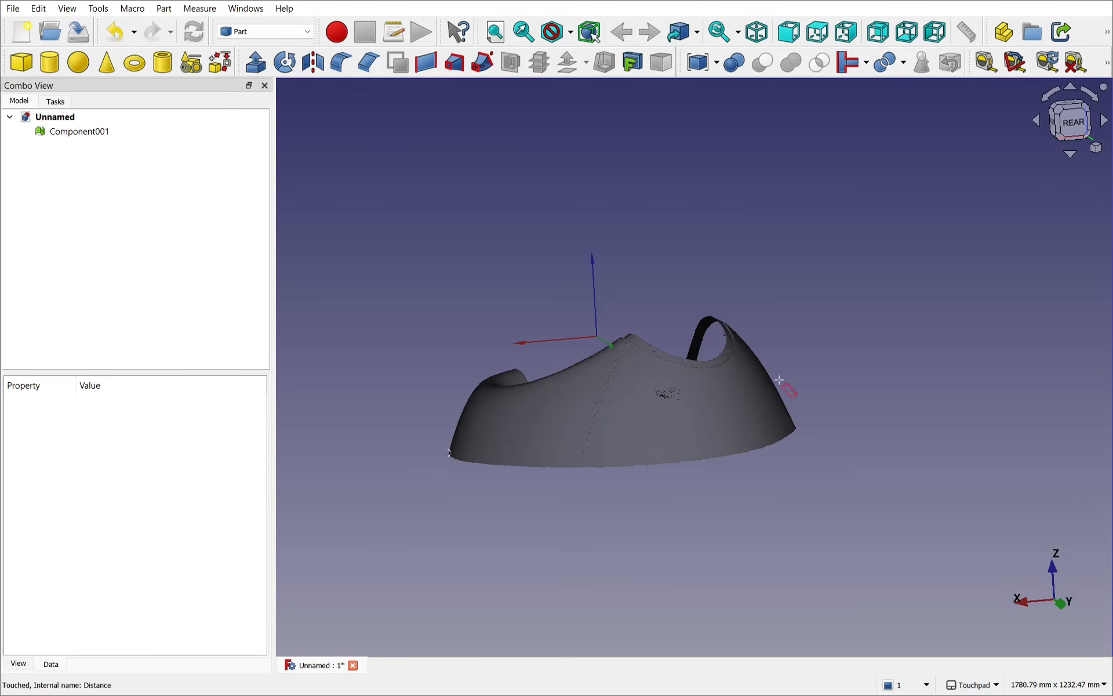
{"action": "left_click", "coordinate": [792, 427]}
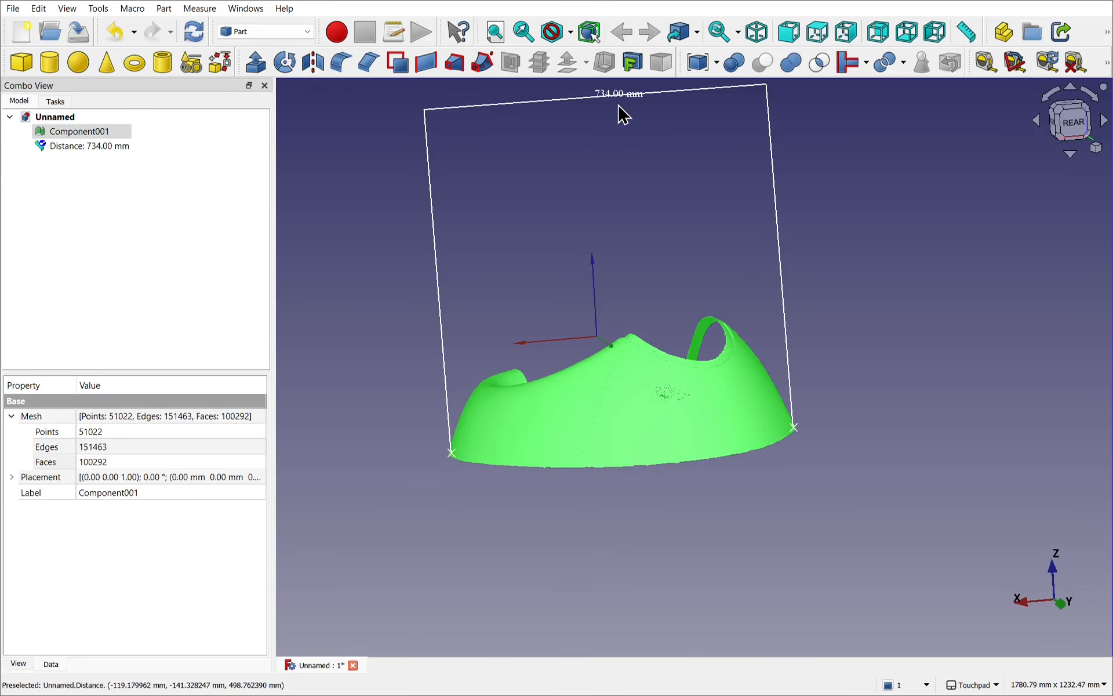
{"action": "left_click", "coordinate": [117, 147]}
{"action": "key", "text": "Delete"}
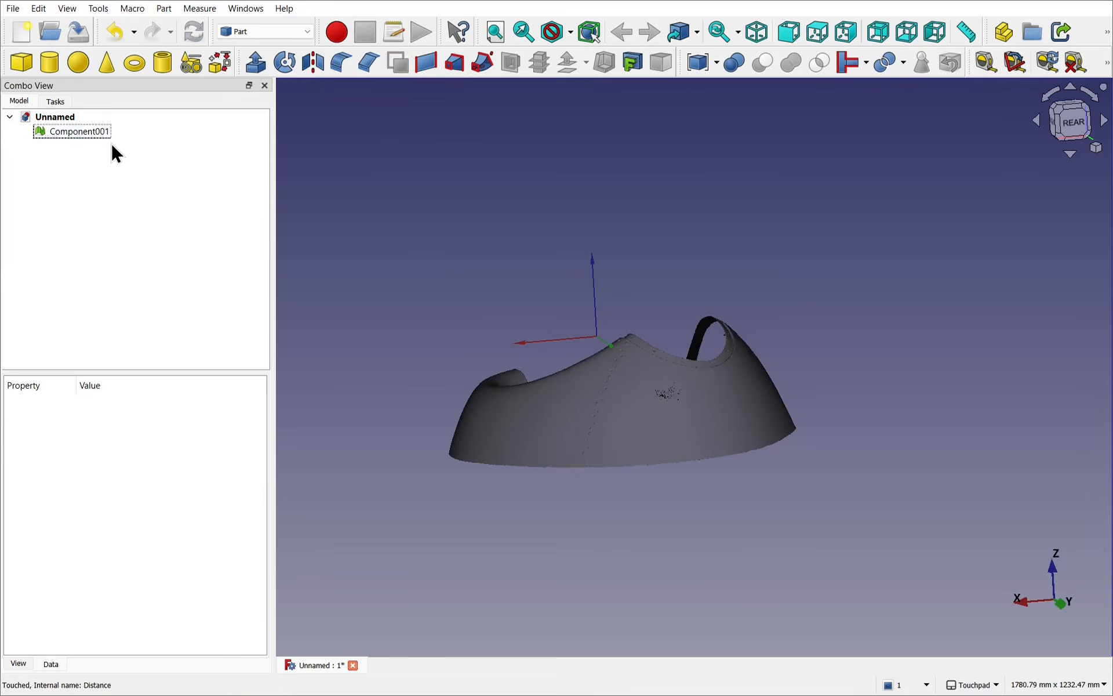
Step: Create a plane primitive with a length and width of 800 mm at the origin
{"action": "left_click", "coordinate": [166, 9]}
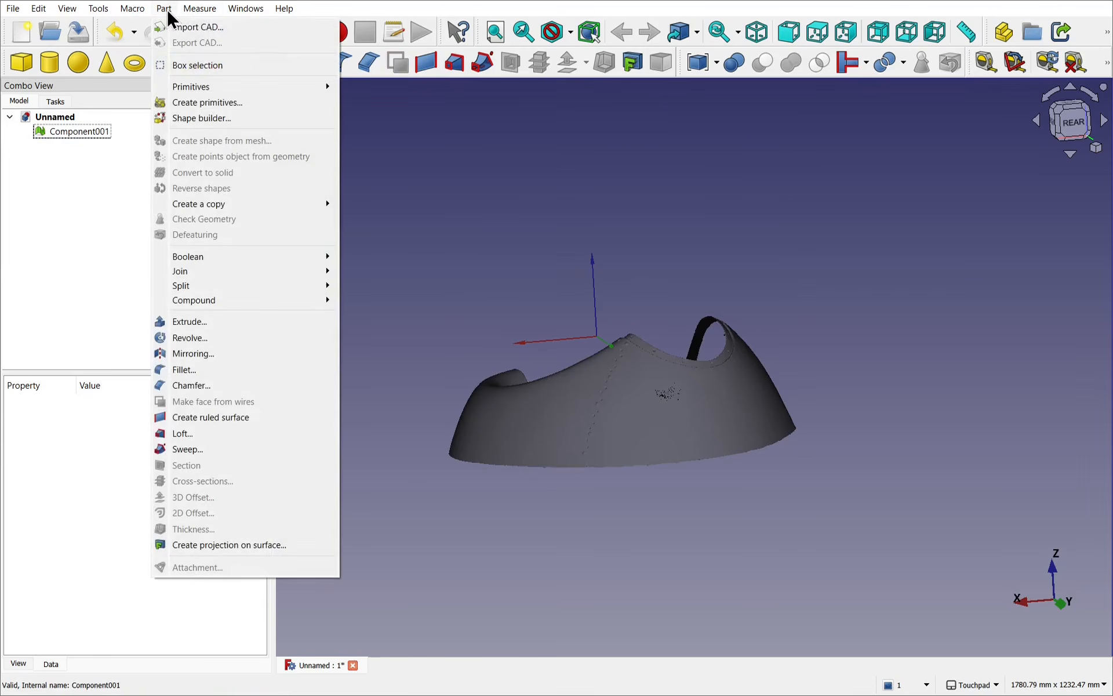
{"action": "left_click", "coordinate": [210, 104]}
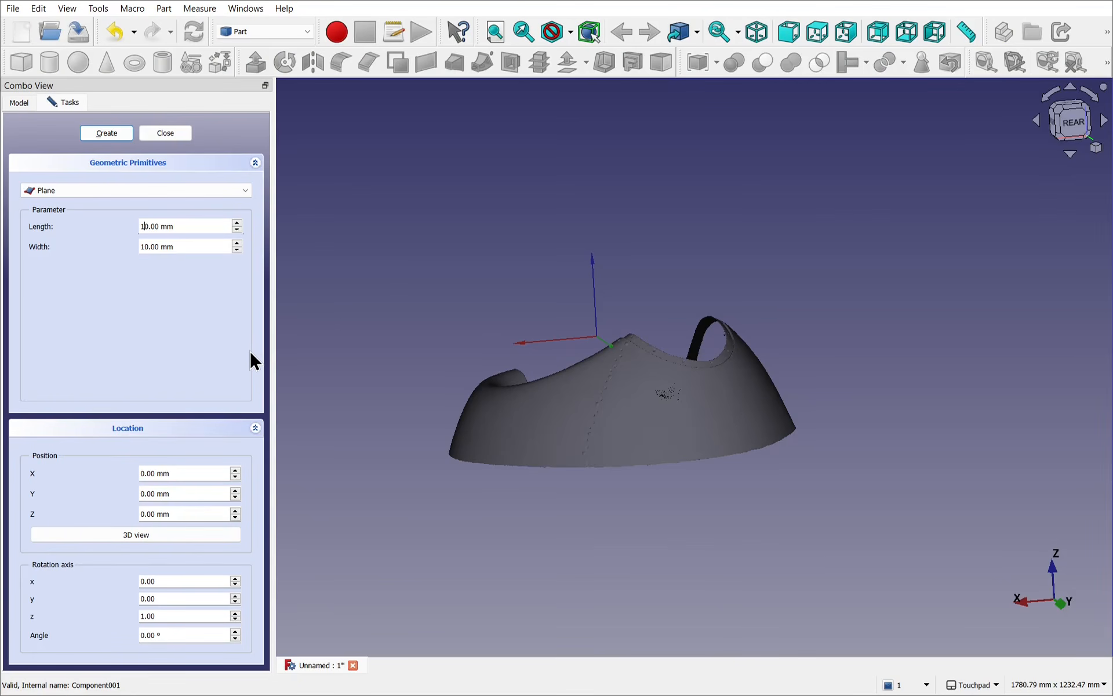
{"action": "key", "text": "BackSpace"}
{"action": "type", "text": "80"}
{"action": "key", "text": "Tab"}
{"action": "type", "text": "800"}
{"action": "left_click", "coordinate": [110, 136]}
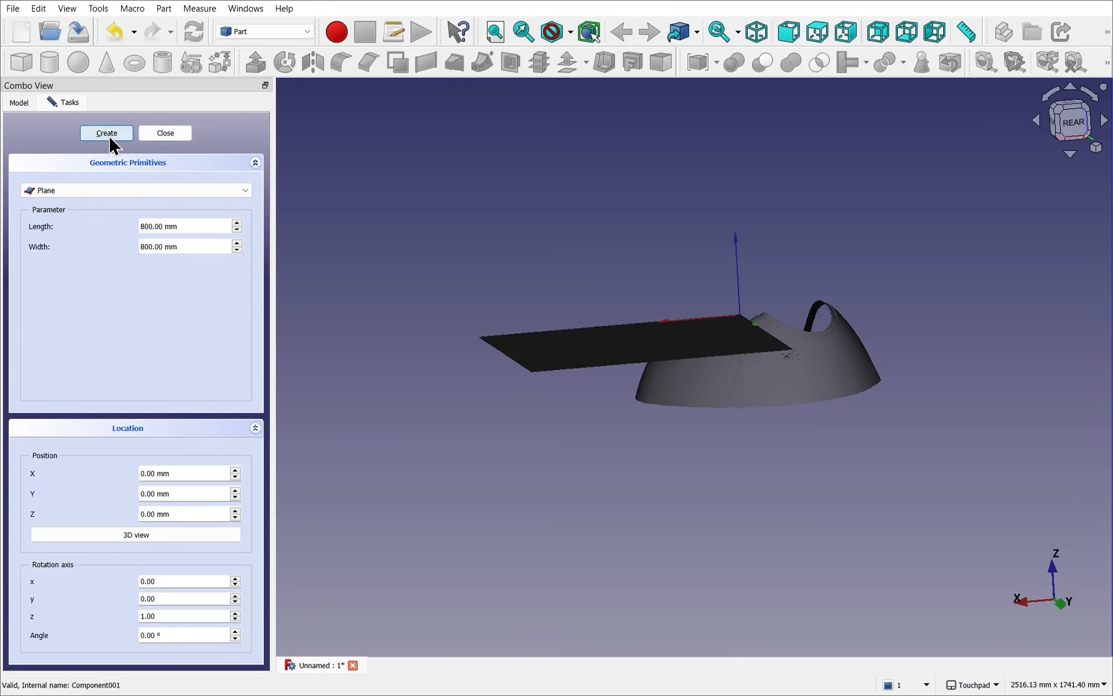
{"action": "left_click", "coordinate": [178, 137]}
Step: Transform the plane to cover Component001, moving it -361 mm and a further -104 mm along Y and -443 mm along X
{"action": "left_click_drag", "start_coordinate": [906, 307], "coordinate": [807, 404], "text": "alt"}
{"action": "left_click", "coordinate": [670, 217]}
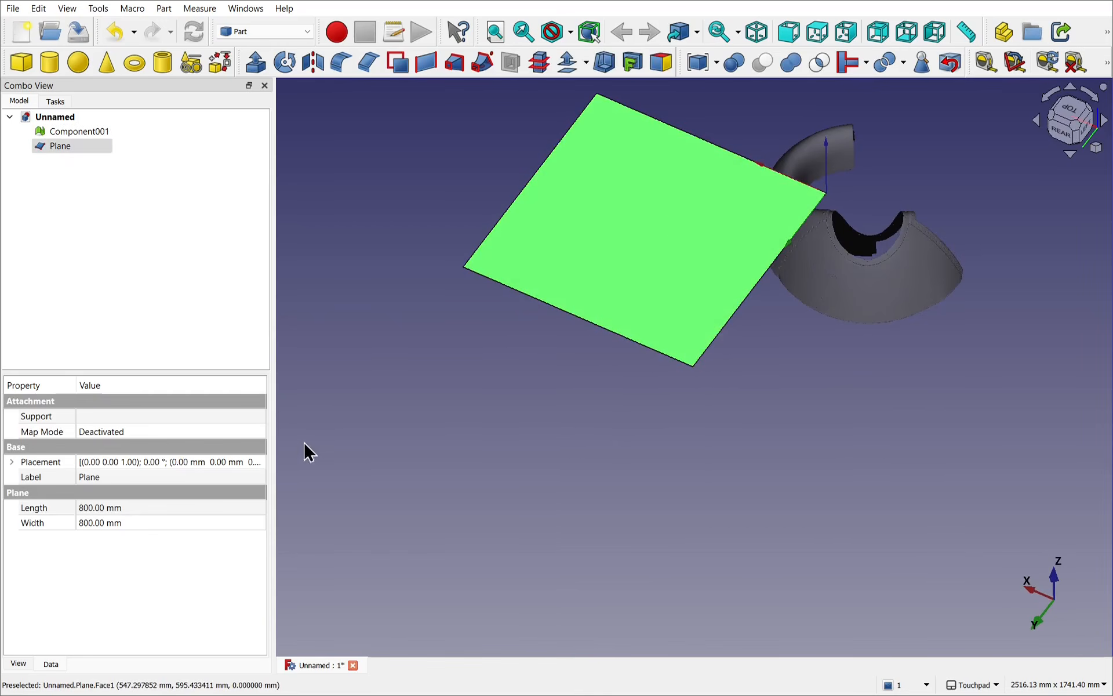
{"action": "left_click_drag", "start_coordinate": [780, 275], "coordinate": [655, 429], "text": "shift"}
{"action": "right_click", "coordinate": [66, 147]}
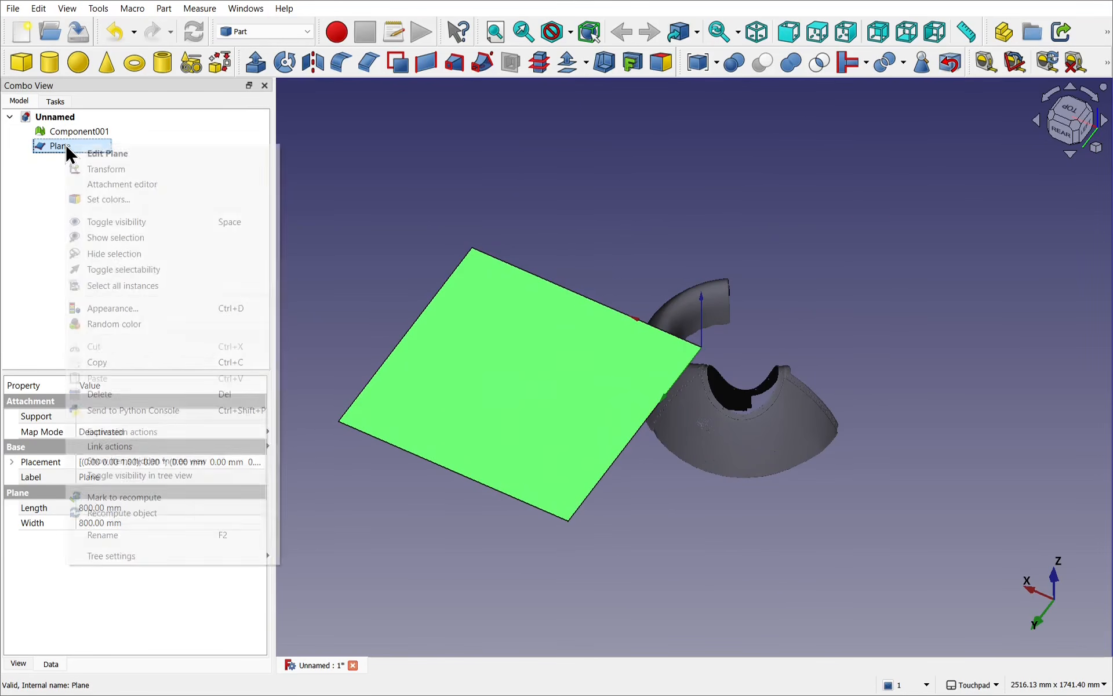
{"action": "left_click", "coordinate": [104, 170]}
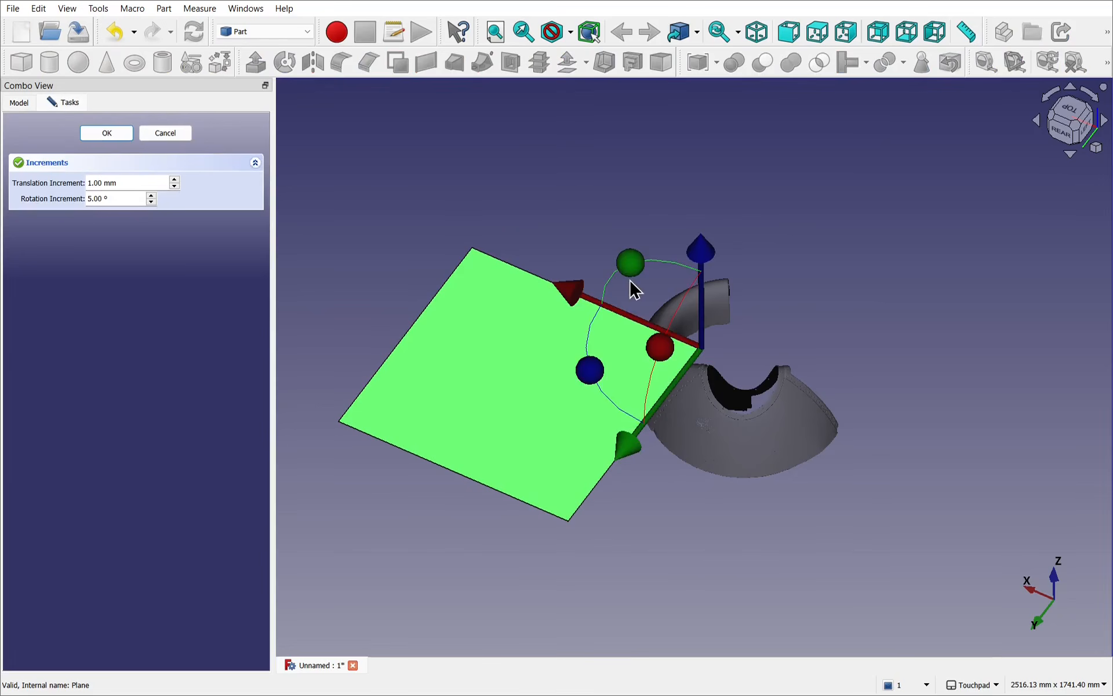
{"action": "left_click_drag", "start_coordinate": [625, 464], "coordinate": [692, 376]}
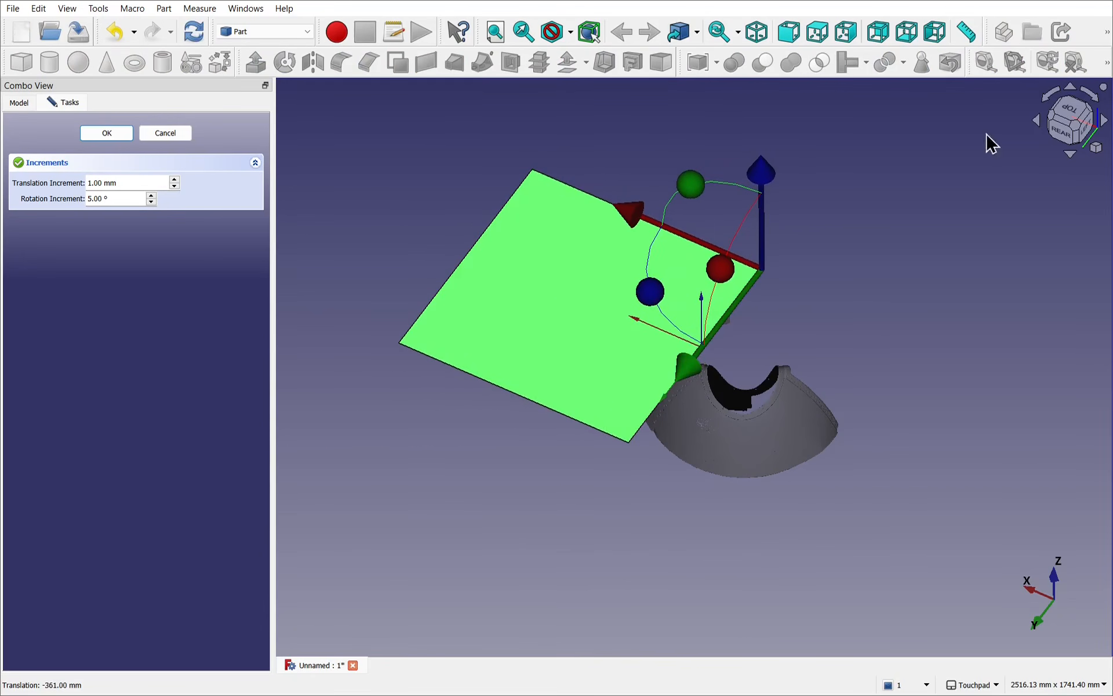
{"action": "left_click", "coordinate": [1072, 120]}
{"action": "left_click_drag", "start_coordinate": [499, 176], "coordinate": [648, 170]}
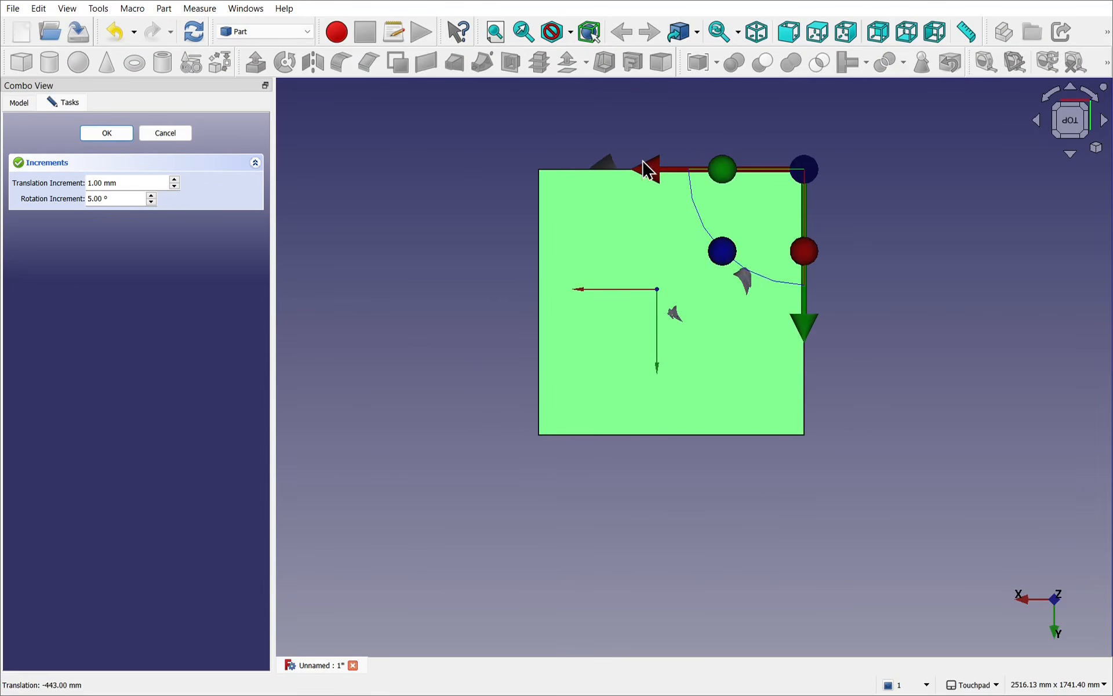
{"action": "left_click_drag", "start_coordinate": [800, 343], "coordinate": [803, 302]}
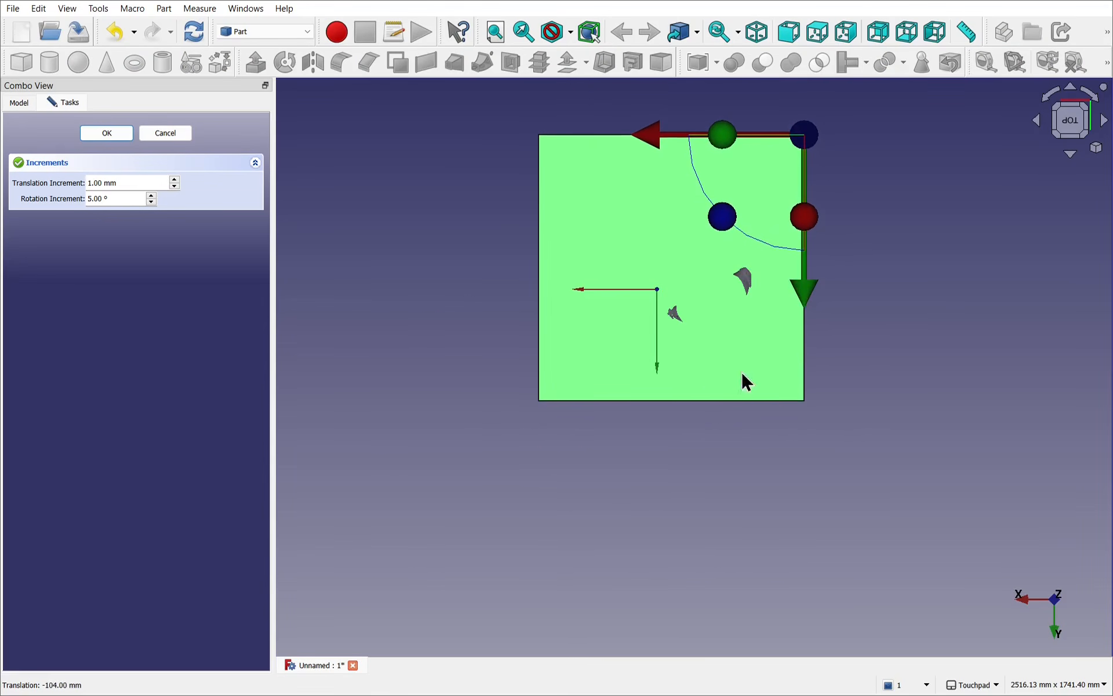
Step: Lower the plane by 230 mm along Z and a further 1 mm, close to Component001's lower edge
{"action": "key", "text": "alt"}
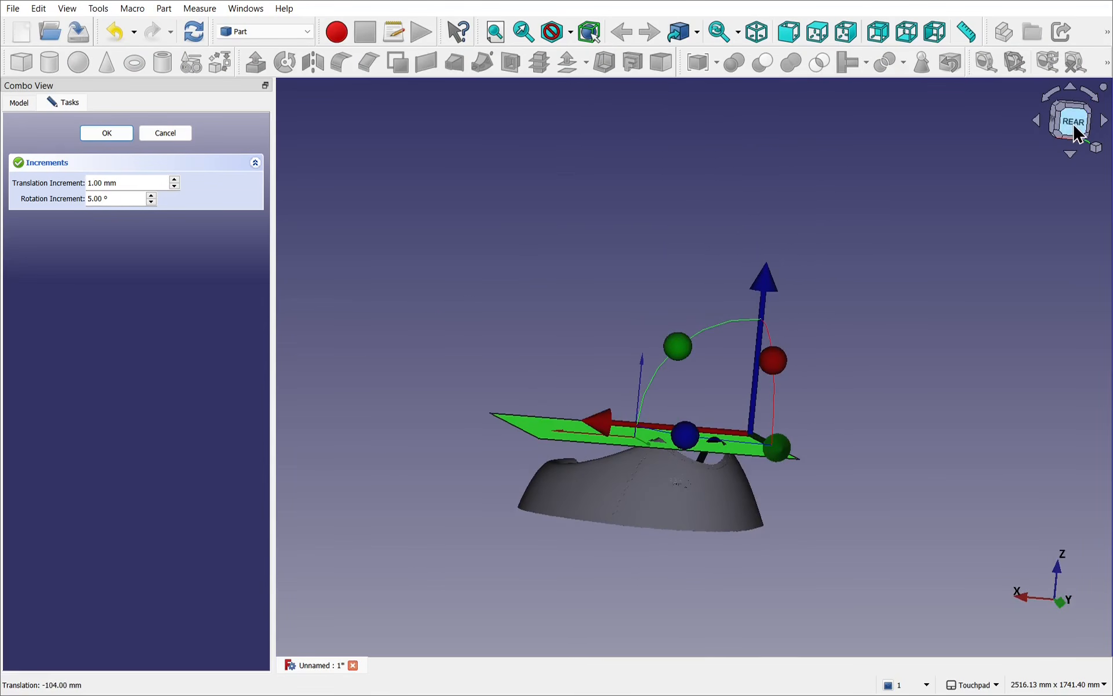
{"action": "left_click", "coordinate": [1077, 131]}
{"action": "left_click_drag", "start_coordinate": [810, 298], "coordinate": [819, 378]}
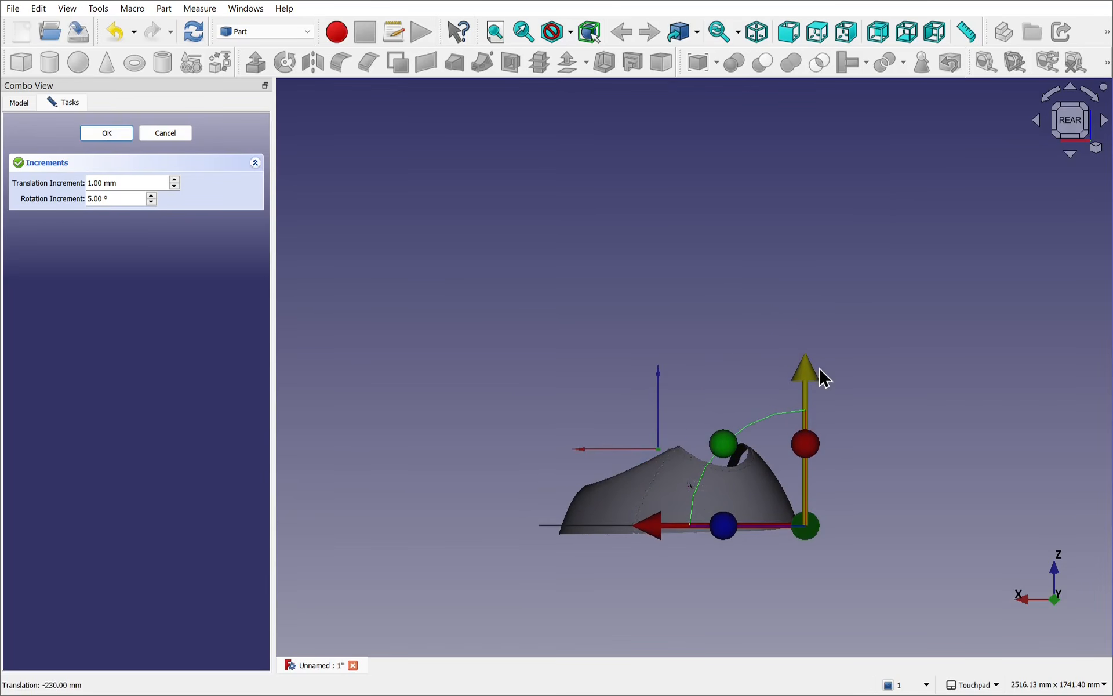
{"action": "scroll", "coordinate": [722, 525], "scroll_direction": "up", "scroll_amount": 5}
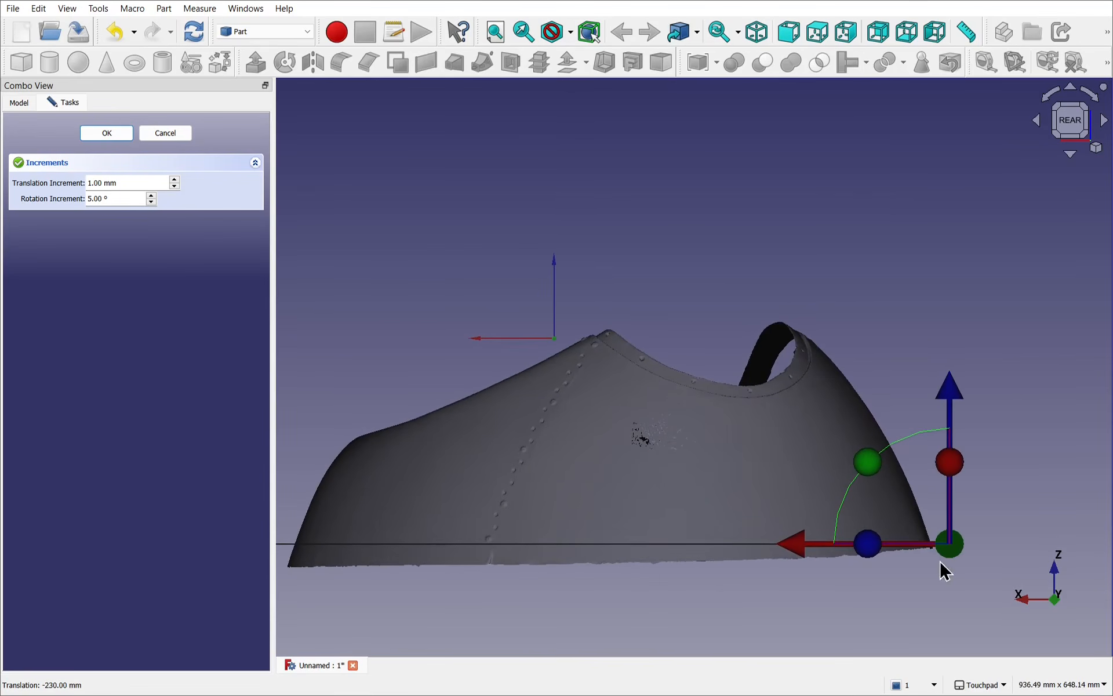
{"action": "scroll", "coordinate": [948, 557], "scroll_direction": "up", "scroll_amount": 10}
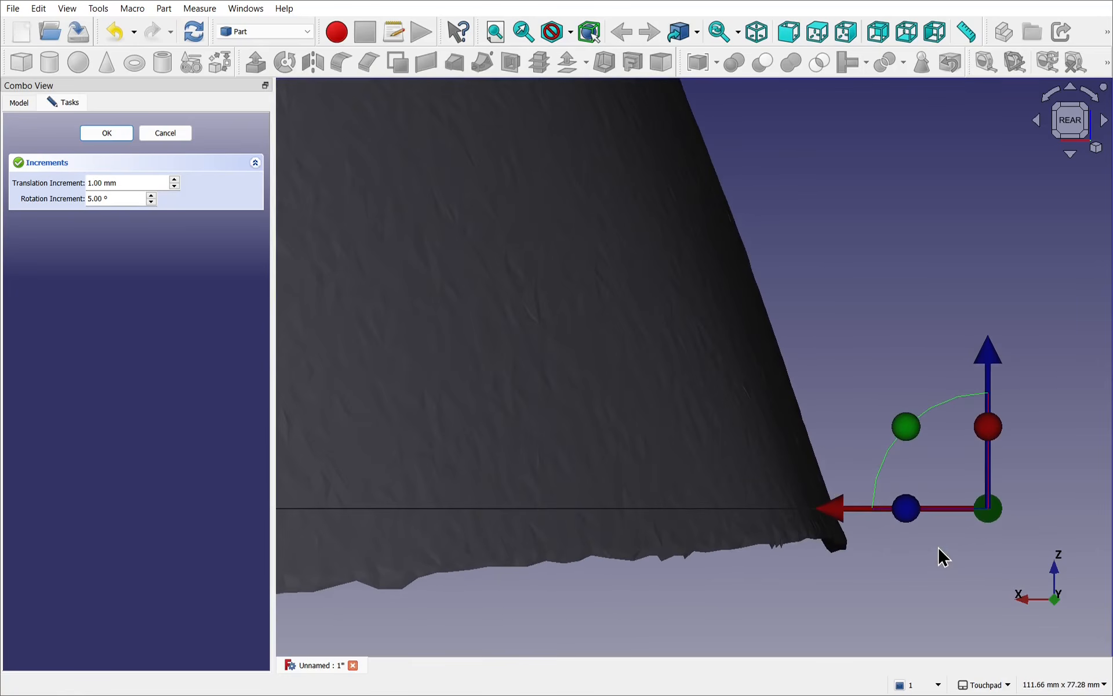
{"action": "left_click_drag", "start_coordinate": [989, 360], "coordinate": [989, 368]}
{"action": "scroll", "coordinate": [736, 432], "scroll_direction": "down", "scroll_amount": 6}
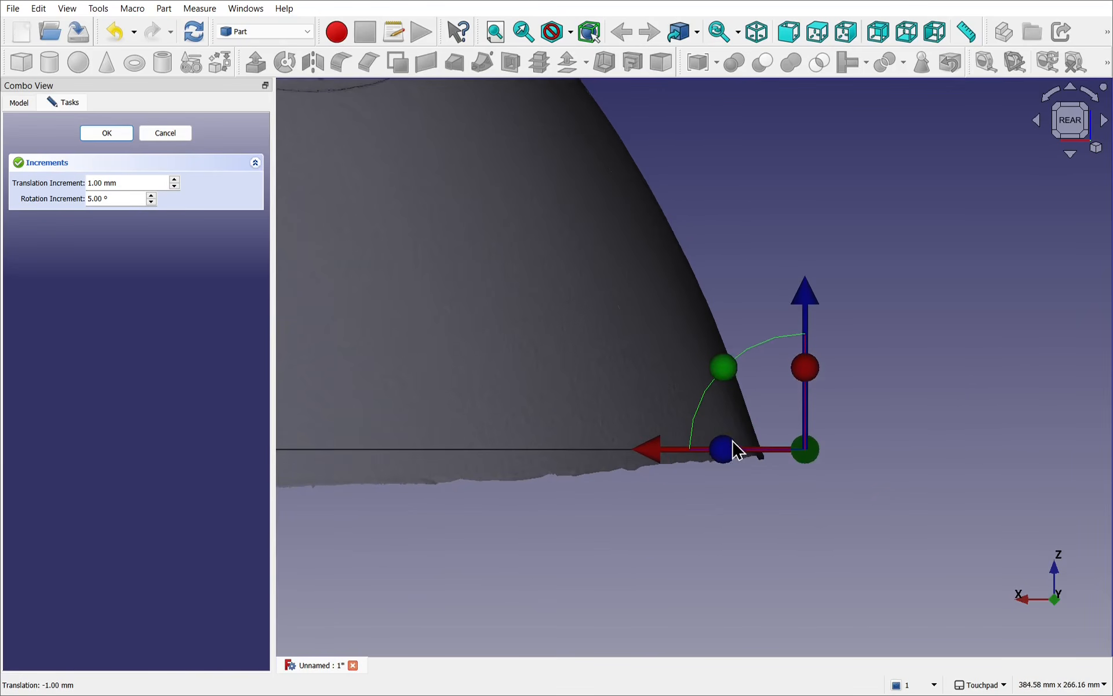
Step: Compare the plane with Component001's lower edge from the right side and lower it by 14 mm
{"action": "middle_click_drag", "start_coordinate": [538, 398], "coordinate": [781, 366], "text": "shift"}
{"action": "scroll", "coordinate": [780, 366], "scroll_direction": "down", "scroll_amount": 4}
{"action": "mouse_move", "coordinate": [537, 371]}
{"action": "middle_mouse_down", "text": "alt"}
{"action": "mouse_move", "coordinate": [769, 356]}
{"action": "mouse_move", "coordinate": [500, 390]}
{"action": "mouse_move", "coordinate": [530, 405]}
{"action": "mouse_move", "coordinate": [545, 388]}
{"action": "middle_mouse_up", "text": "alt"}
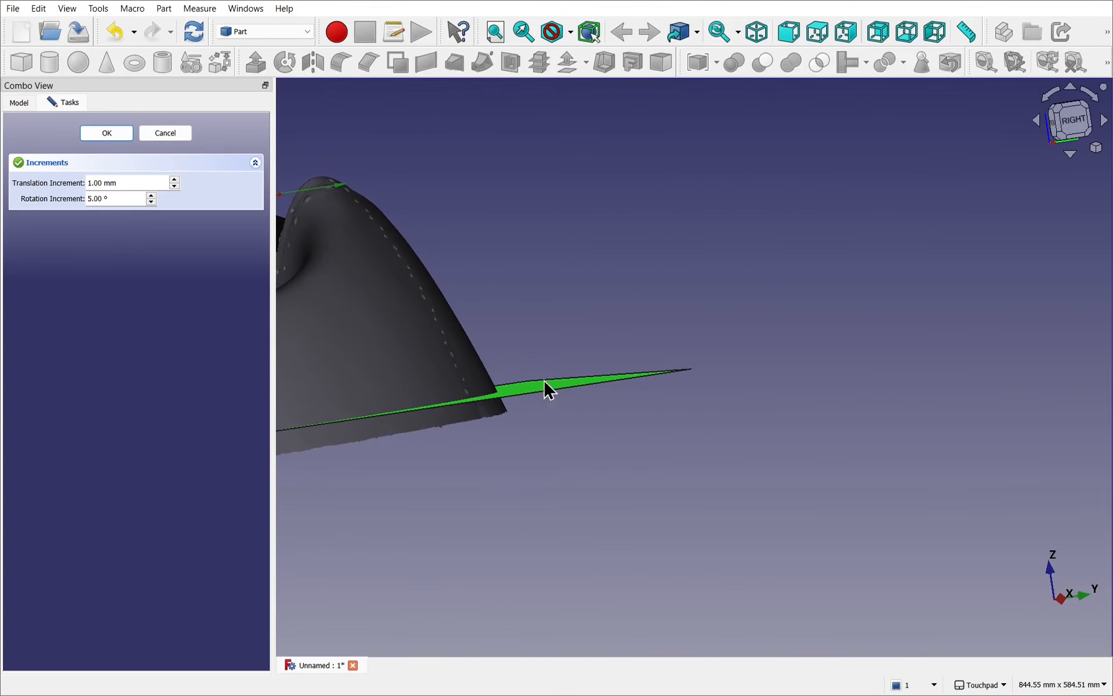
{"action": "left_click", "coordinate": [1073, 123]}
{"action": "middle_click_drag", "start_coordinate": [681, 325], "coordinate": [1058, 323], "text": "shift"}
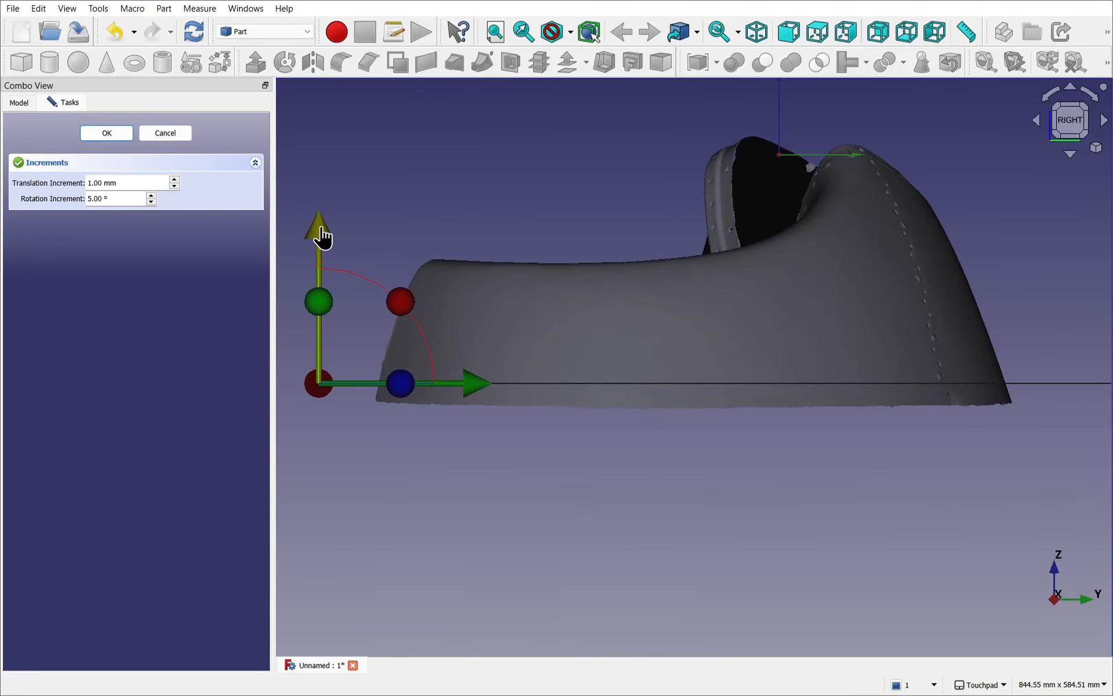
{"action": "left_click_drag", "start_coordinate": [322, 235], "coordinate": [323, 252]}
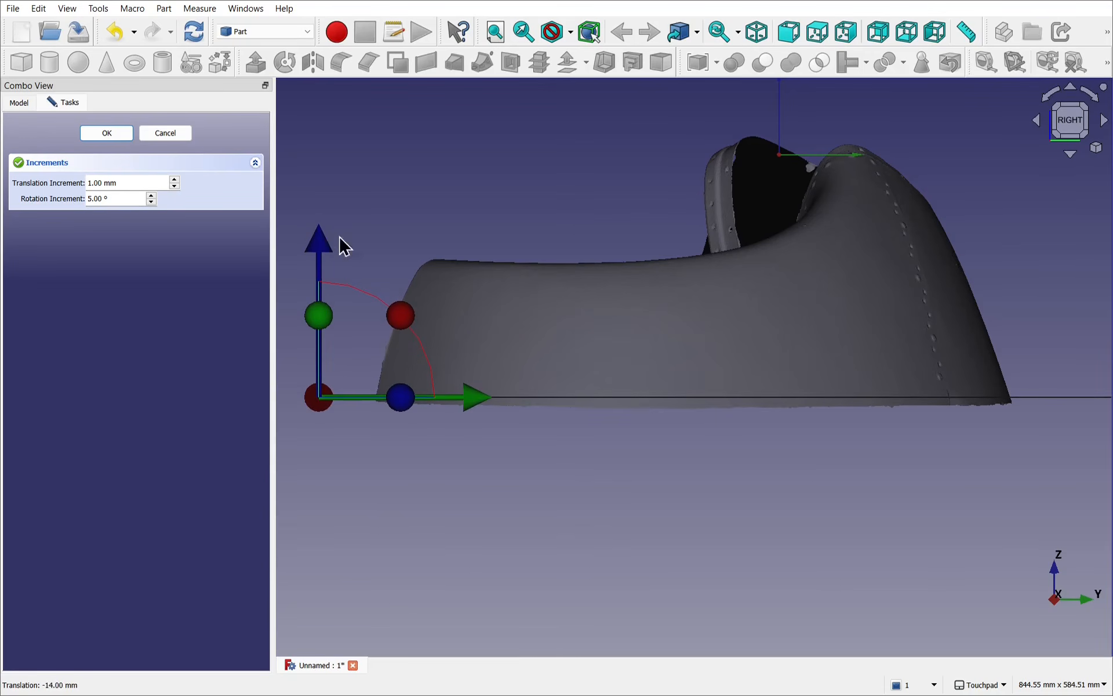
Step: Check the plane against Component001's lower edge from the rear and raise it above the uneven rim
{"action": "middle_click_drag", "start_coordinate": [681, 306], "coordinate": [673, 308], "text": "alt"}
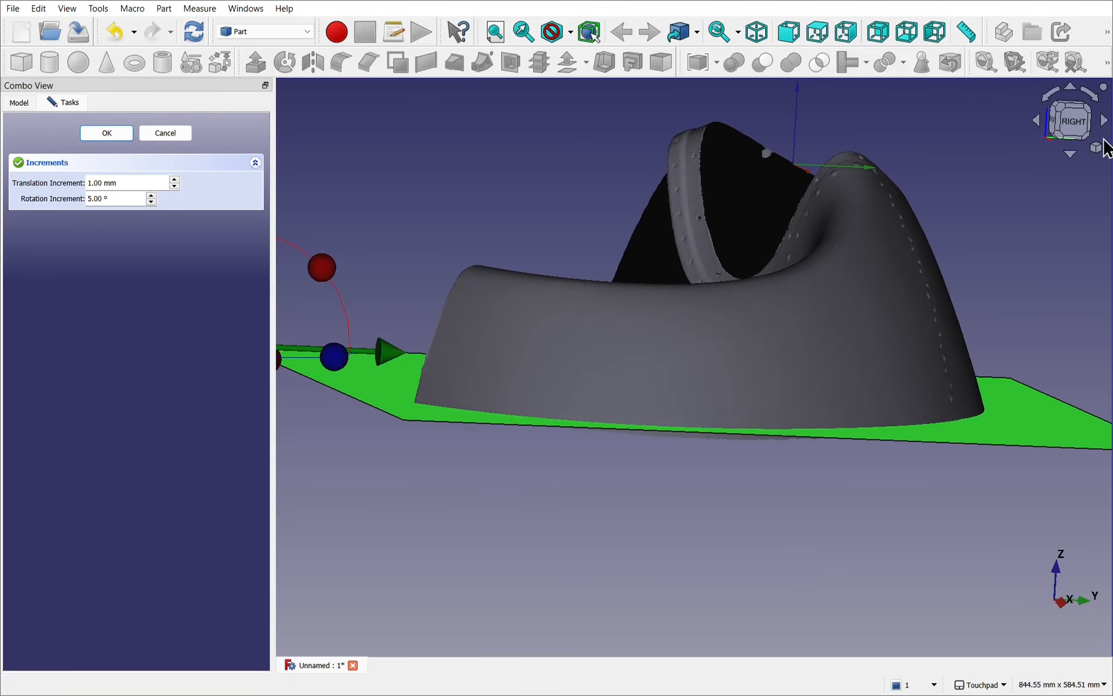
{"action": "left_click", "coordinate": [1077, 130]}
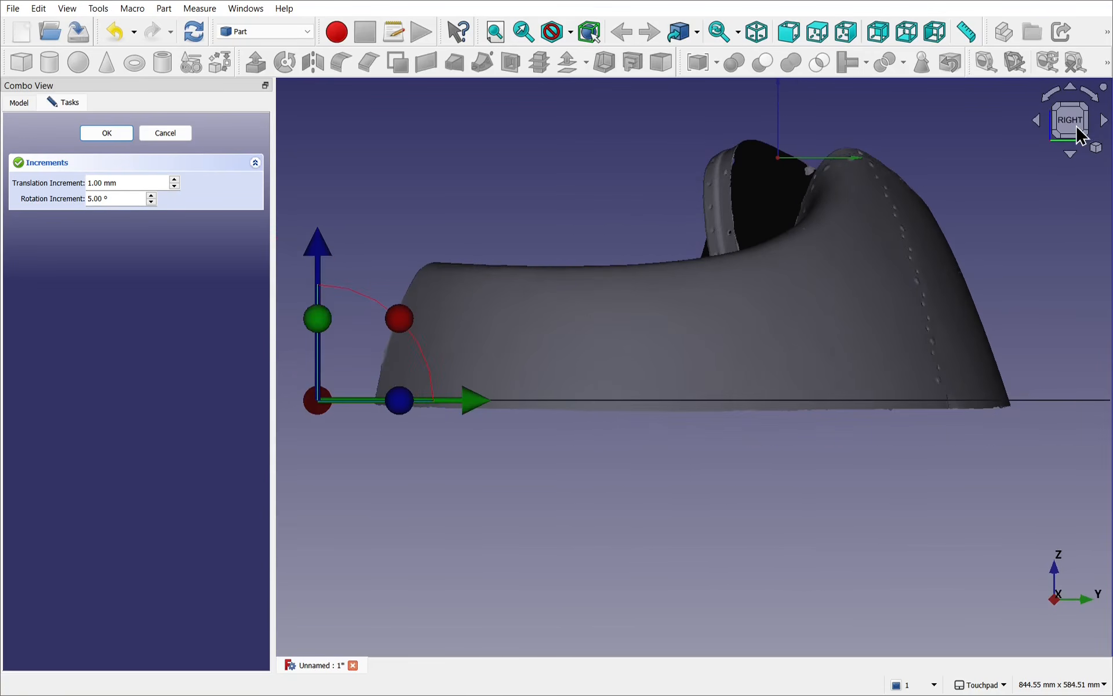
{"action": "left_click", "coordinate": [1036, 124]}
{"action": "left_click", "coordinate": [1035, 121]}
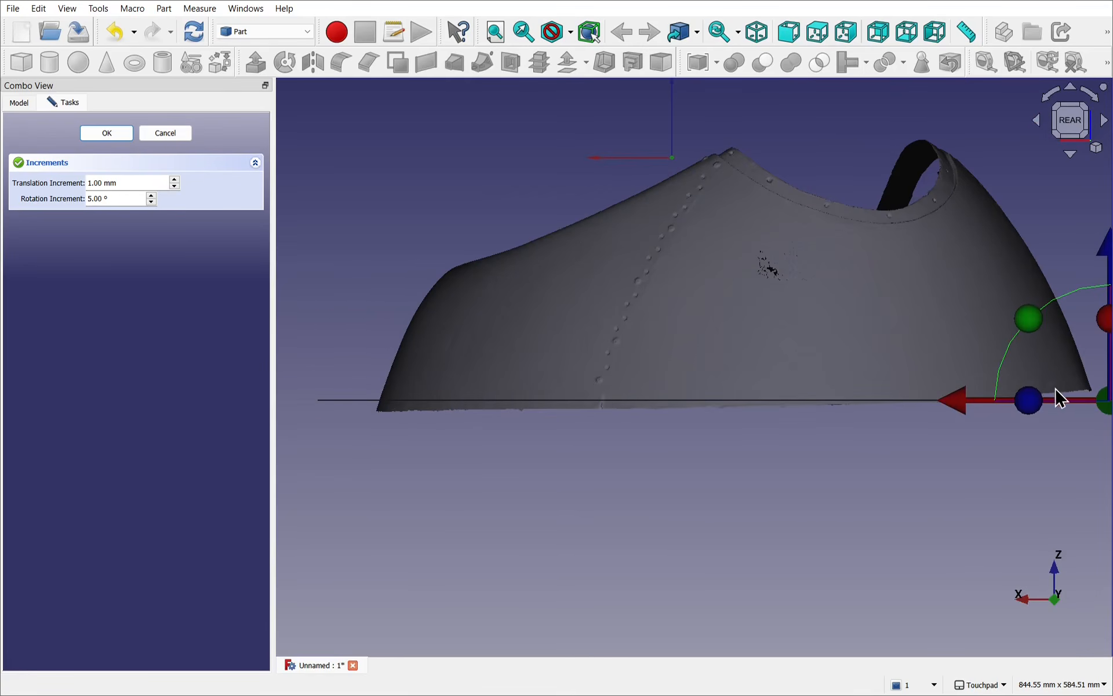
{"action": "left_click_drag", "start_coordinate": [1108, 252], "coordinate": [1109, 237]}
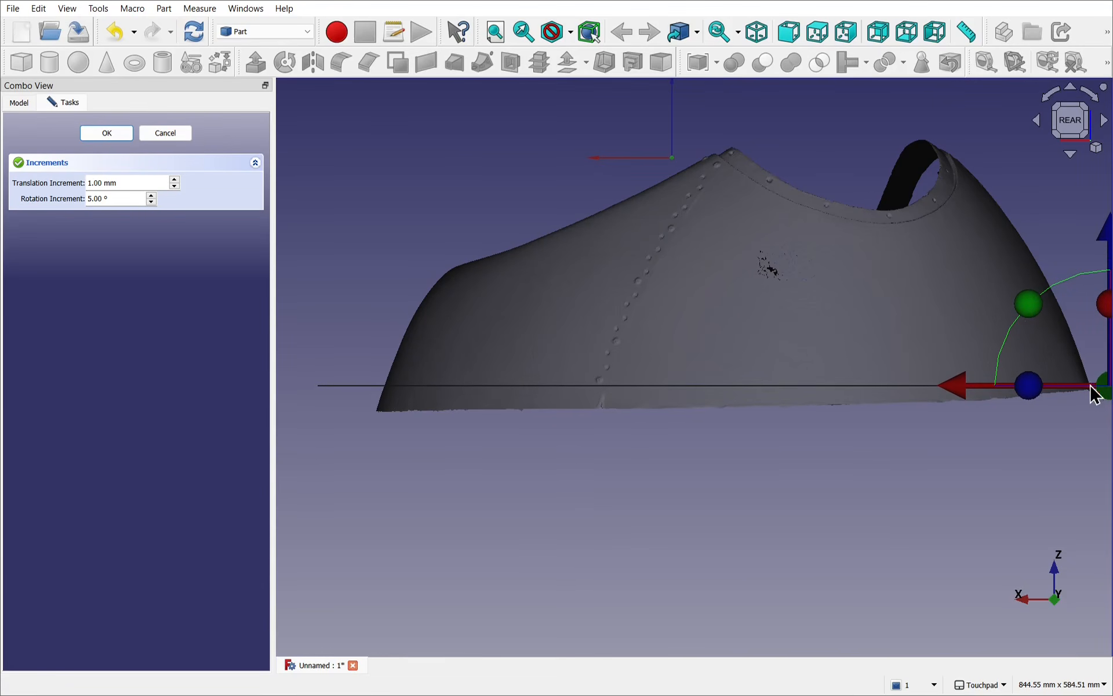
Step: Fine-tune the plane's height along Z at Component001's narrow end and compare it with the rim from the rear-left corner
{"action": "scroll", "coordinate": [1088, 383], "scroll_direction": "up", "scroll_amount": 5}
{"action": "middle_click_drag", "start_coordinate": [1086, 379], "coordinate": [766, 417], "text": "shift"}
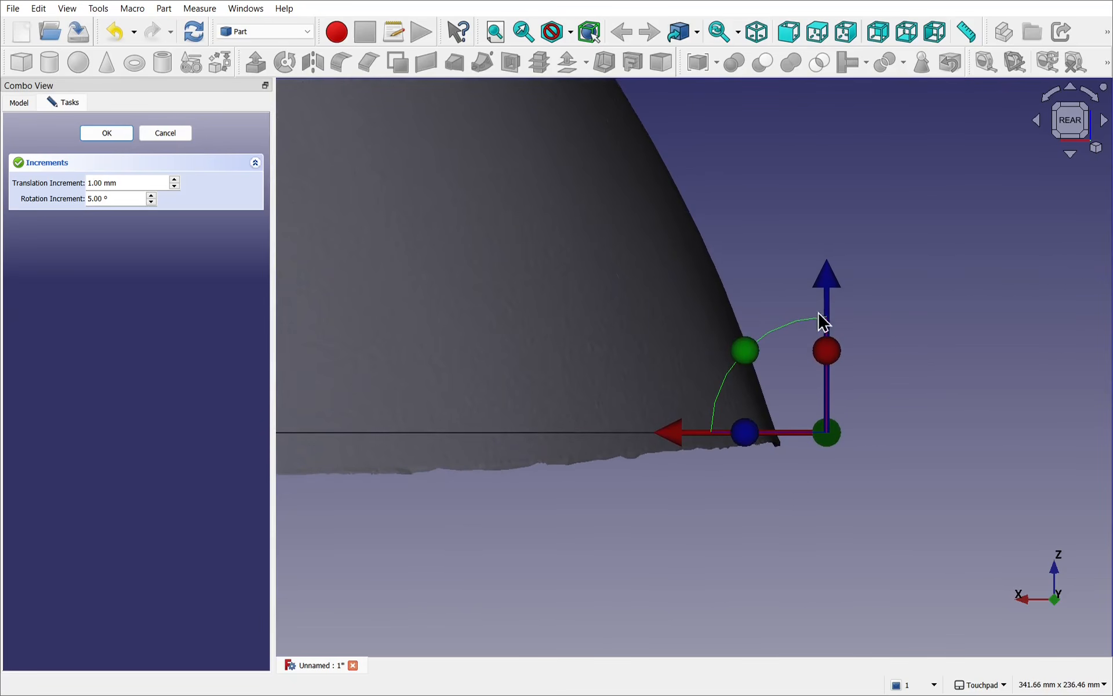
{"action": "left_click_drag", "start_coordinate": [826, 293], "coordinate": [832, 290]}
{"action": "scroll", "coordinate": [832, 290], "scroll_direction": "down", "scroll_amount": 7}
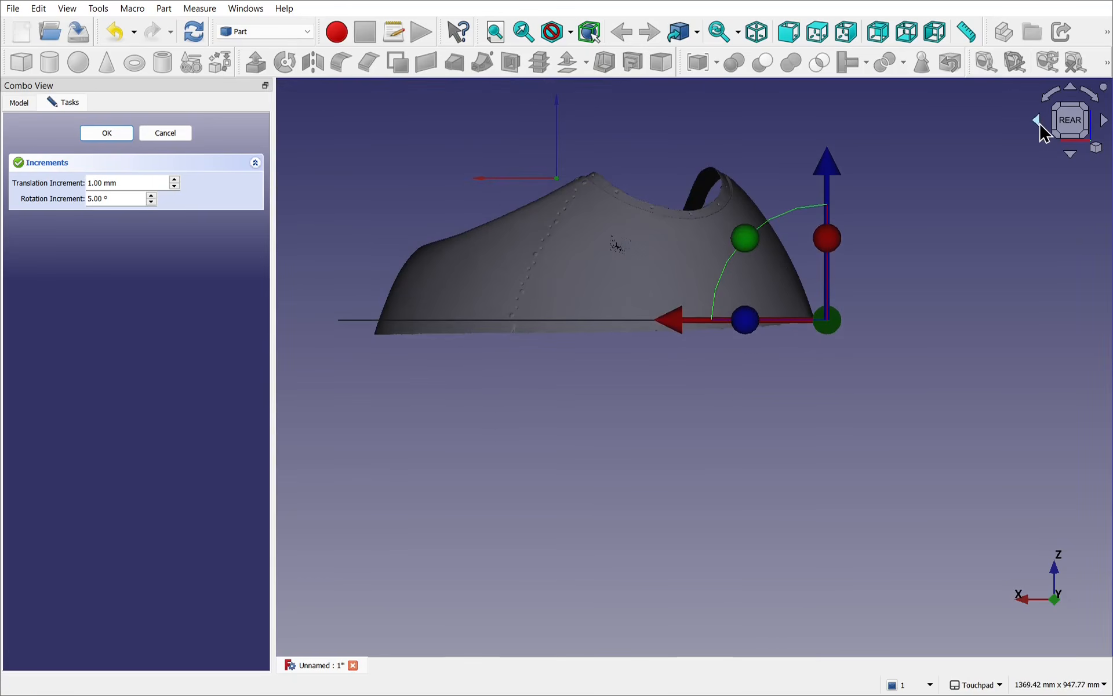
{"action": "left_click", "coordinate": [1037, 121]}
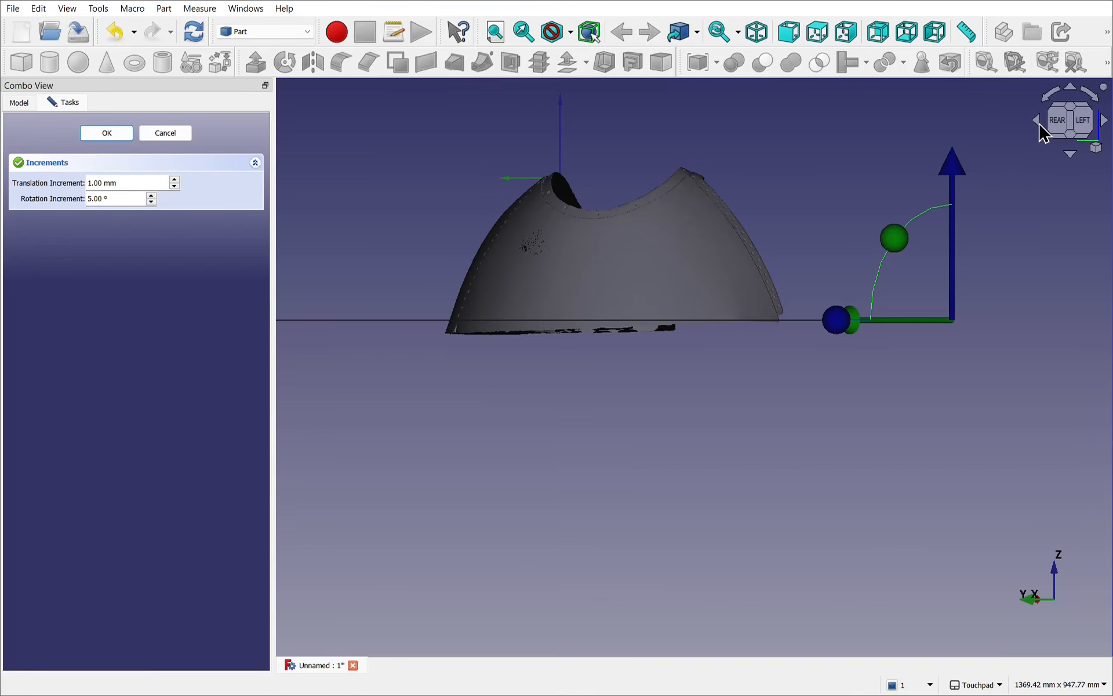
{"action": "scroll", "coordinate": [768, 334], "scroll_direction": "up", "scroll_amount": 4}
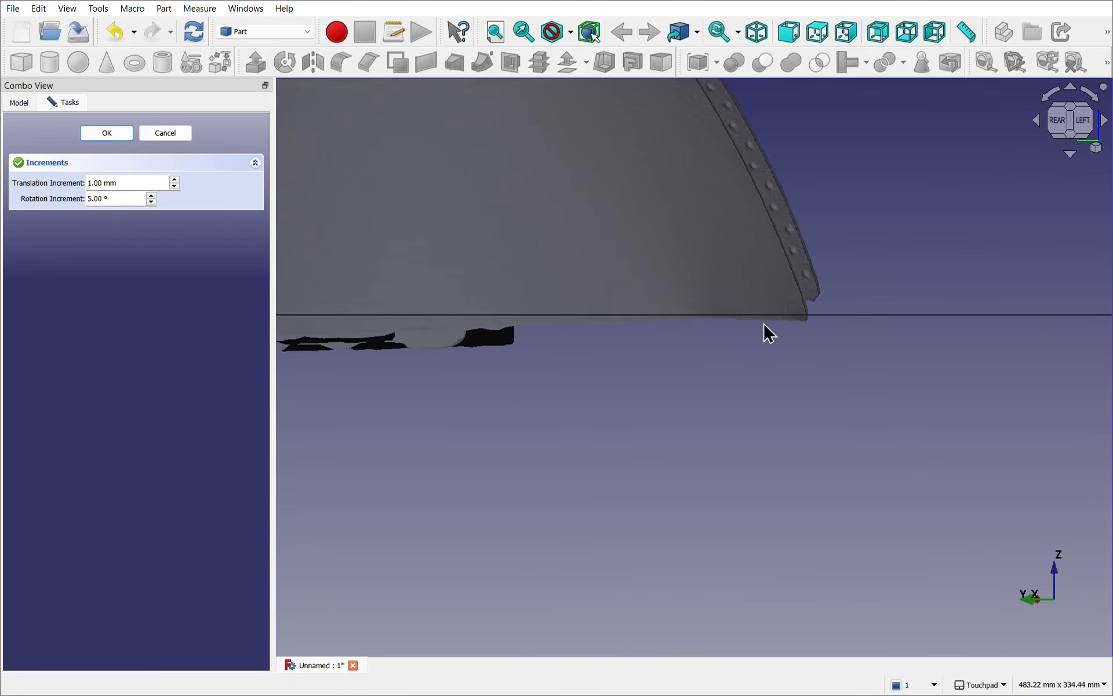
{"action": "scroll", "coordinate": [768, 334], "scroll_direction": "down", "scroll_amount": 3}
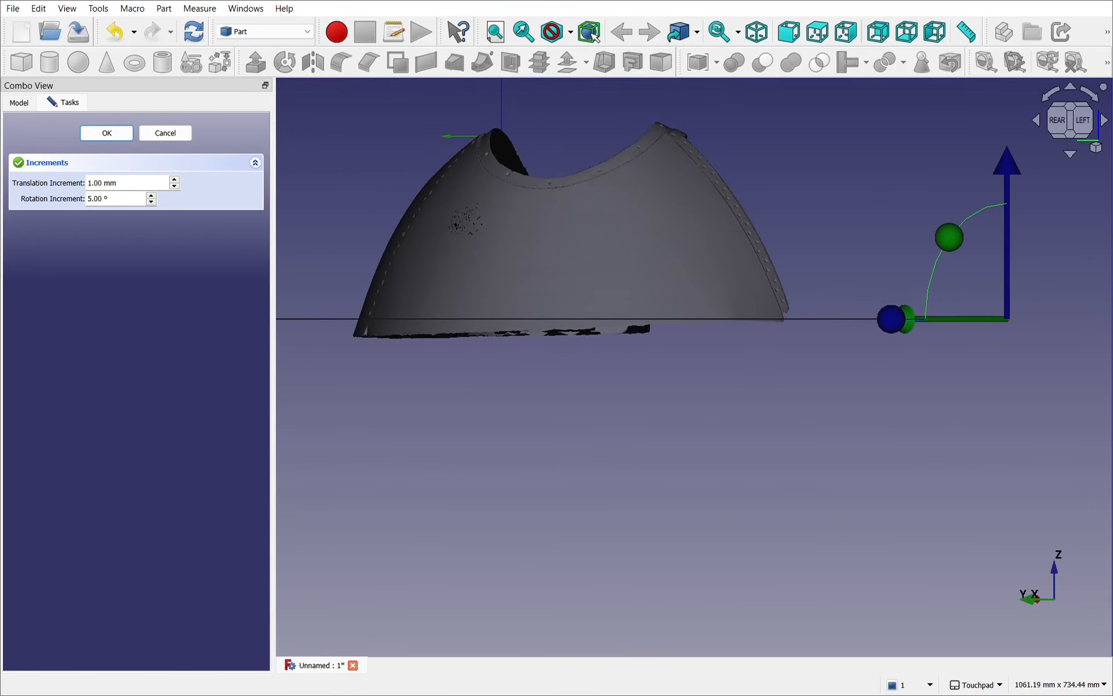
Step: Check the plane against Component001's lower edge from the right-rear corner and accept the transform
{"action": "left_click", "coordinate": [1104, 120]}
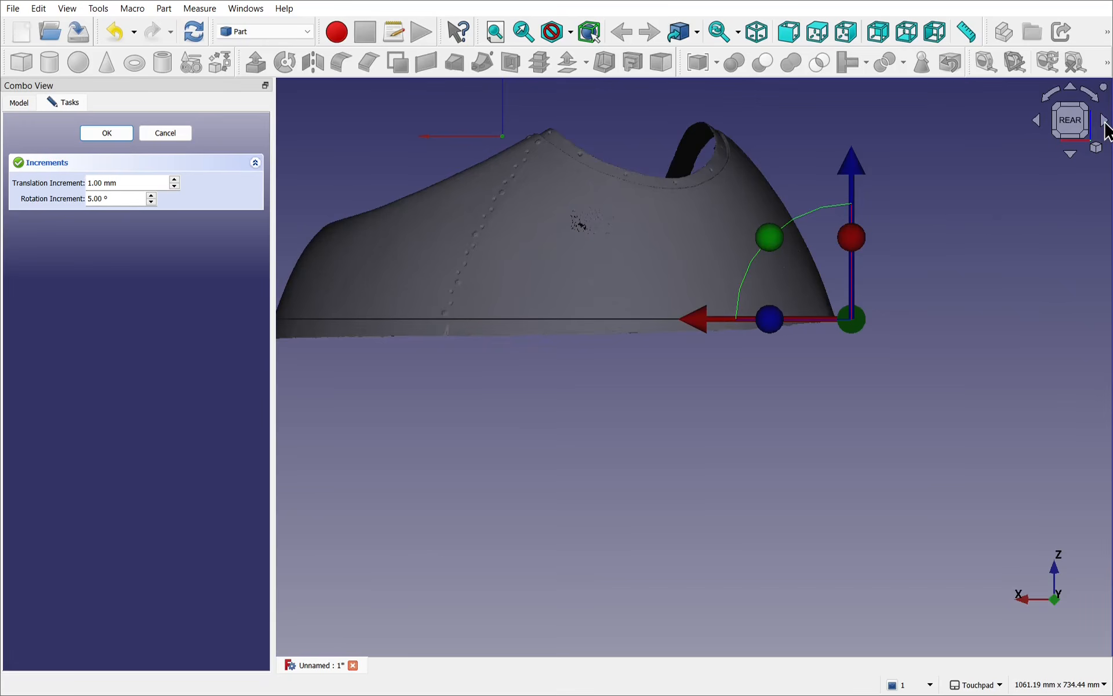
{"action": "left_click", "coordinate": [1104, 120]}
{"action": "scroll", "coordinate": [663, 339], "scroll_direction": "up", "scroll_amount": 2}
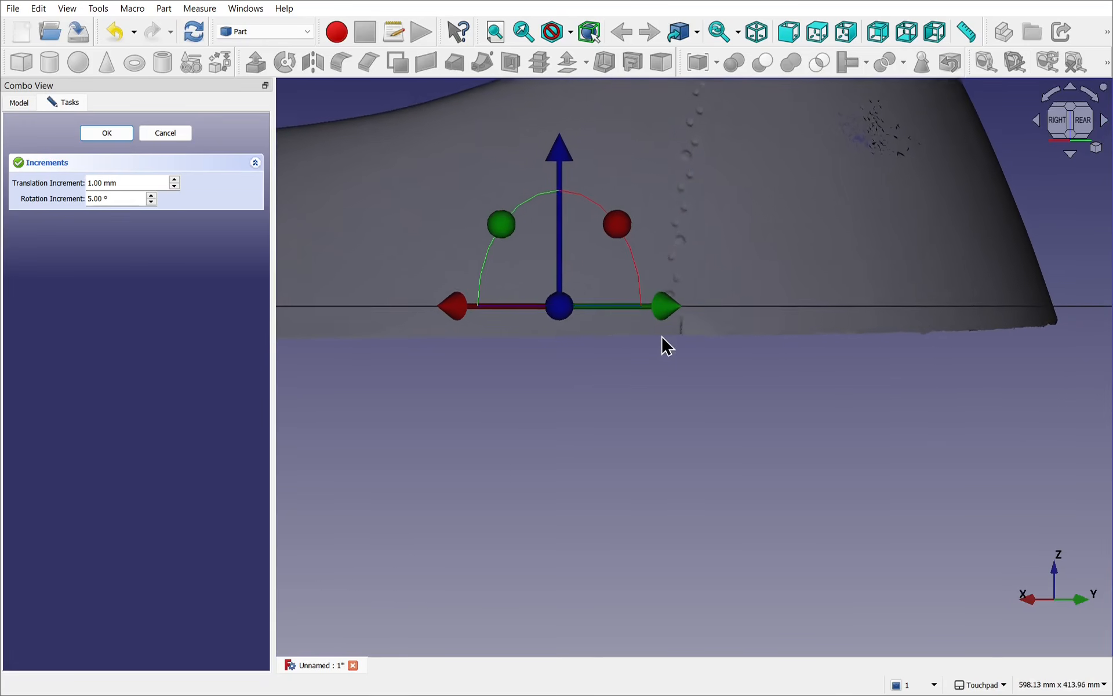
{"action": "scroll", "coordinate": [663, 339], "scroll_direction": "down", "scroll_amount": 3}
{"action": "scroll", "coordinate": [667, 346], "scroll_direction": "down", "scroll_amount": 1}
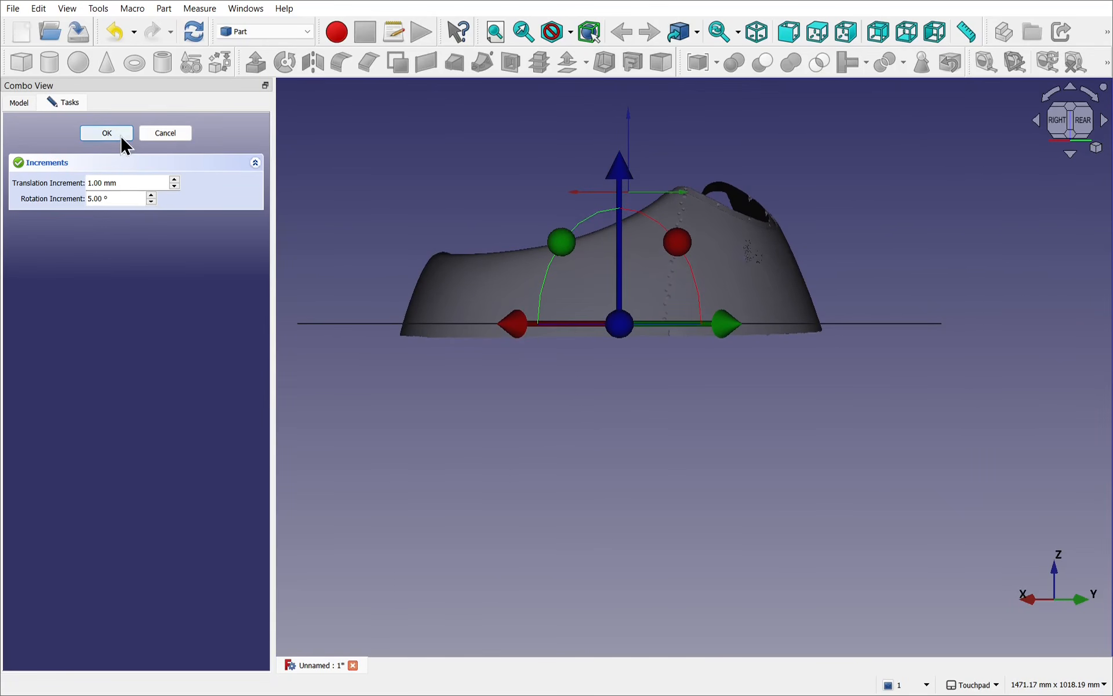
{"action": "left_click", "coordinate": [120, 135]}
Step: Switch to the Mesh workbench and select the plane together with Component001
{"action": "left_click_drag", "start_coordinate": [759, 295], "coordinate": [631, 549], "text": "shift"}
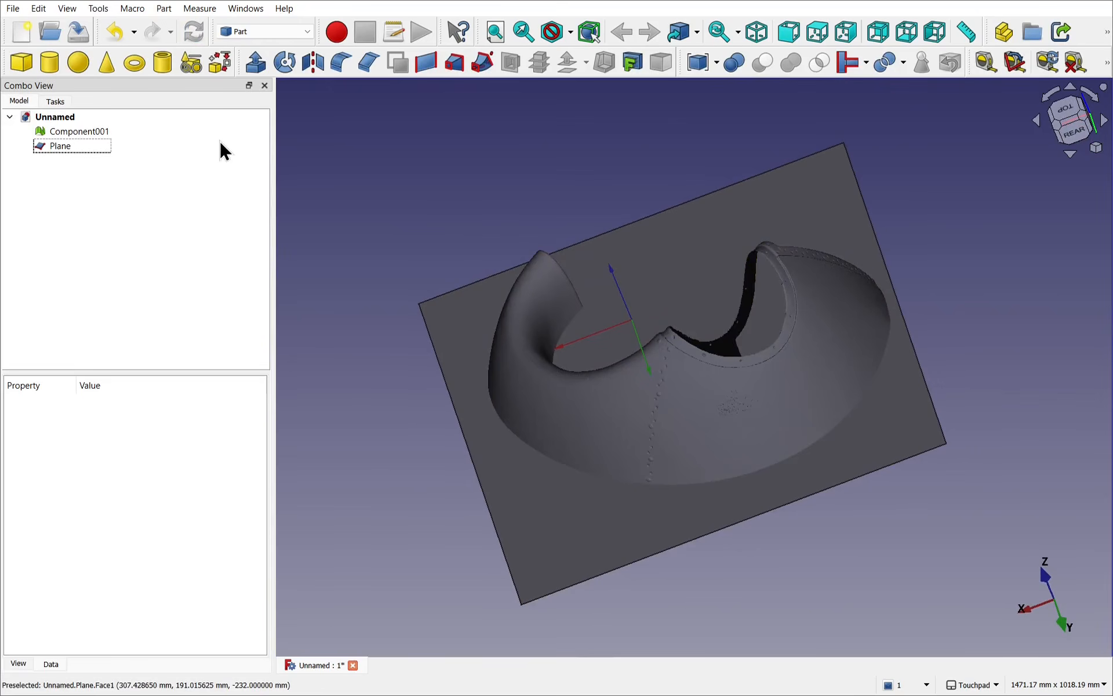
{"action": "left_click", "coordinate": [250, 32]}
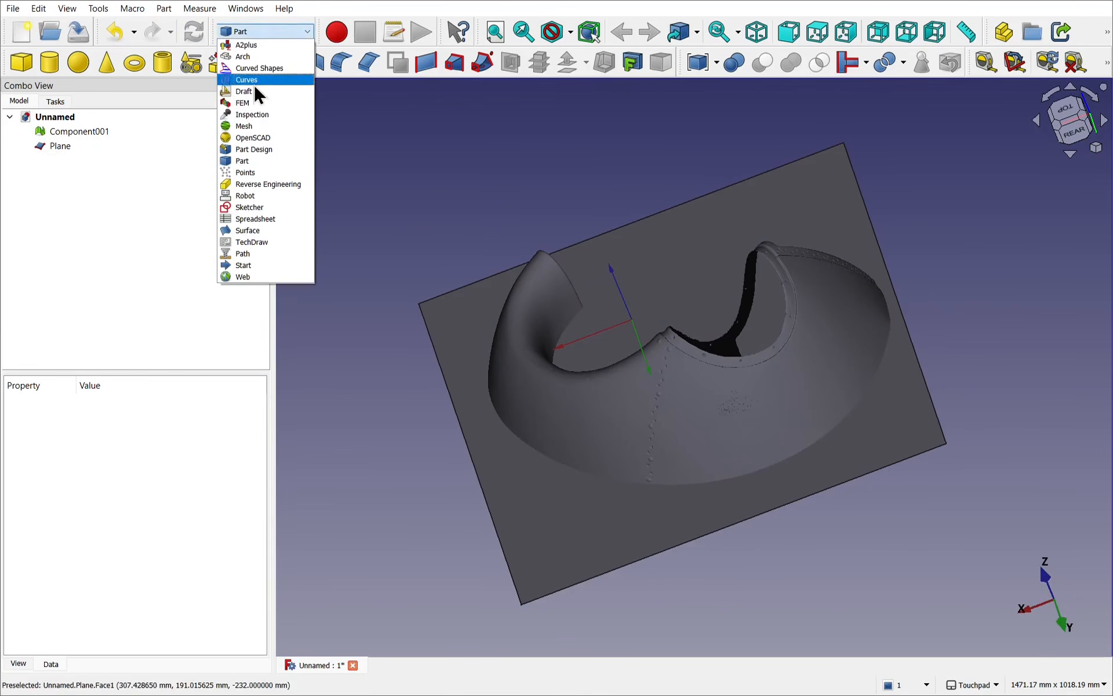
{"action": "left_click", "coordinate": [256, 126]}
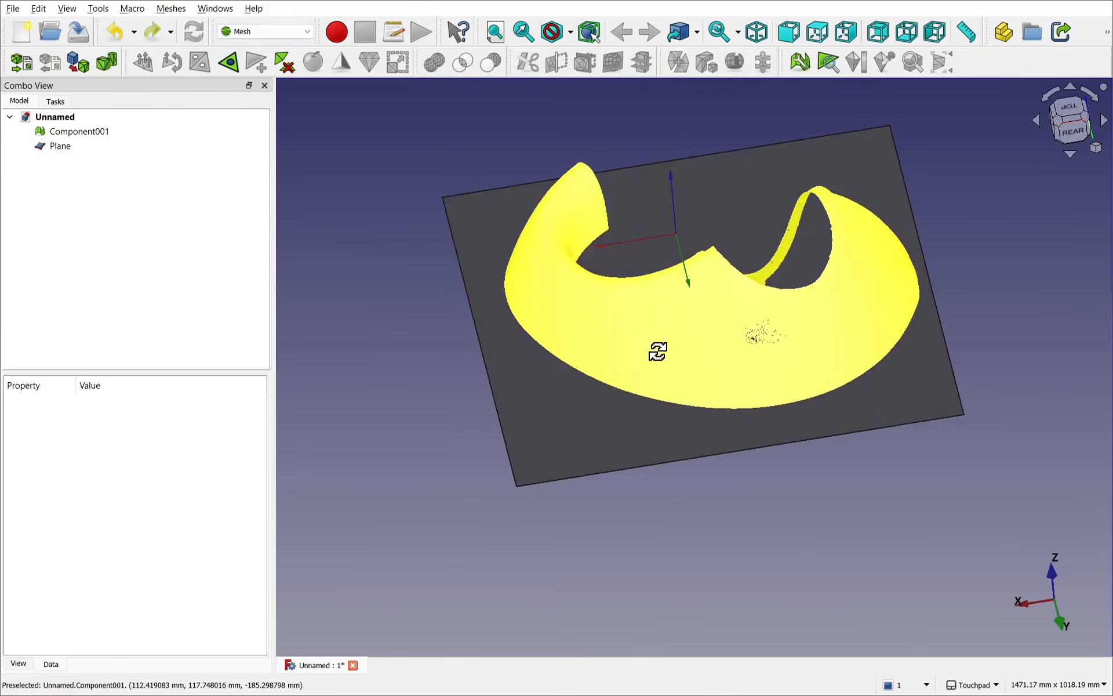
{"action": "left_click_drag", "start_coordinate": [659, 353], "coordinate": [545, 342], "text": "alt"}
{"action": "left_click", "coordinate": [544, 342]}
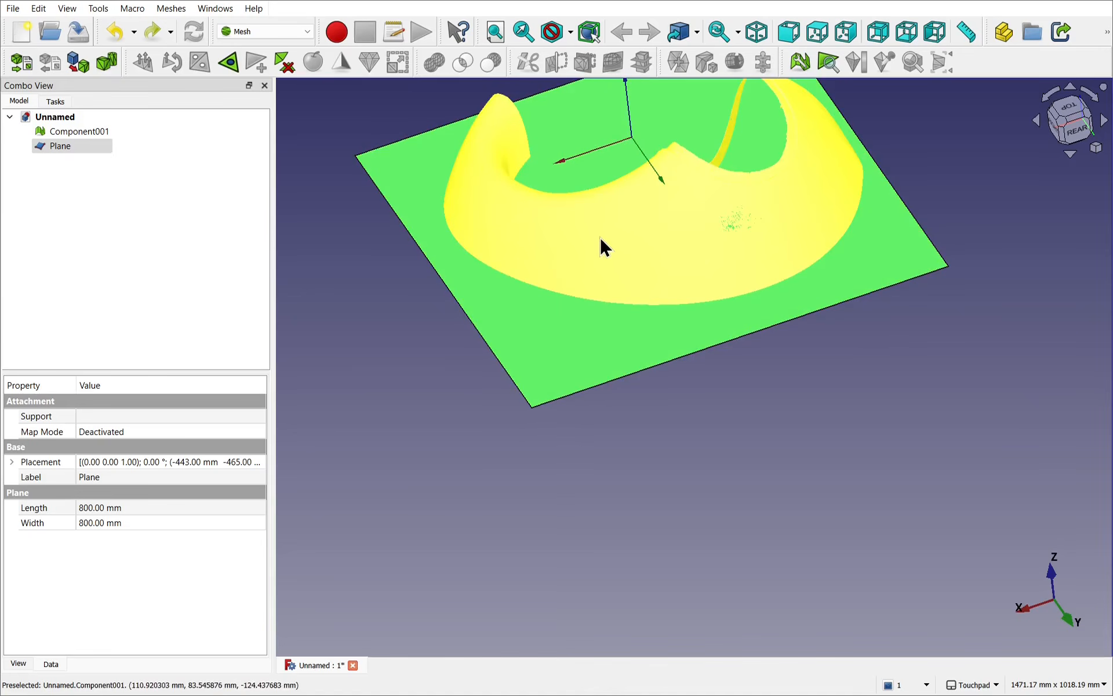
{"action": "left_click", "coordinate": [601, 237], "text": "ctrl"}
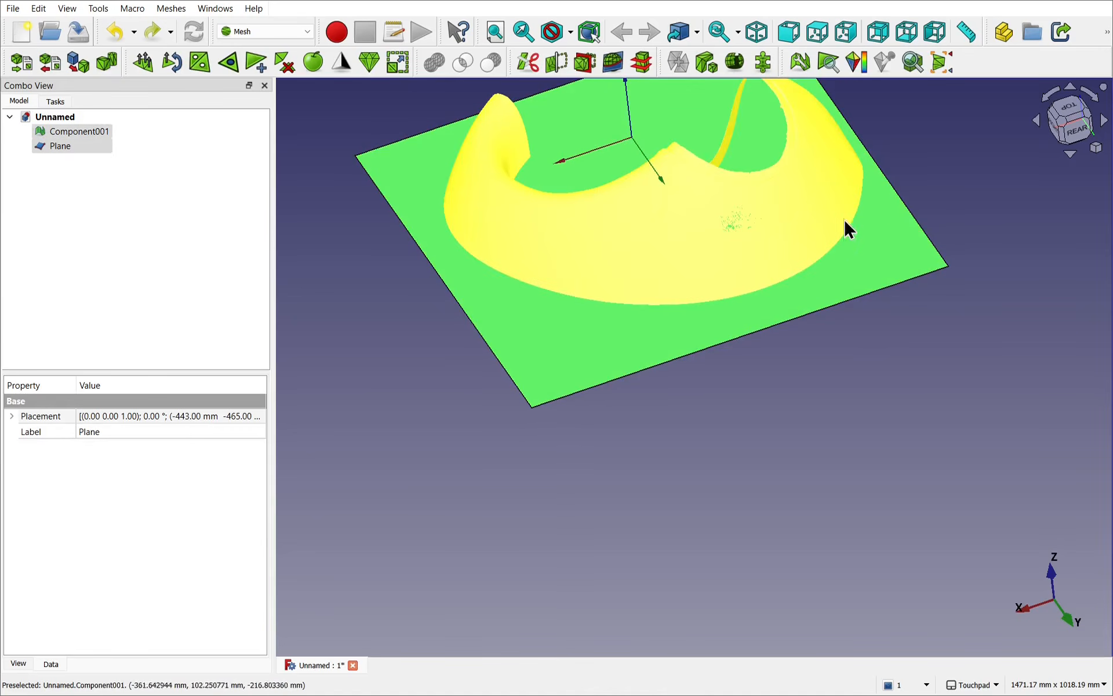
Step: Trim Component001 with the plane, keeping the side above it
{"action": "left_click_drag", "start_coordinate": [845, 229], "coordinate": [780, 177], "text": "alt"}
{"action": "left_click", "coordinate": [1079, 126]}
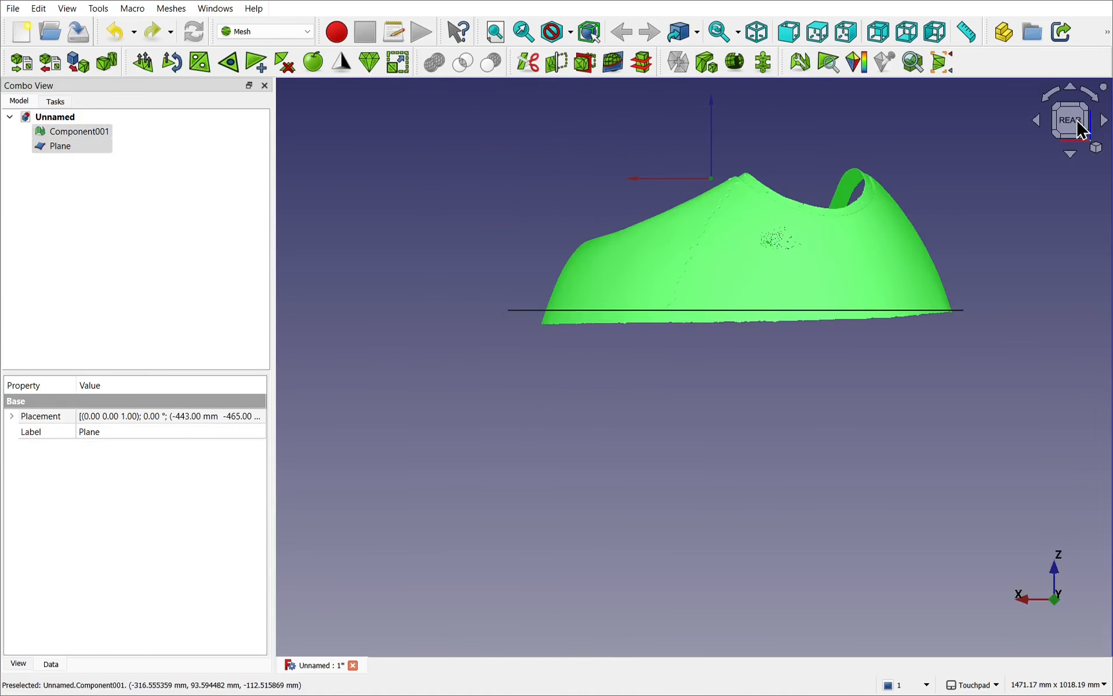
{"action": "left_click_drag", "start_coordinate": [957, 217], "coordinate": [831, 268], "text": "shift"}
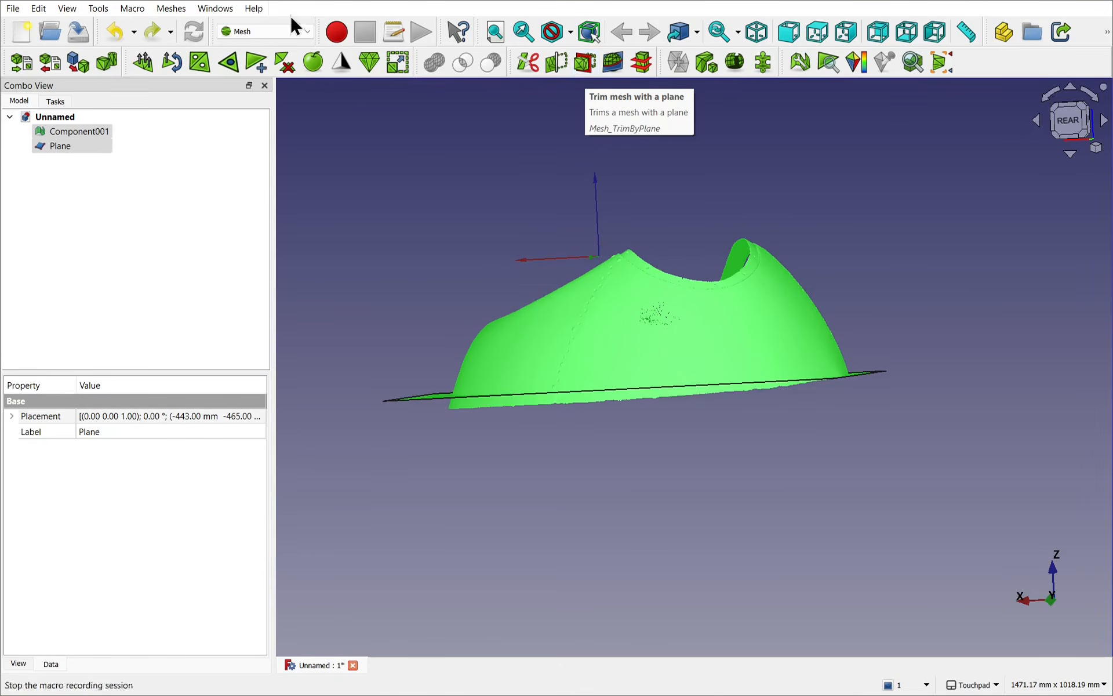
{"action": "left_click", "coordinate": [172, 8]}
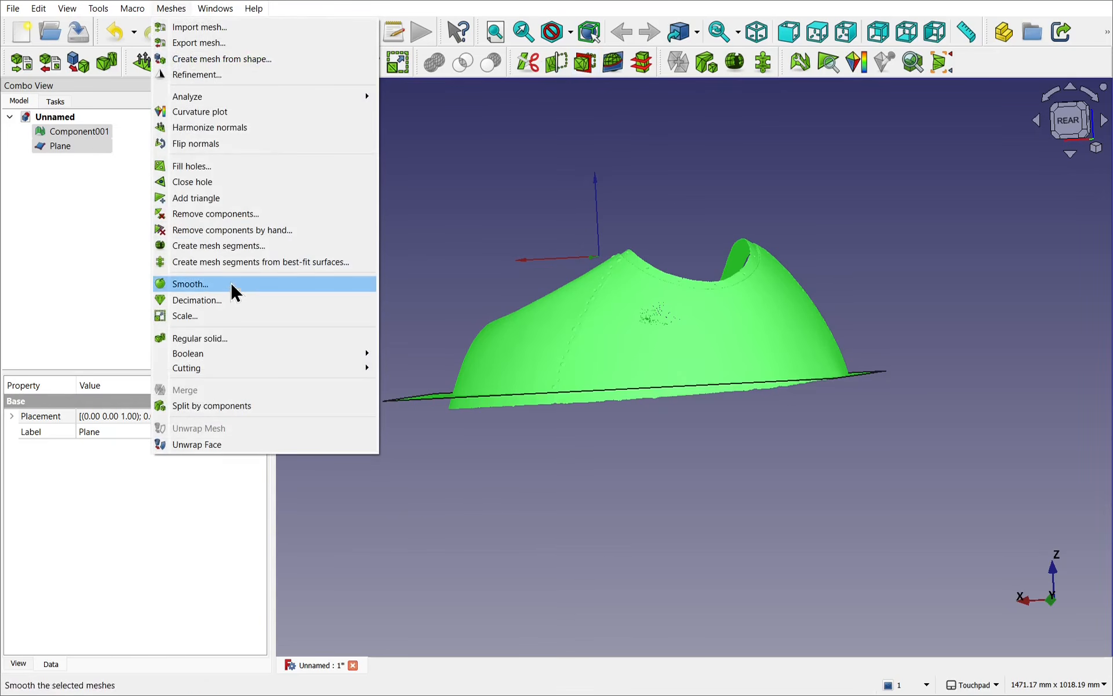
{"action": "mouse_move", "coordinate": [249, 373]}
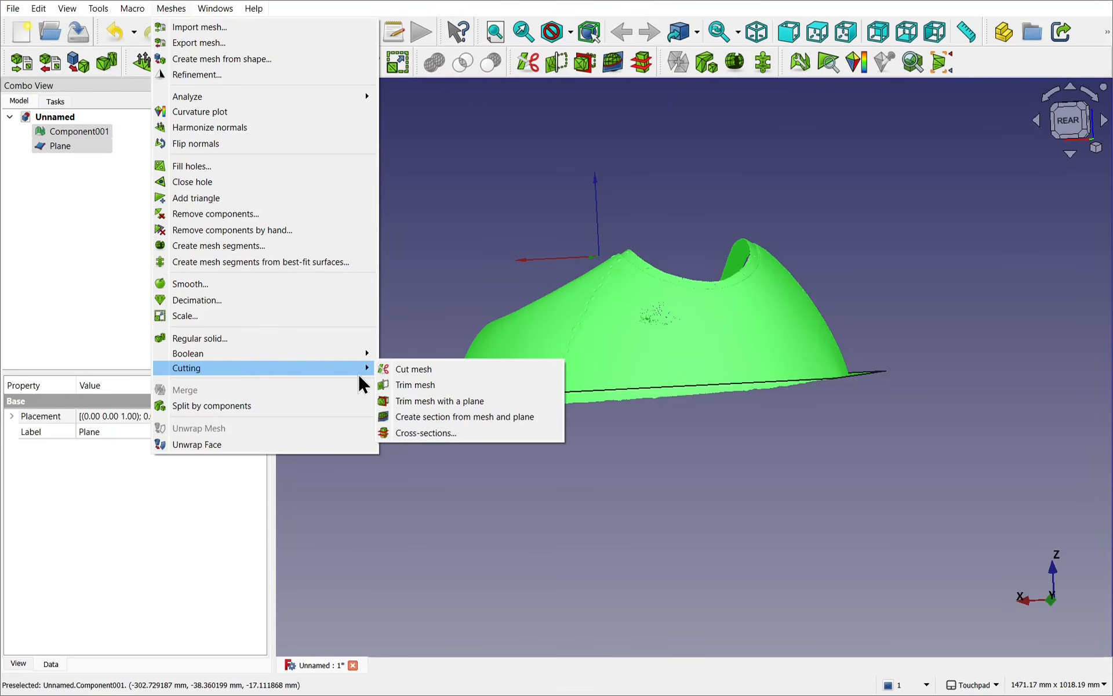
{"action": "left_click", "coordinate": [486, 401]}
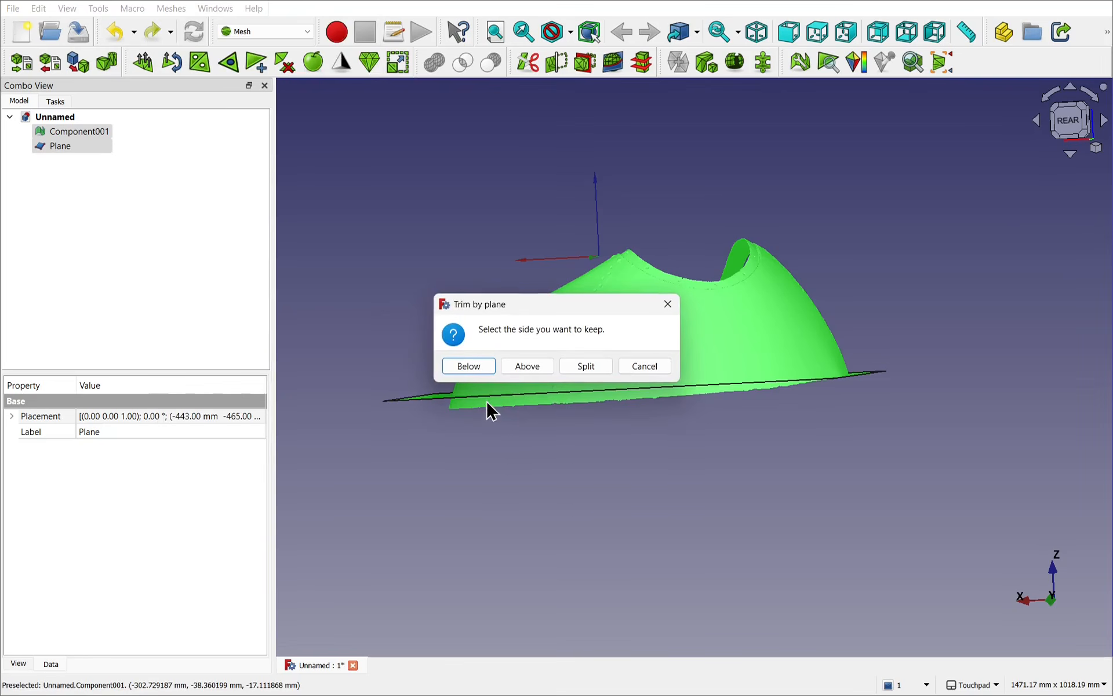
{"action": "left_click", "coordinate": [525, 367]}
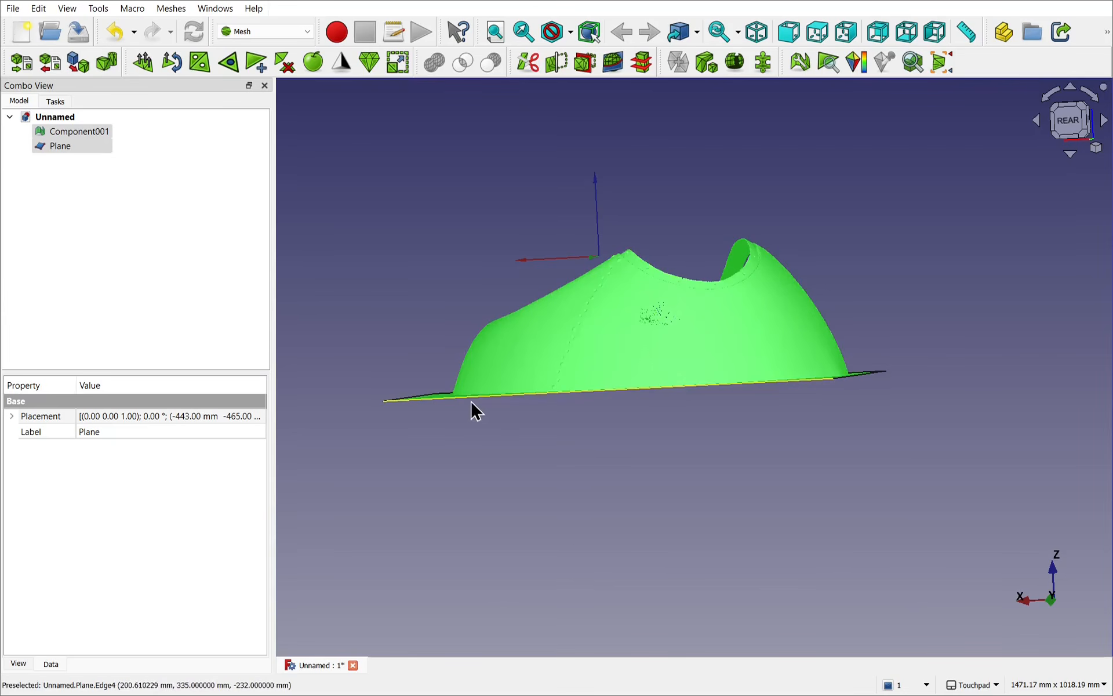
Step: Hide the plane so only the trimmed Component001 mesh is shown
{"action": "left_click_drag", "start_coordinate": [669, 418], "coordinate": [682, 439], "text": "alt"}
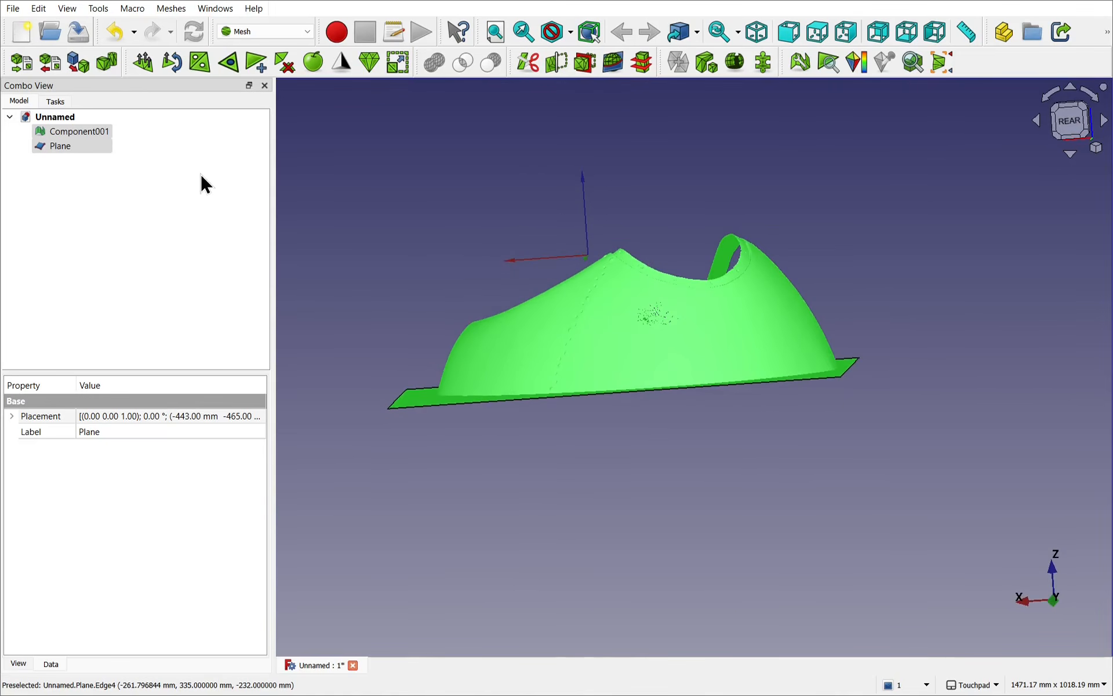
{"action": "left_click", "coordinate": [62, 147]}
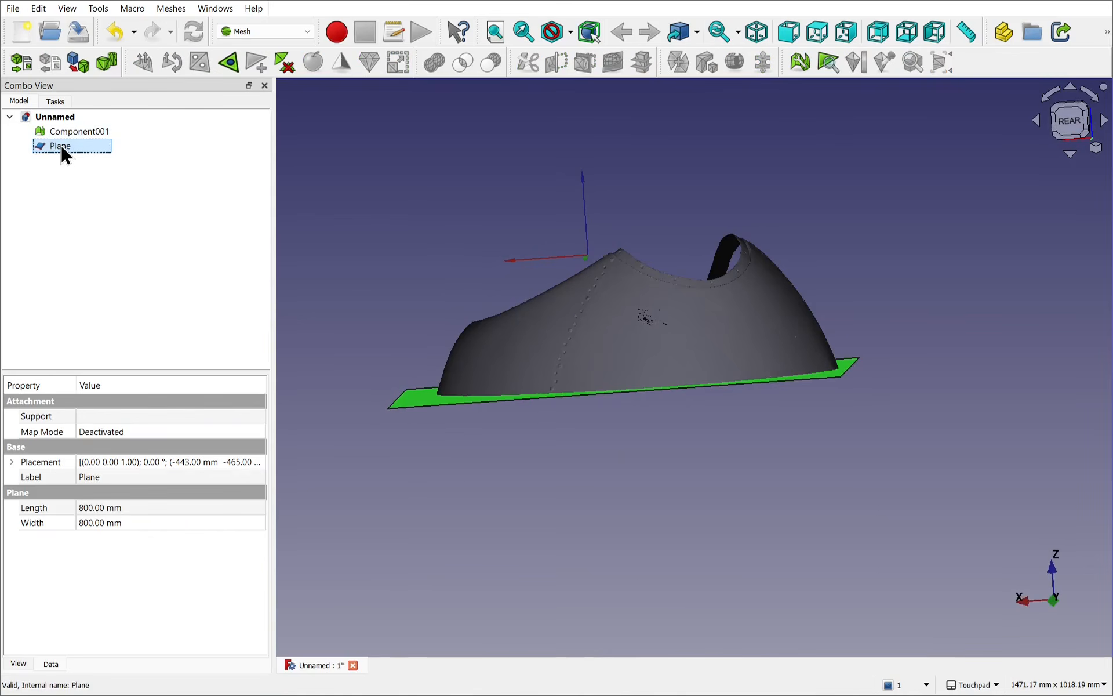
{"action": "key", "text": "space"}
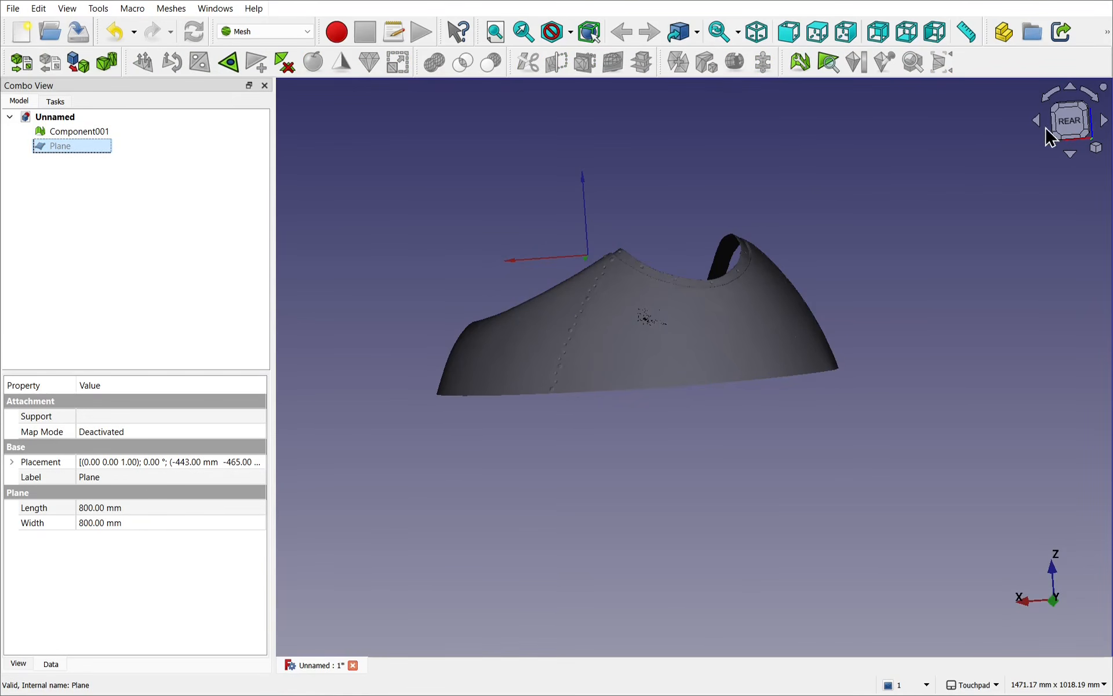
Step: Examine the trimmed lower edge of Component001 and the cluster of small holes in its side wall
{"action": "left_click", "coordinate": [1068, 130]}
{"action": "left_click_drag", "start_coordinate": [696, 257], "coordinate": [777, 343], "text": "shift"}
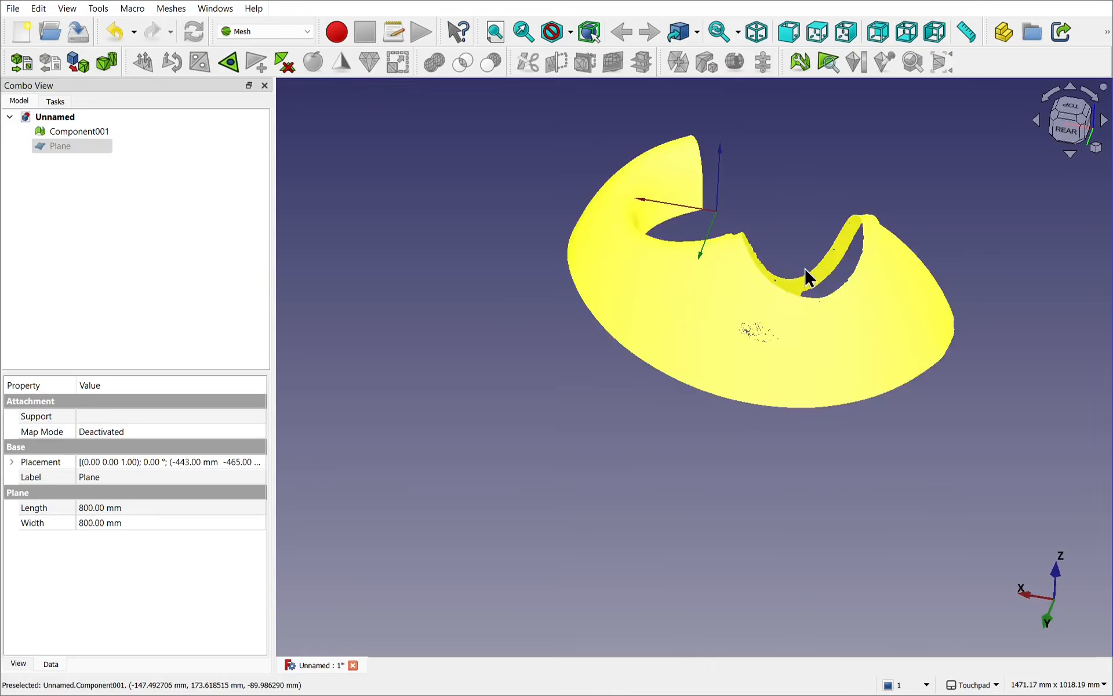
{"action": "left_click_drag", "start_coordinate": [808, 278], "coordinate": [720, 393], "text": "shift"}
{"action": "mouse_move", "coordinate": [668, 286]}
{"action": "left_mouse_down", "text": "alt"}
{"action": "mouse_move", "coordinate": [616, 366]}
{"action": "mouse_move", "coordinate": [644, 356]}
{"action": "mouse_move", "coordinate": [673, 291]}
{"action": "left_mouse_up", "text": "alt"}
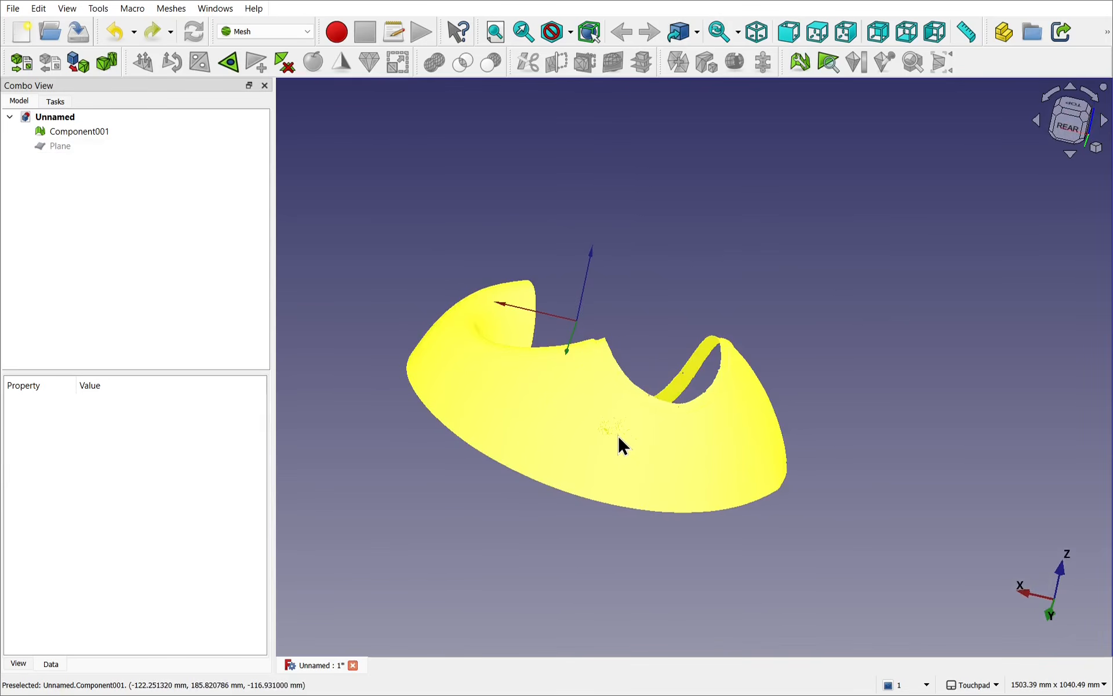
{"action": "scroll", "coordinate": [617, 434], "scroll_direction": "up", "scroll_amount": 5}
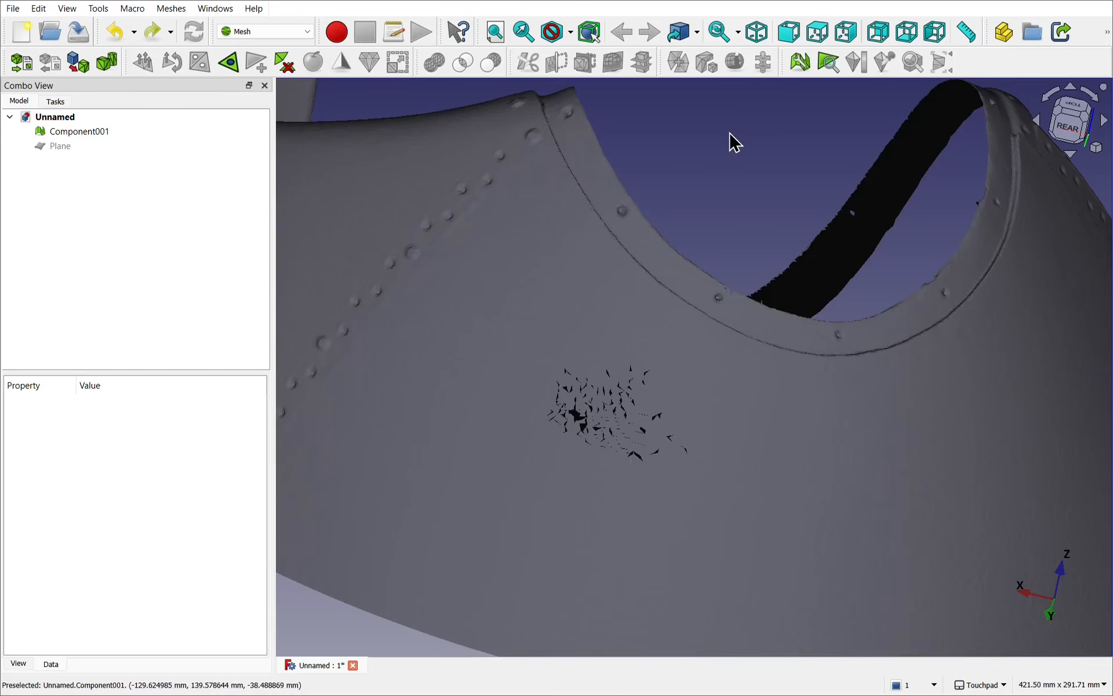
{"action": "left_click_drag", "start_coordinate": [735, 141], "coordinate": [666, 308], "text": "alt"}
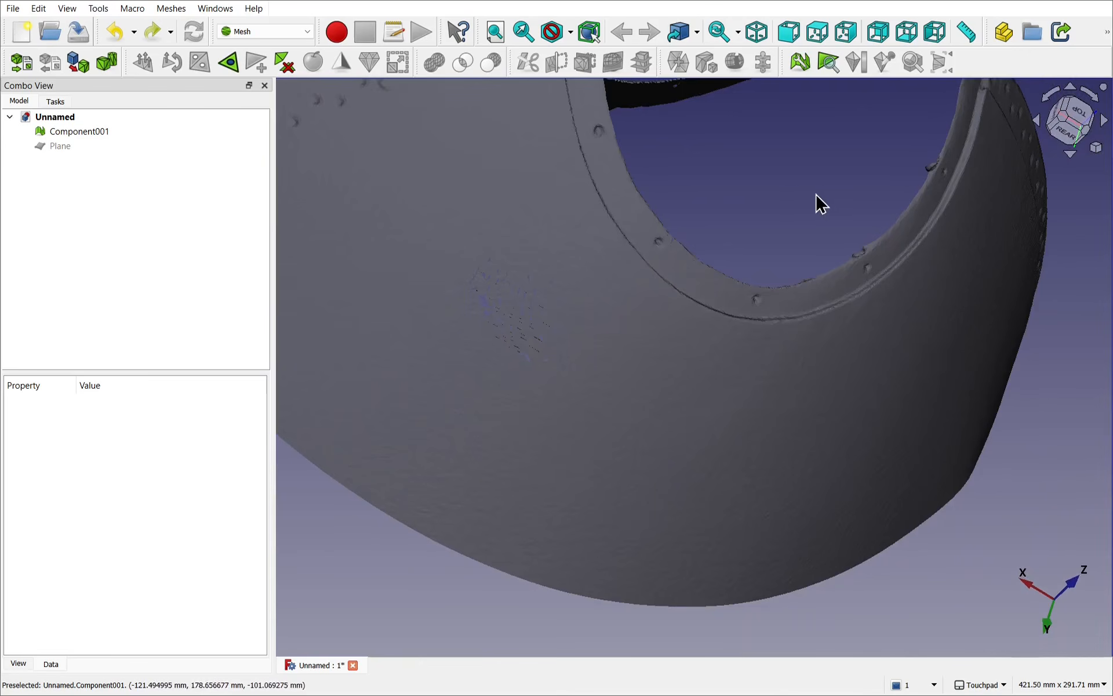
{"action": "left_click_drag", "start_coordinate": [815, 199], "coordinate": [763, 82], "text": "alt"}
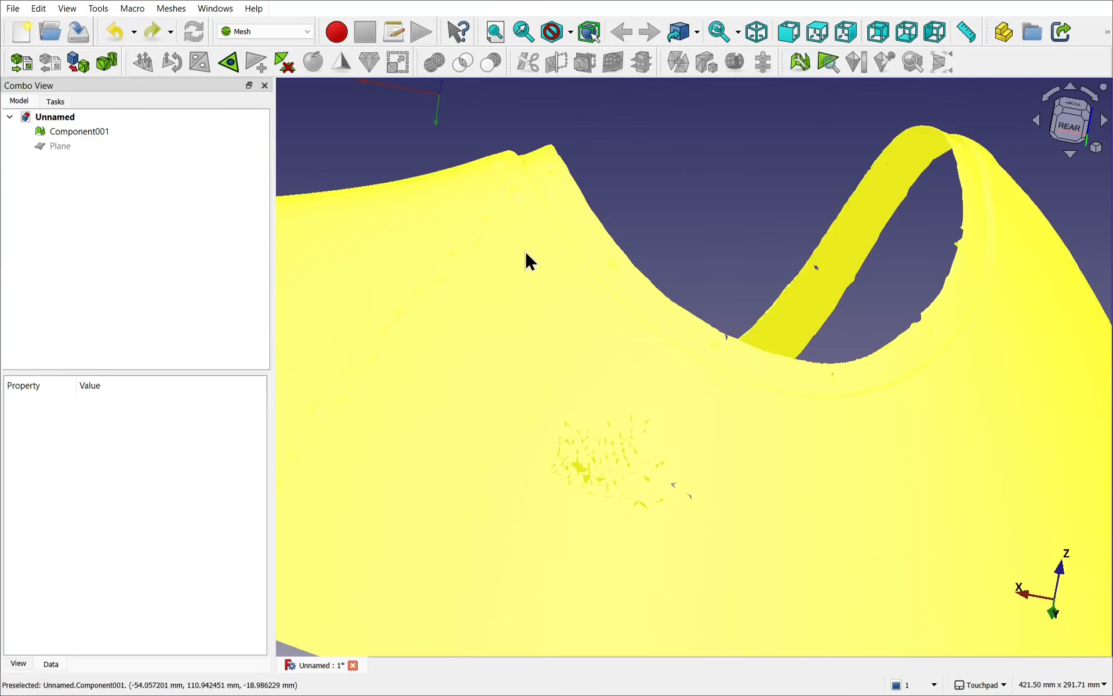
{"action": "left_click", "coordinate": [524, 298]}
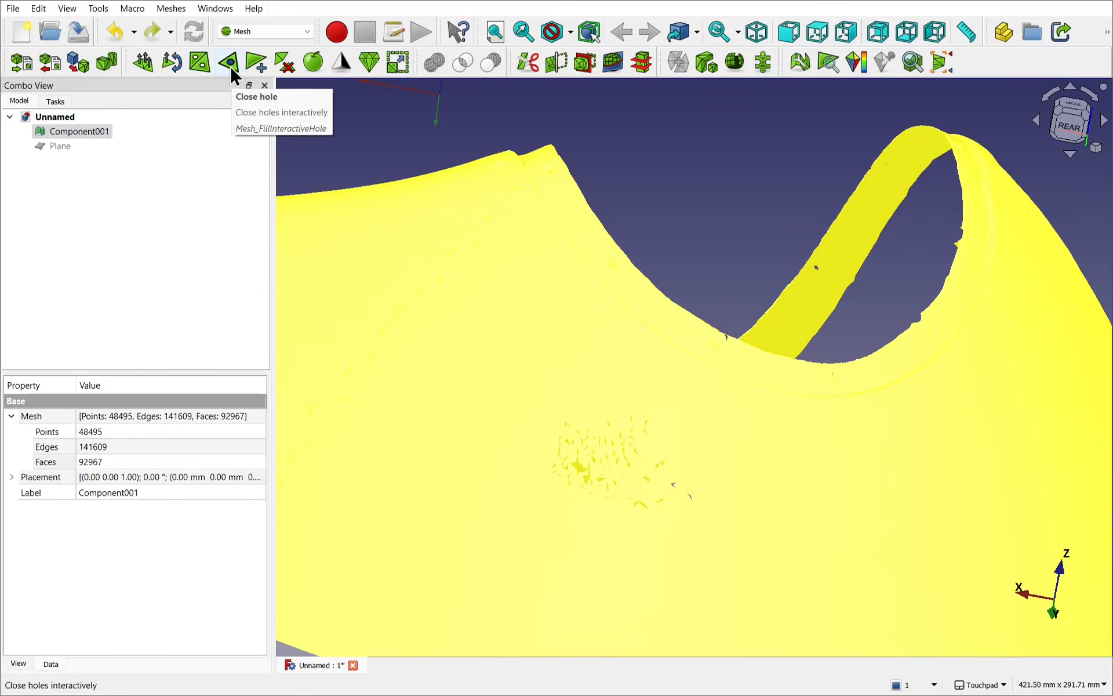
{"action": "left_click", "coordinate": [172, 8]}
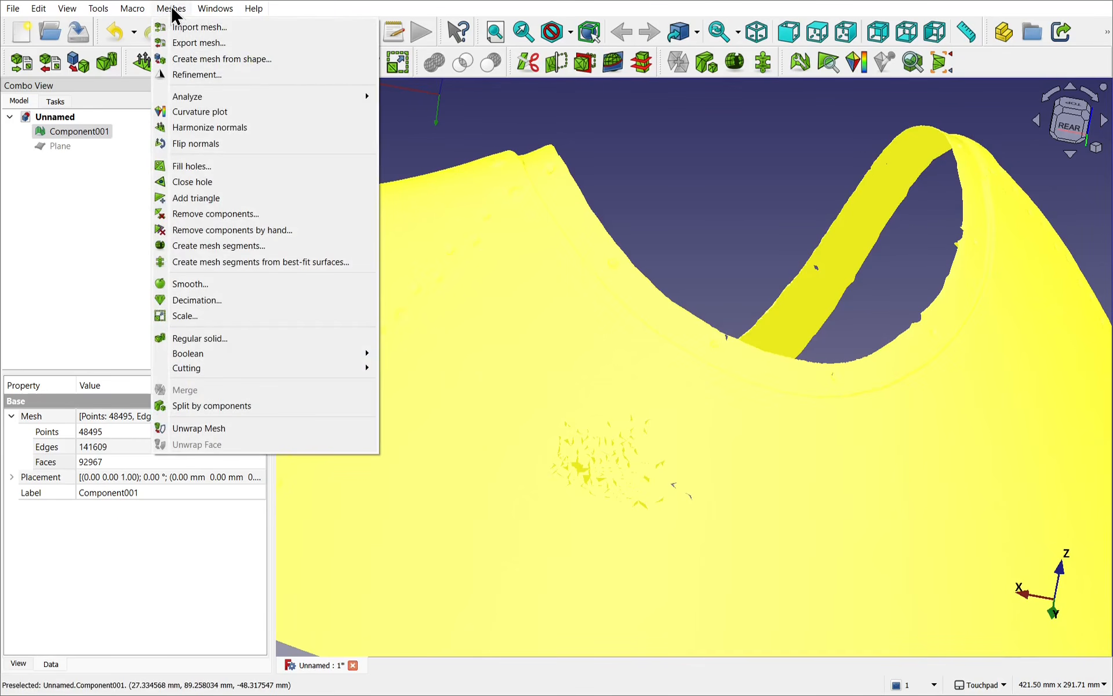
{"action": "left_click", "coordinate": [224, 182]}
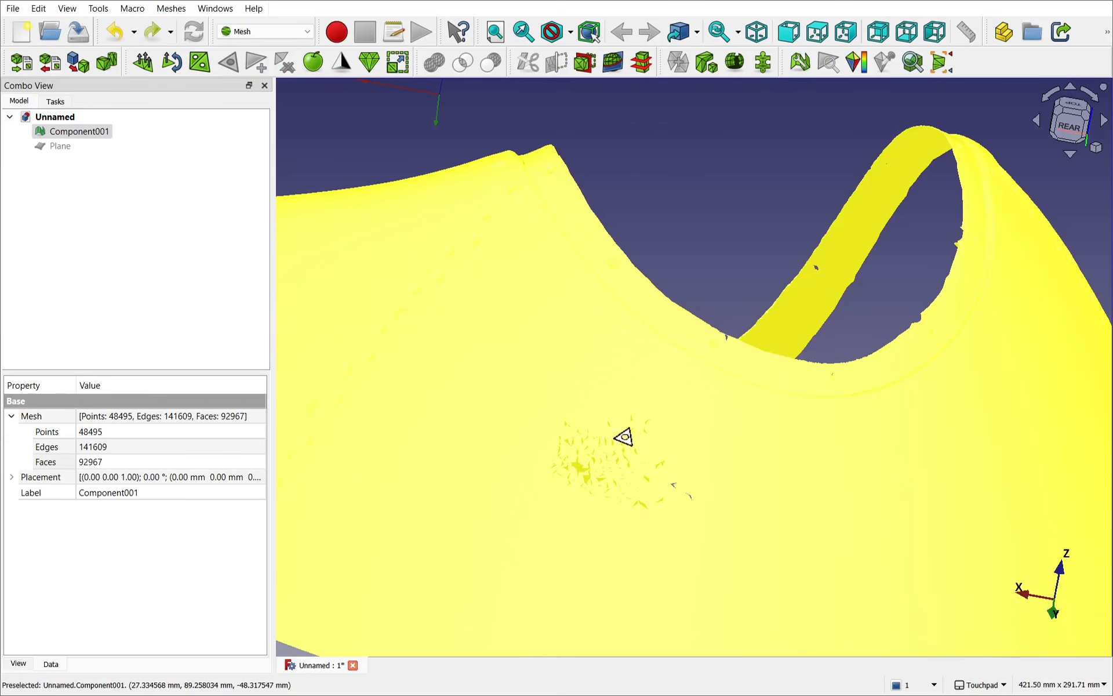
{"action": "right_click", "coordinate": [666, 148]}
{"action": "left_click", "coordinate": [711, 156]}
Step: Deselect the mesh, close one small hole at the lower edge of the hole cluster interactively, and leave hole-filling mode
{"action": "left_click", "coordinate": [358, 134]}
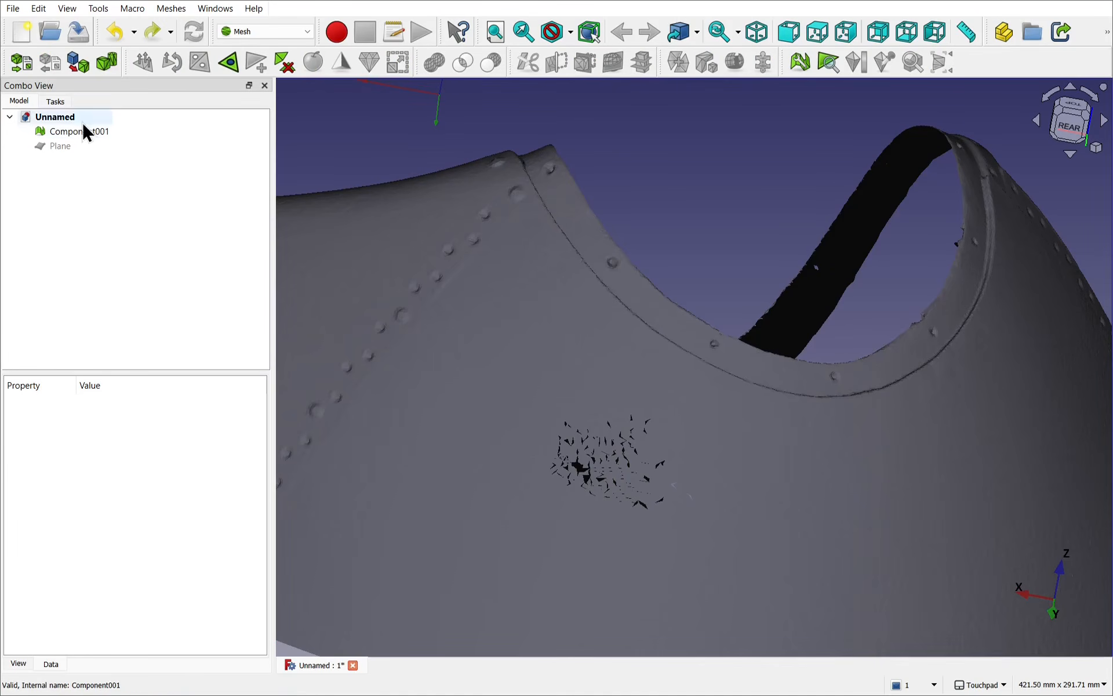
{"action": "left_click", "coordinate": [230, 61]}
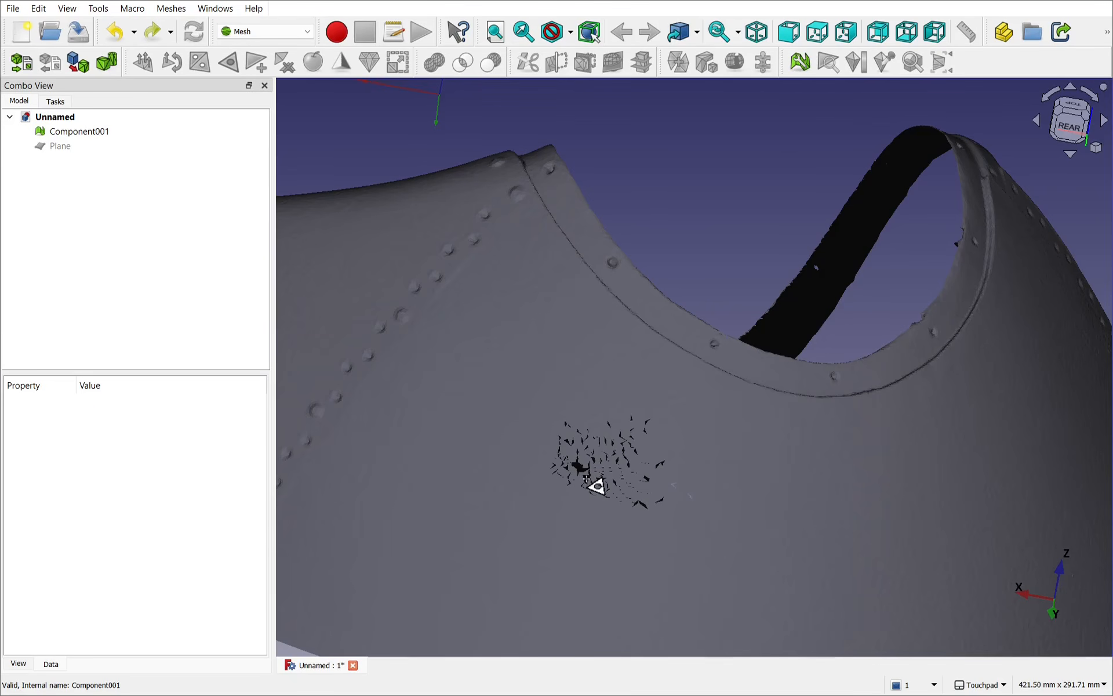
{"action": "left_click", "coordinate": [642, 505]}
{"action": "right_click", "coordinate": [721, 140]}
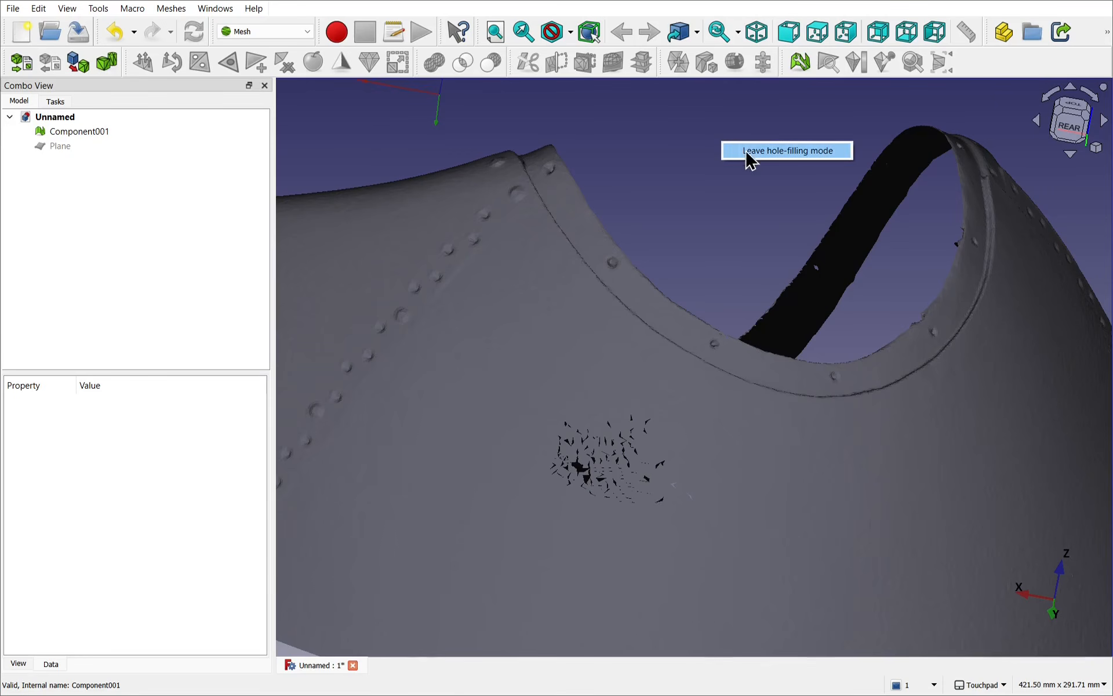
{"action": "left_click", "coordinate": [749, 153]}
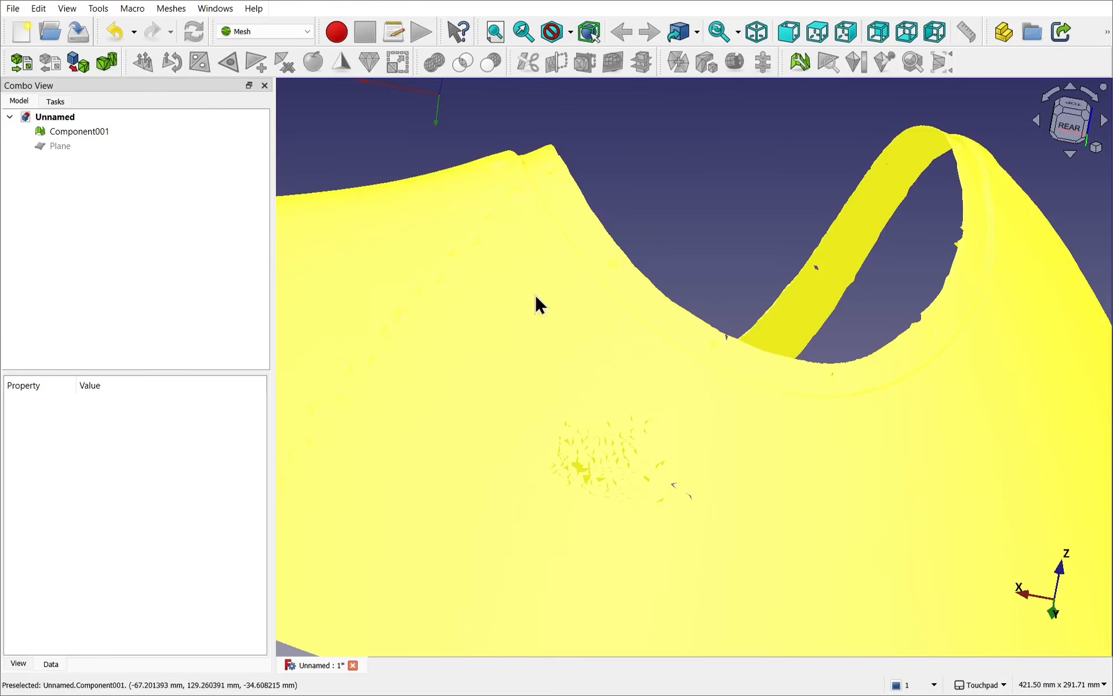
Step: Select Component001 and fill all of its holes that have a maximum of 3 edges
{"action": "left_click", "coordinate": [521, 328]}
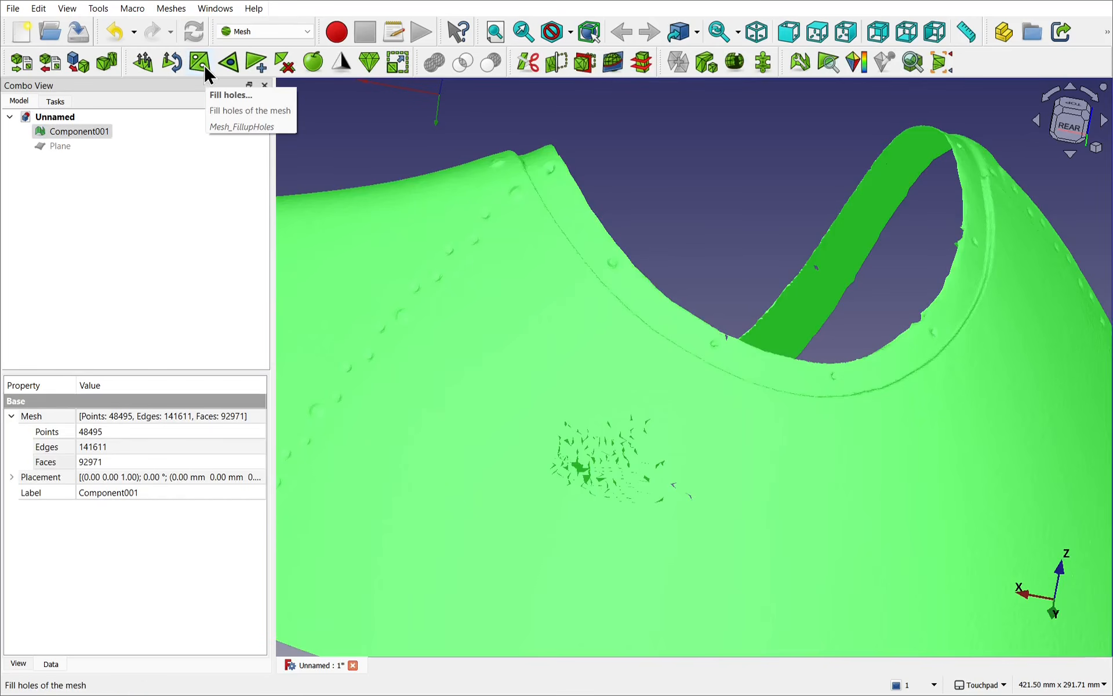
{"action": "left_click", "coordinate": [172, 10]}
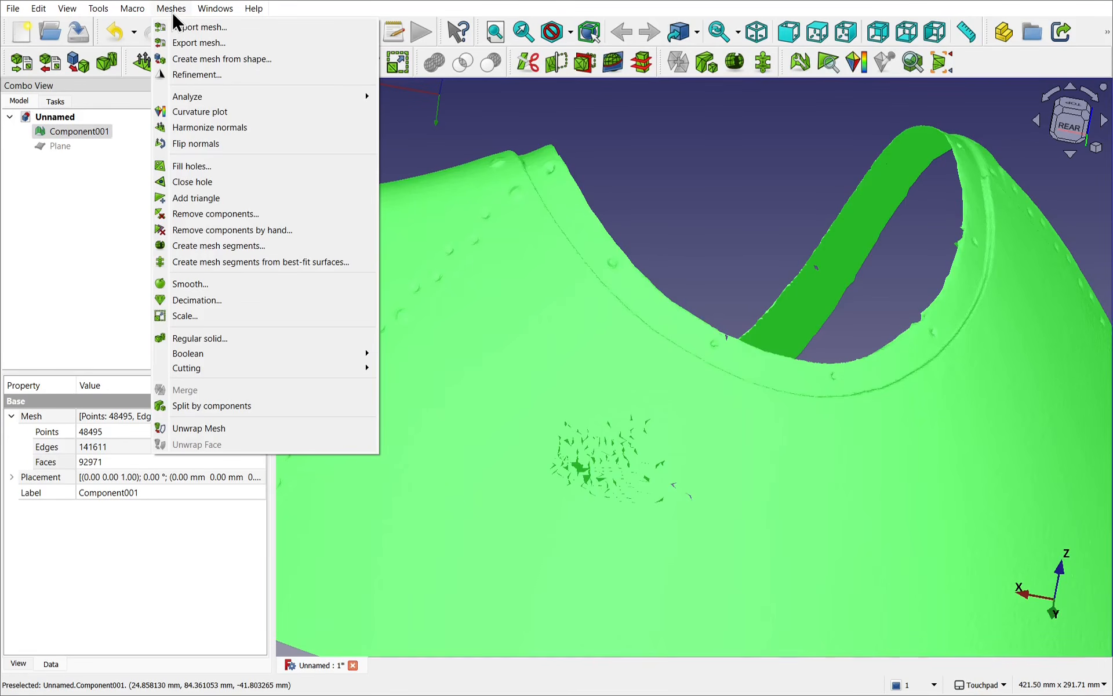
{"action": "left_click", "coordinate": [192, 166]}
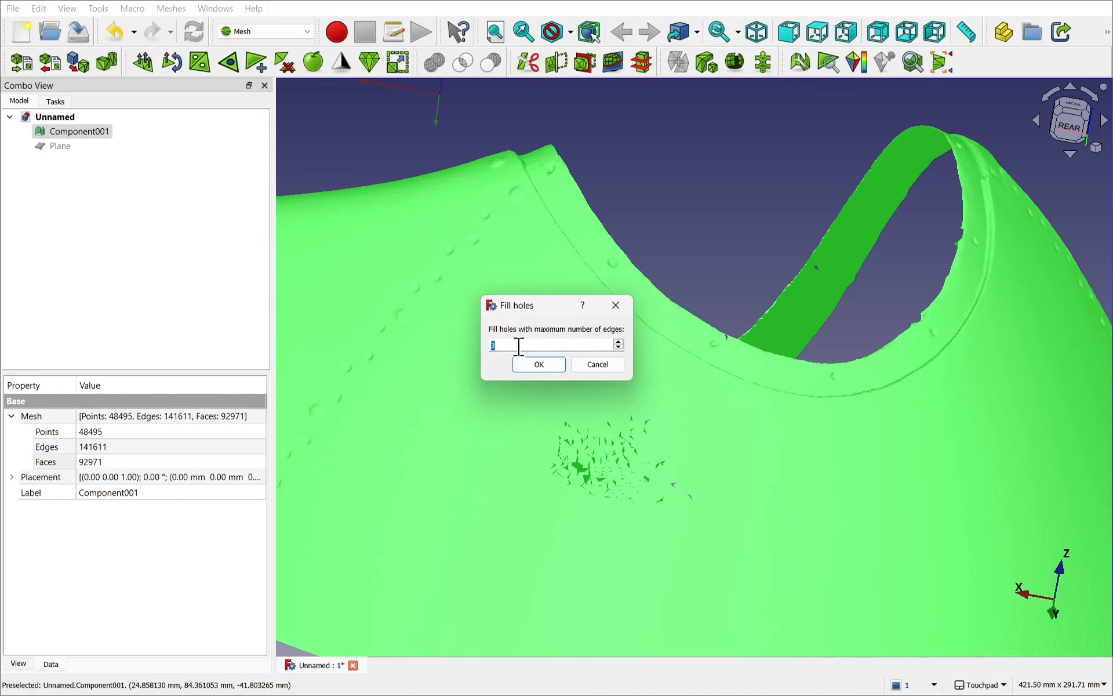
{"action": "left_click", "coordinate": [538, 364]}
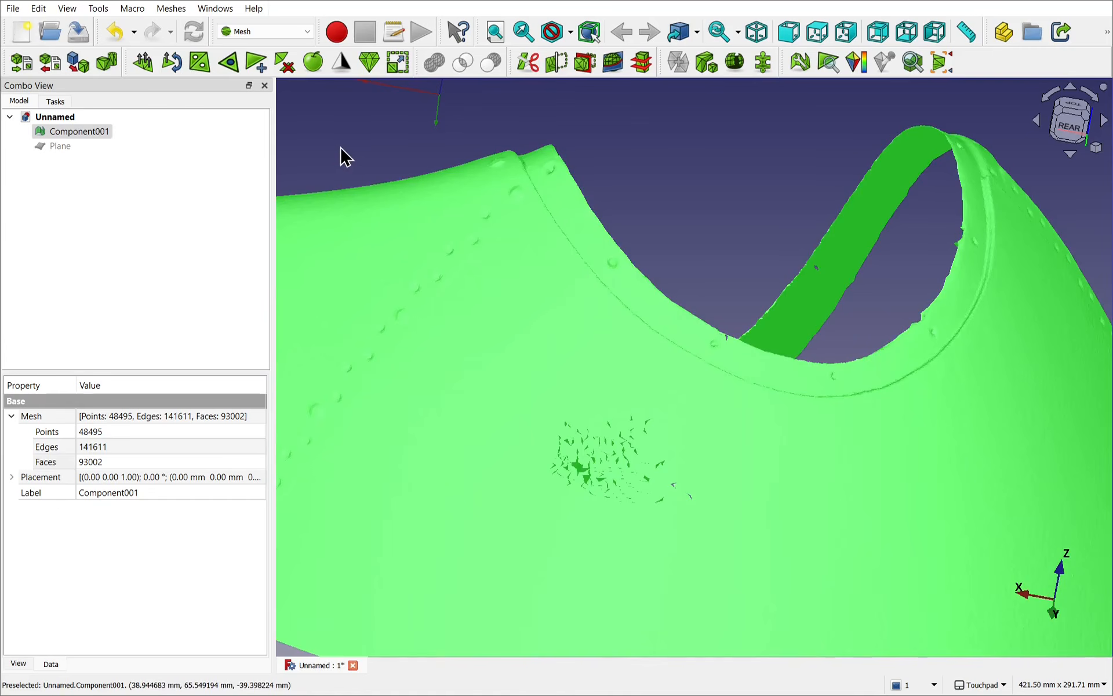
Step: Fill the holes of Component001 again with a maximum edge count above 3, and inspect the remaining gaps in the side wall
{"action": "left_click", "coordinate": [200, 62]}
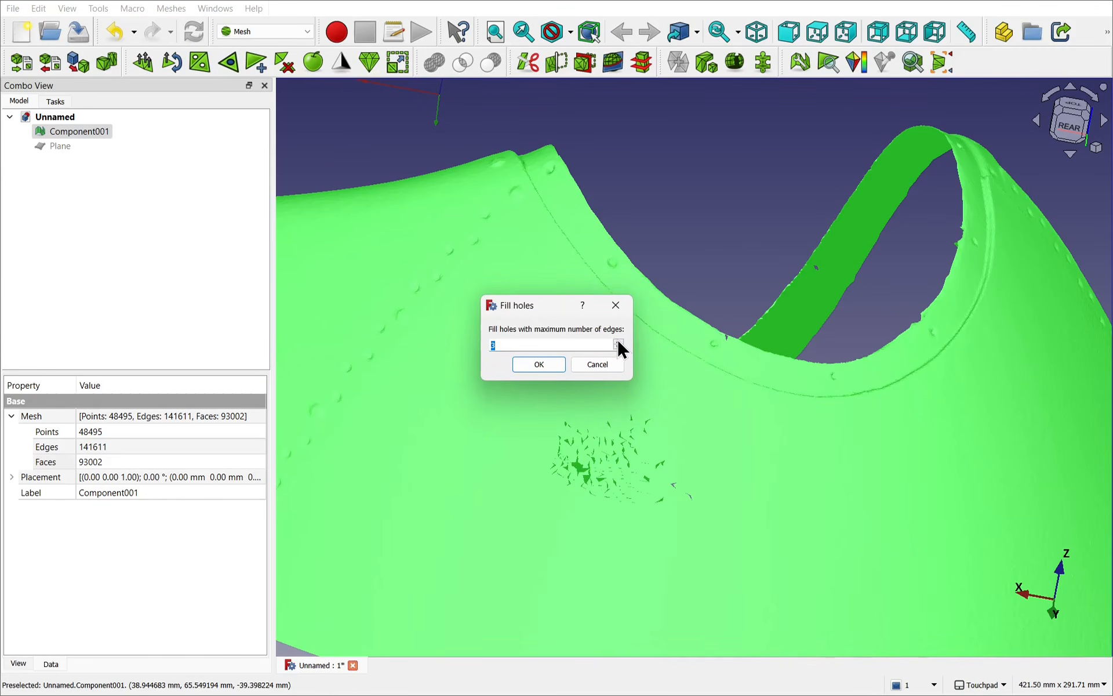
{"action": "left_click", "coordinate": [539, 367]}
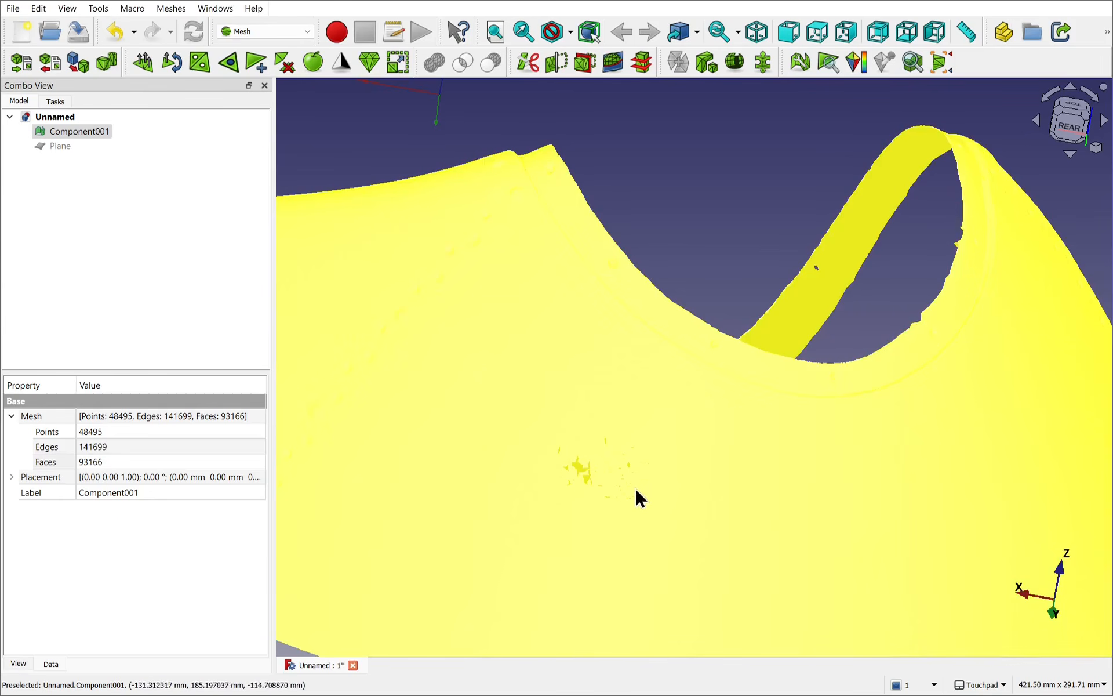
{"action": "scroll", "coordinate": [609, 474], "scroll_direction": "down", "scroll_amount": 3}
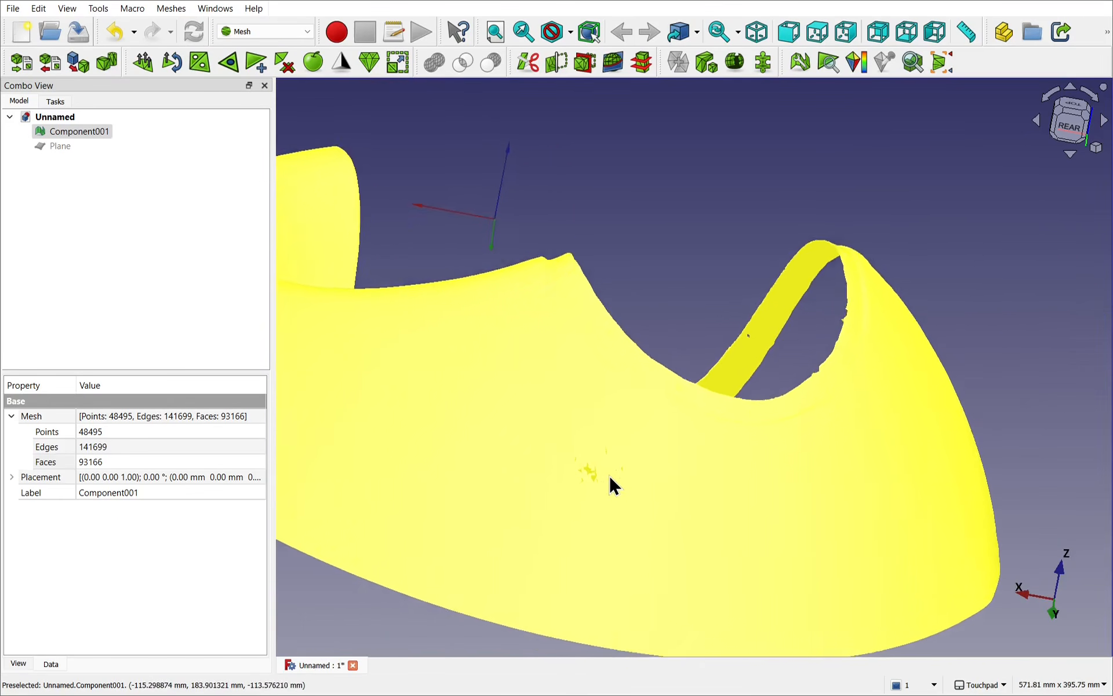
{"action": "left_click_drag", "start_coordinate": [654, 264], "coordinate": [721, 443], "text": "alt"}
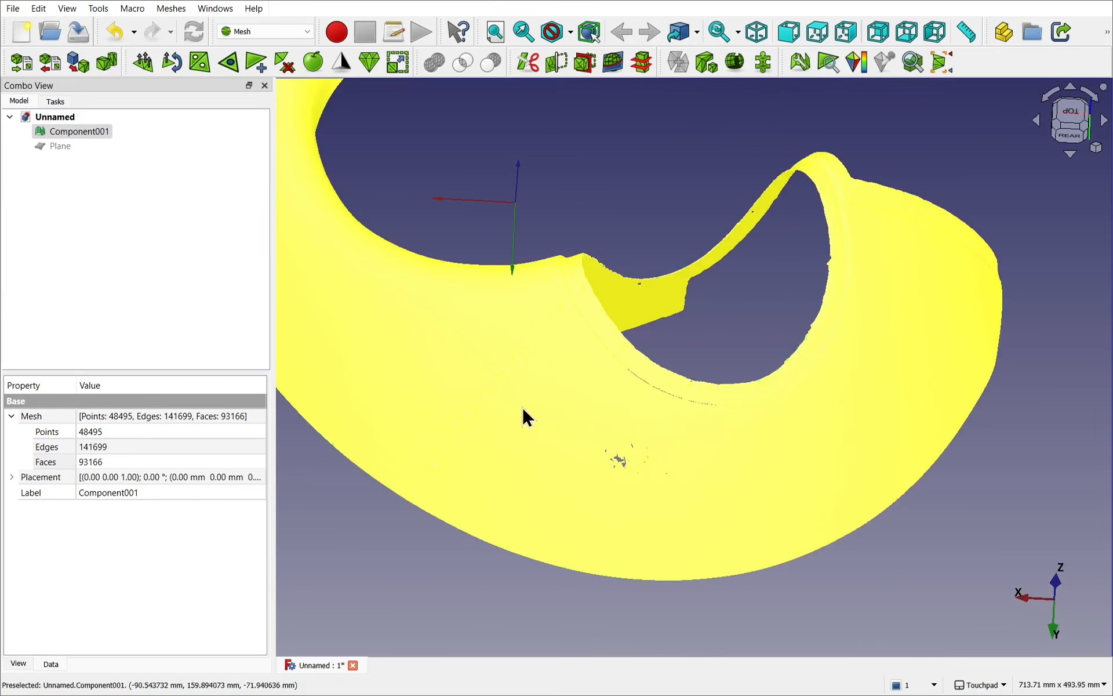
{"action": "mouse_move", "coordinate": [523, 411]}
{"action": "left_mouse_down", "text": "alt"}
{"action": "mouse_move", "coordinate": [505, 340]}
{"action": "mouse_move", "coordinate": [393, 301]}
{"action": "mouse_move", "coordinate": [412, 364]}
{"action": "mouse_move", "coordinate": [467, 377]}
{"action": "mouse_move", "coordinate": [539, 378]}
{"action": "mouse_move", "coordinate": [527, 313]}
{"action": "mouse_move", "coordinate": [525, 394]}
{"action": "left_mouse_up", "text": "alt"}
{"action": "scroll", "coordinate": [611, 481], "scroll_direction": "up", "scroll_amount": 3}
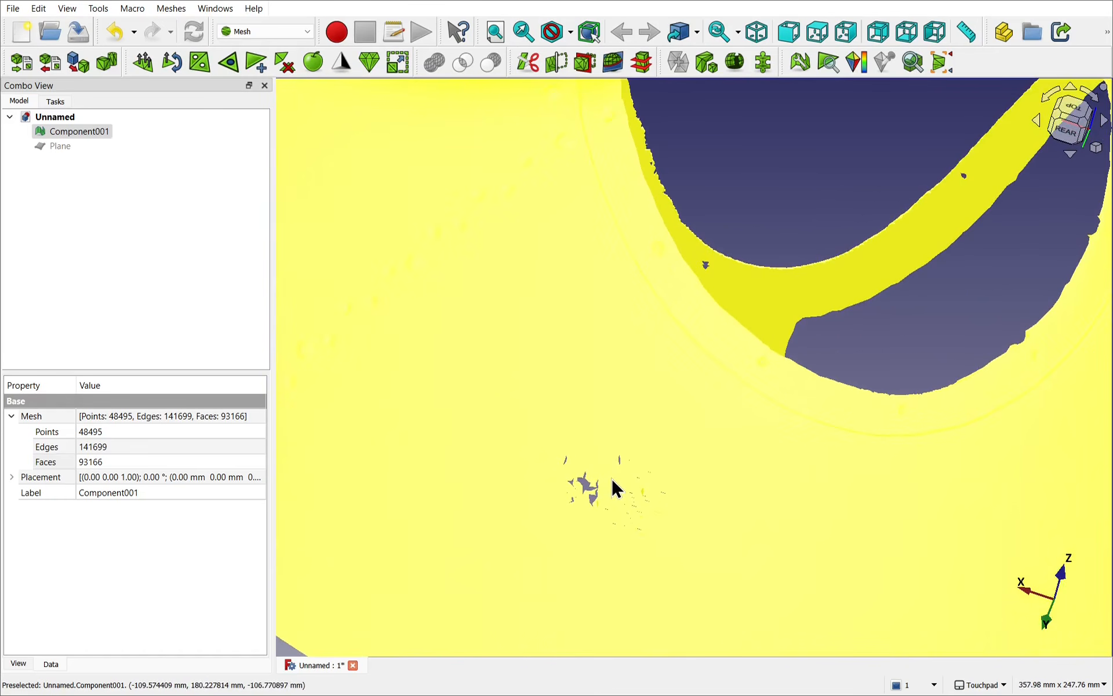
Step: Pick the Component001 mesh and run Fill holes with a further increased maximum number of edges
{"action": "left_click", "coordinate": [565, 404]}
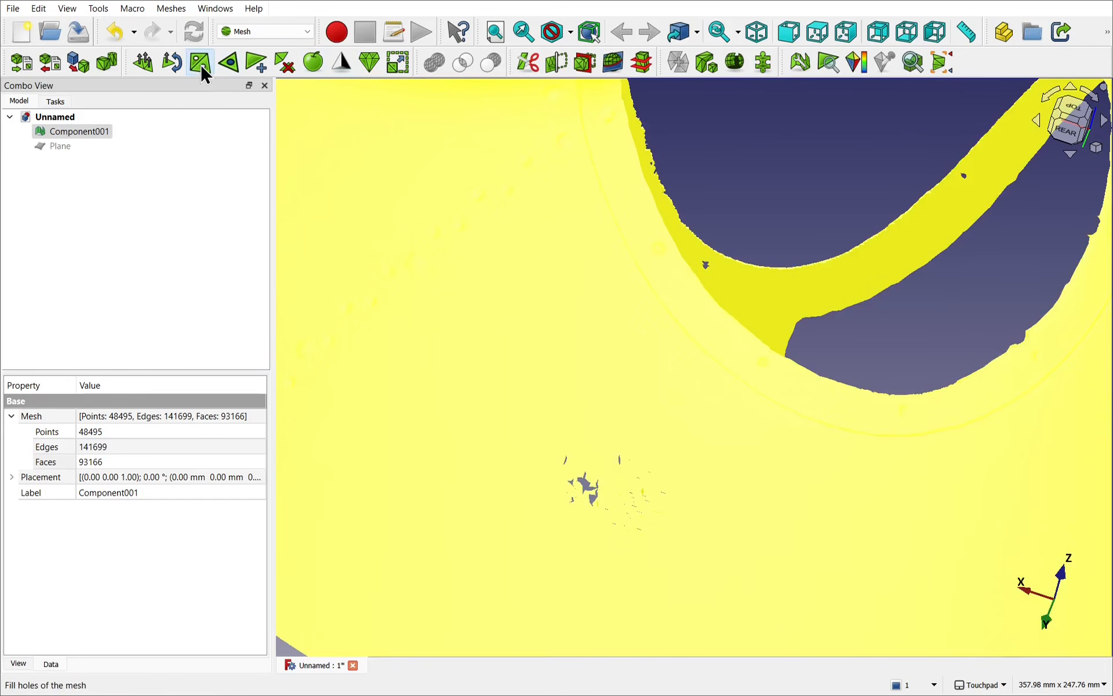
{"action": "left_click", "coordinate": [200, 63]}
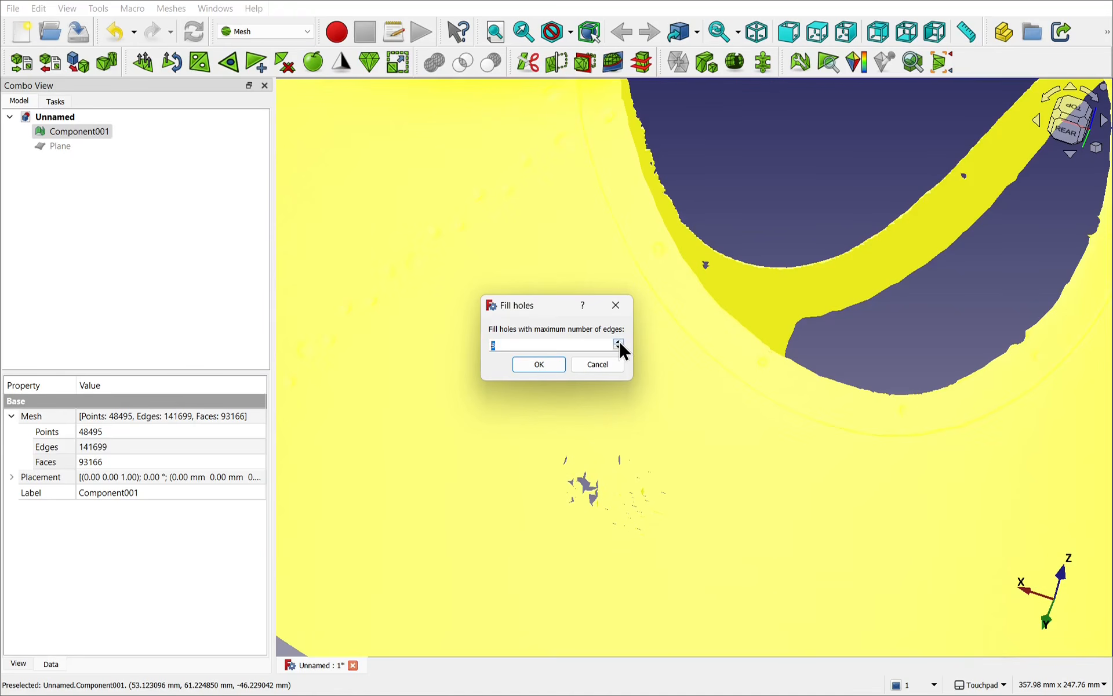
{"action": "left_click", "coordinate": [544, 364]}
{"action": "left_click", "coordinate": [582, 491]}
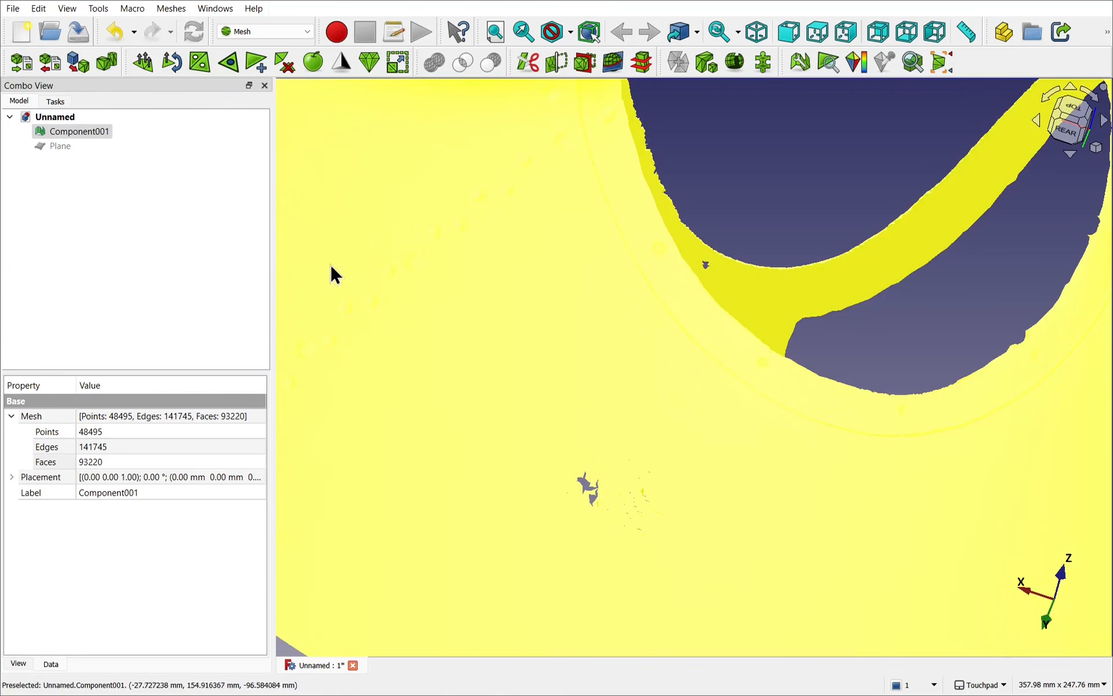
Step: Raise the maximum number of edges once more and fill the larger holes left in the side-wall cluster
{"action": "left_click", "coordinate": [196, 61]}
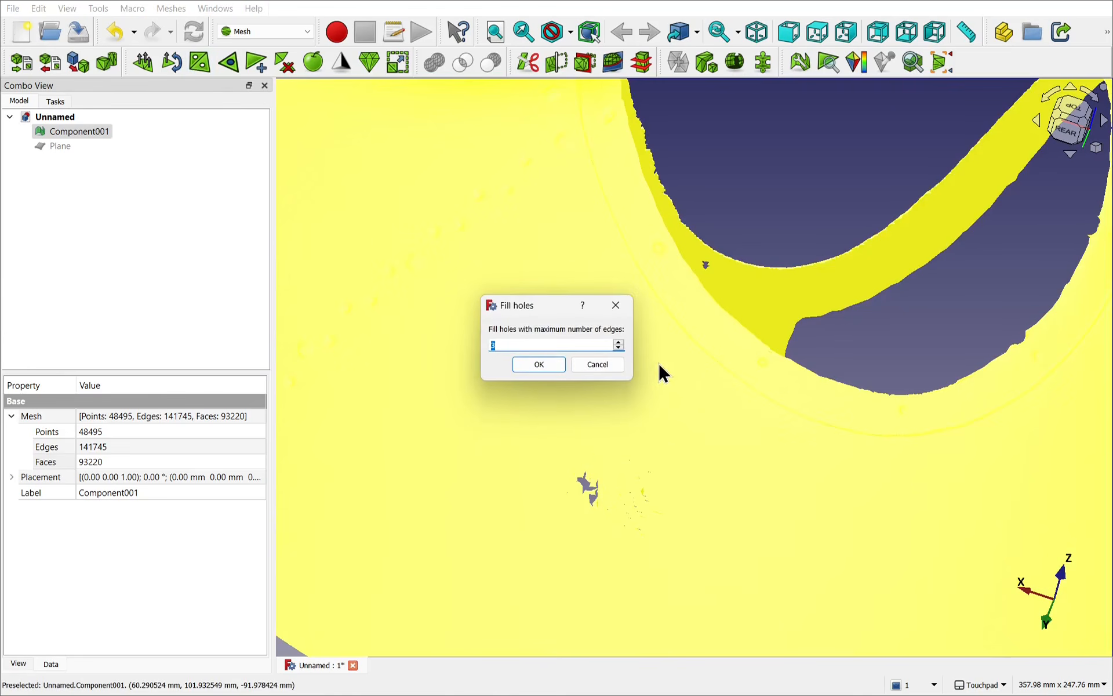
{"action": "left_click", "coordinate": [618, 342]}
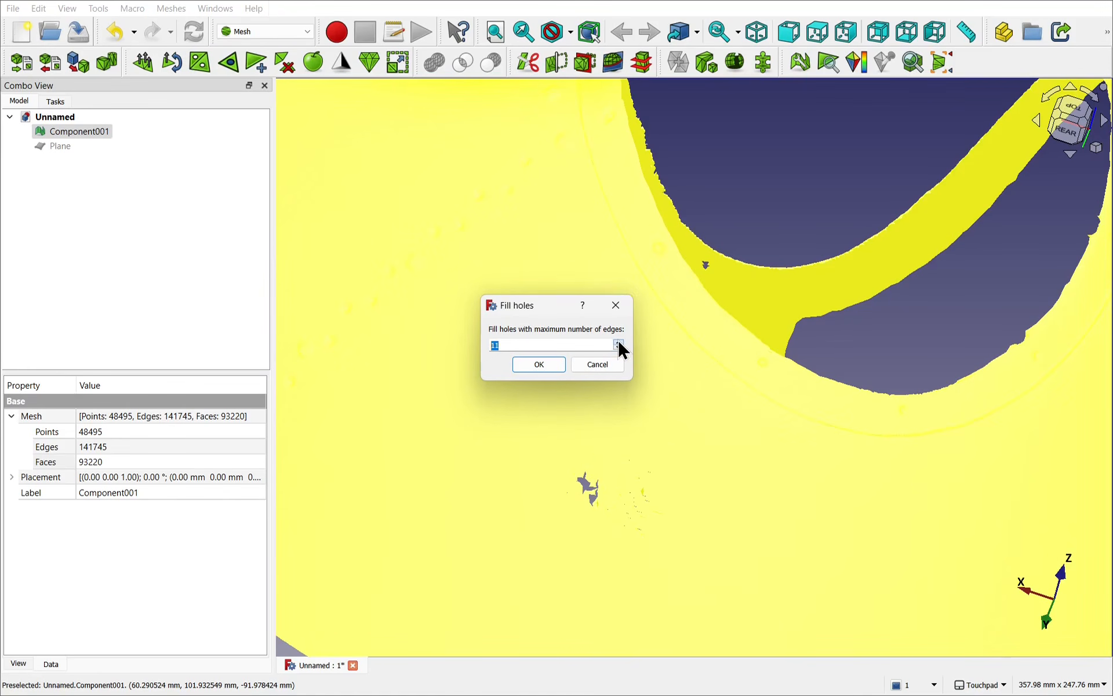
{"action": "left_click", "coordinate": [548, 364]}
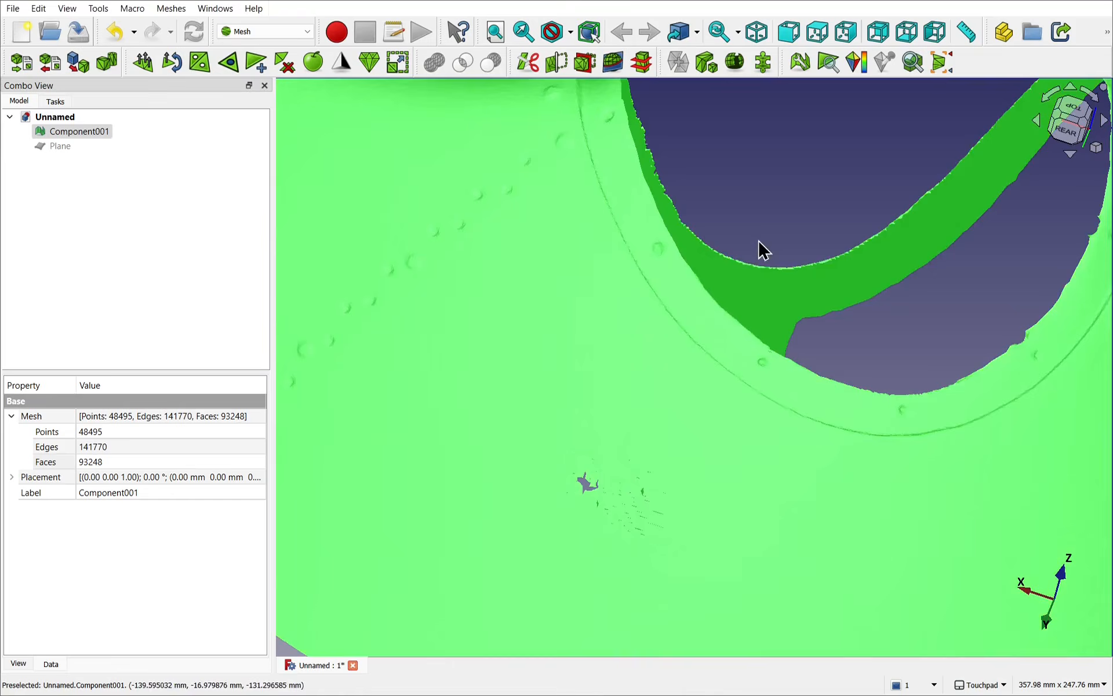
Step: Examine the whole repaired Component001 mesh from several angles, including its side wall and straight trimmed lower edge
{"action": "scroll", "coordinate": [760, 296], "scroll_direction": "down", "scroll_amount": 2}
{"action": "scroll", "coordinate": [759, 294], "scroll_direction": "down", "scroll_amount": 3}
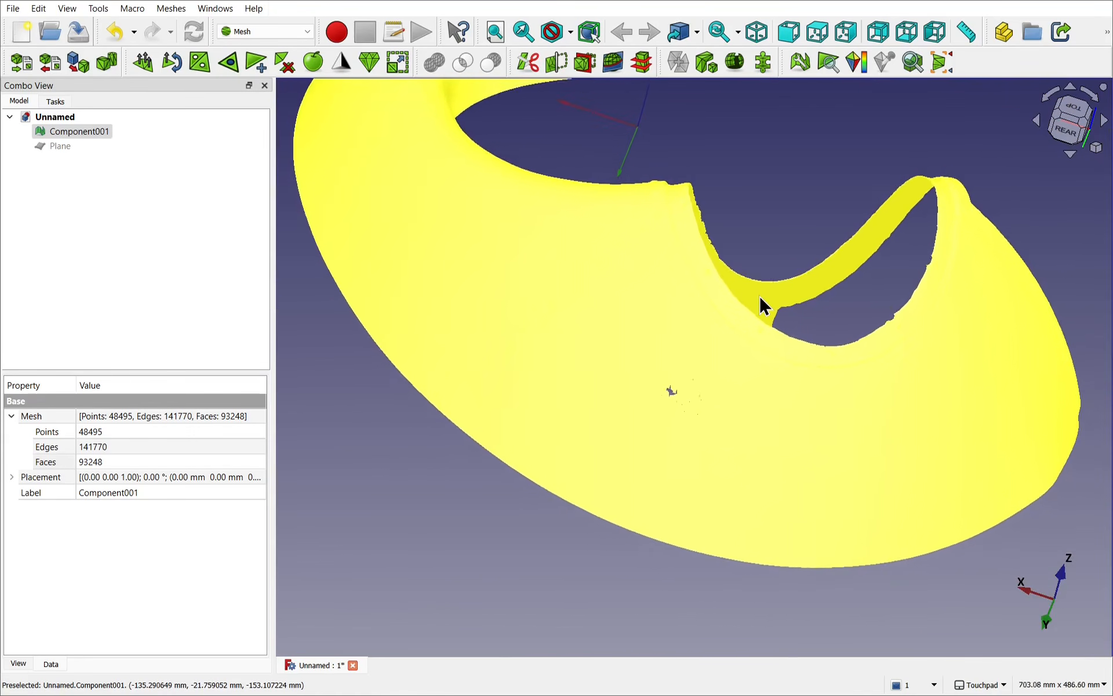
{"action": "scroll", "coordinate": [759, 294], "scroll_direction": "up", "scroll_amount": 4}
{"action": "scroll", "coordinate": [759, 295], "scroll_direction": "down", "scroll_amount": 2}
{"action": "scroll", "coordinate": [759, 295], "scroll_direction": "down", "scroll_amount": 1}
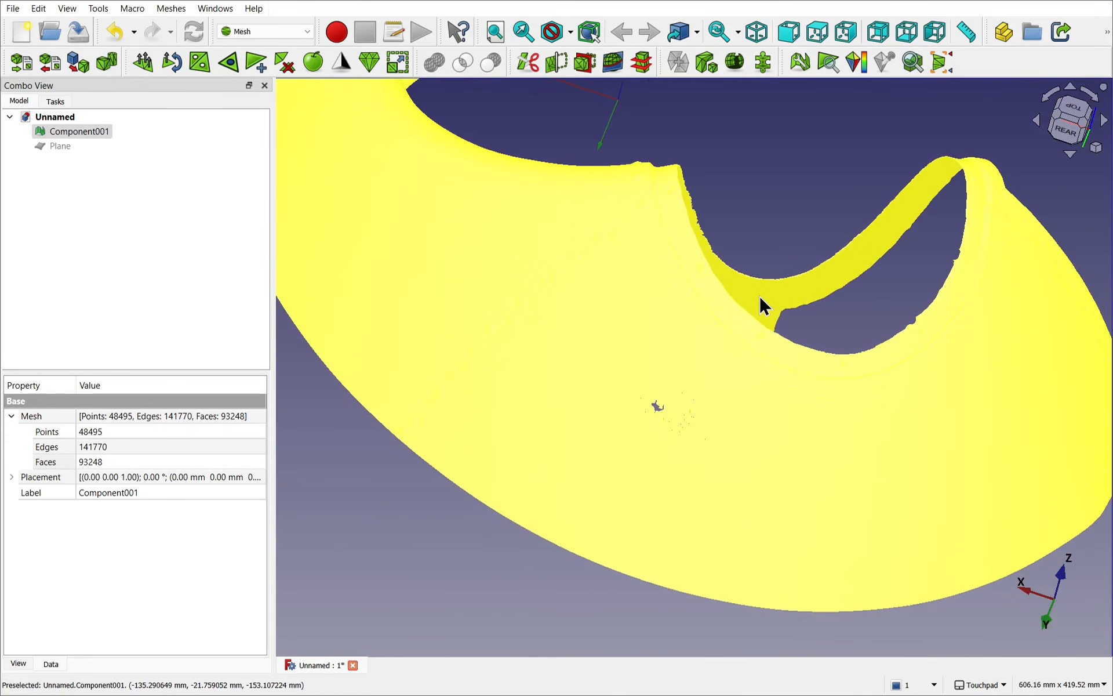
{"action": "left_click_drag", "start_coordinate": [656, 228], "coordinate": [629, 316], "text": "alt"}
{"action": "scroll", "coordinate": [827, 283], "scroll_direction": "down", "scroll_amount": 4}
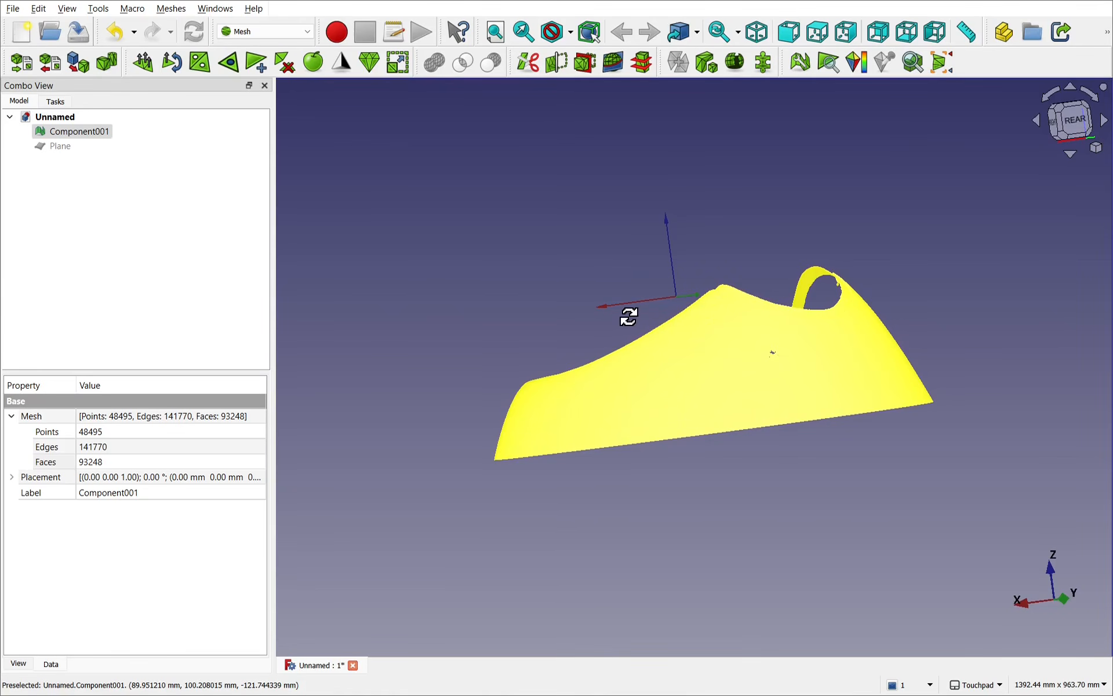
{"action": "left_click_drag", "start_coordinate": [629, 317], "coordinate": [658, 366], "text": "alt"}
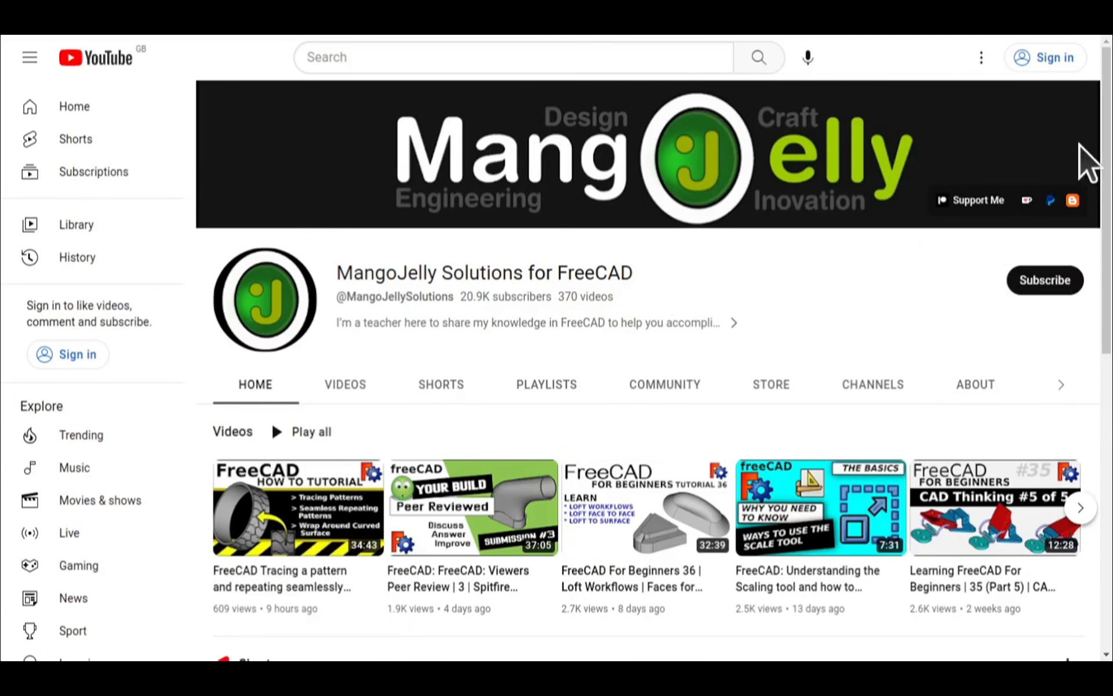
Step: Switch to YouTube and view the donation links in the About description of the MangoJelly Solutions for FreeCAD channel
{"action": "left_click", "coordinate": [972, 386]}
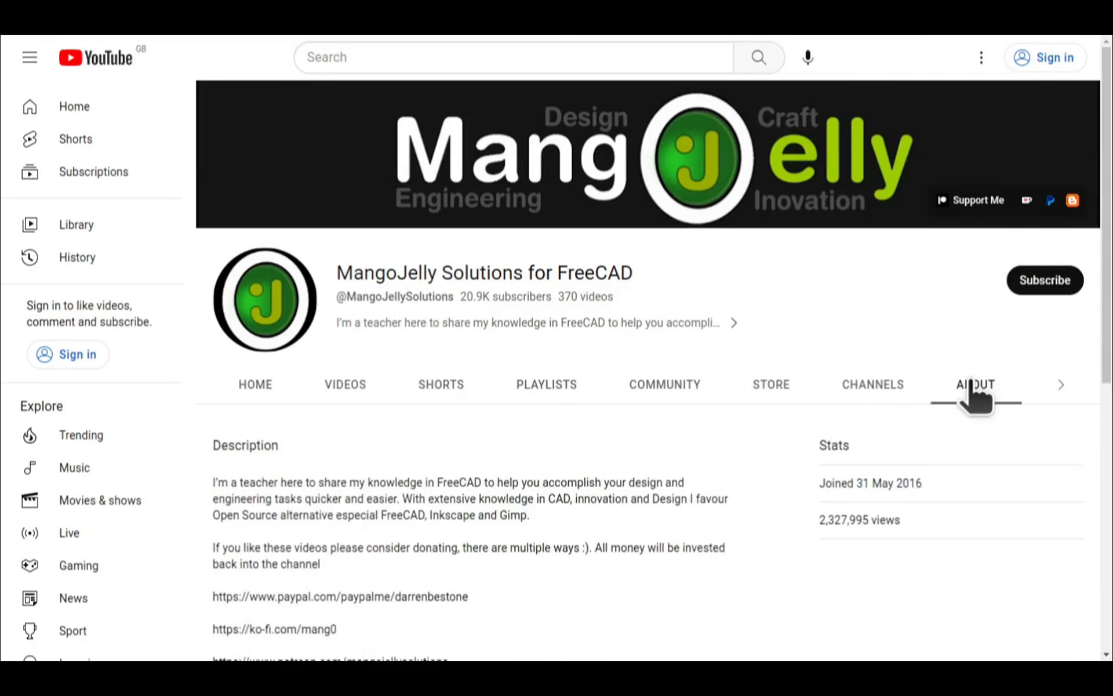
{"action": "scroll", "coordinate": [241, 513], "scroll_direction": "down", "scroll_amount": 3}
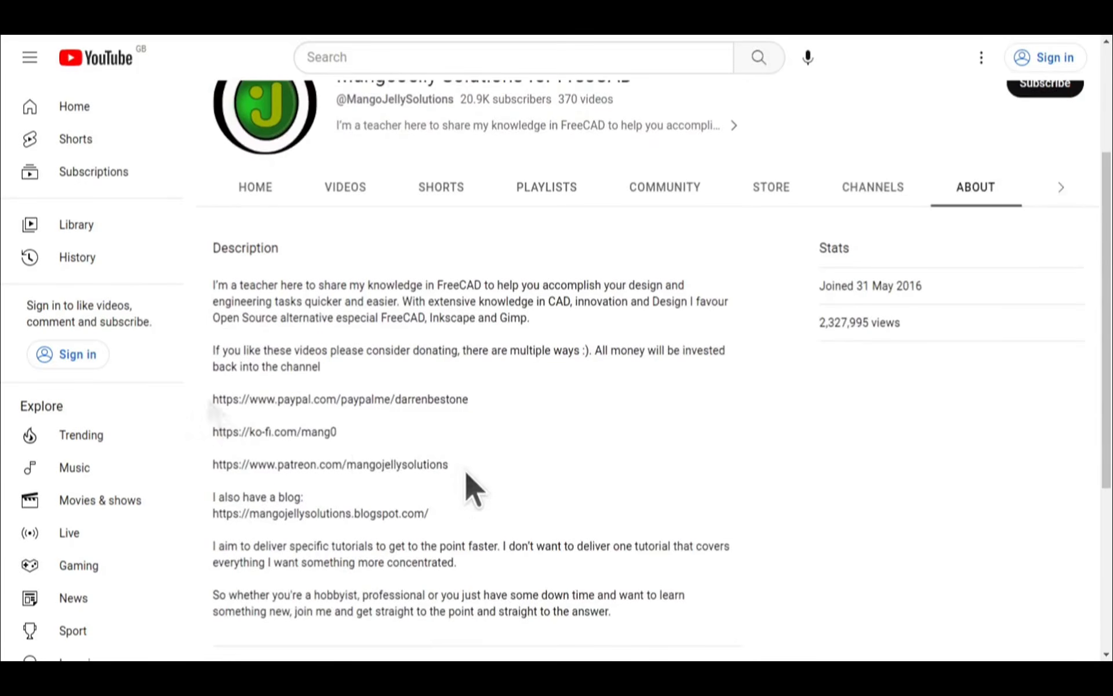
{"action": "left_click_drag", "start_coordinate": [465, 472], "coordinate": [215, 399]}
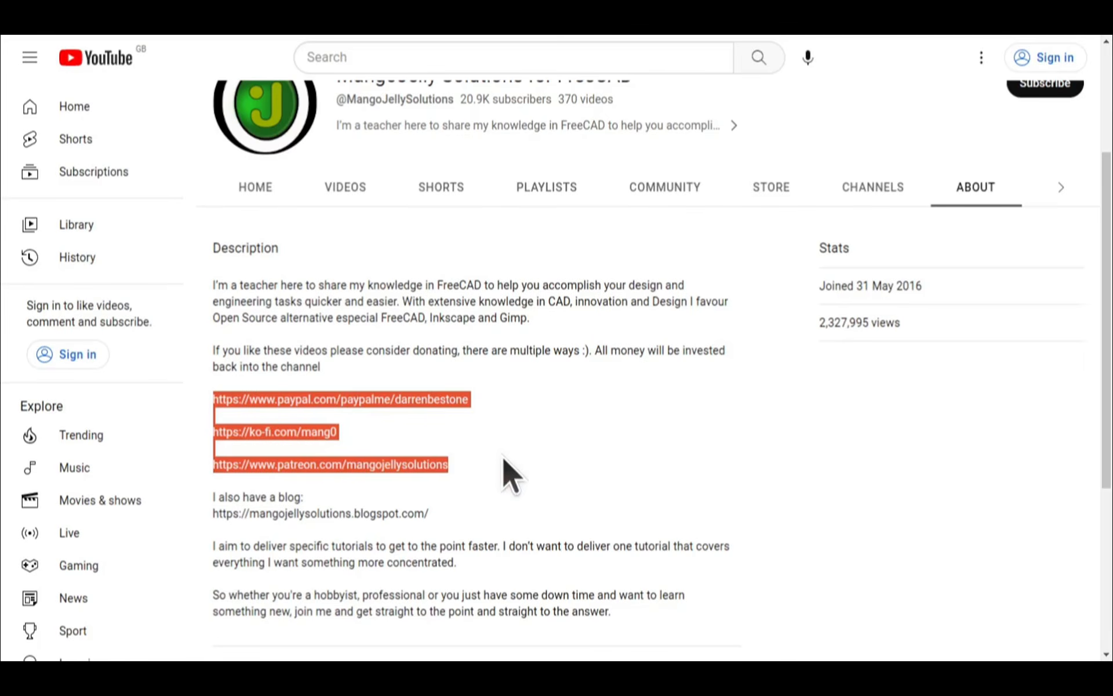
{"action": "left_click", "coordinate": [503, 457]}
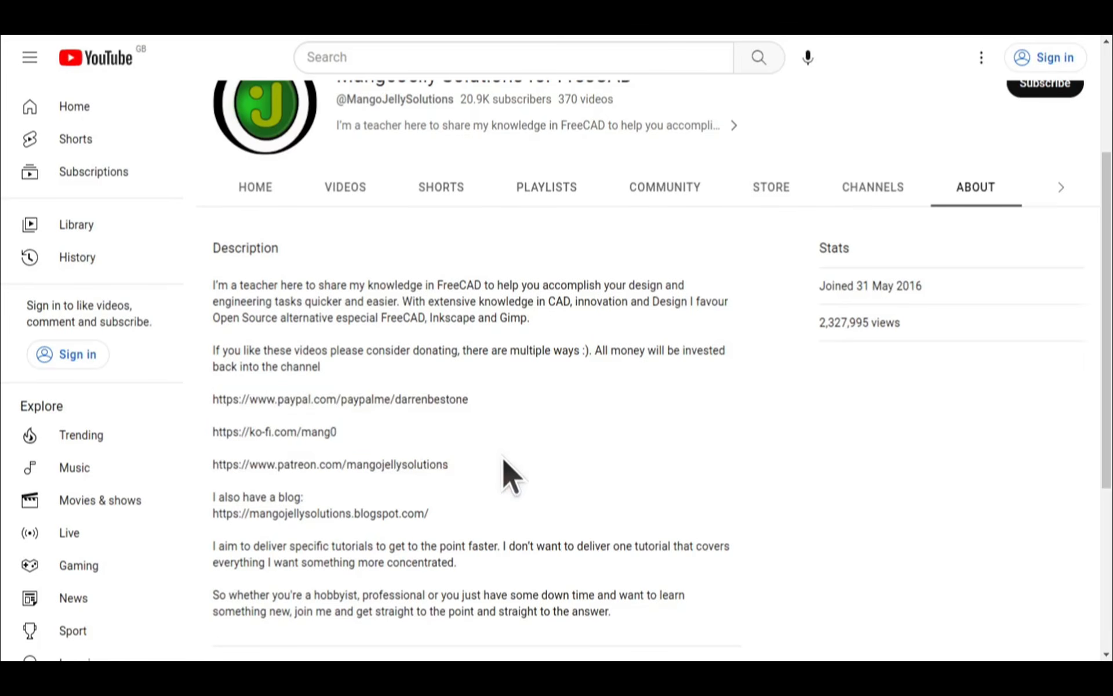